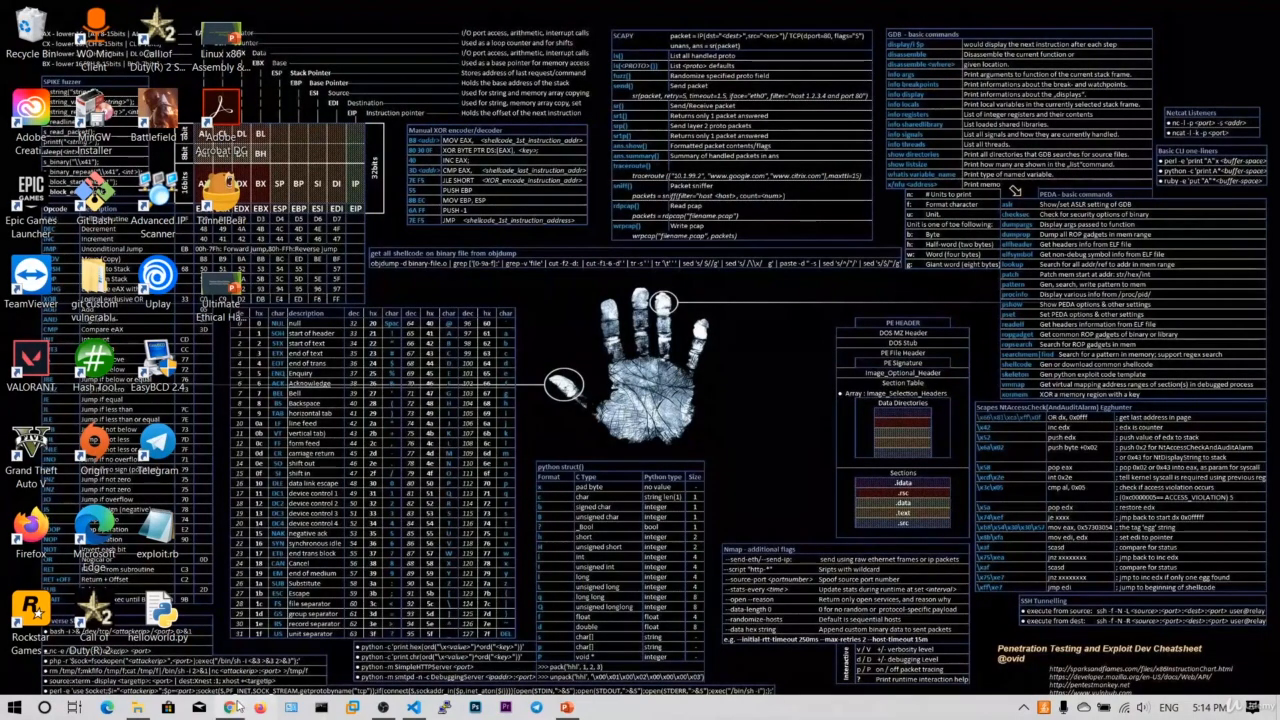
Open Chrome, search Google for wireshark and open the Wireshark download page from the results
{"action": "left_click", "coordinate": [232, 707]}
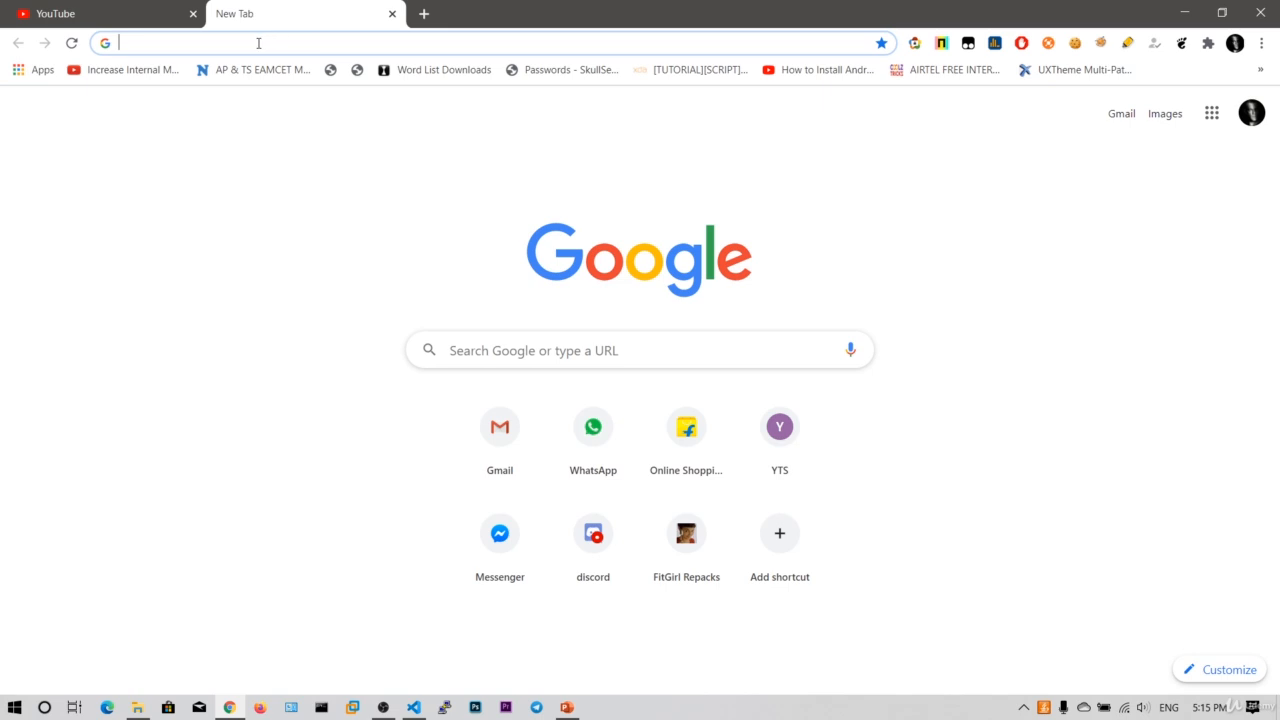
{"action": "type", "text": "wire"}
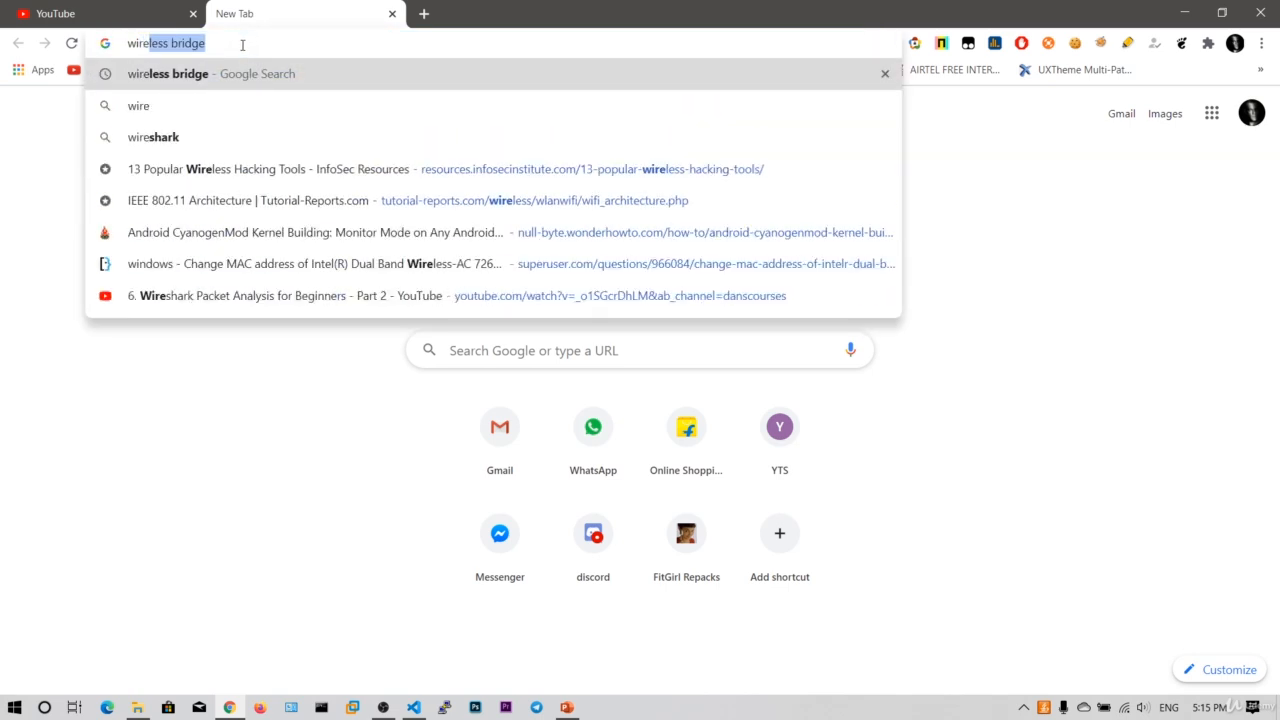
{"action": "key", "text": "Down"}
{"action": "key", "text": "Down"}
{"action": "key", "text": "Return"}
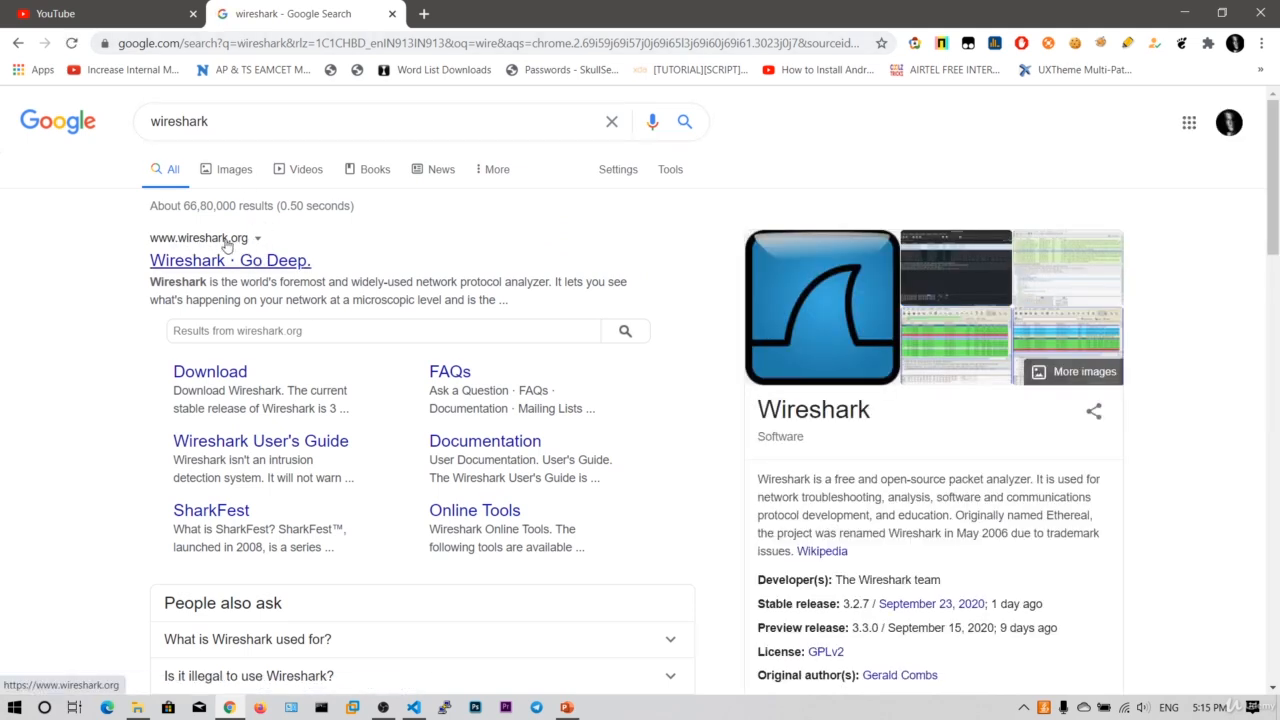
{"action": "left_click", "coordinate": [212, 371]}
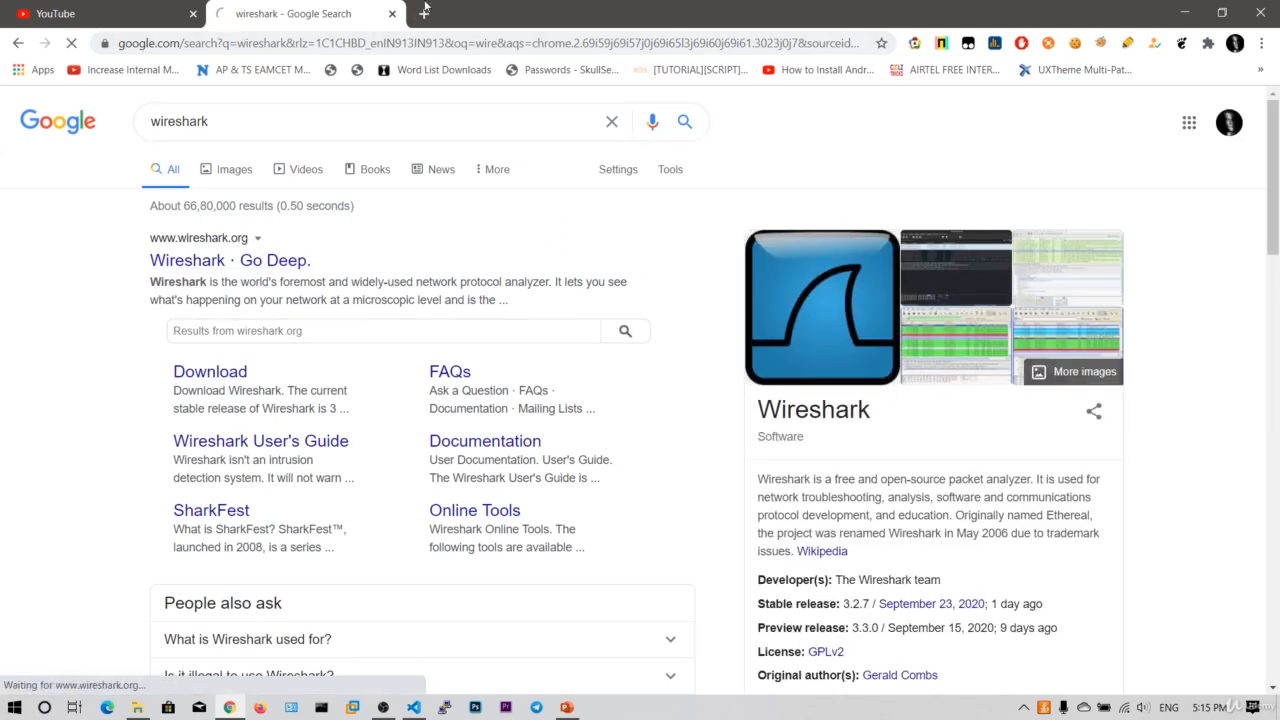
{"action": "left_click", "coordinate": [424, 12]}
{"action": "left_click", "coordinate": [343, 9]}
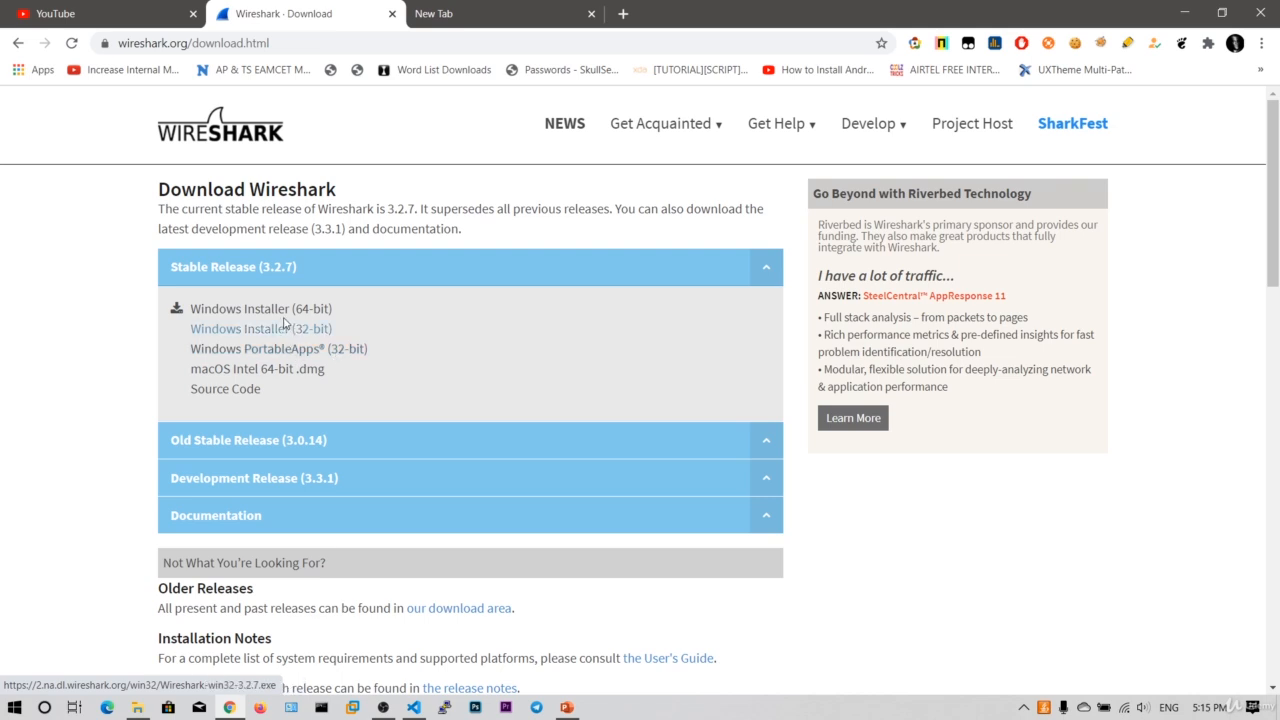
Download the Wireshark 3.2.7 Windows Installer (64-bit) to the Downloads folder and run it, minimizing the browser
{"action": "left_click", "coordinate": [282, 316]}
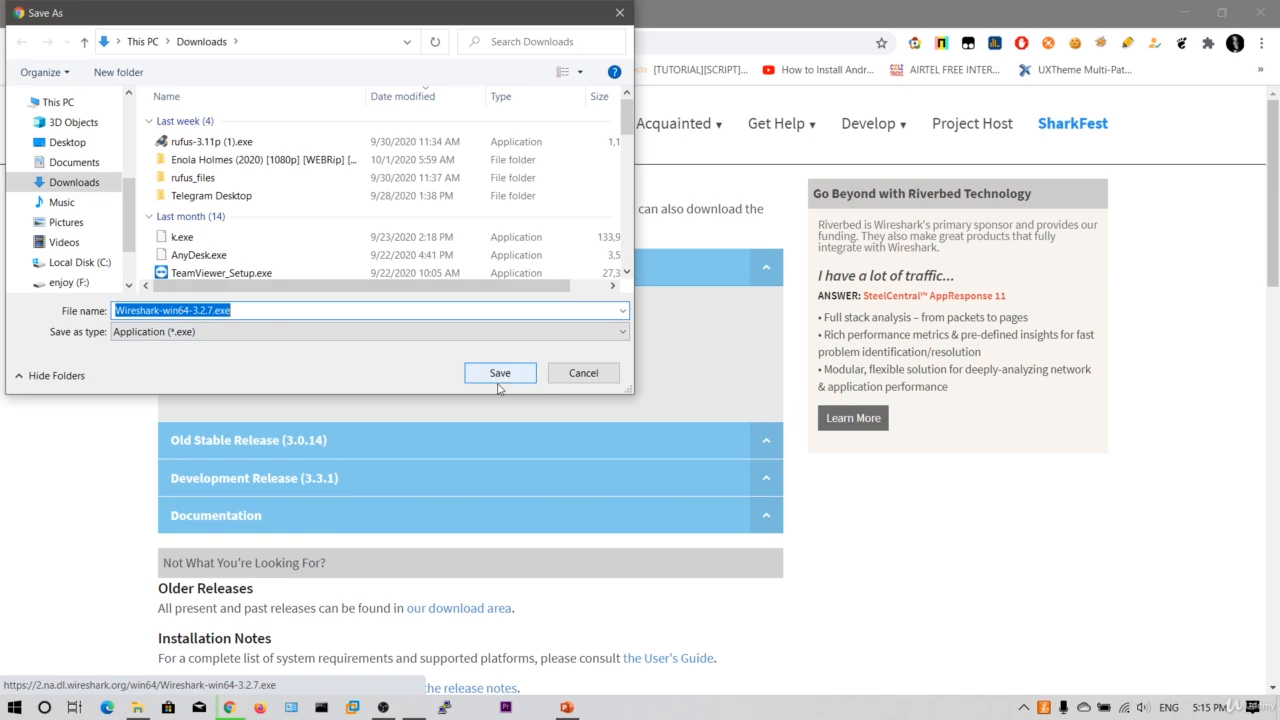
{"action": "left_click", "coordinate": [500, 372]}
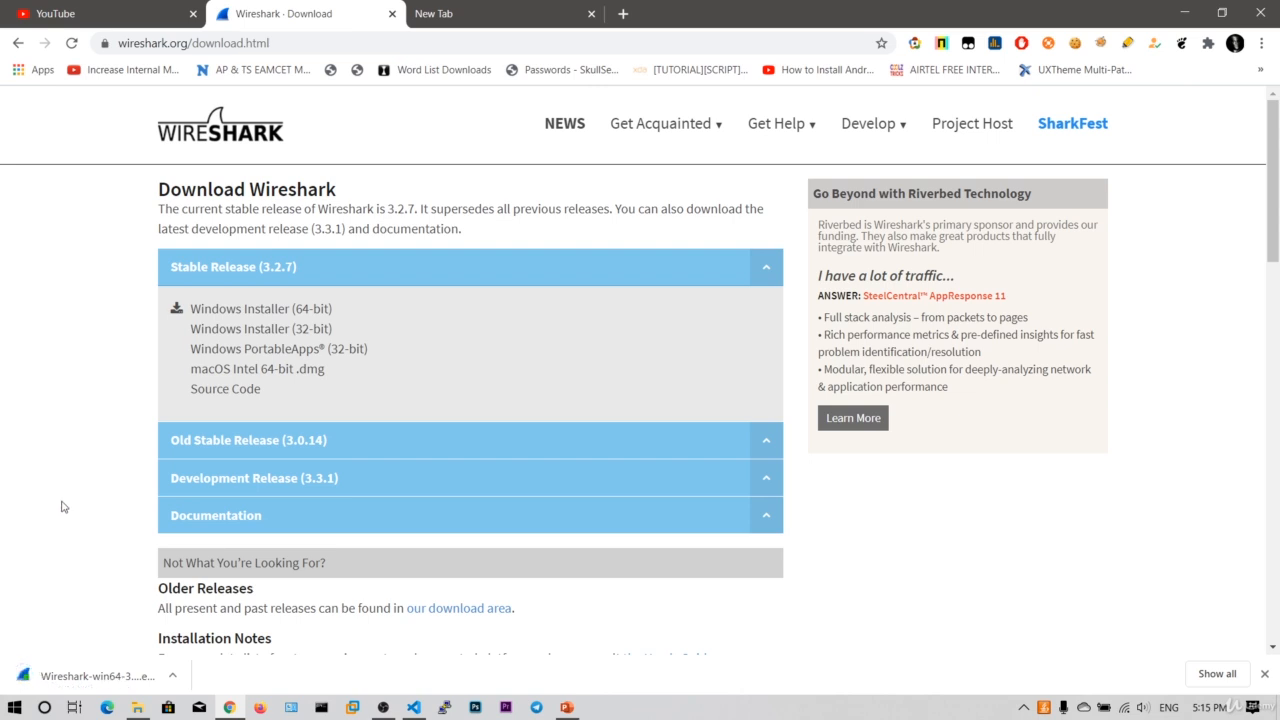
{"action": "left_click", "coordinate": [81, 668]}
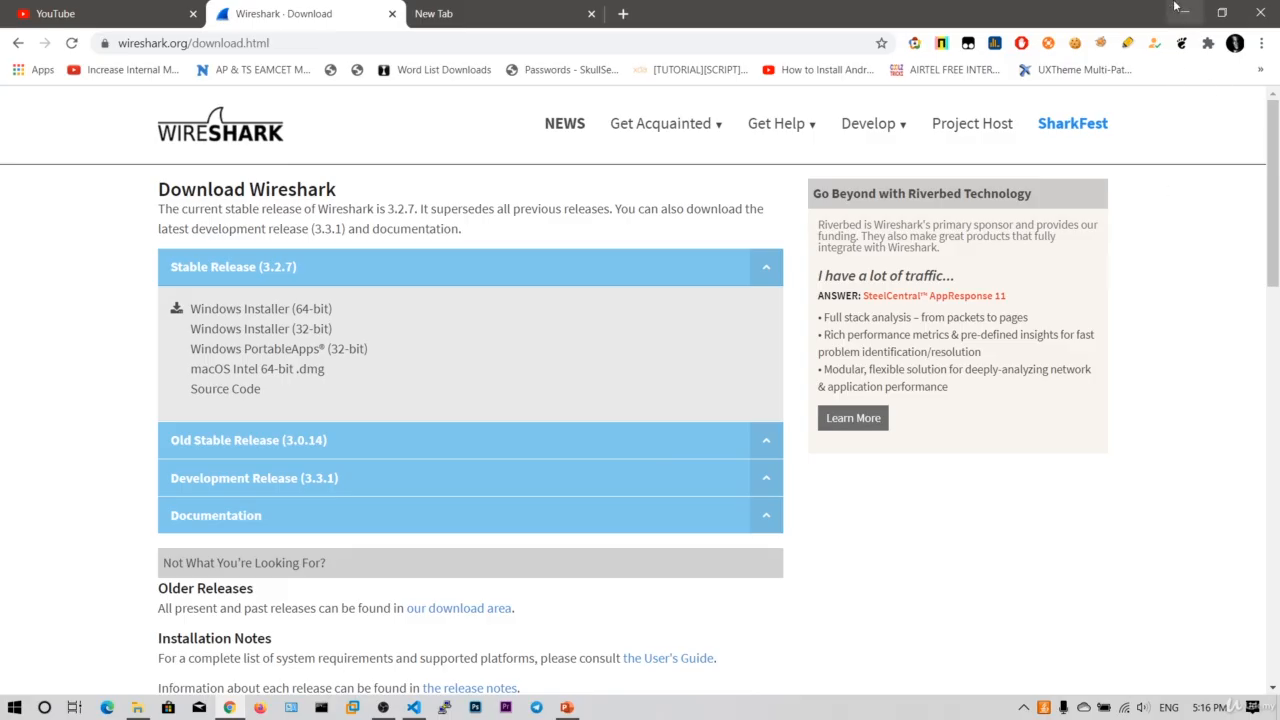
{"action": "left_click", "coordinate": [1185, 10]}
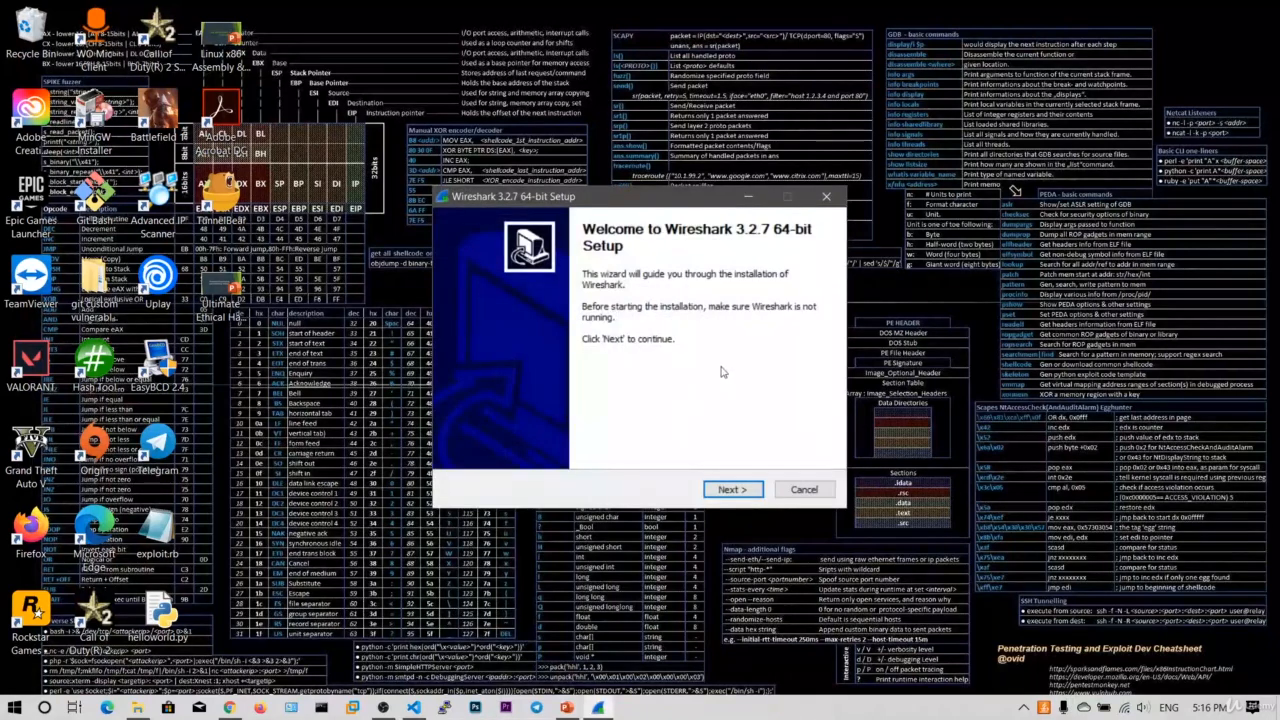
Accept the Wireshark license agreement and keep the default selection of components
{"action": "left_click", "coordinate": [732, 489]}
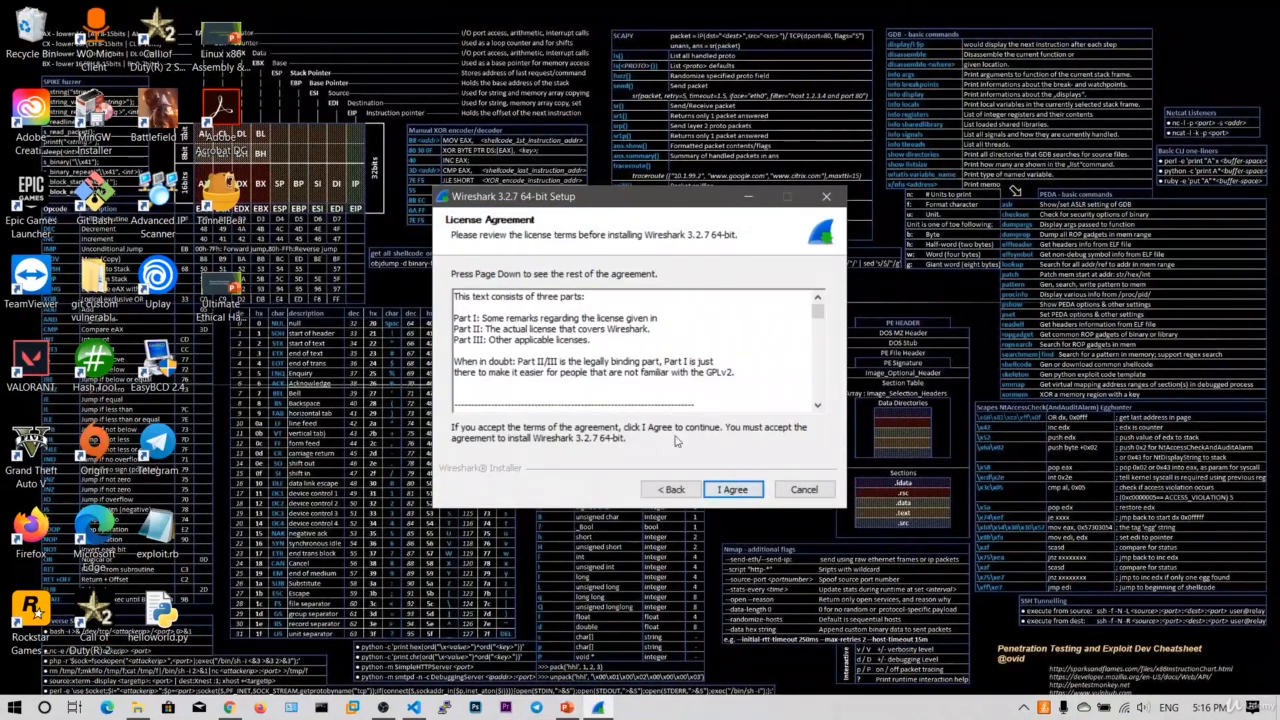
{"action": "left_click", "coordinate": [732, 490]}
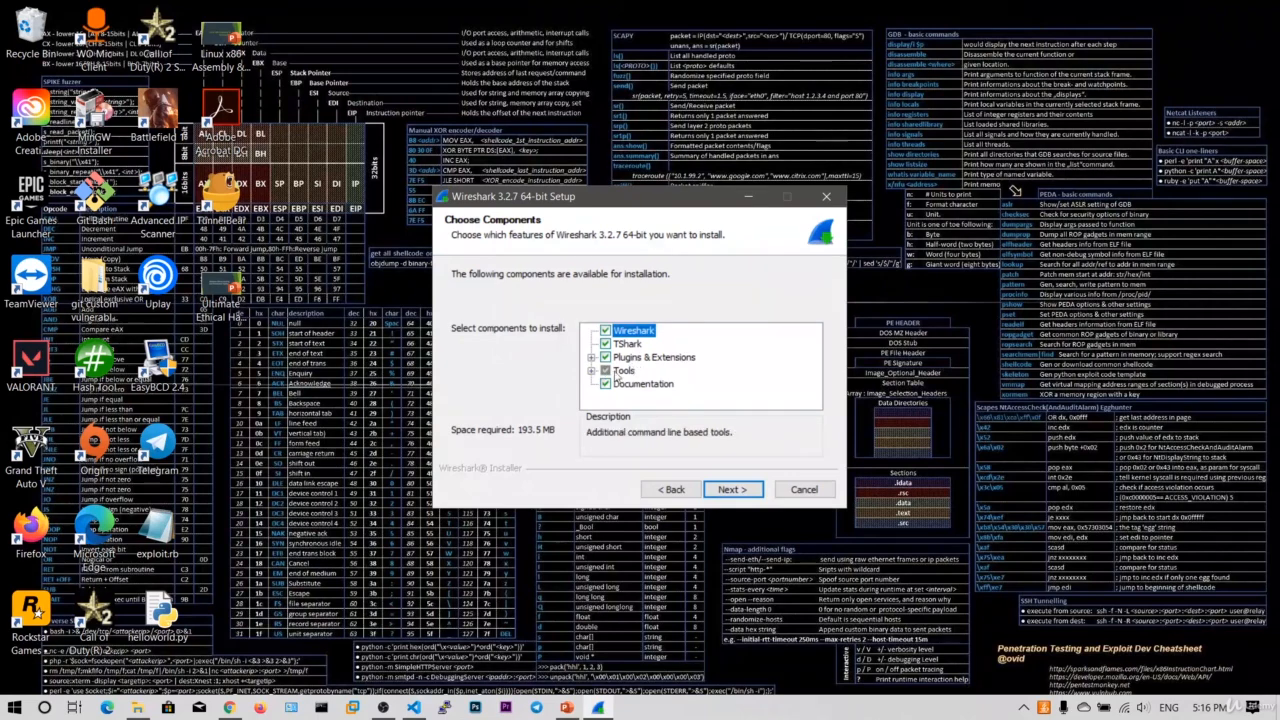
{"action": "left_click", "coordinate": [729, 490]}
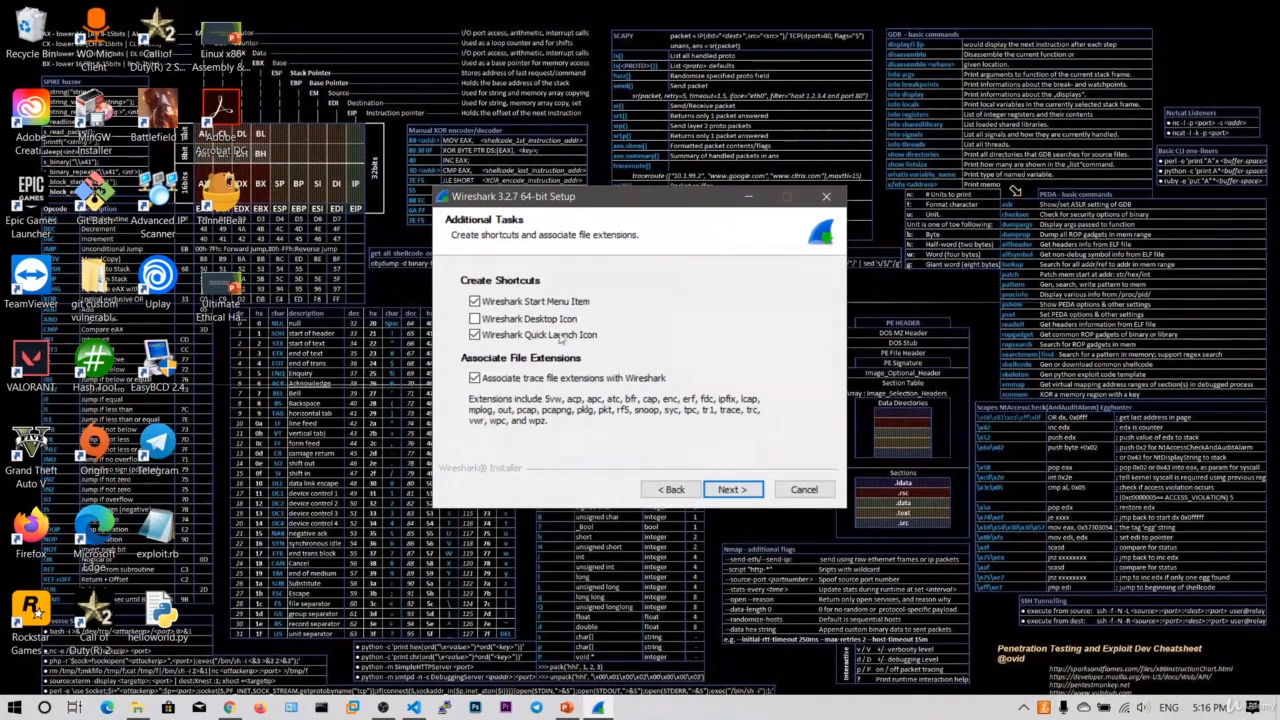
Add a Wireshark desktop icon and start the installation in C:\Program Files\Wireshark with Npcap 0.9997 included and USBPcap left out
{"action": "left_click", "coordinate": [475, 318]}
{"action": "left_click", "coordinate": [726, 489]}
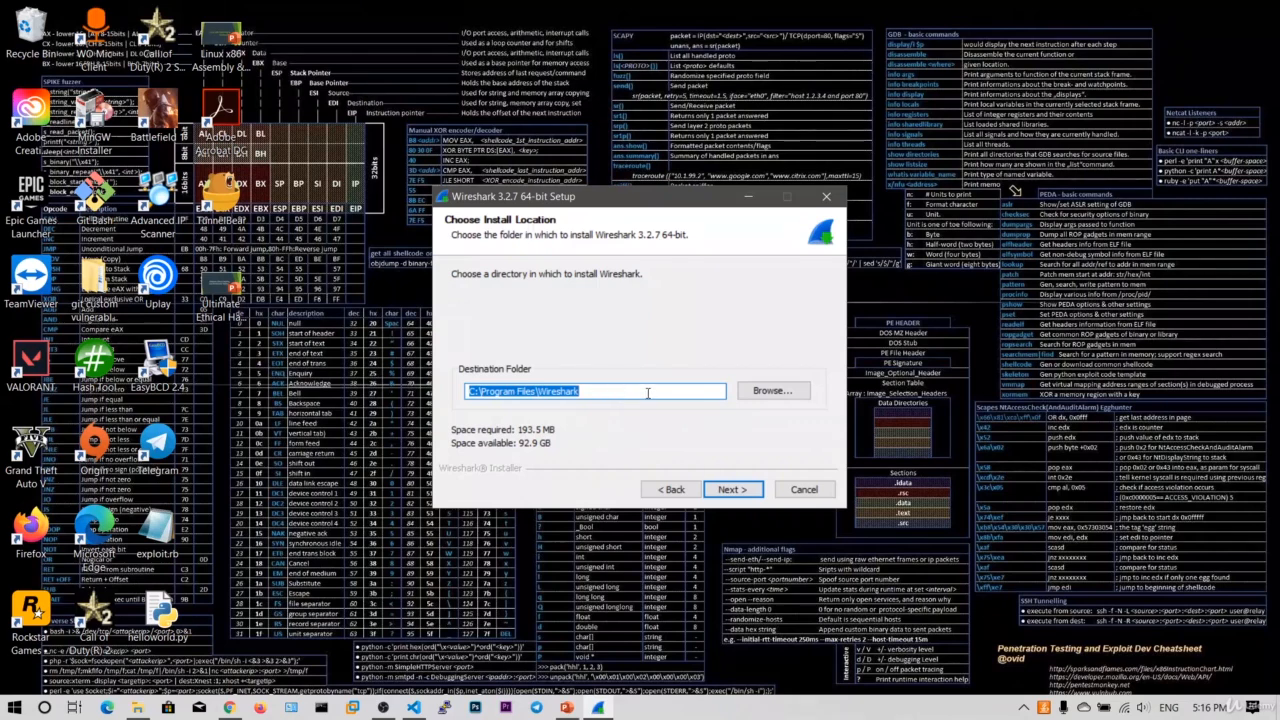
{"action": "left_click", "coordinate": [742, 485]}
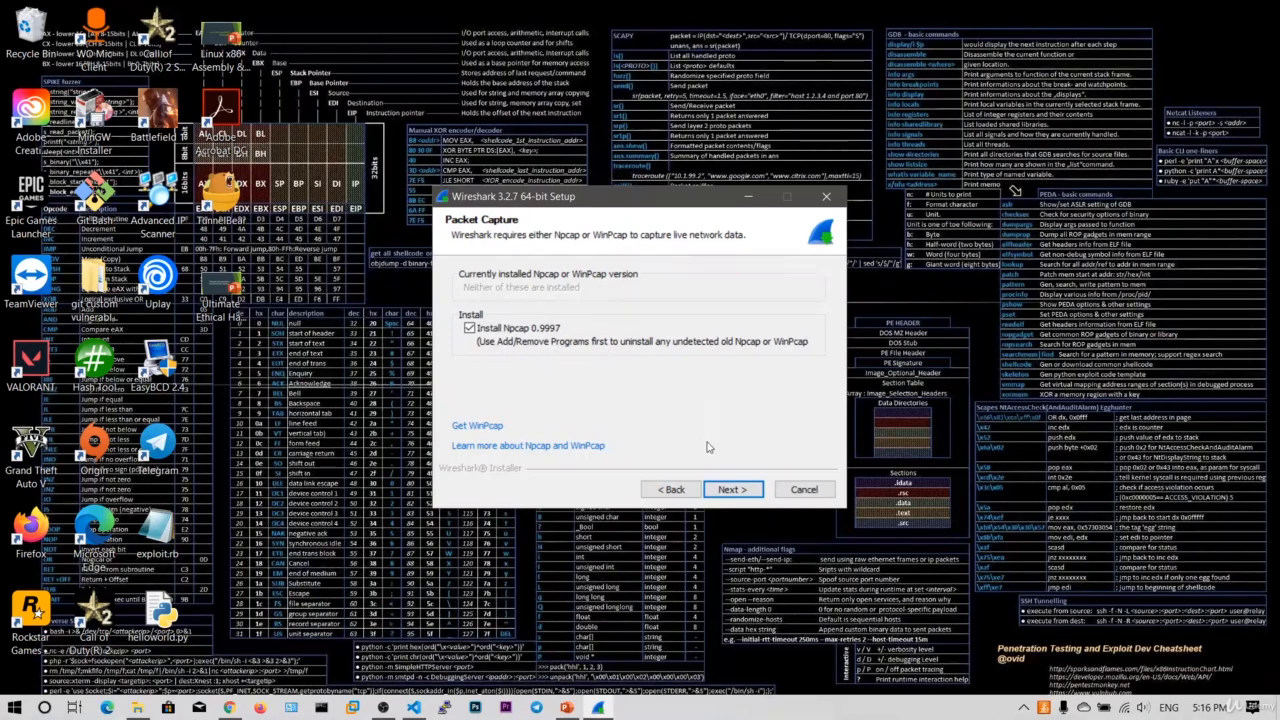
{"action": "left_click", "coordinate": [731, 490]}
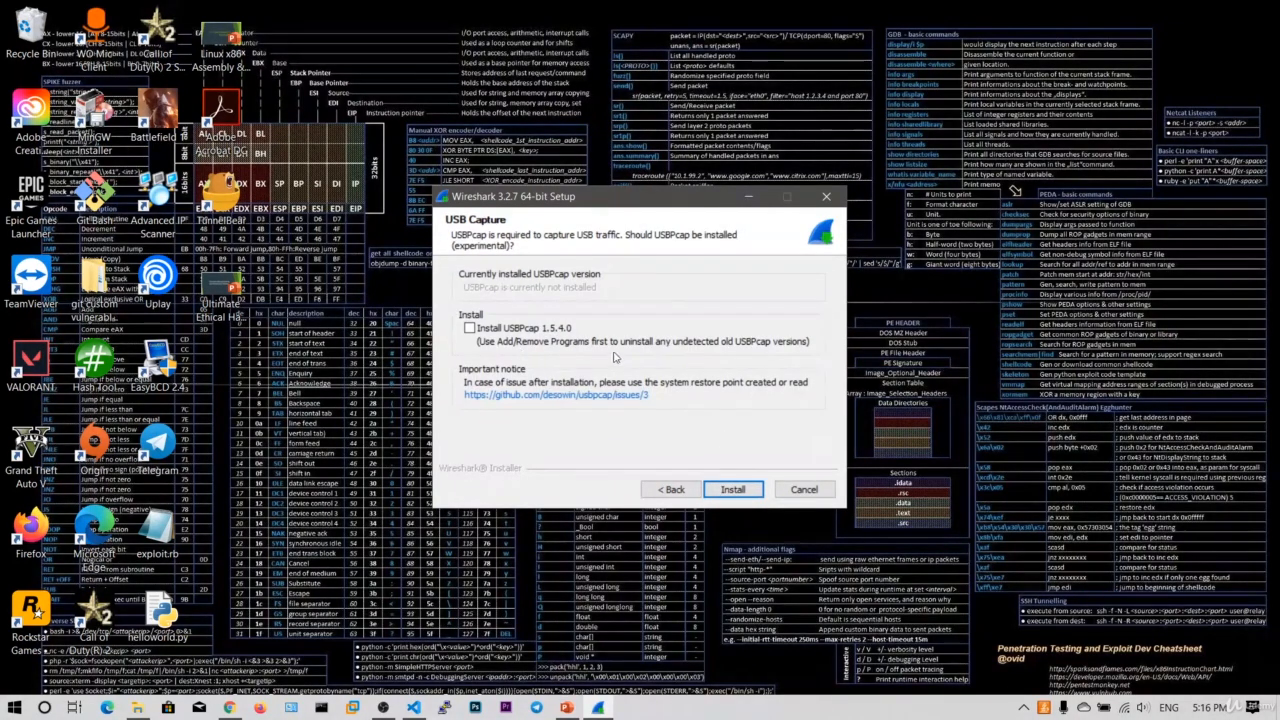
{"action": "left_click", "coordinate": [733, 489]}
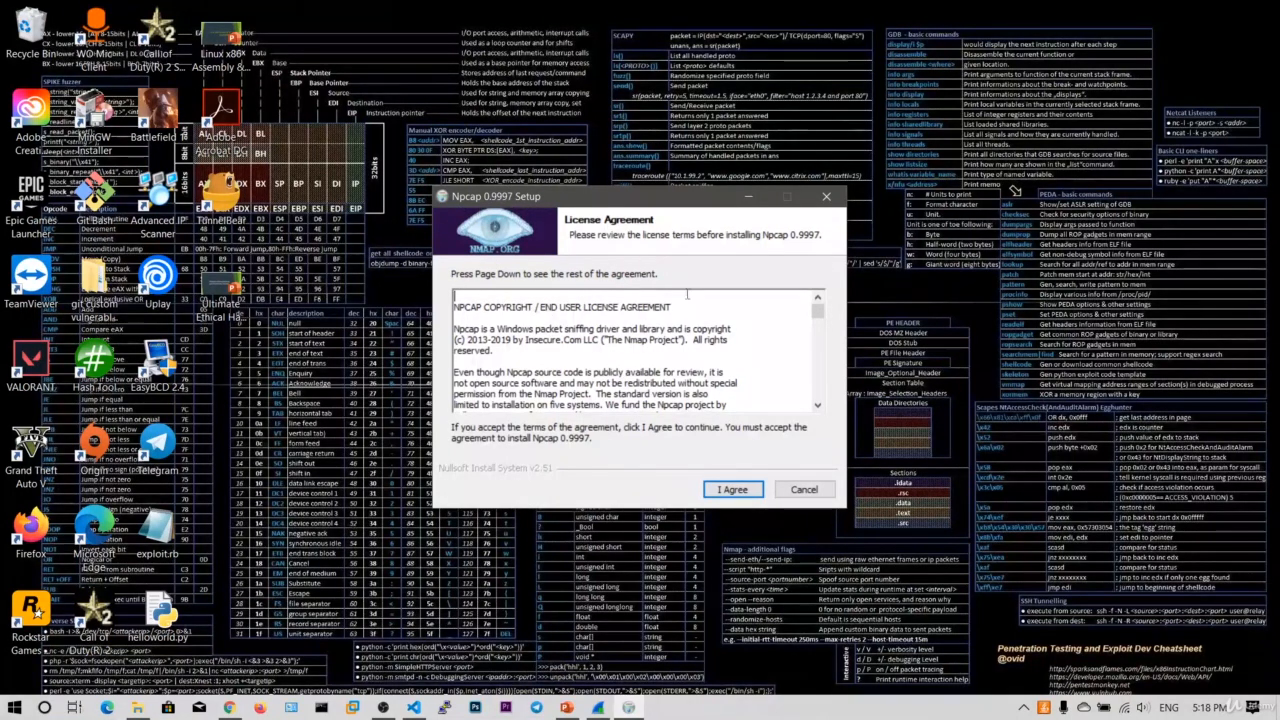
Accept the Npcap 0.9997 license and complete its installation with all optional settings left unchecked
{"action": "left_click", "coordinate": [726, 489]}
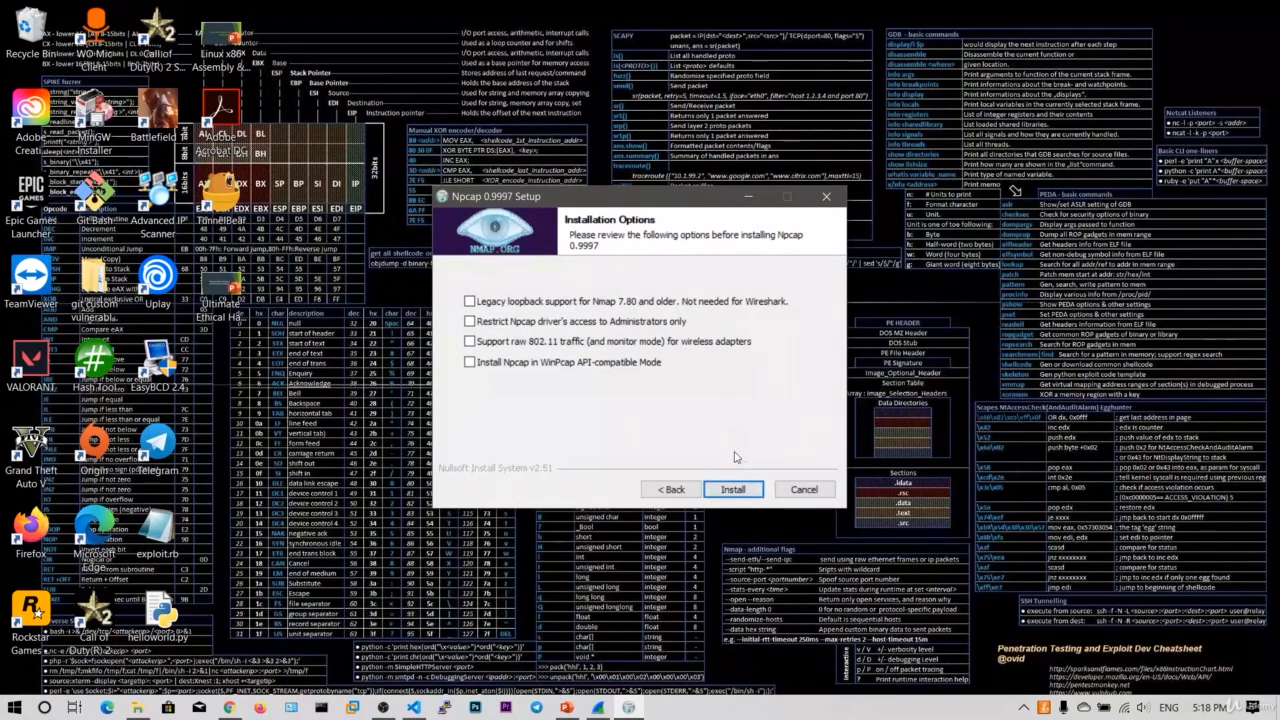
{"action": "left_click", "coordinate": [734, 487]}
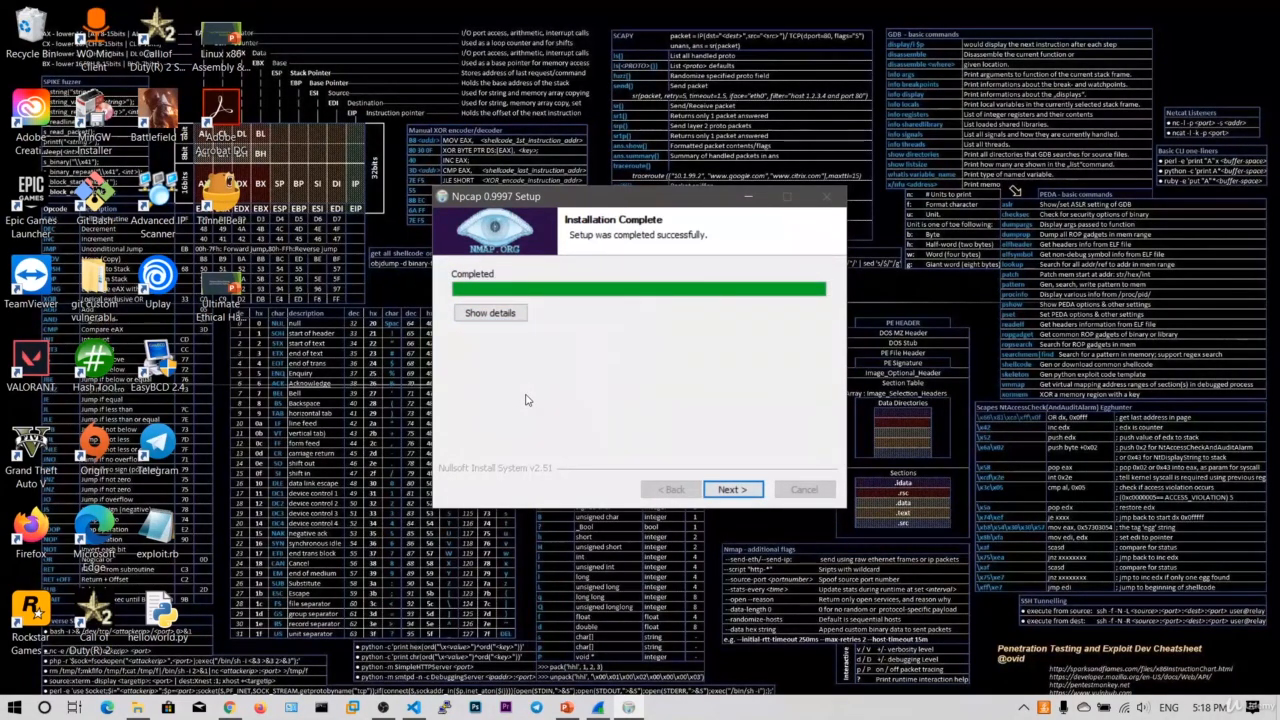
{"action": "left_click", "coordinate": [731, 489]}
{"action": "left_click", "coordinate": [730, 488]}
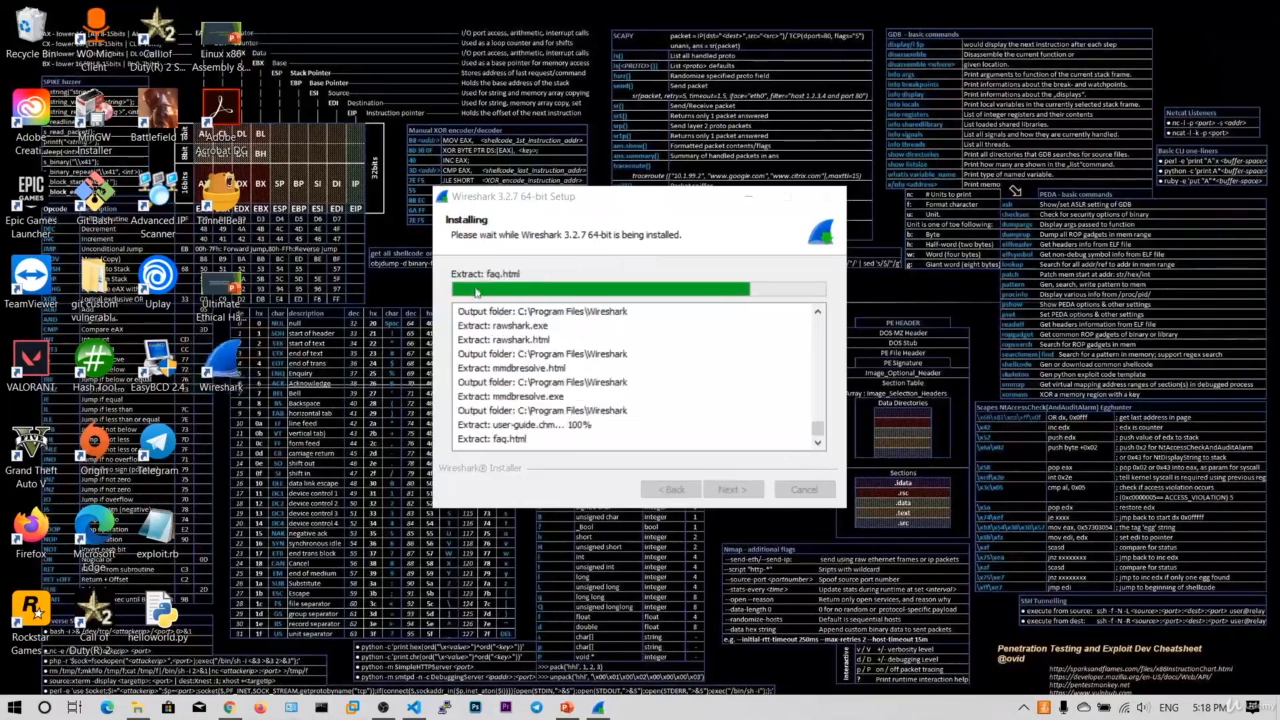
Finish the Wireshark setup without showing the news and open Wireshark in a maximized window
{"action": "left_click", "coordinate": [551, 200]}
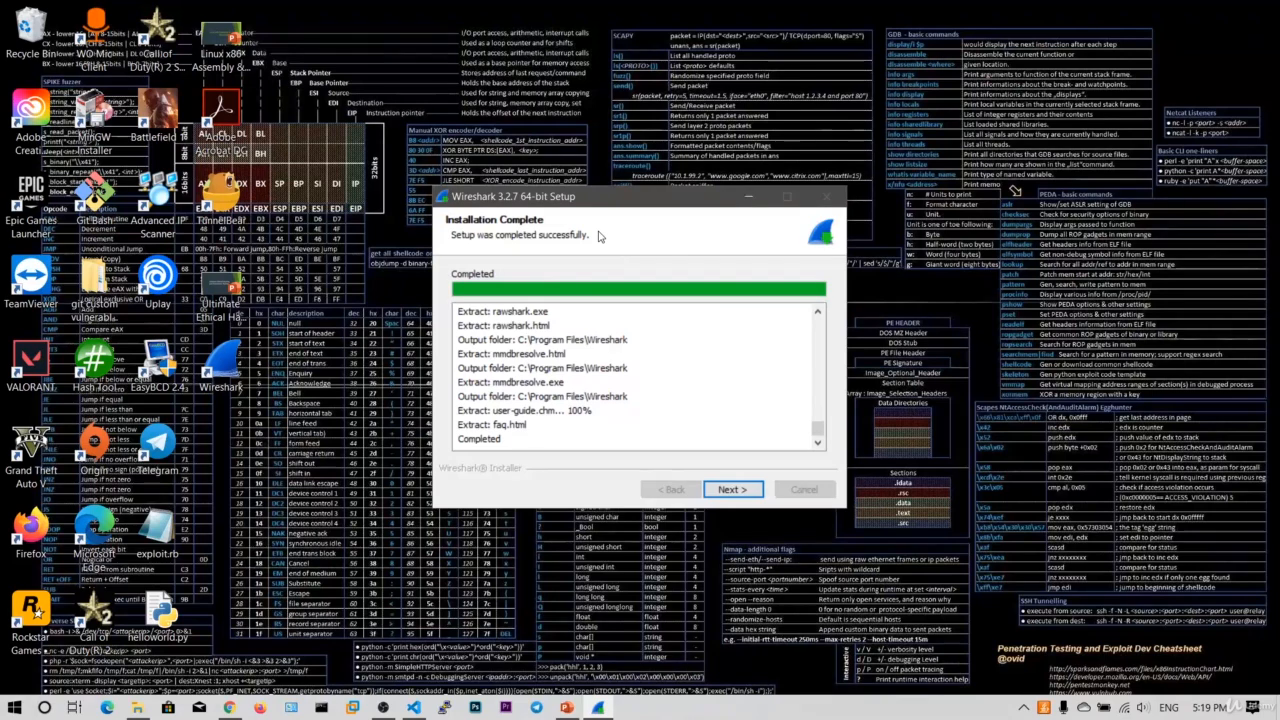
{"action": "left_click", "coordinate": [731, 491]}
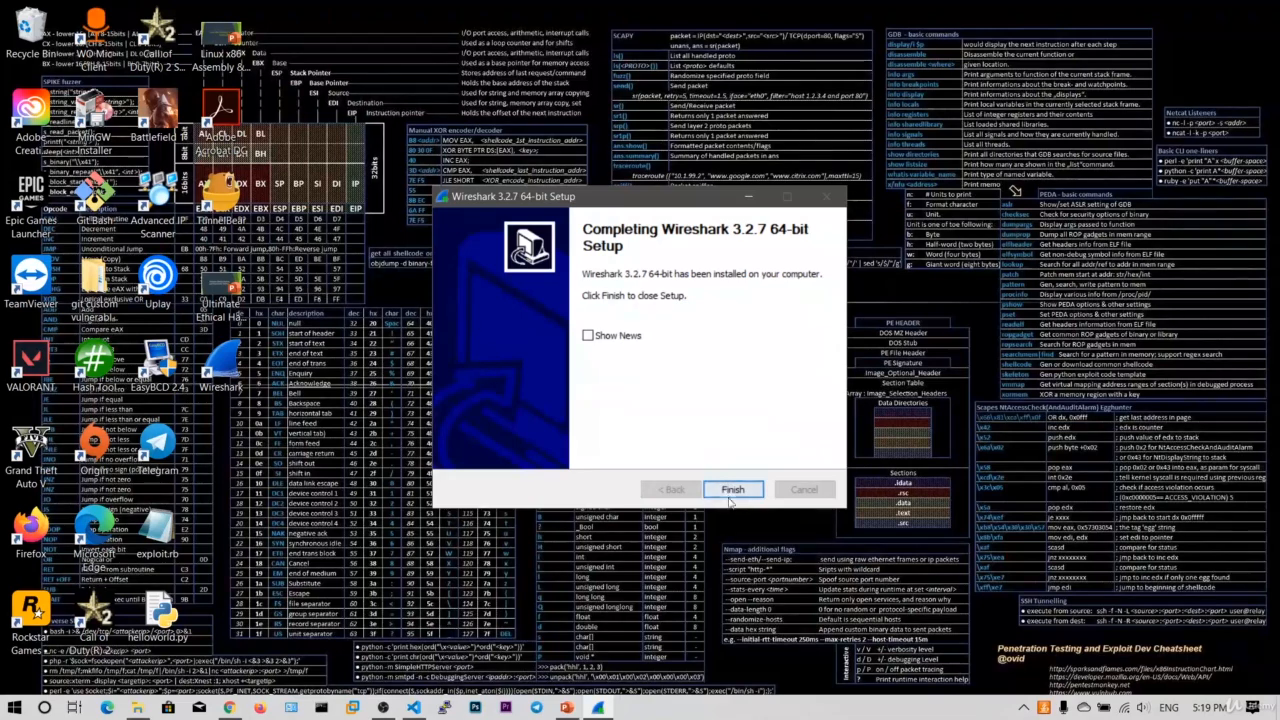
{"action": "left_click", "coordinate": [731, 491]}
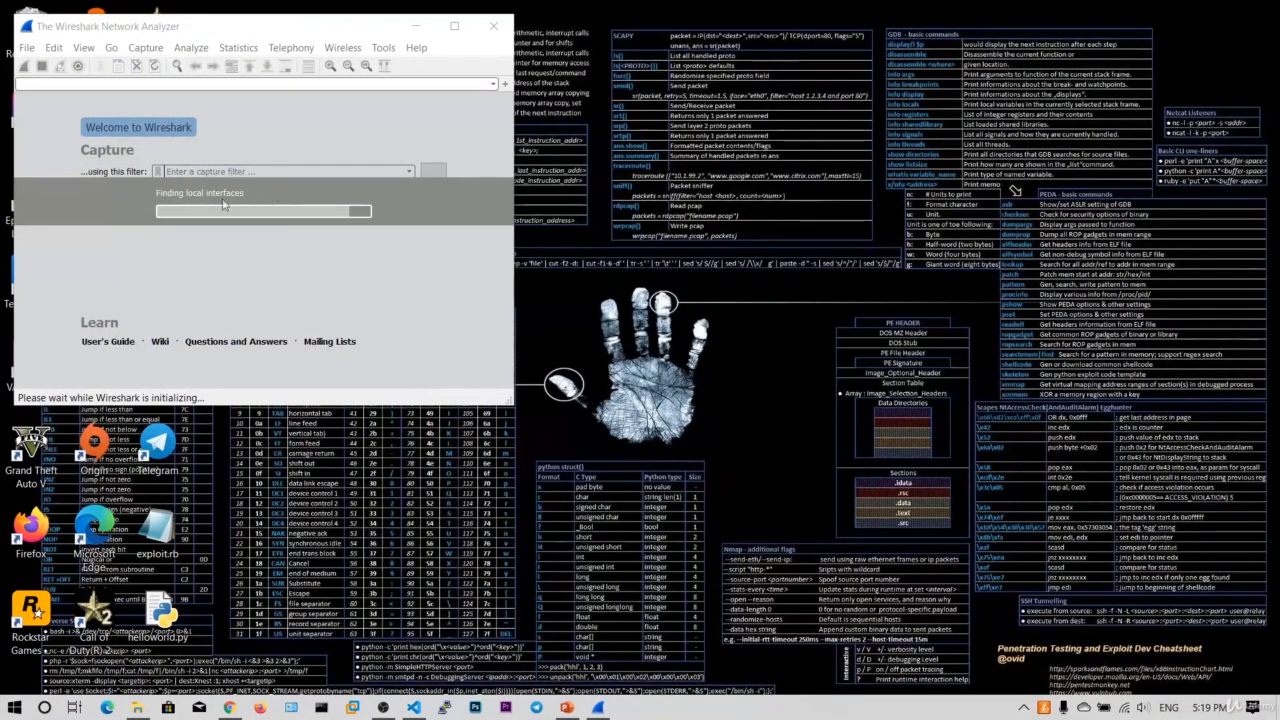
{"action": "left_click", "coordinate": [454, 32]}
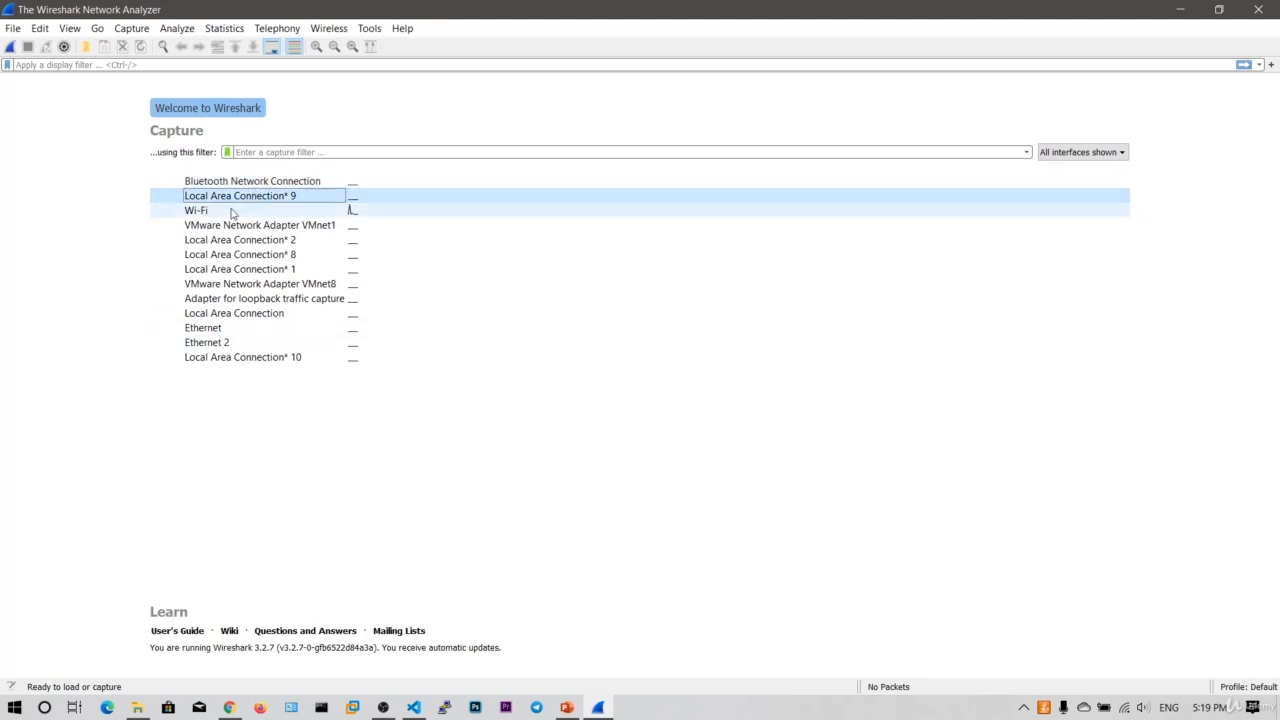
Examine the available capture interfaces and their traffic graphs, including Wi-Fi, the VMware adapters and the local area connections
{"action": "left_click", "coordinate": [229, 212]}
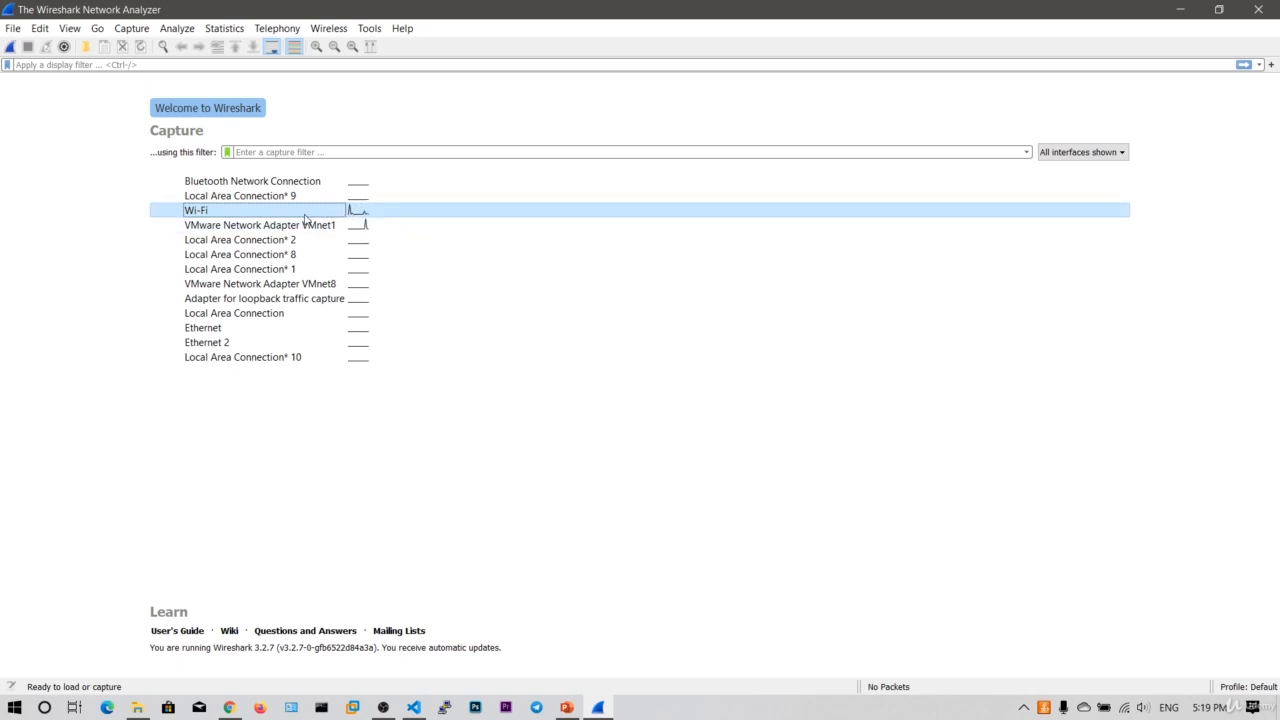
{"action": "mouse_move", "coordinate": [305, 217]}
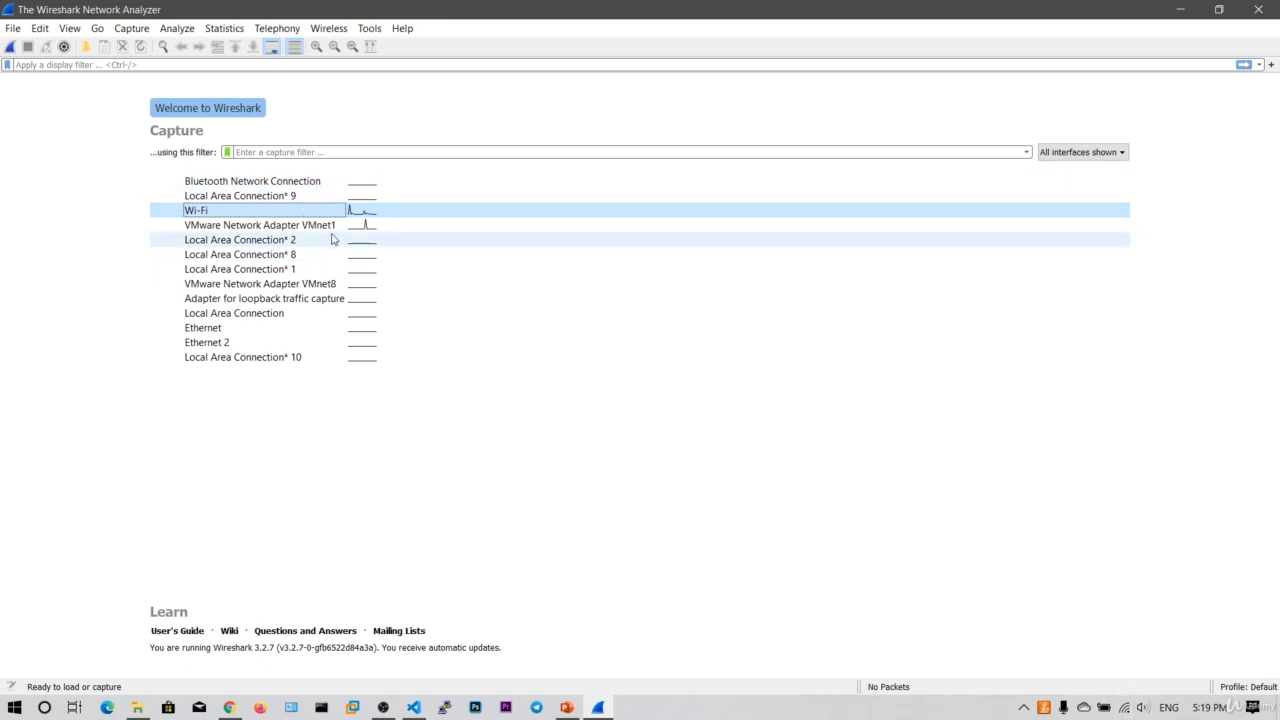
{"action": "mouse_move", "coordinate": [333, 240]}
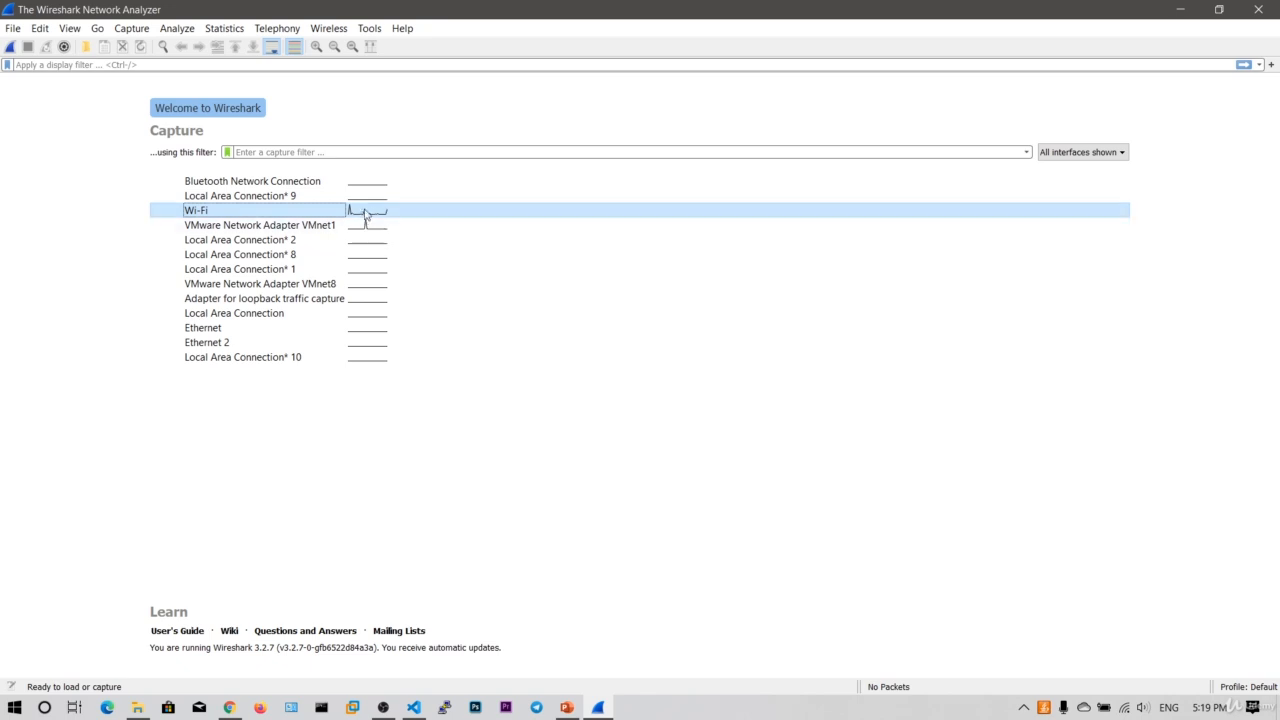
{"action": "left_click", "coordinate": [313, 228]}
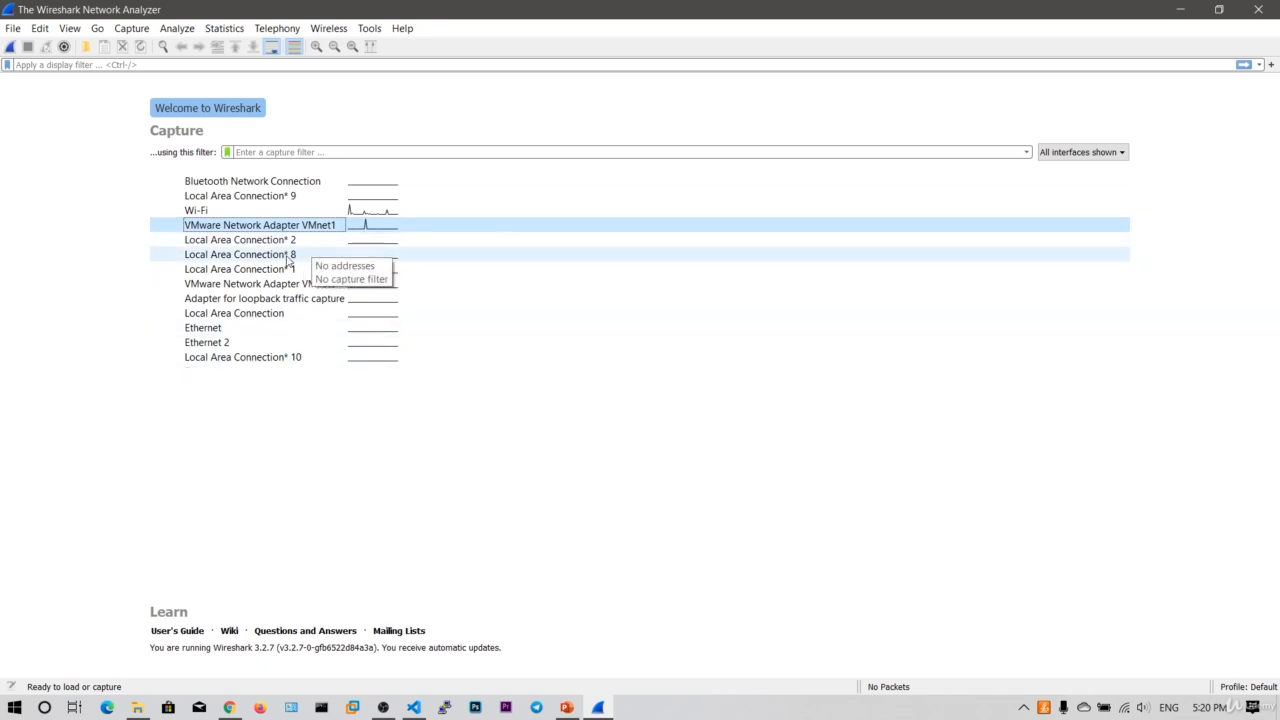
{"action": "left_click", "coordinate": [268, 242]}
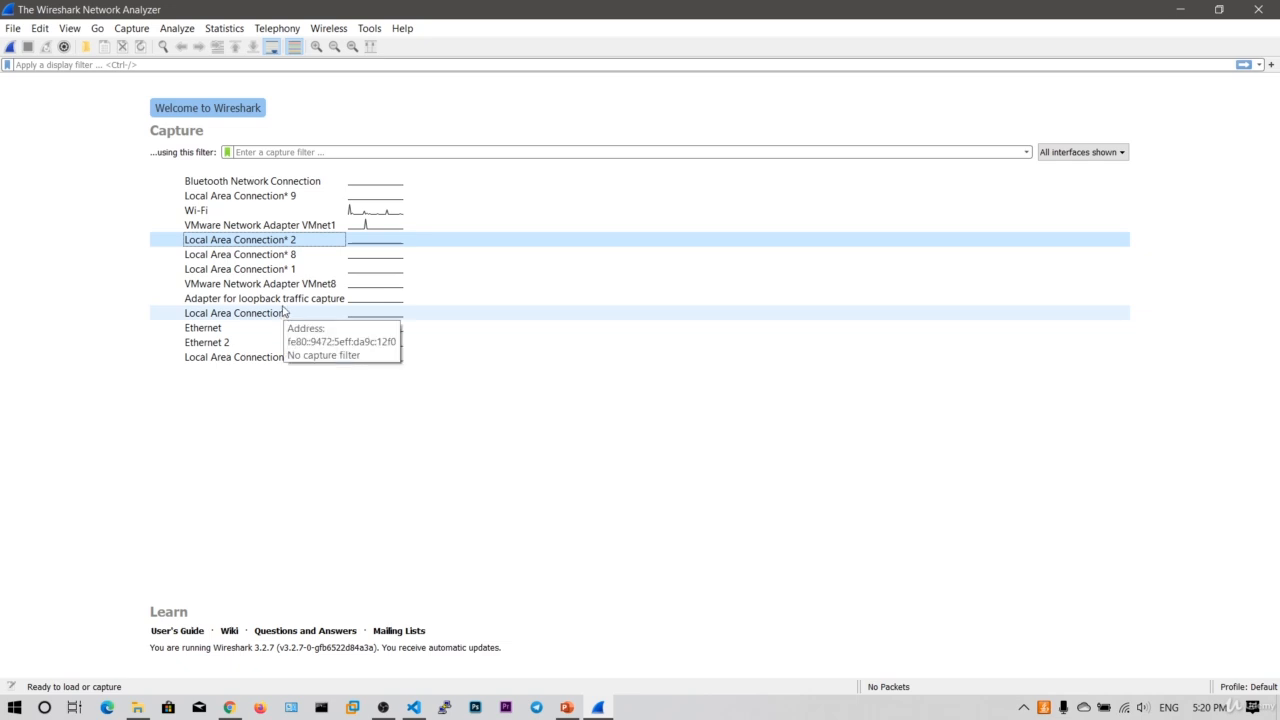
{"action": "left_click", "coordinate": [289, 287]}
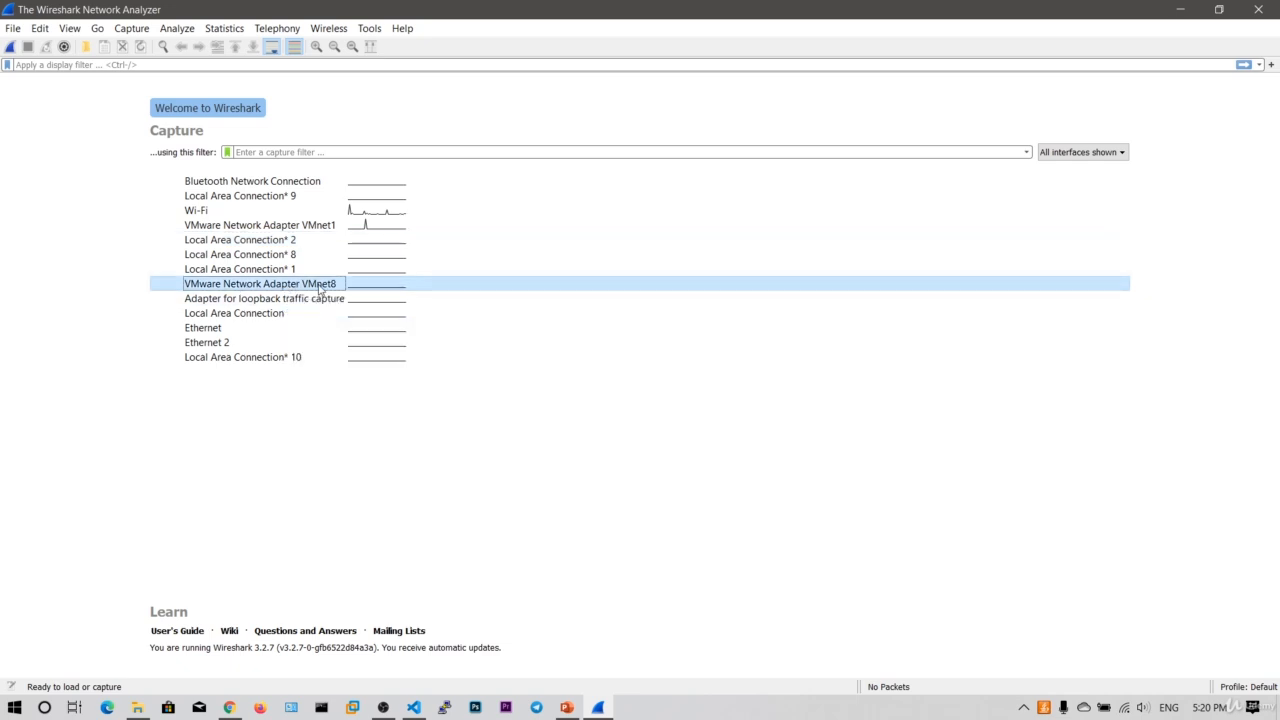
{"action": "mouse_move", "coordinate": [306, 289]}
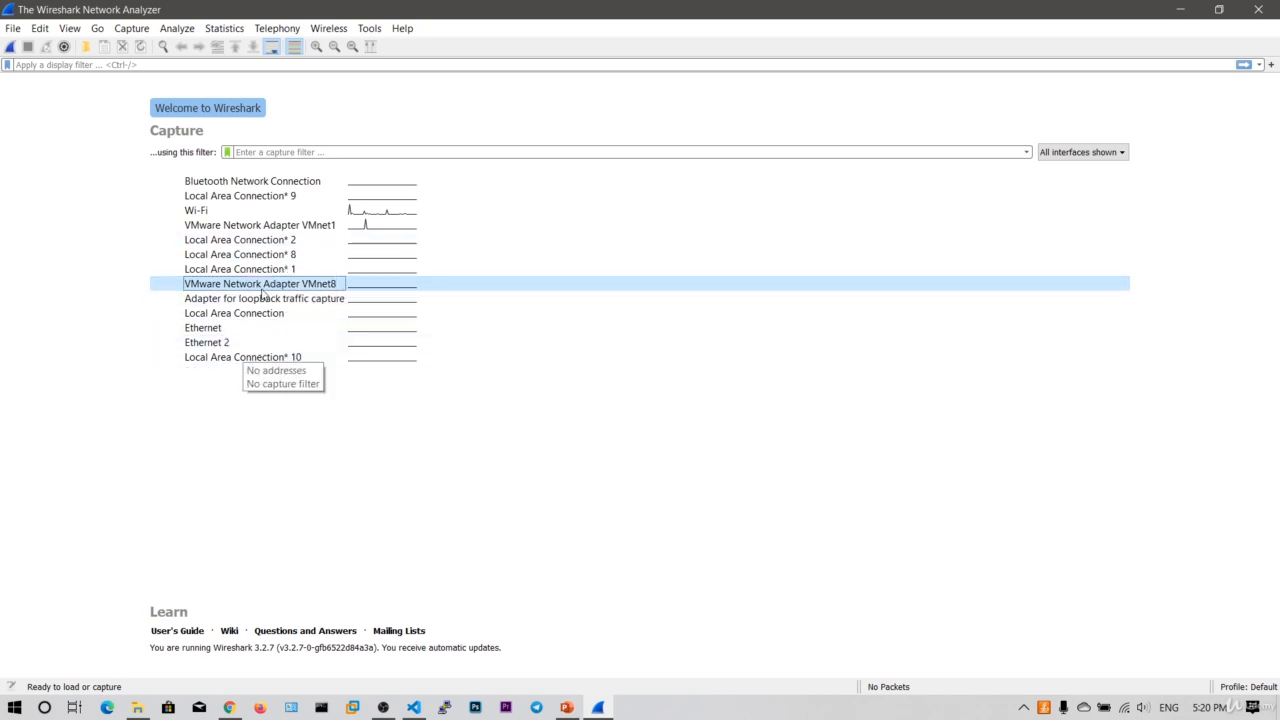
{"action": "left_click", "coordinate": [270, 270]}
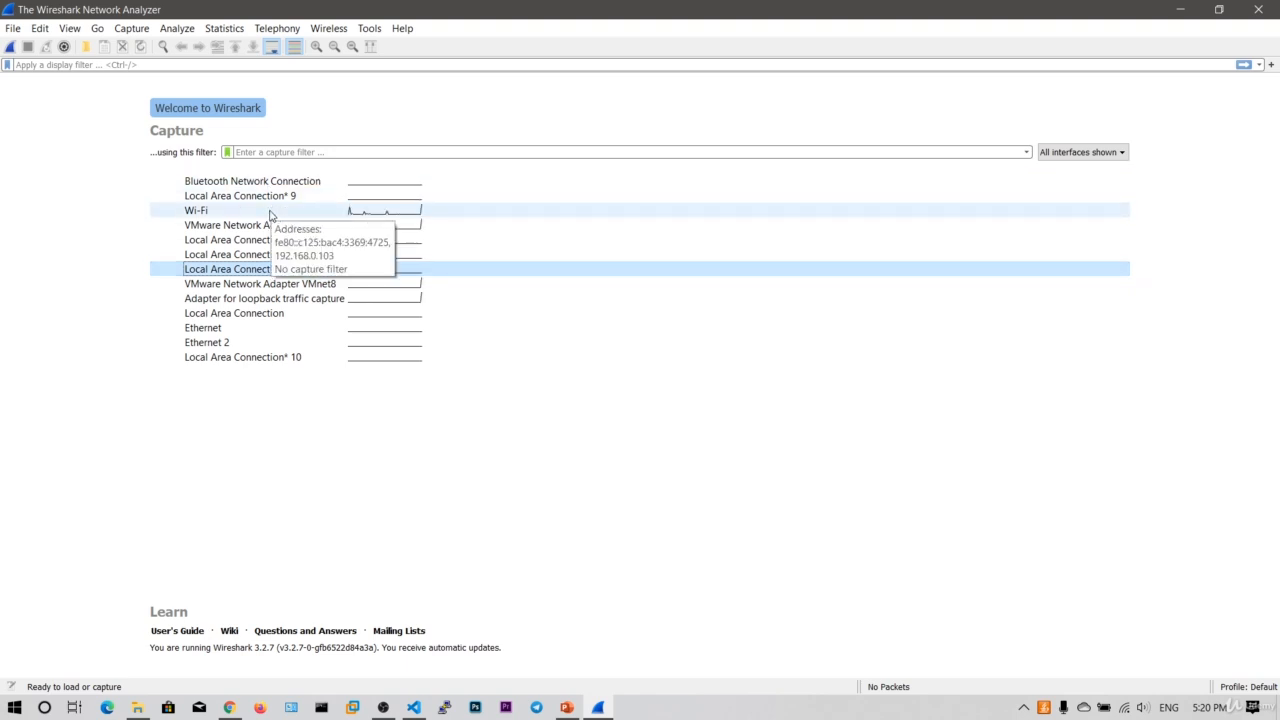
Capture live packets on the Wi-Fi interface for a few seconds and stop the capture
{"action": "left_click", "coordinate": [280, 216]}
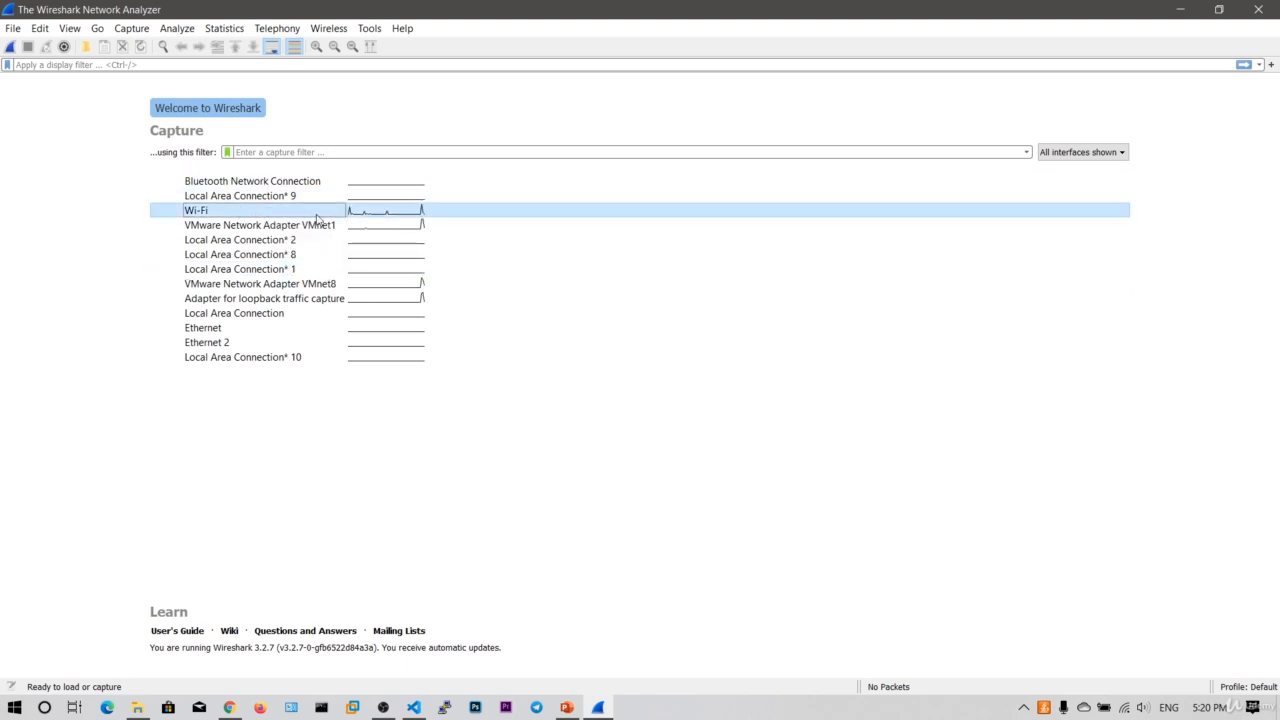
{"action": "double_click", "coordinate": [317, 219]}
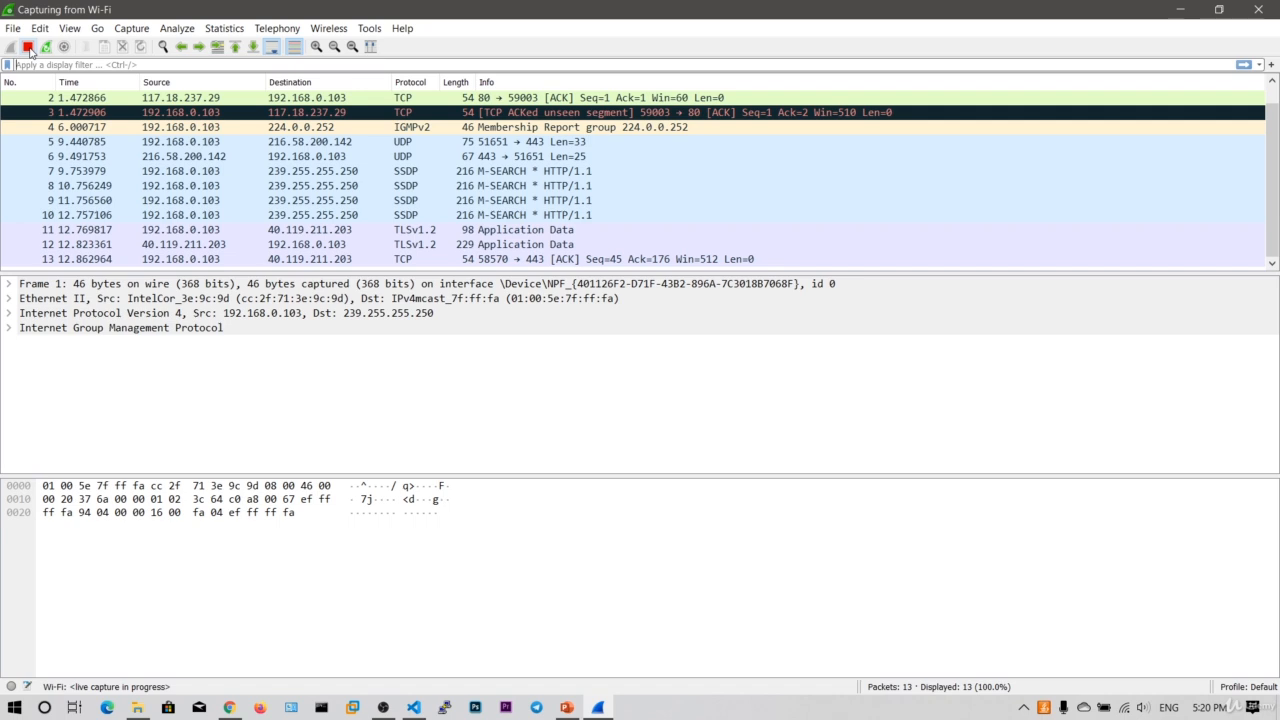
{"action": "left_click", "coordinate": [27, 47]}
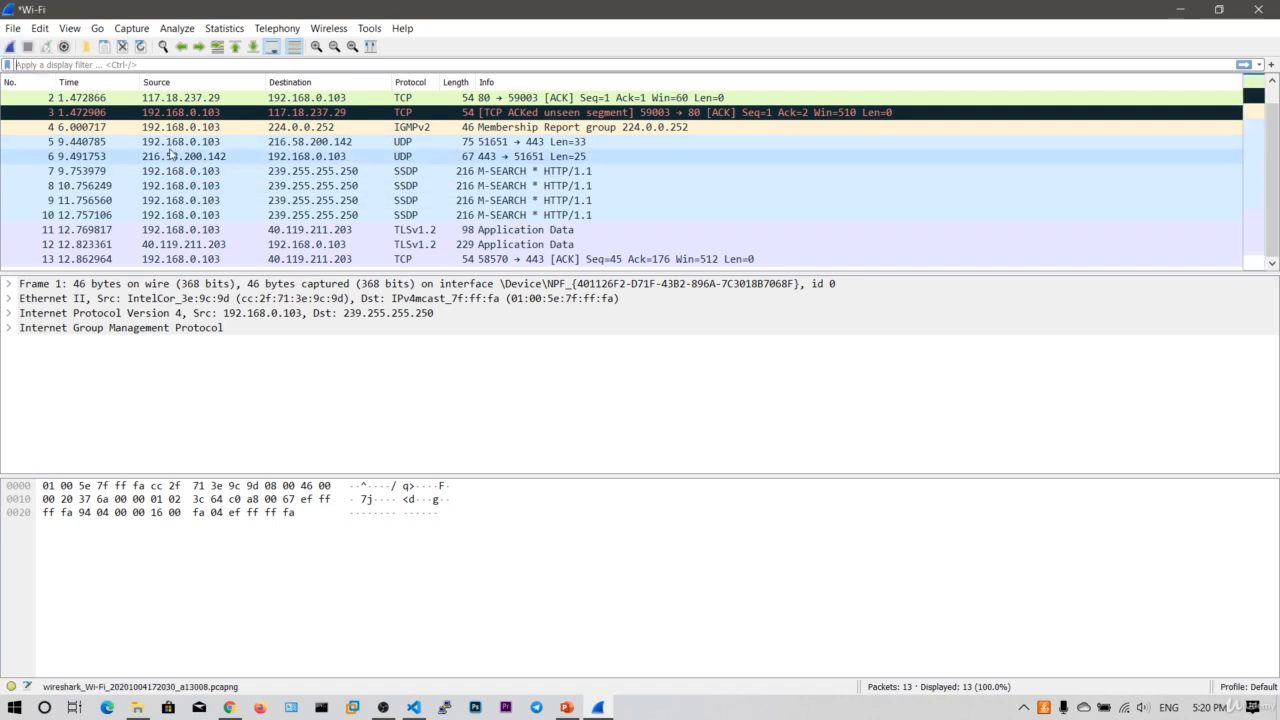
Start a new live capture on the Wi-Fi interface, discarding the previously captured packets without saving
{"action": "left_click", "coordinate": [12, 48]}
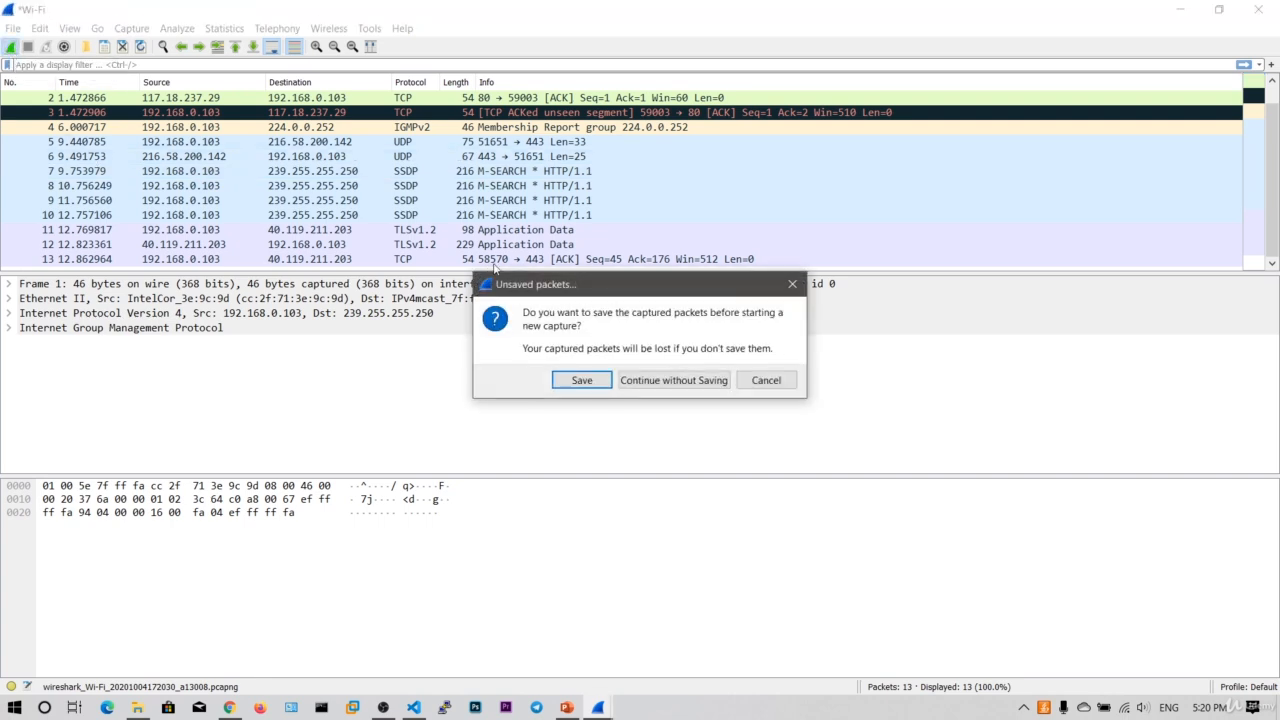
{"action": "left_click_drag", "start_coordinate": [590, 288], "coordinate": [455, 287]}
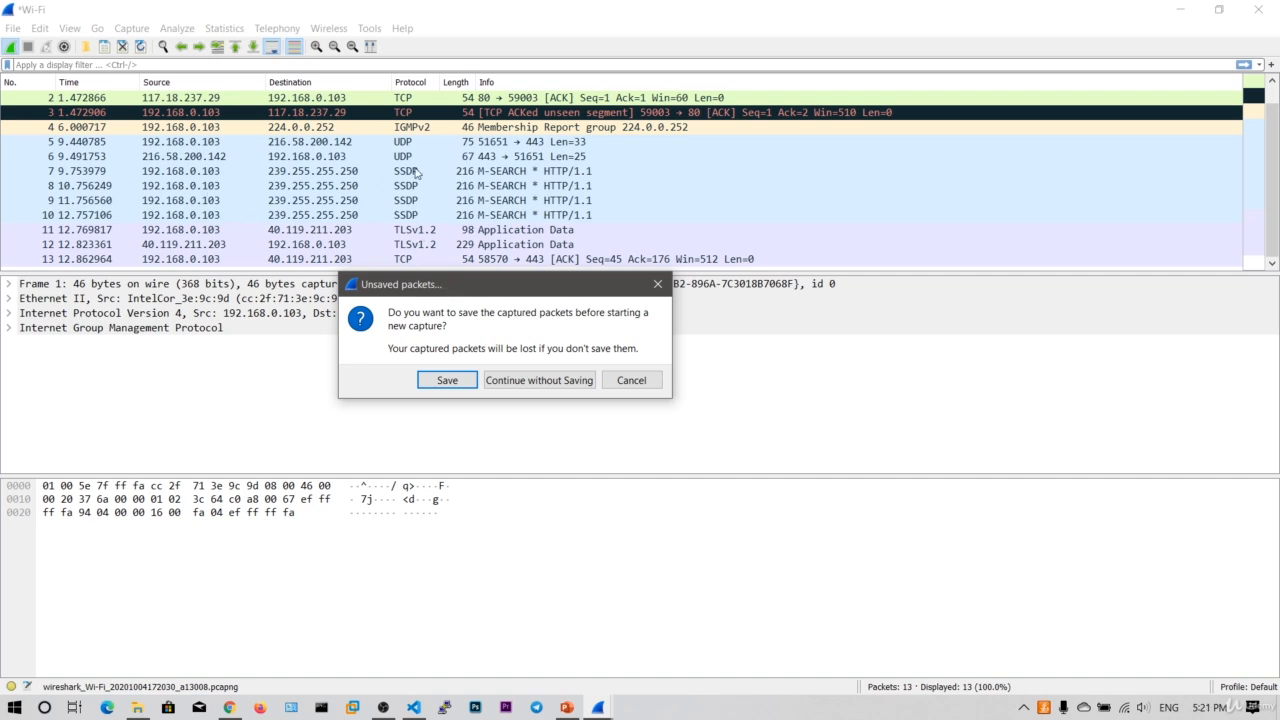
{"action": "left_click", "coordinate": [523, 381]}
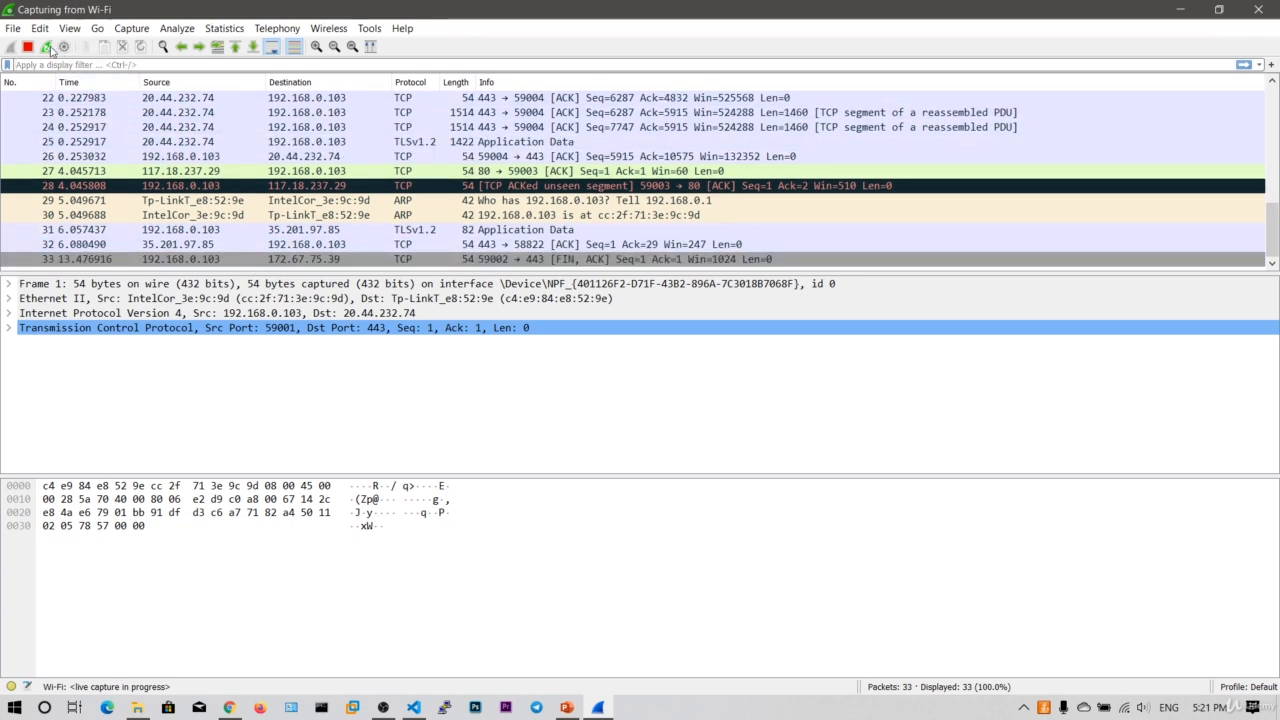
Look through the available file, editing and view commands, including the time display format options for packets
{"action": "left_click", "coordinate": [13, 28]}
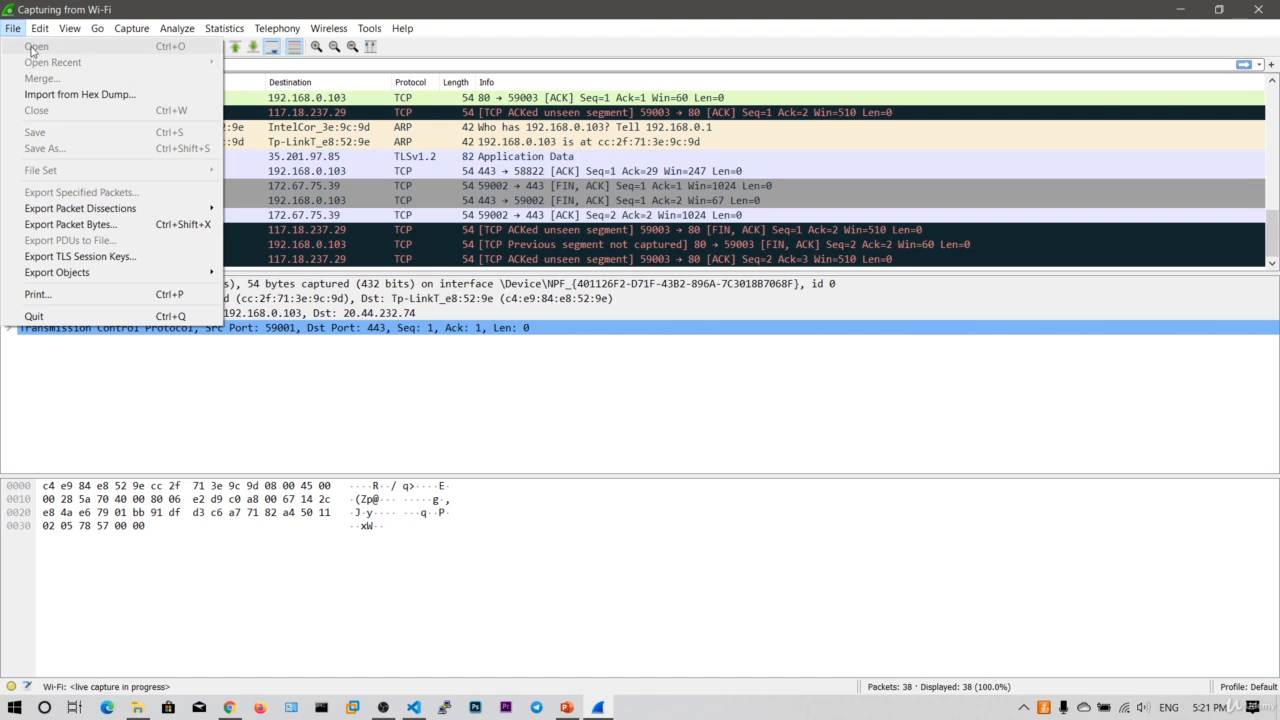
{"action": "left_click", "coordinate": [42, 8]}
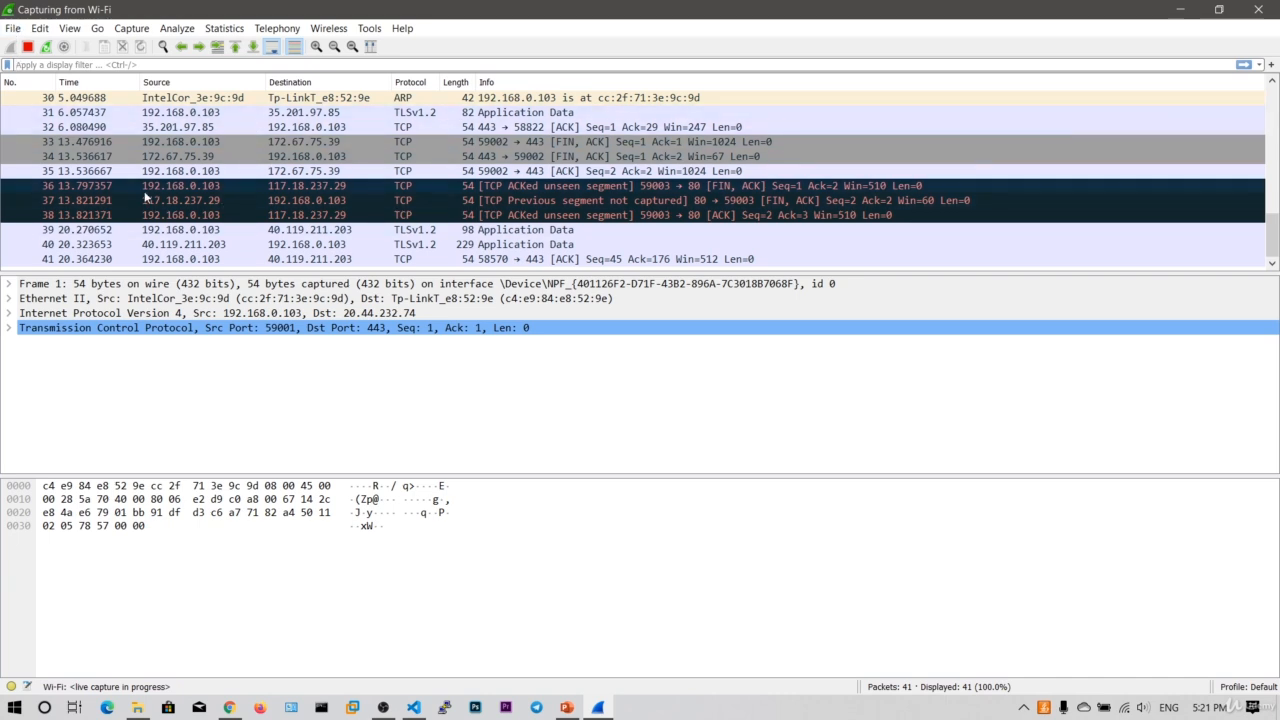
{"action": "left_click", "coordinate": [38, 28]}
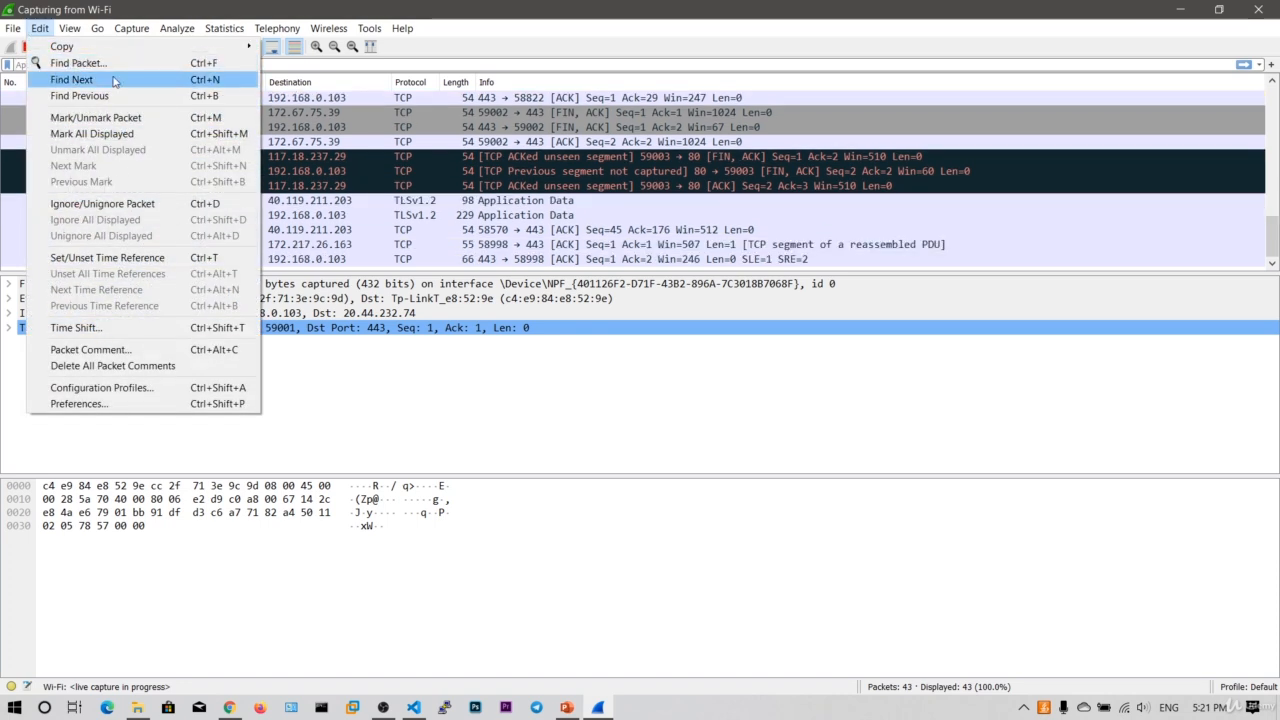
{"action": "mouse_move", "coordinate": [80, 36]}
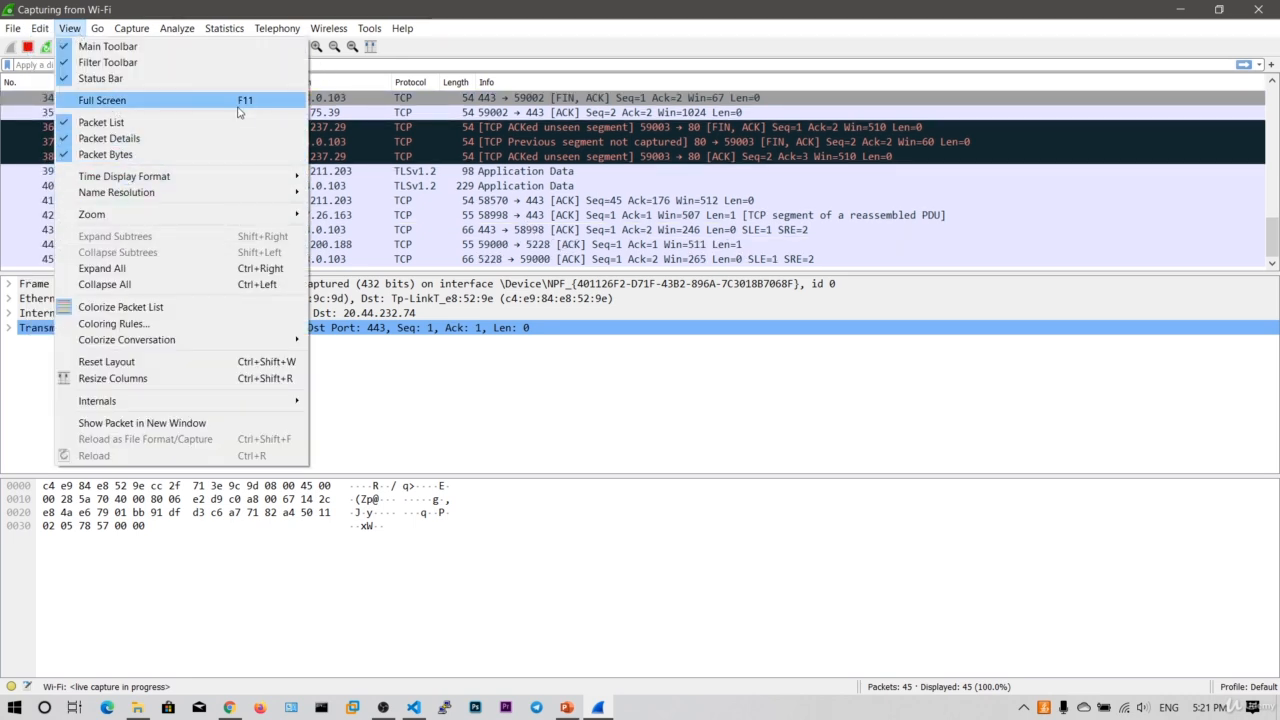
{"action": "mouse_move", "coordinate": [181, 190]}
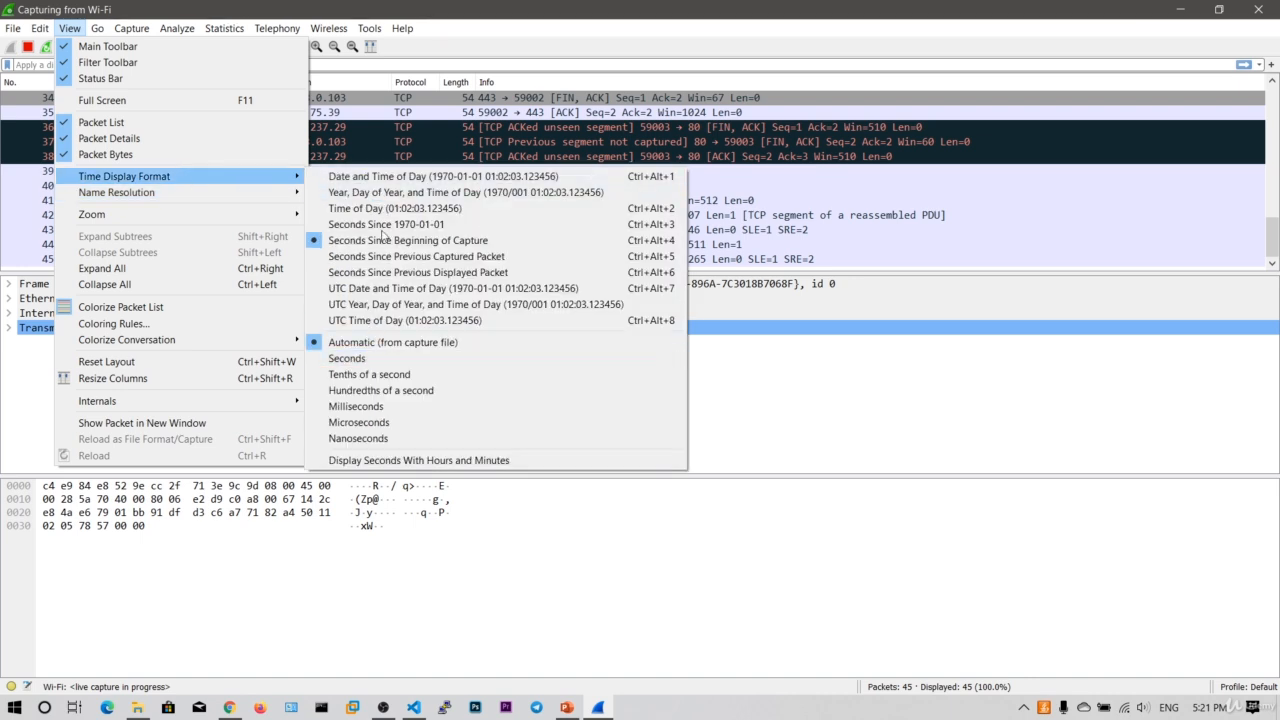
{"action": "mouse_move", "coordinate": [379, 33]}
{"action": "left_click", "coordinate": [391, 6]}
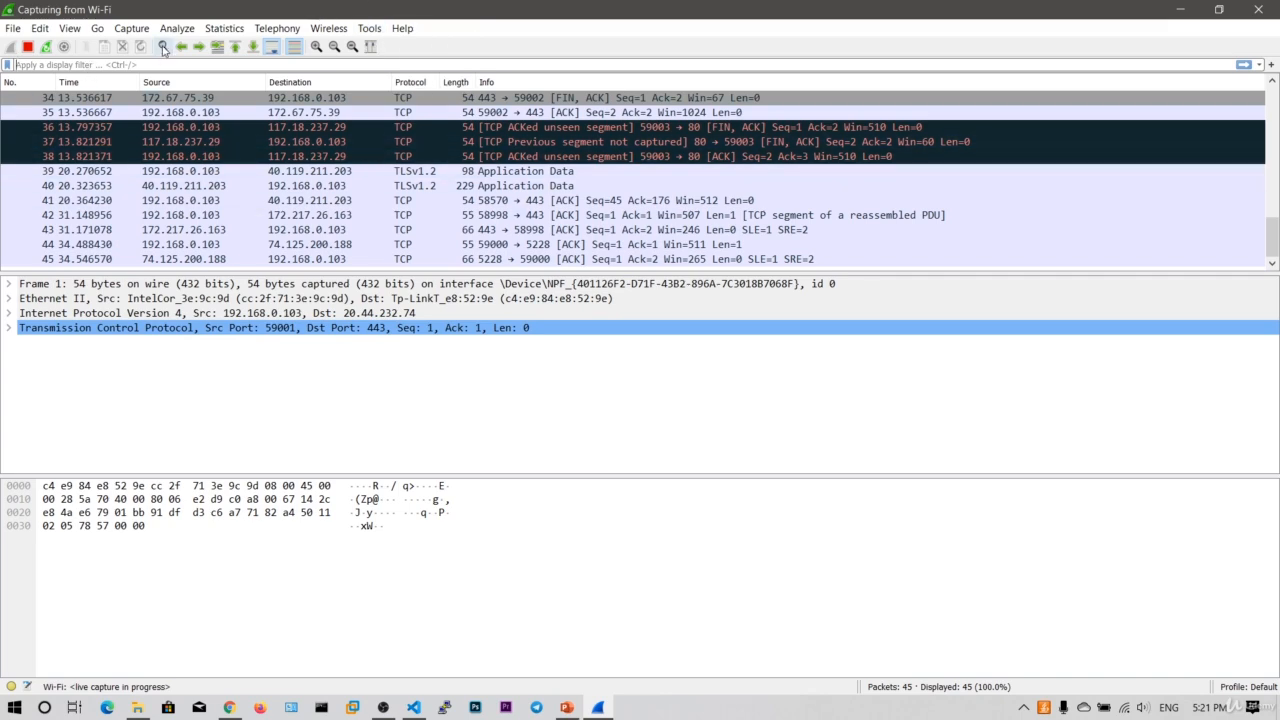
{"action": "left_click", "coordinate": [46, 29]}
{"action": "left_click", "coordinate": [49, 29]}
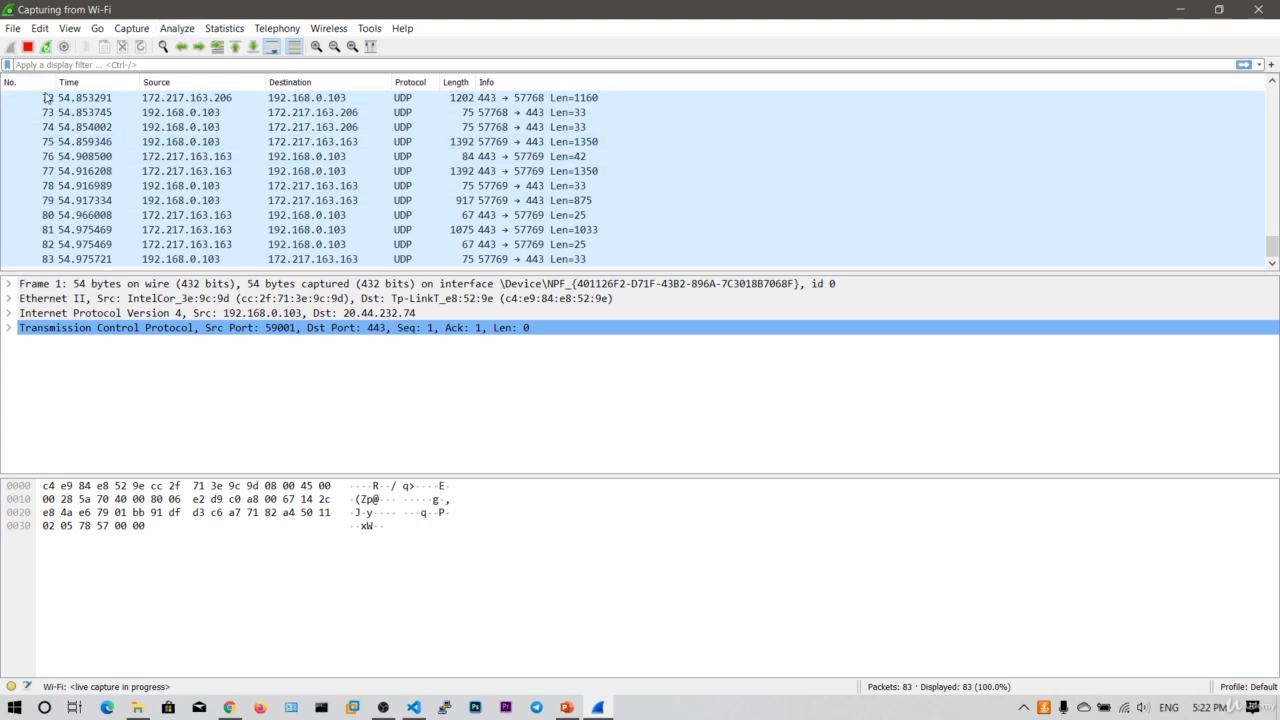
Stop the running Wi-Fi capture and return to the first captured packet in the list
{"action": "scroll", "coordinate": [44, 99], "scroll_direction": "up", "scroll_amount": 16}
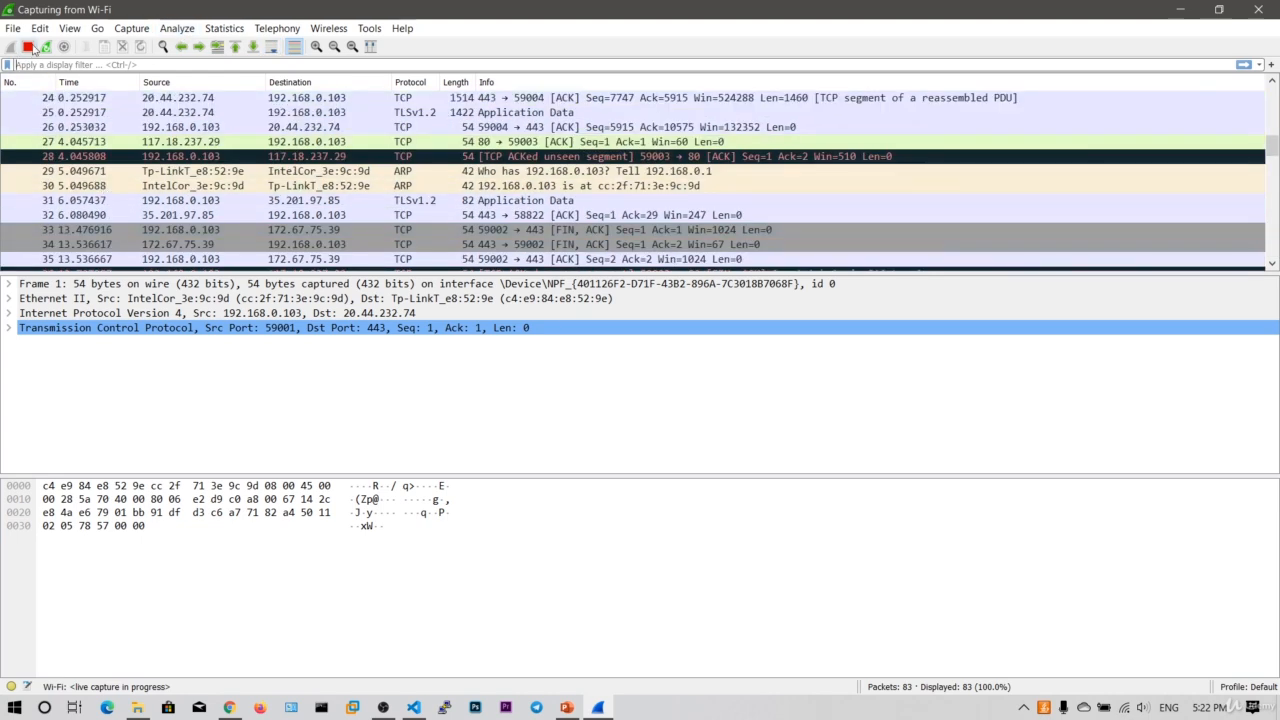
{"action": "left_click", "coordinate": [28, 47]}
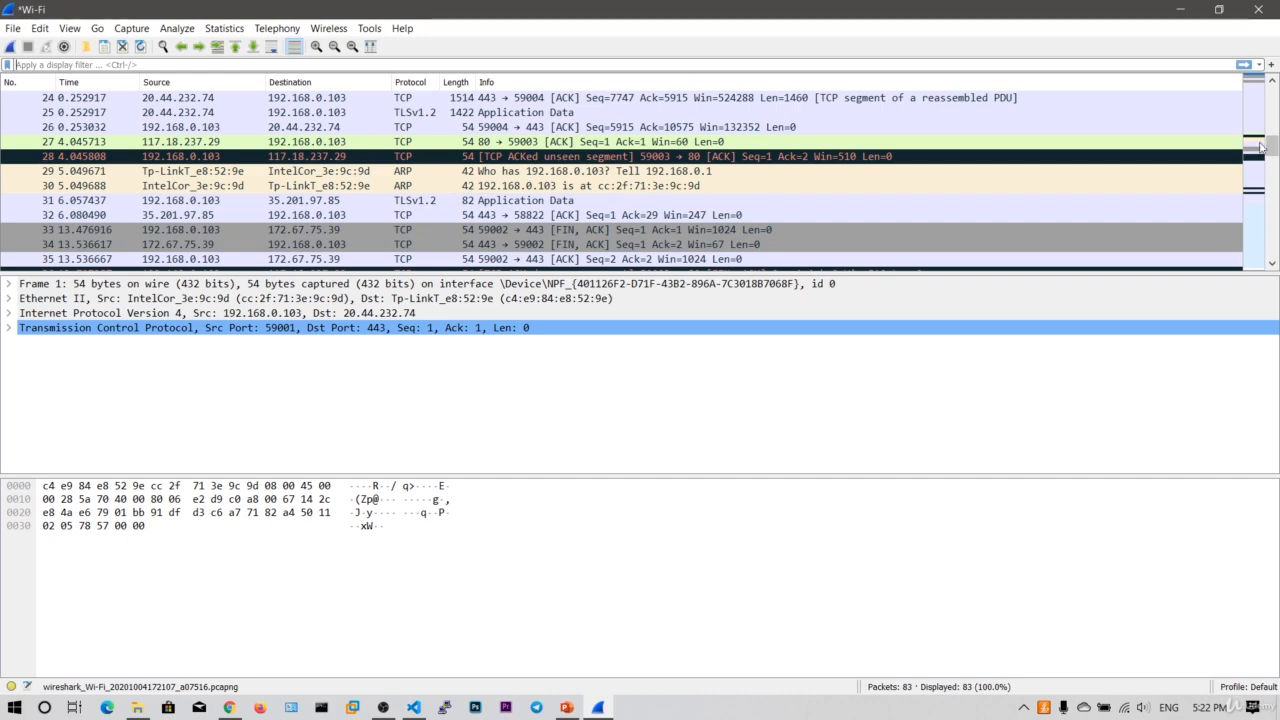
{"action": "left_click_drag", "start_coordinate": [1272, 146], "coordinate": [1272, 92]}
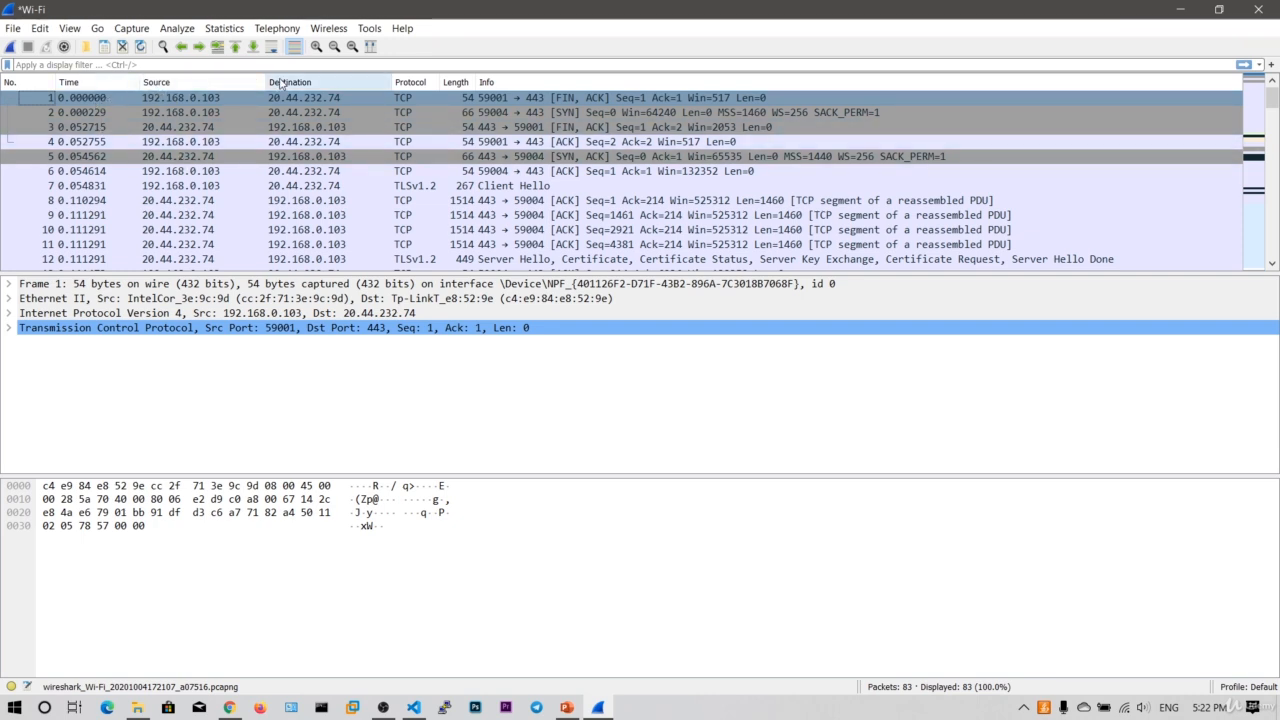
Examine the source address, destination address and protocol of the first captured packet
{"action": "left_click", "coordinate": [194, 98]}
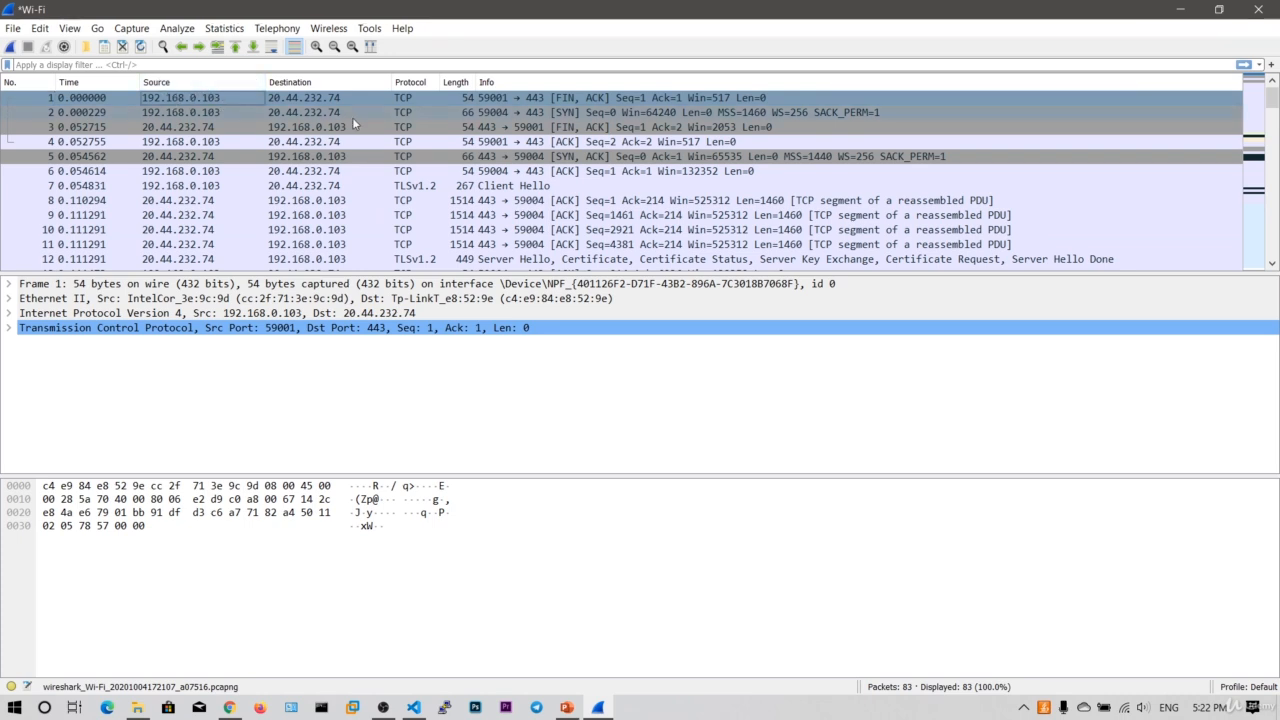
{"action": "left_click", "coordinate": [323, 99]}
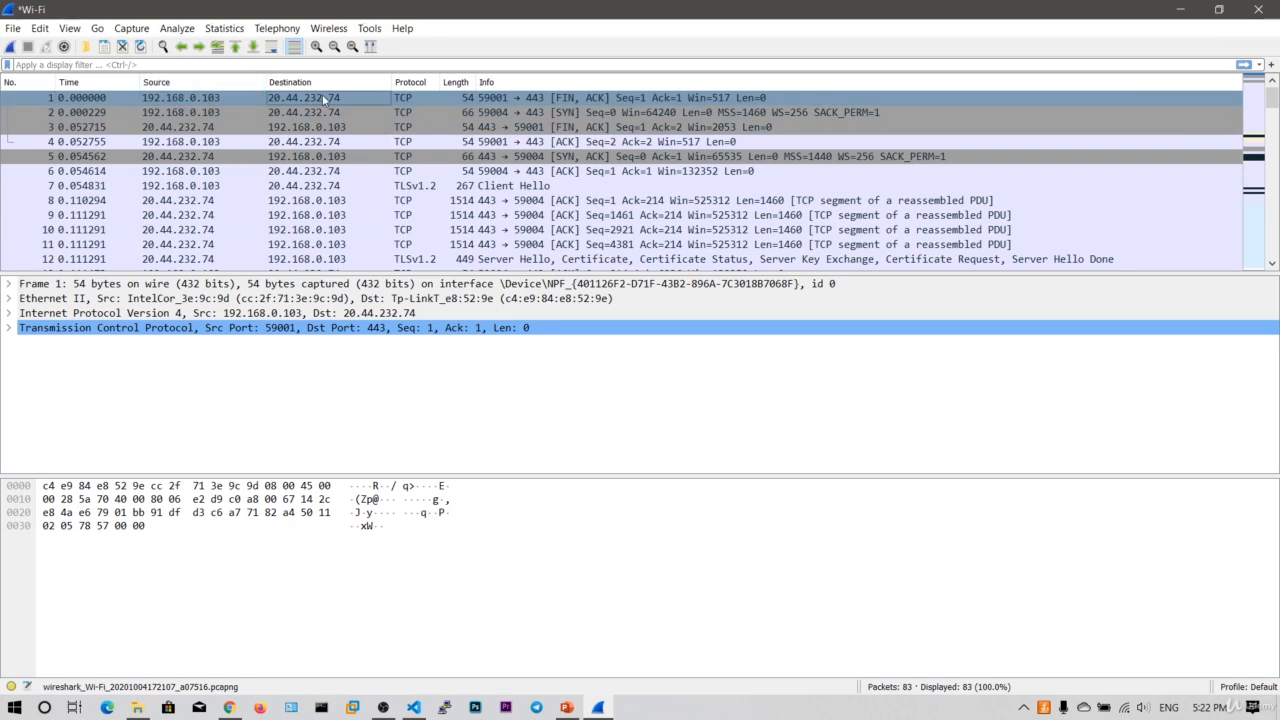
{"action": "left_click", "coordinate": [420, 101]}
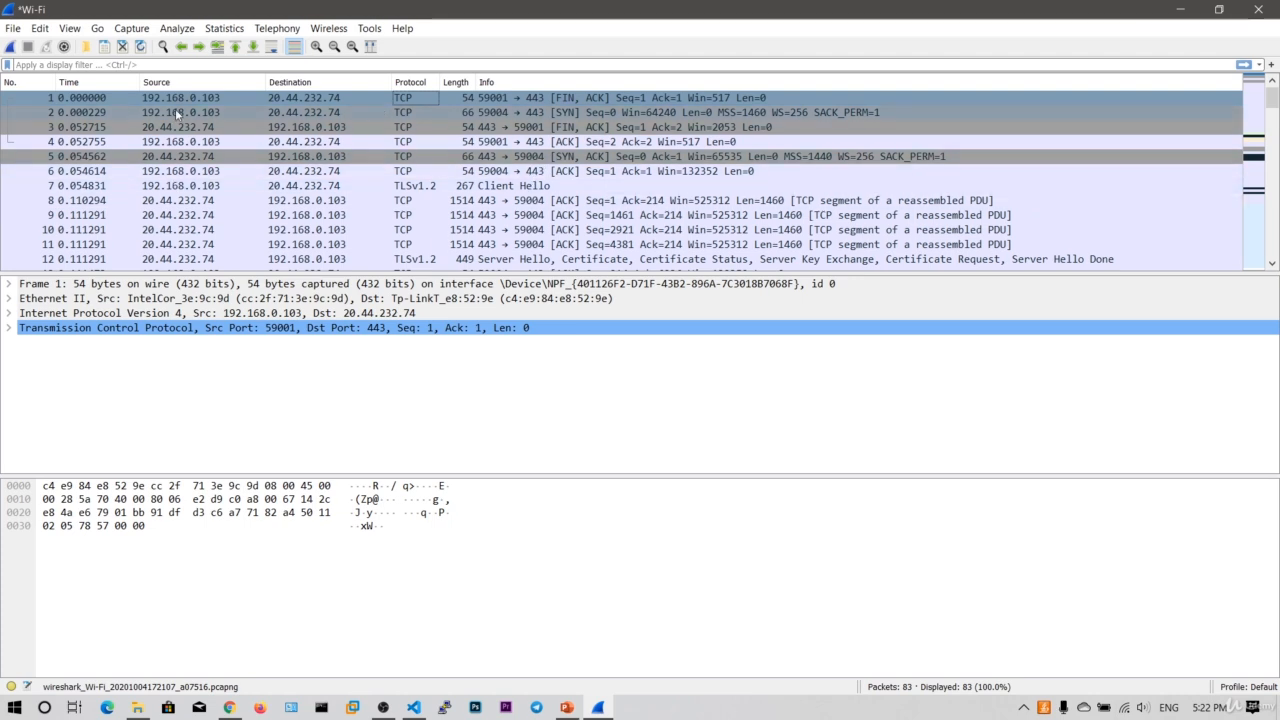
{"action": "left_click", "coordinate": [206, 99]}
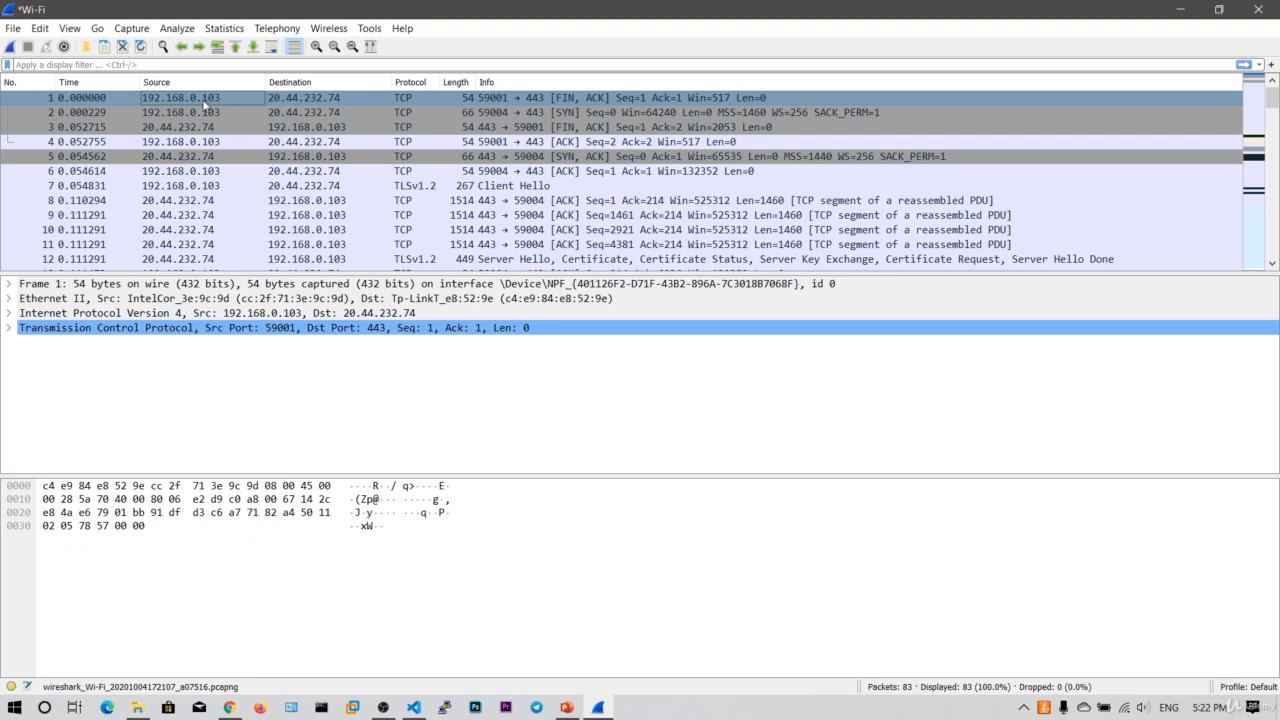
Select packet 7, the TLSv1.2 Client Hello, and examine its Frame, Ethernet II and Internet Protocol Version 4 details
{"action": "left_click", "coordinate": [198, 186]}
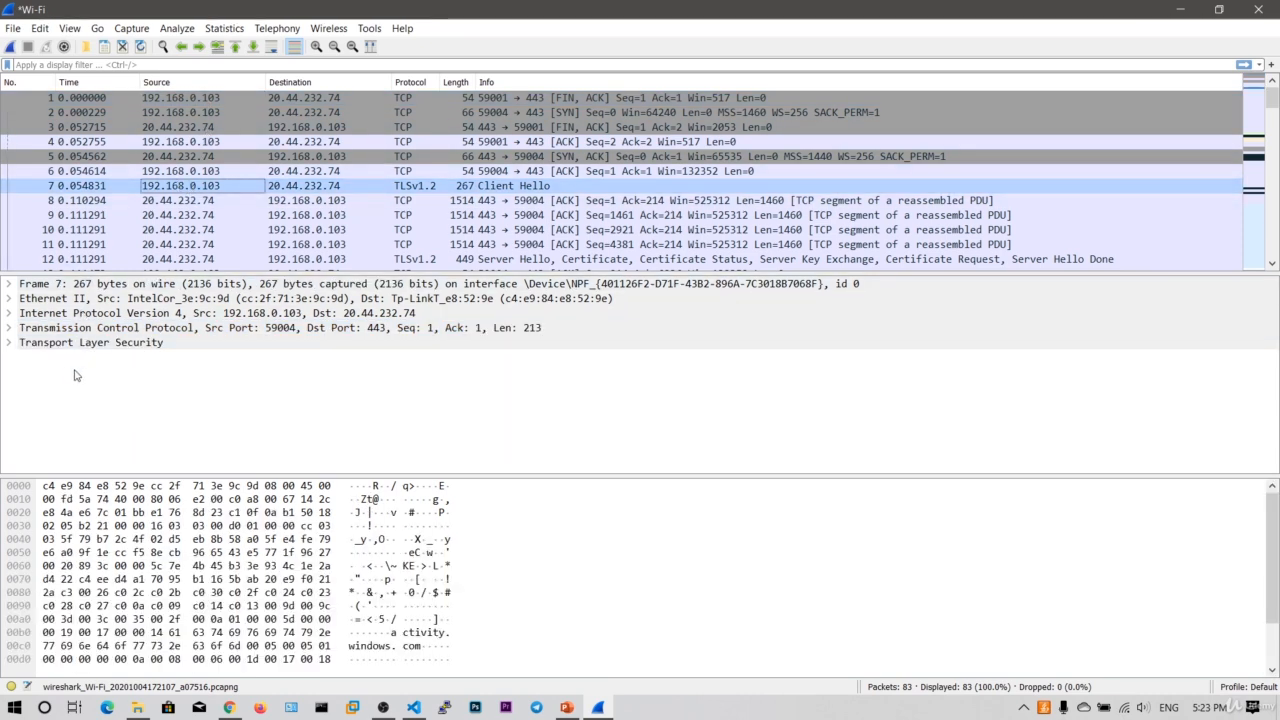
{"action": "left_click", "coordinate": [9, 285]}
{"action": "left_click", "coordinate": [9, 285]}
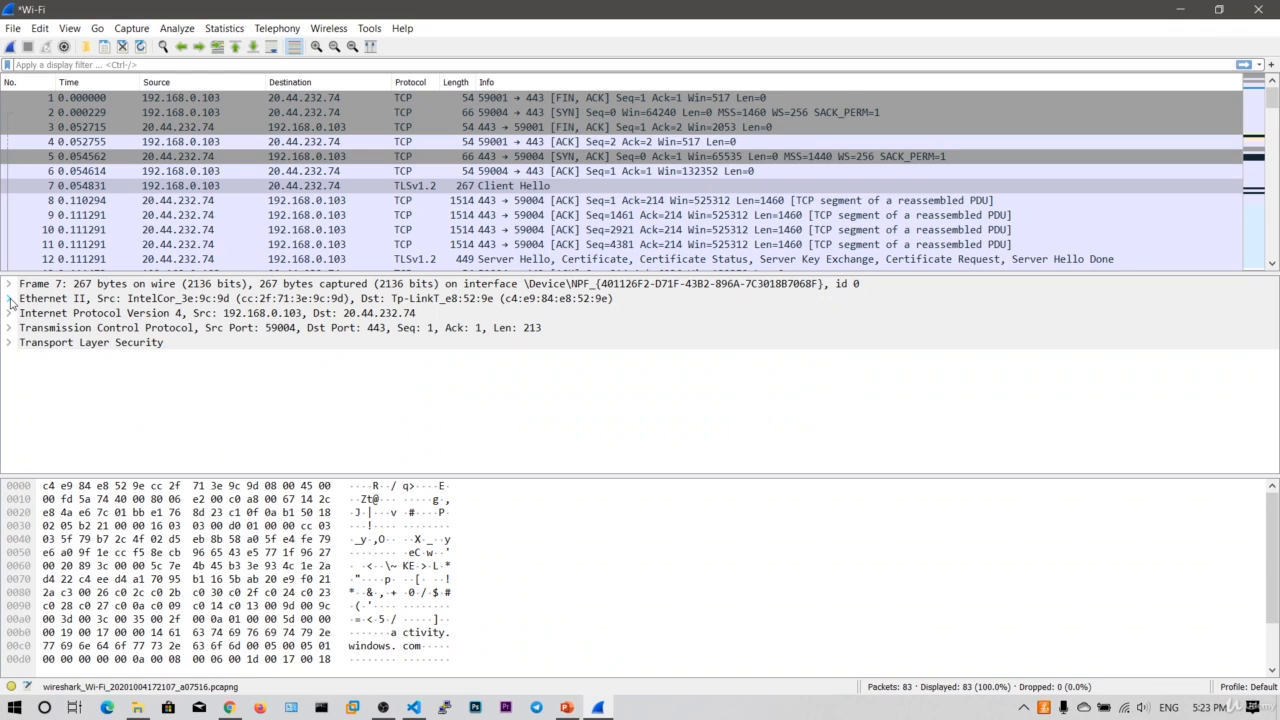
{"action": "left_click", "coordinate": [9, 299]}
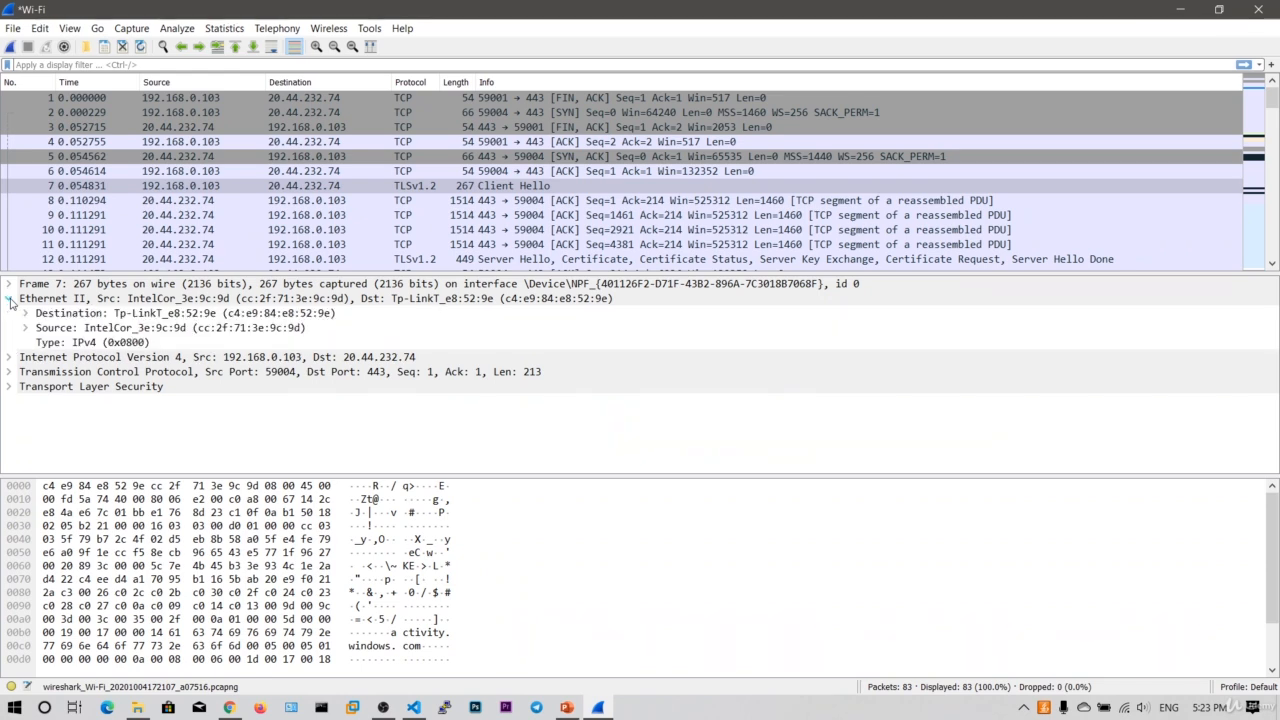
{"action": "left_click", "coordinate": [9, 299]}
{"action": "left_click", "coordinate": [9, 313]}
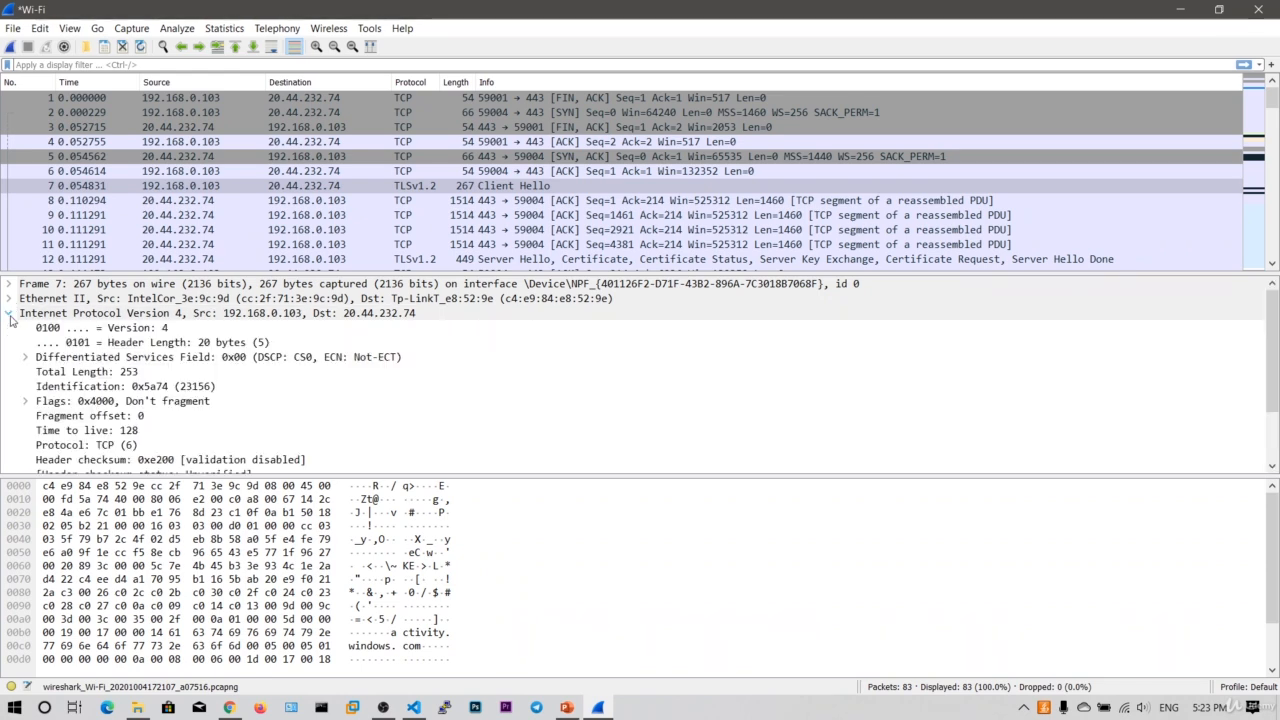
{"action": "left_click", "coordinate": [9, 313]}
Examine packet 7's Transmission Control Protocol details, including its ports and sequence numbers, and collapse them again
{"action": "left_click", "coordinate": [9, 328]}
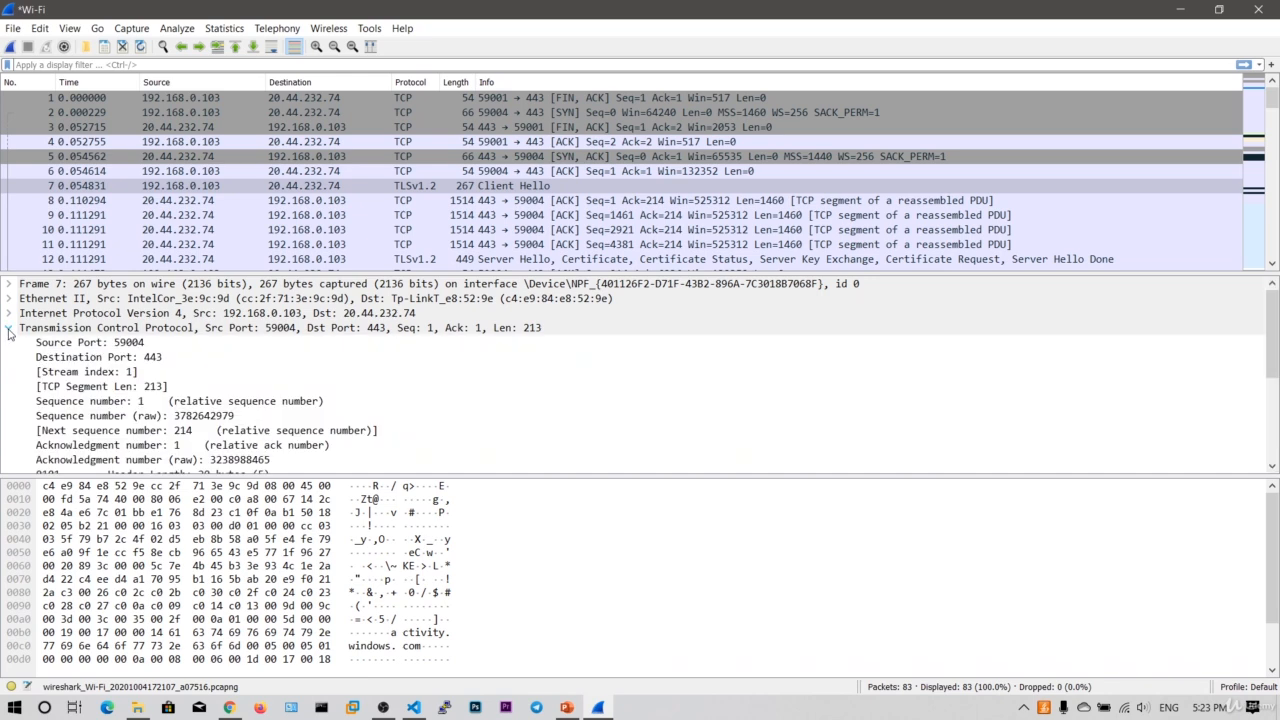
{"action": "left_click", "coordinate": [138, 330]}
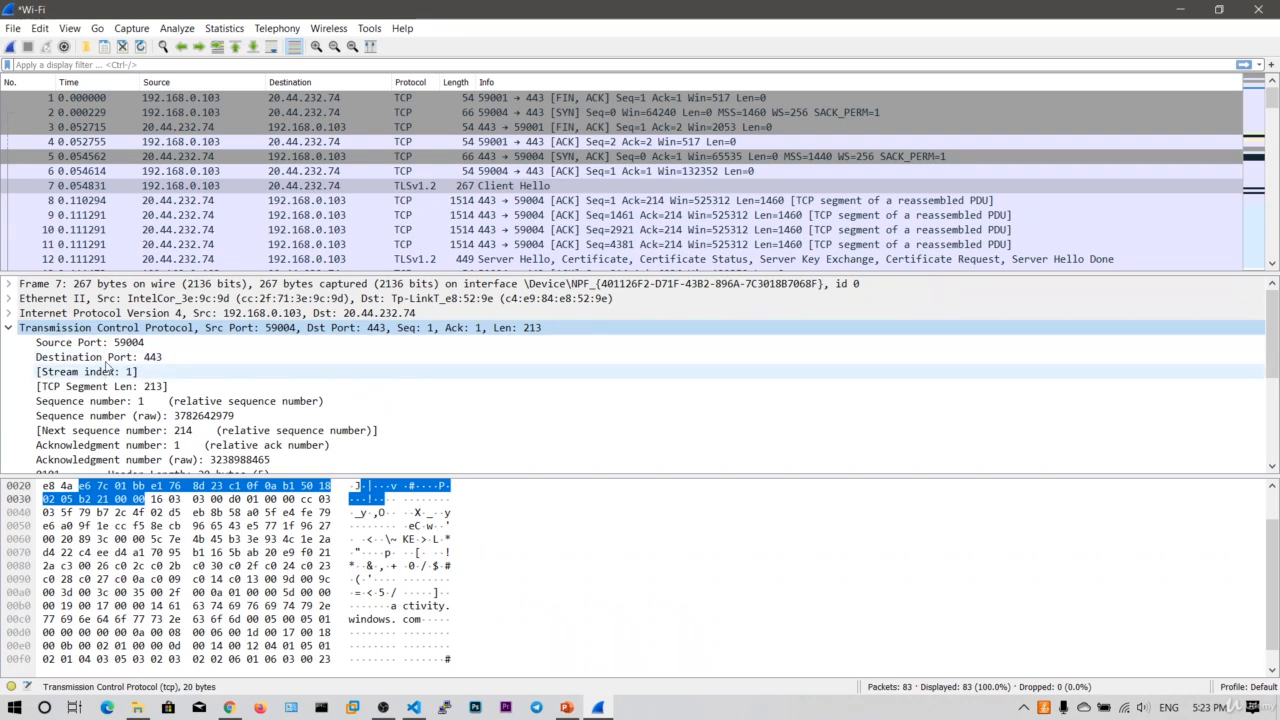
{"action": "scroll", "coordinate": [114, 395], "scroll_direction": "down", "scroll_amount": 4}
{"action": "scroll", "coordinate": [90, 388], "scroll_direction": "up", "scroll_amount": 4}
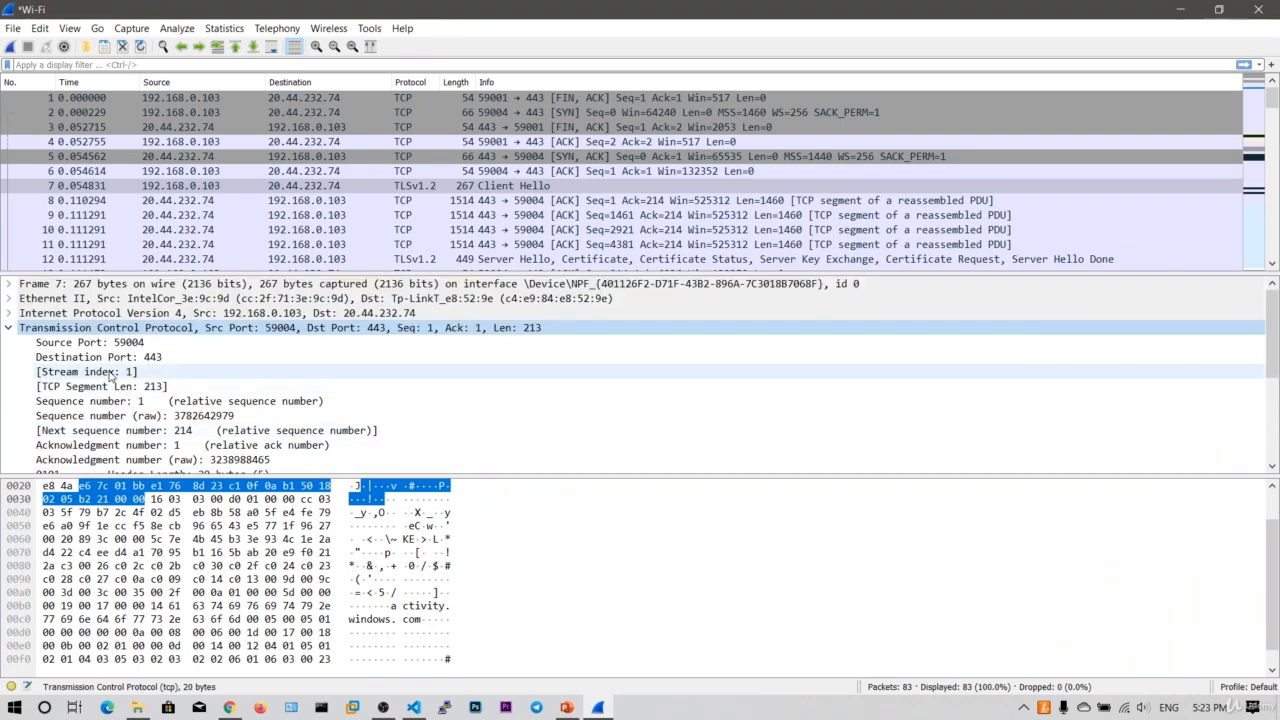
{"action": "left_click", "coordinate": [8, 327]}
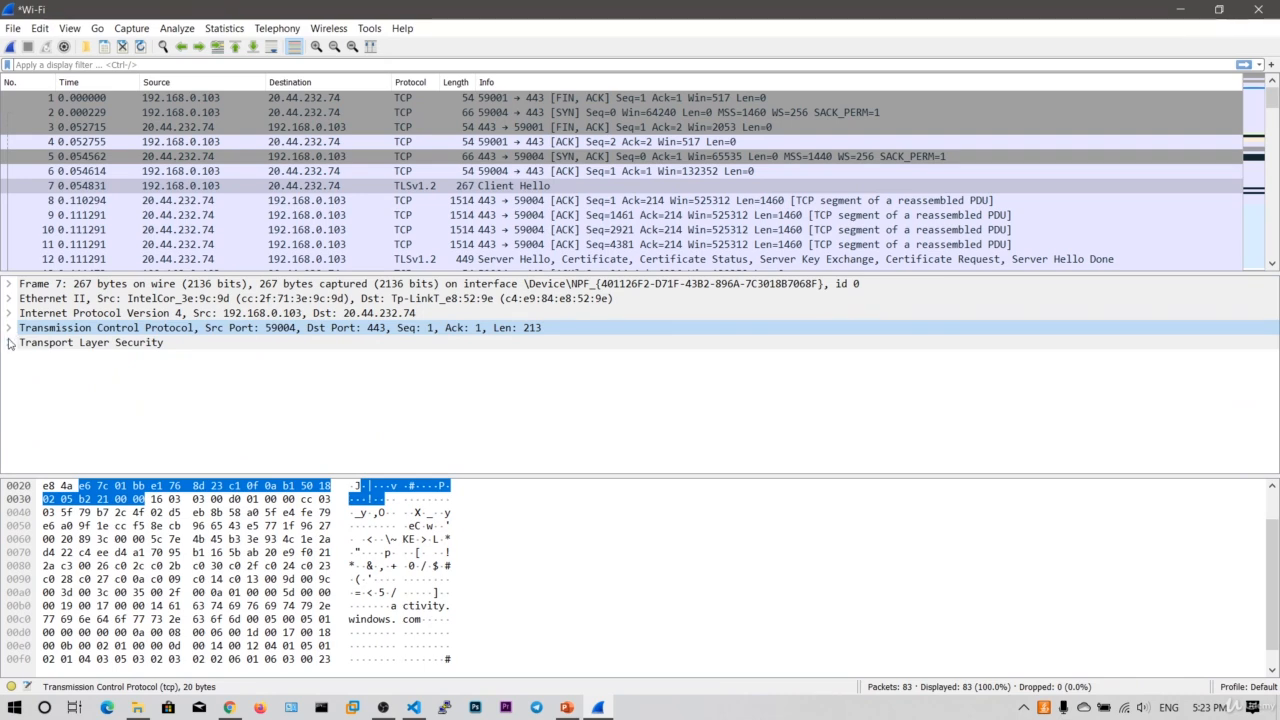
Expand packet 7's Transport Layer Security section, select the Client Hello record and examine the packet's hex bytes and text
{"action": "left_click", "coordinate": [9, 342]}
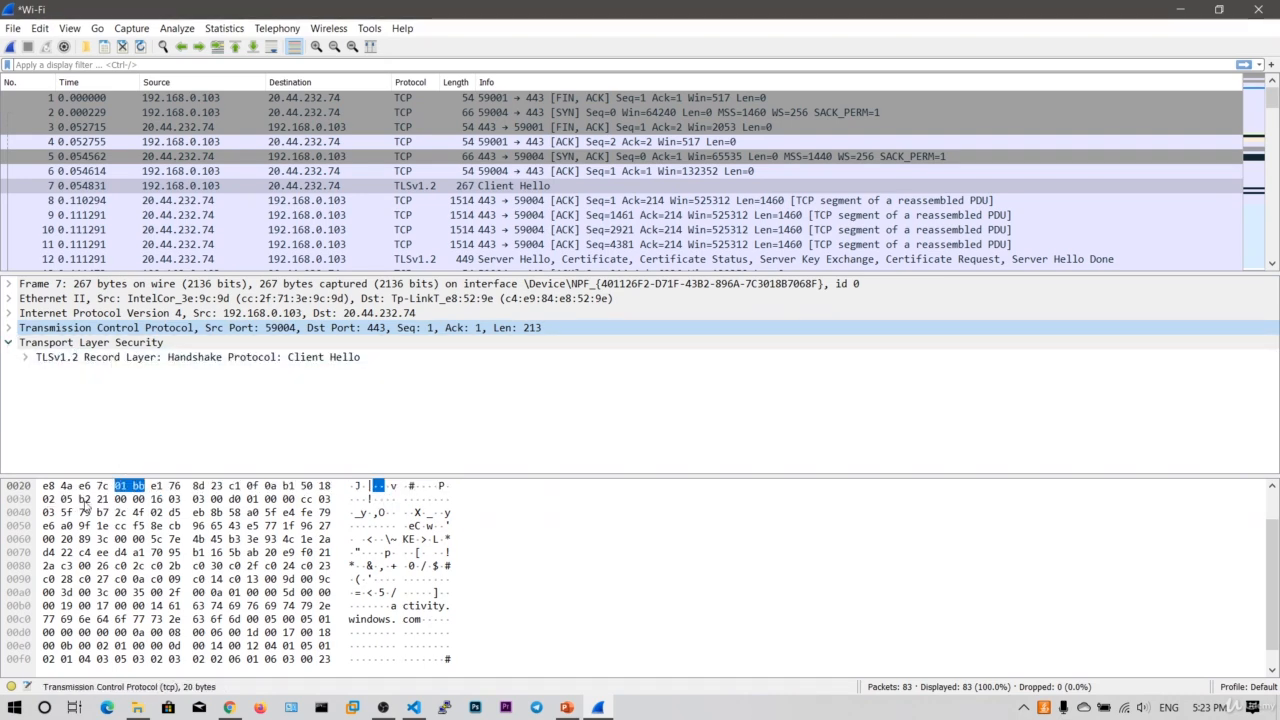
{"action": "left_click", "coordinate": [97, 357]}
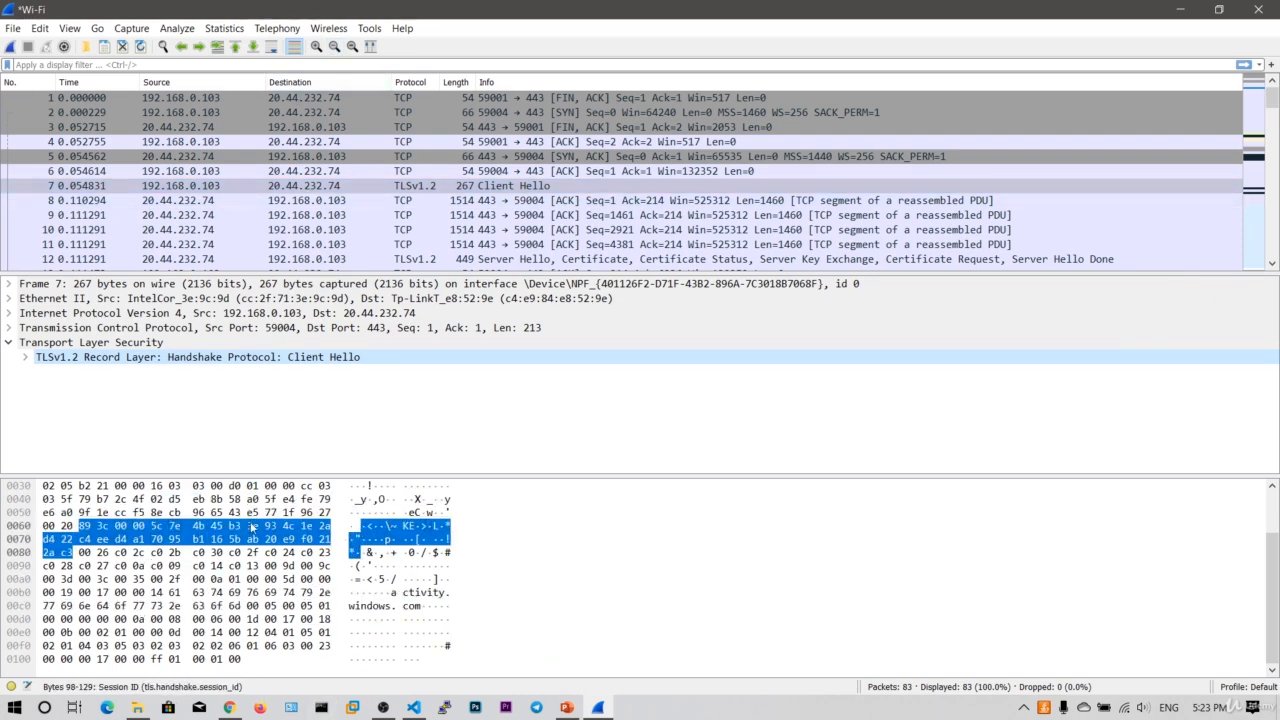
{"action": "scroll", "coordinate": [252, 528], "scroll_direction": "up", "scroll_amount": 1}
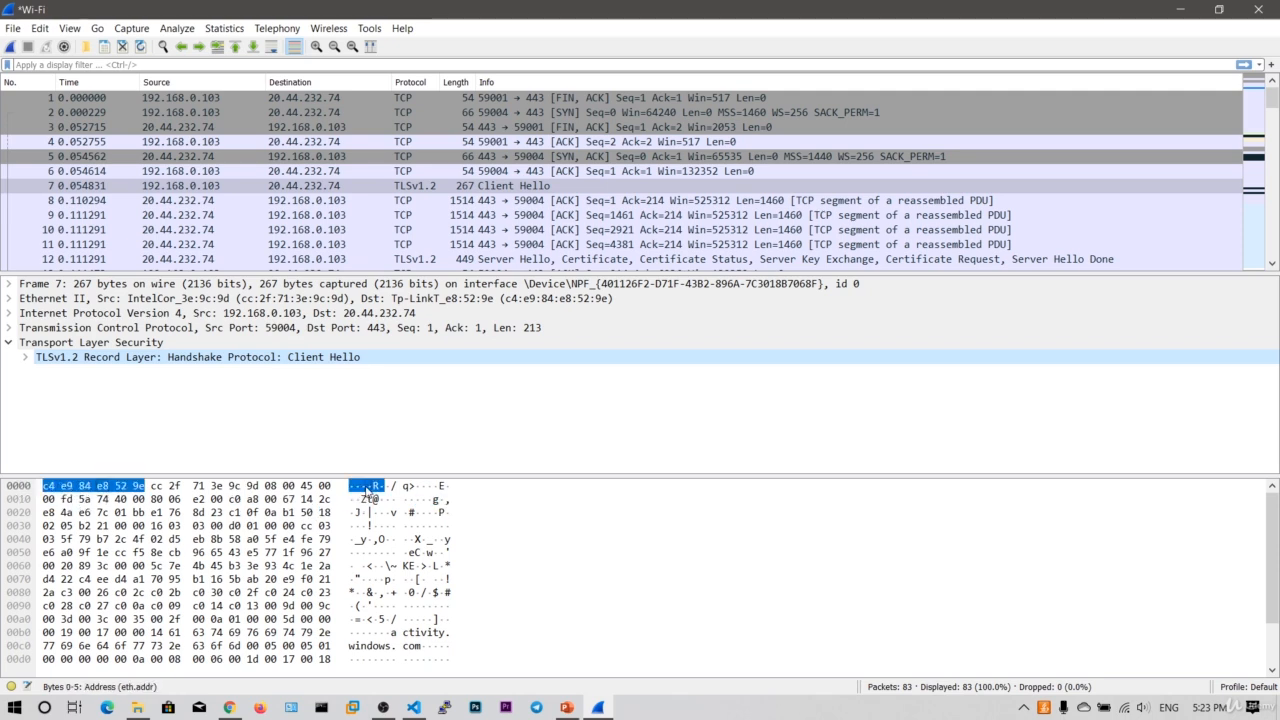
{"action": "scroll", "coordinate": [398, 592], "scroll_direction": "down", "scroll_amount": 1}
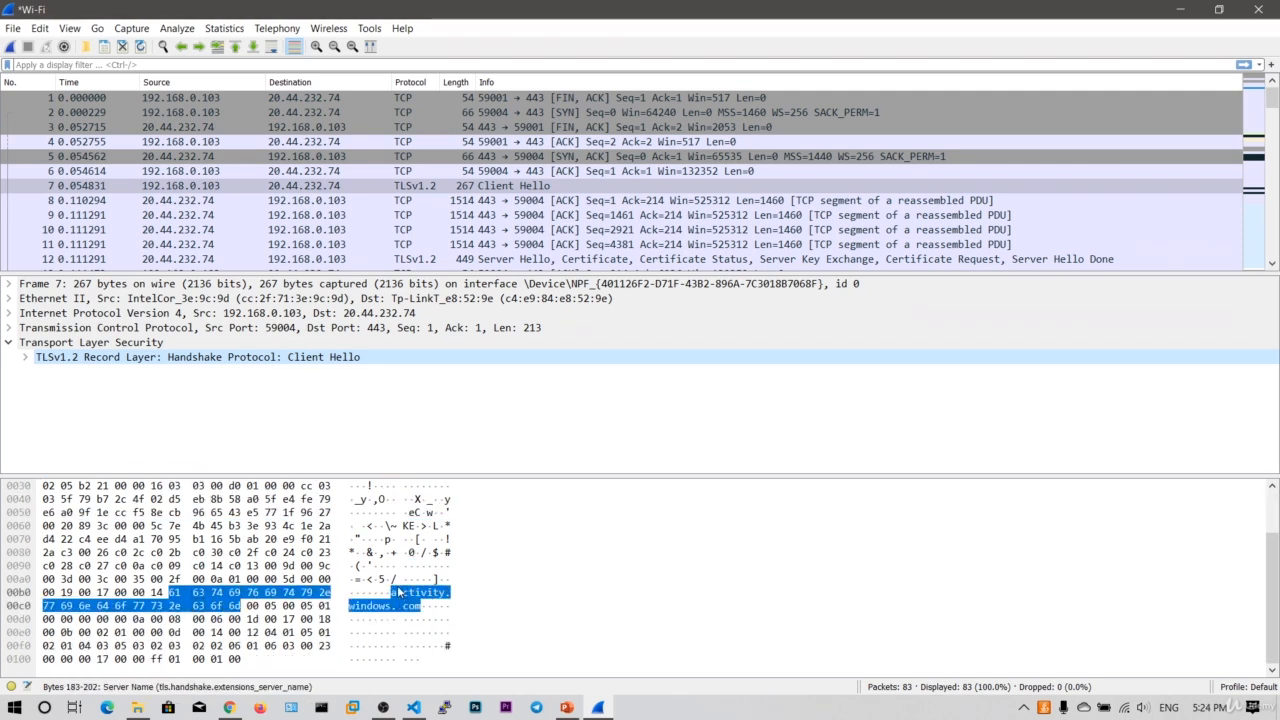
{"action": "scroll", "coordinate": [398, 592], "scroll_direction": "up", "scroll_amount": 1}
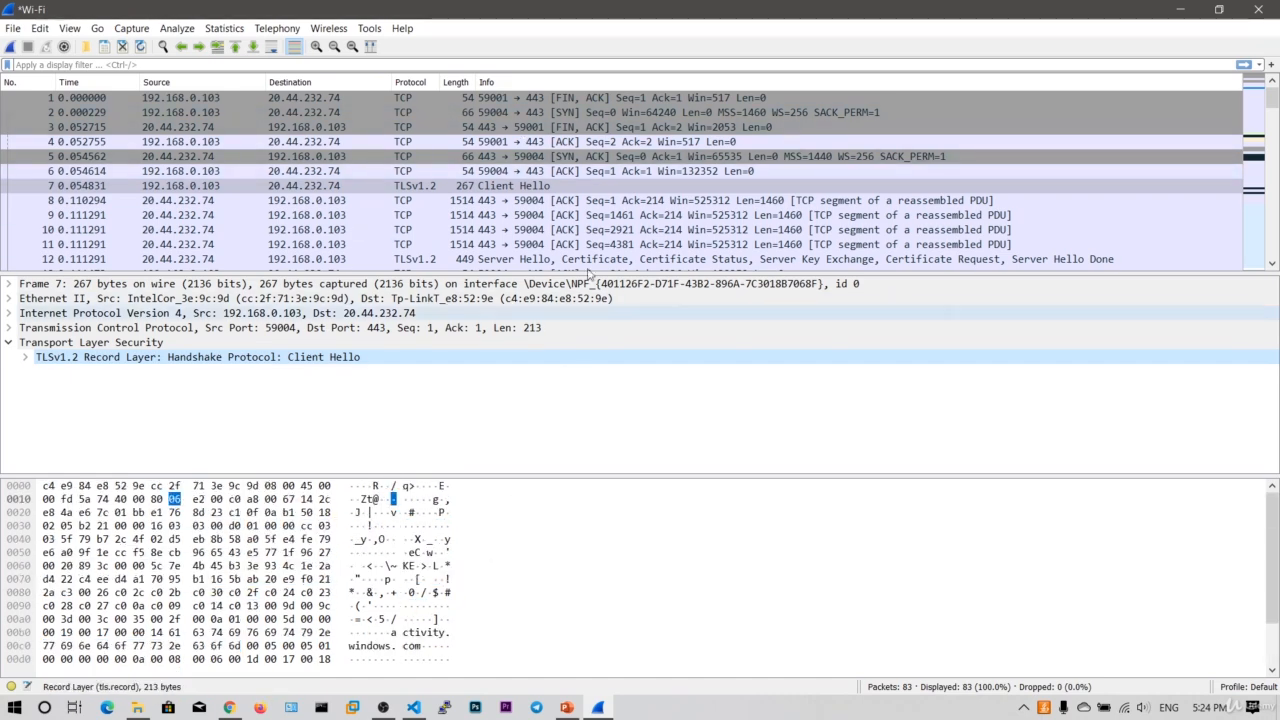
Restart live capturing on the Wi-Fi interface without saving the packets from the stopped capture
{"action": "left_click", "coordinate": [10, 48]}
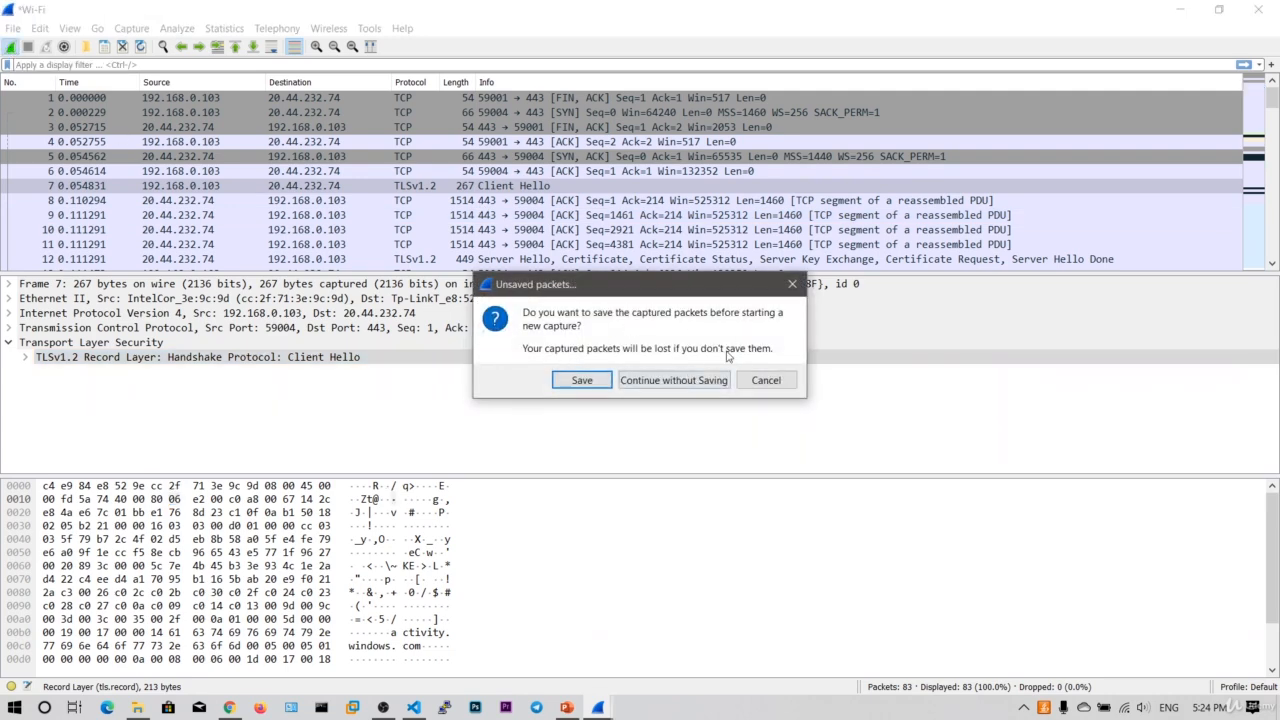
{"action": "left_click", "coordinate": [690, 380]}
Switch to Chrome, search Google for "http login" in the empty tab, and move that tab ahead of the Wireshark download tab
{"action": "key", "text": "alt+Tab"}
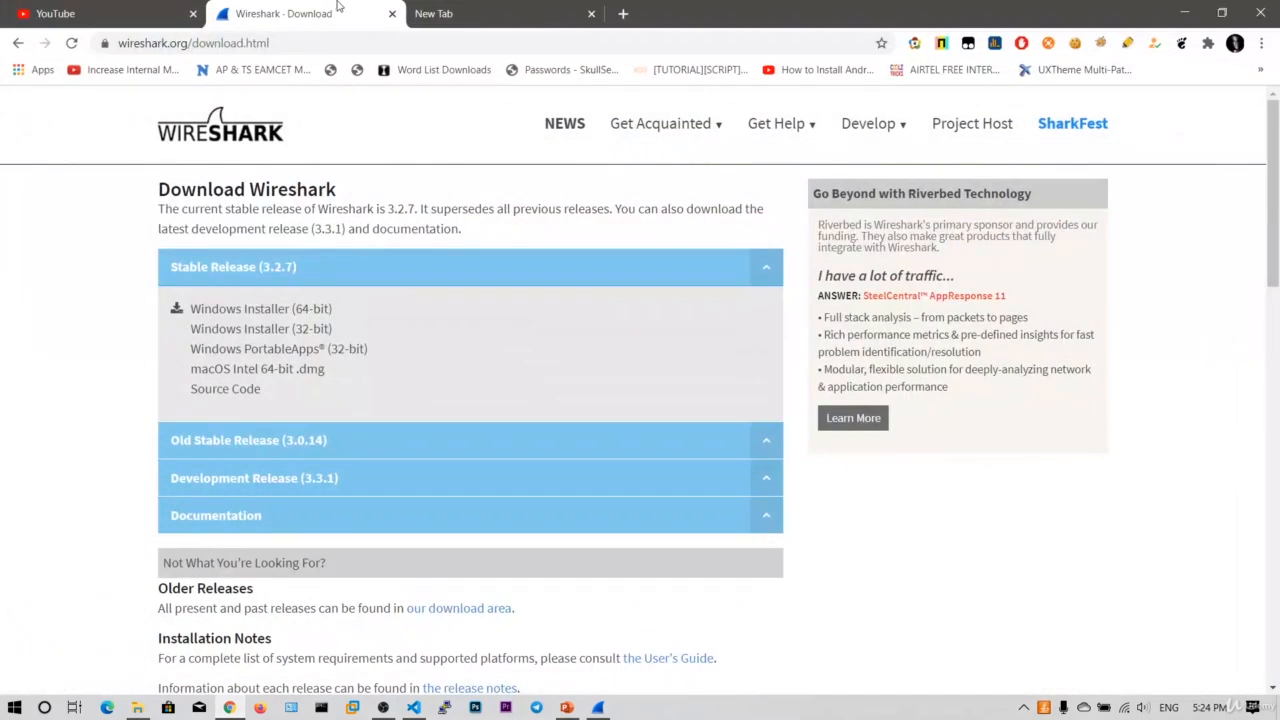
{"action": "left_click", "coordinate": [435, 7]}
{"action": "type", "text": "http login"}
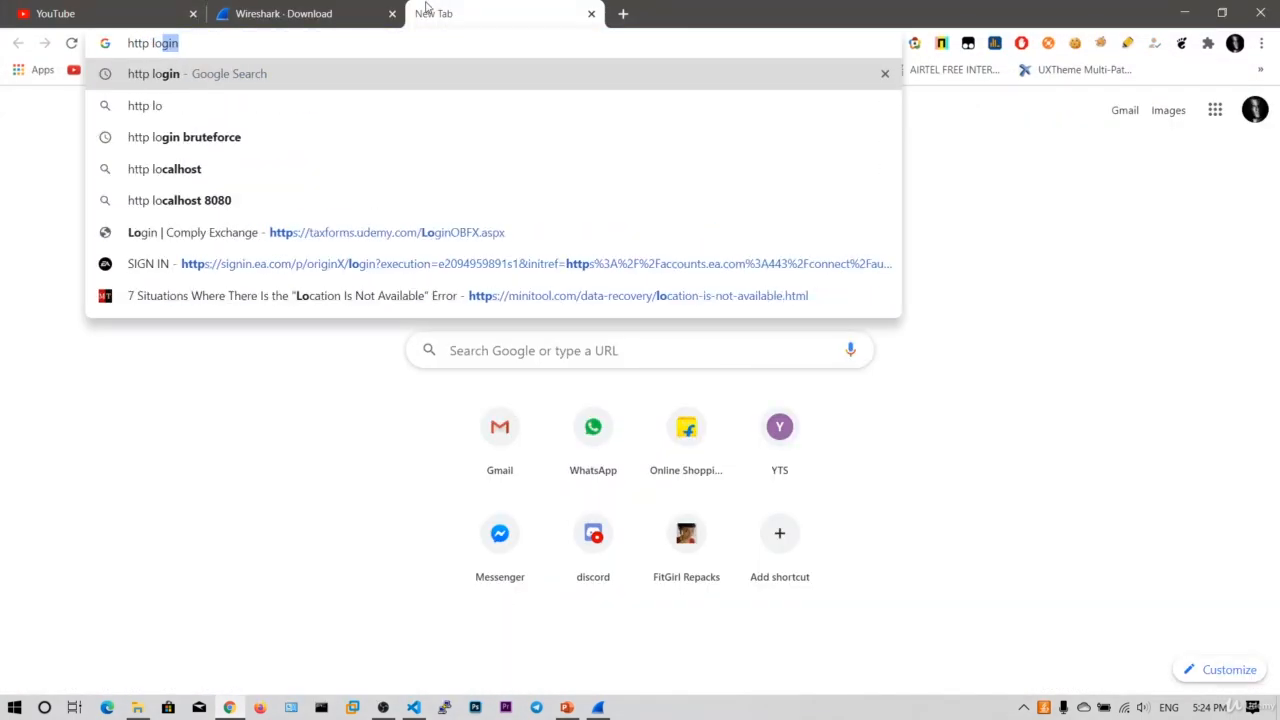
{"action": "key", "text": "Return"}
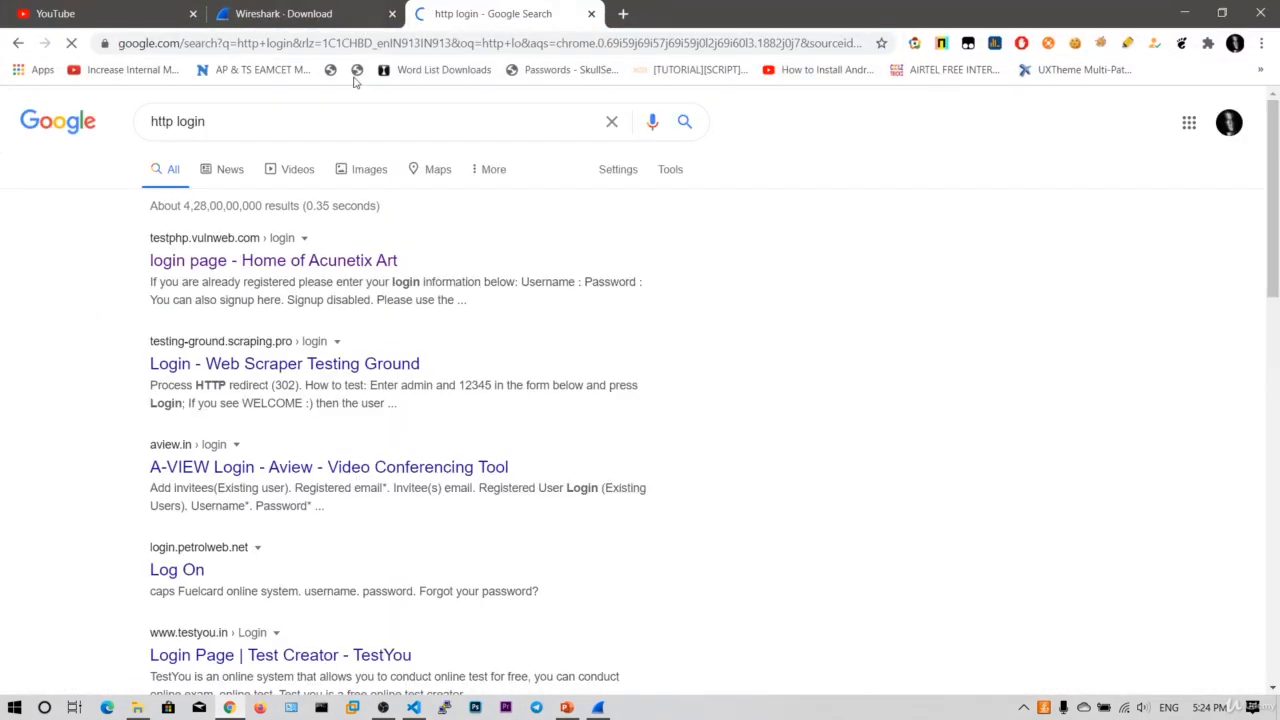
{"action": "left_click_drag", "start_coordinate": [424, 12], "coordinate": [287, 30]}
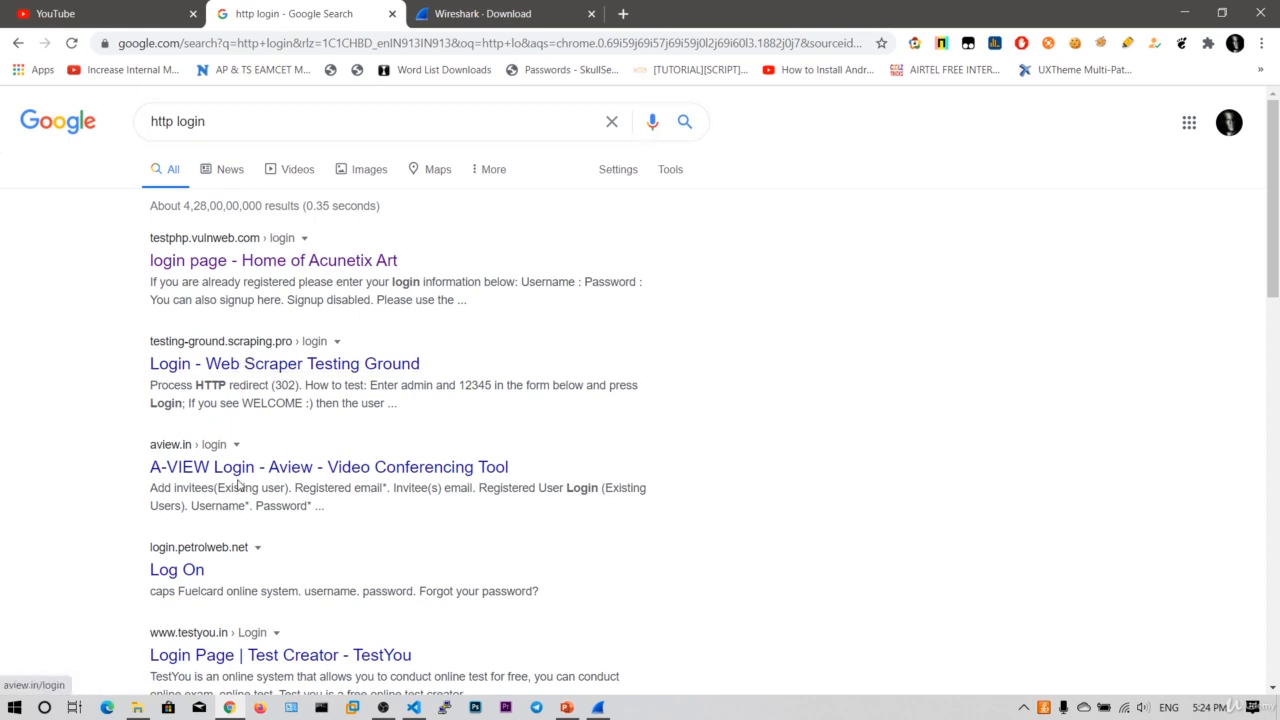
Open the testphp.vulnweb.com login page from the search results and fill in the username admin and the account password
{"action": "left_click", "coordinate": [205, 260]}
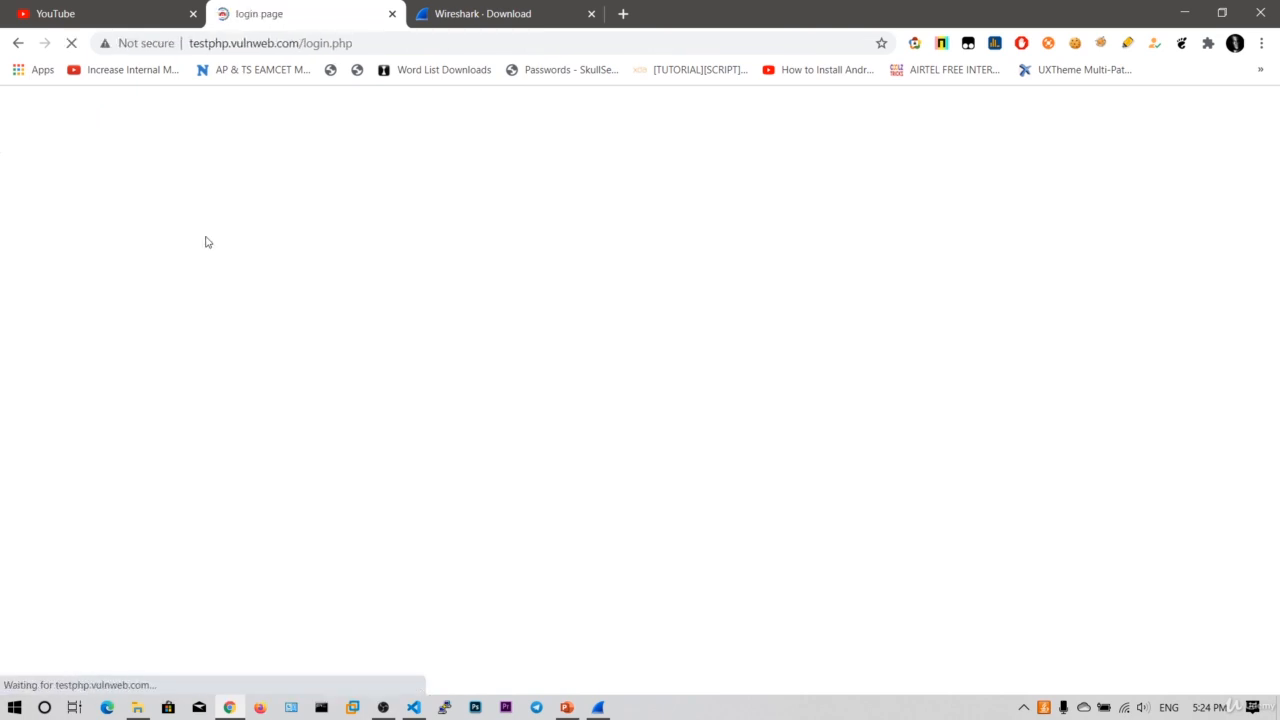
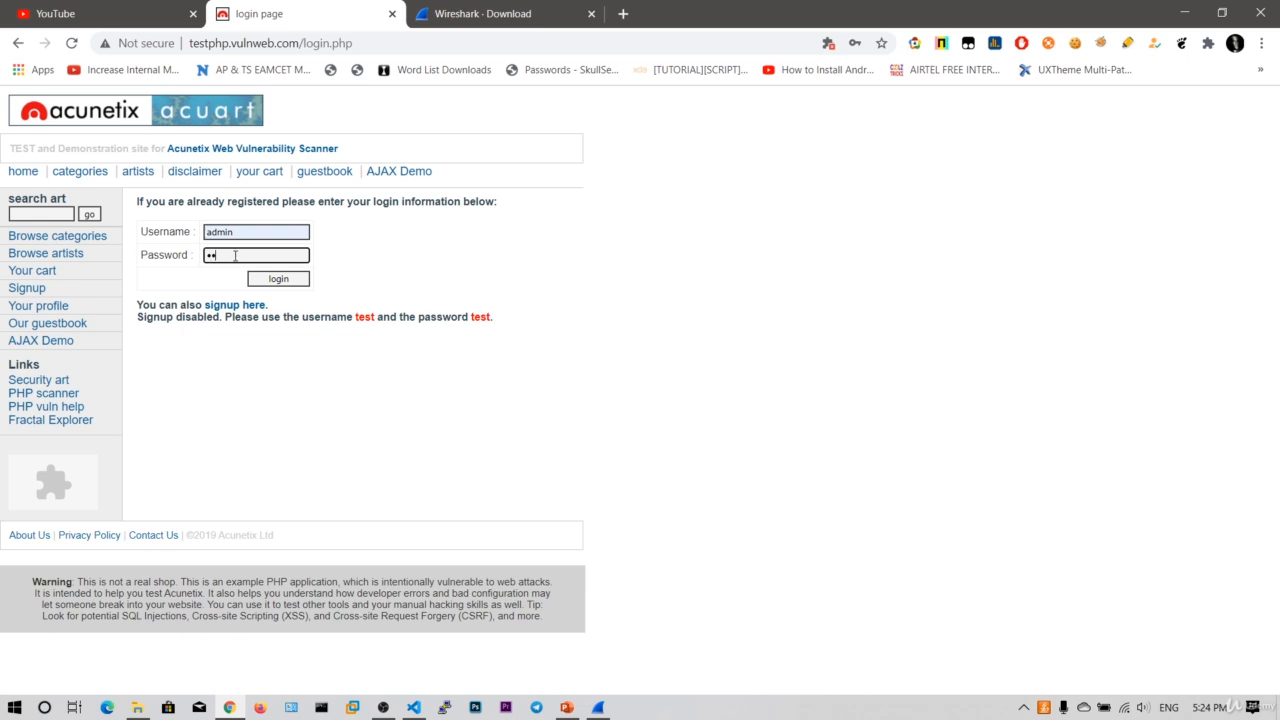
{"action": "key", "text": "BackSpace"}
{"action": "key", "text": "BackSpace"}
{"action": "type", "text": "ad"}
{"action": "key", "text": "BackSpace"}
{"action": "key", "text": "BackSpace"}
{"action": "key", "text": "BackSpace"}
{"action": "key", "text": "BackSpace"}
{"action": "key", "text": "BackSpace"}
{"action": "key", "text": "BackSpace"}
{"action": "key", "text": "BackSpace"}
{"action": "type", "text": "a"}
Switch to Wireshark and start a new Wi-Fi capture, discarding the unsaved packets
{"action": "left_click", "coordinate": [598, 707]}
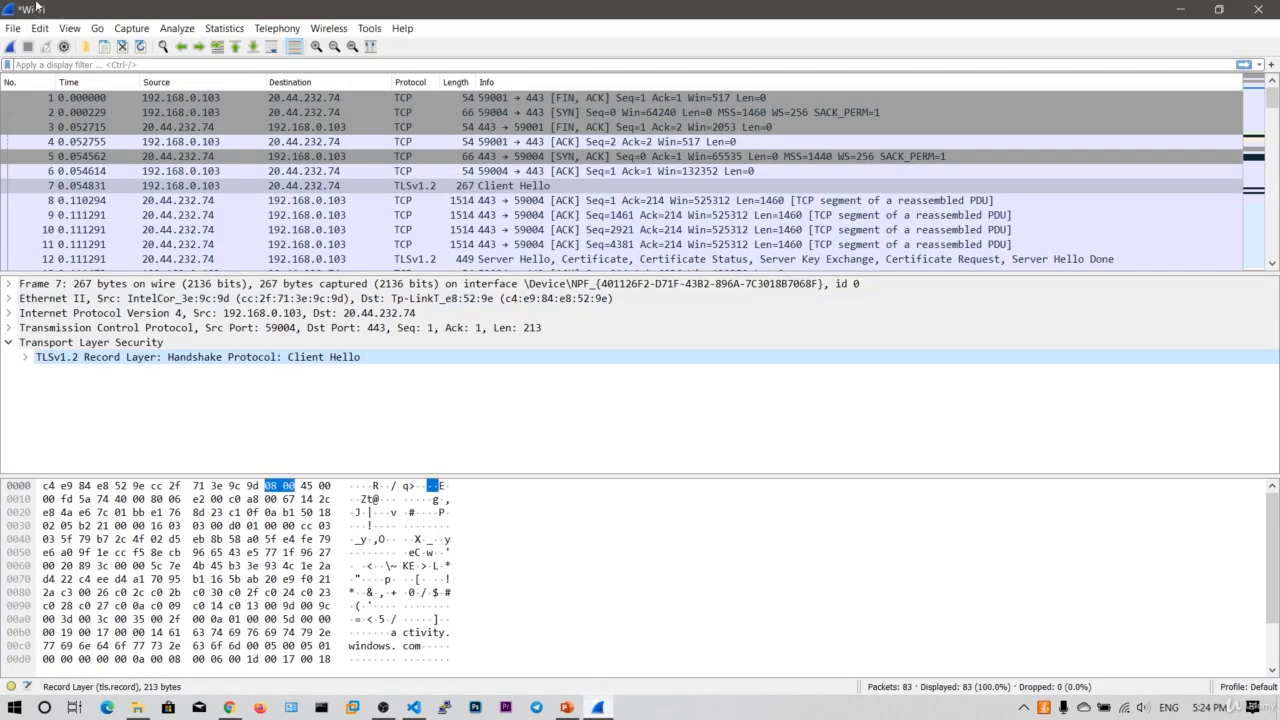
{"action": "left_click", "coordinate": [10, 47]}
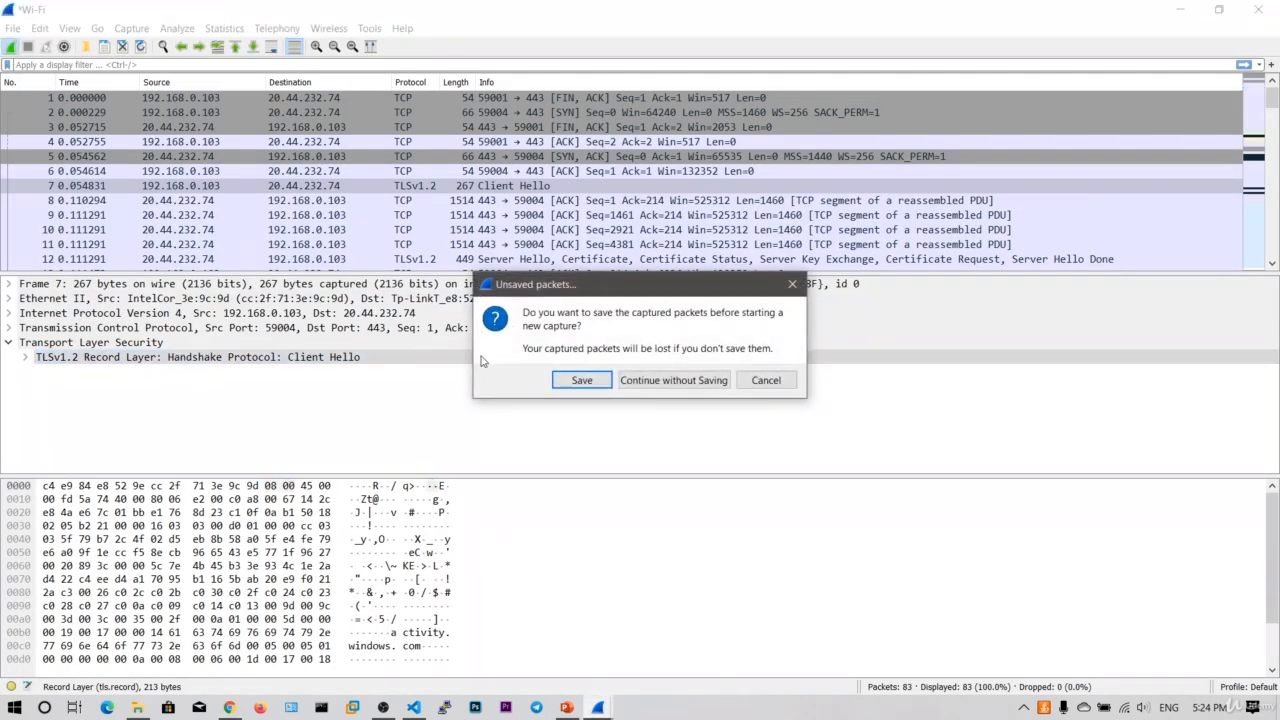
{"action": "left_click", "coordinate": [656, 390]}
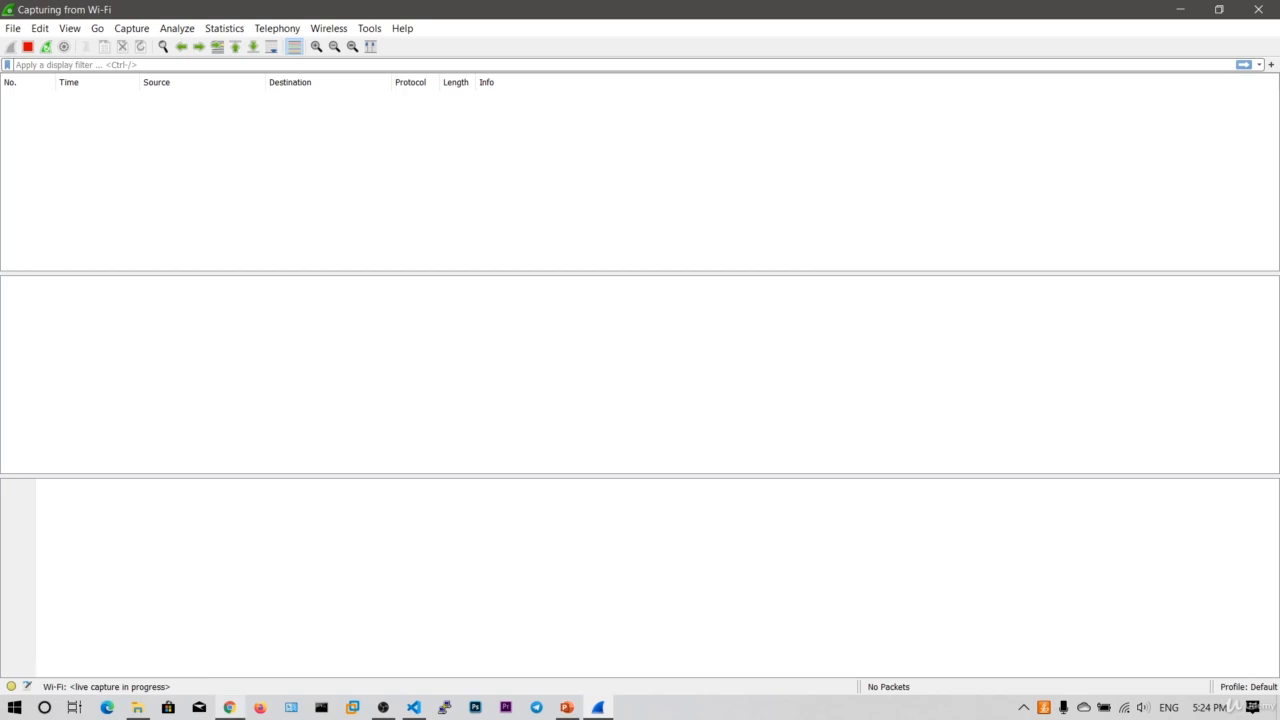
Submit the filled-in login form in Chrome, and stop the Wi-Fi capture back in Wireshark
{"action": "key", "text": "alt+Tab"}
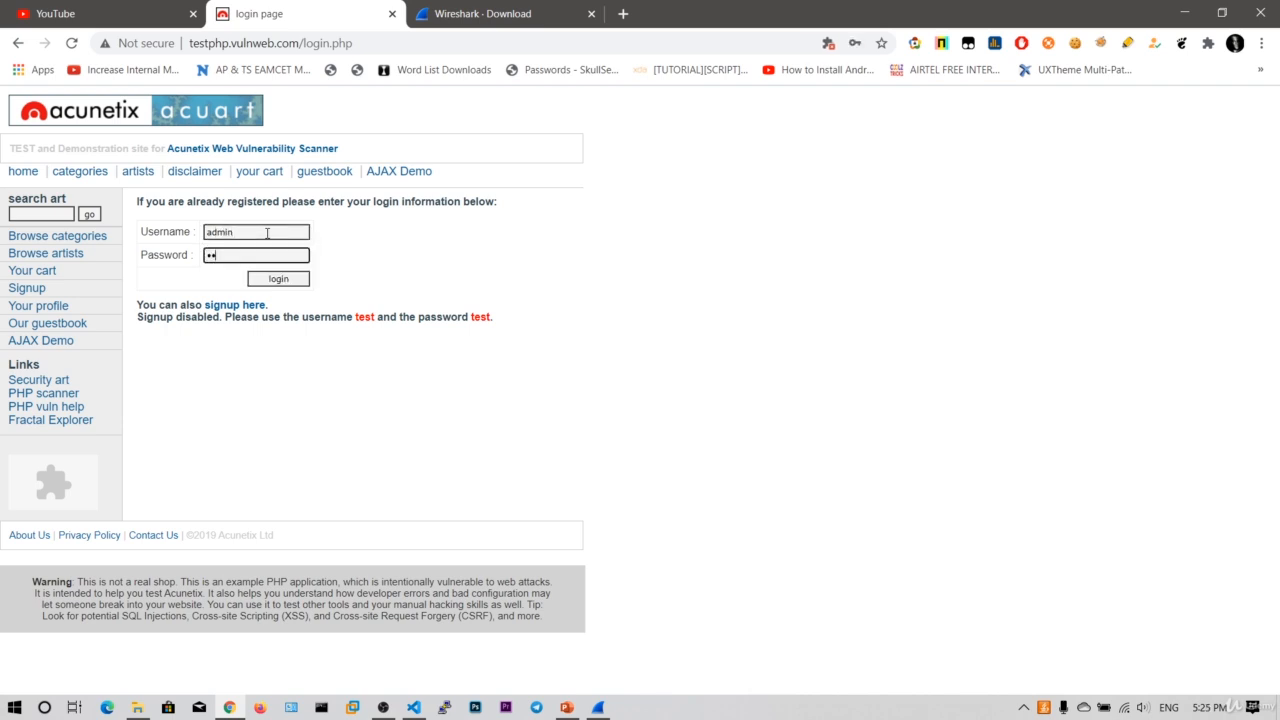
{"action": "left_click", "coordinate": [276, 278]}
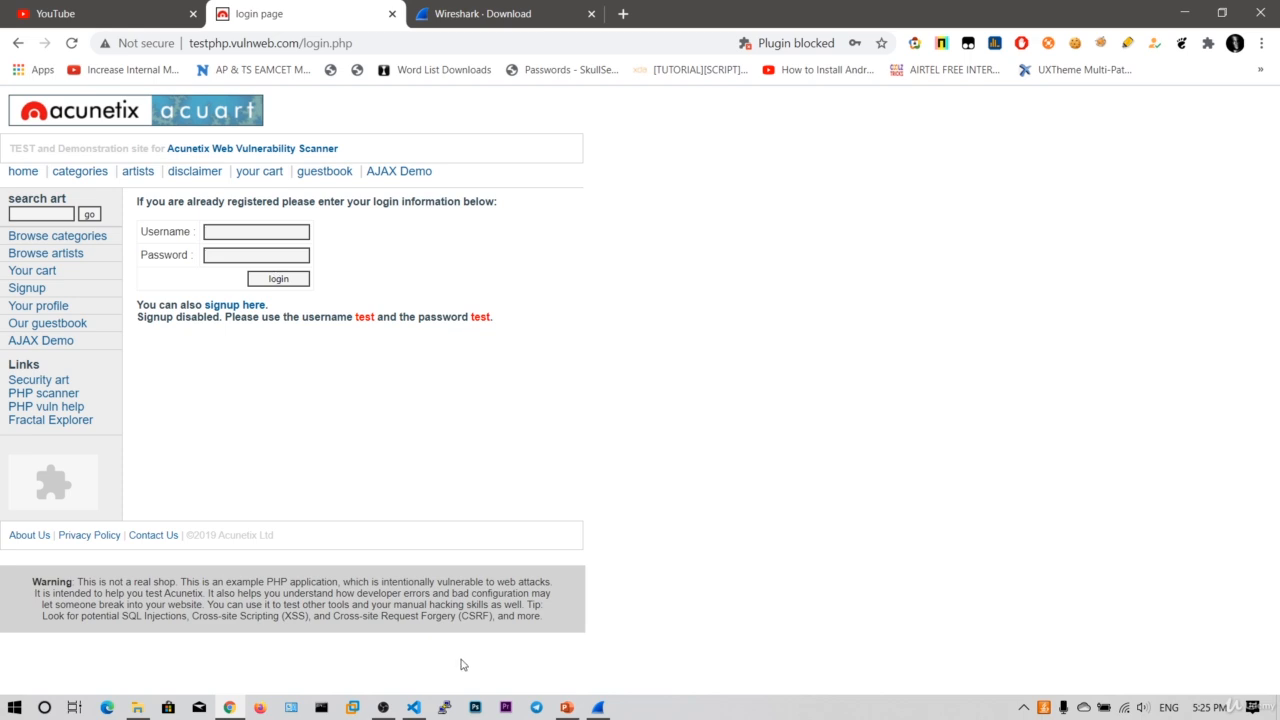
{"action": "left_click", "coordinate": [597, 707]}
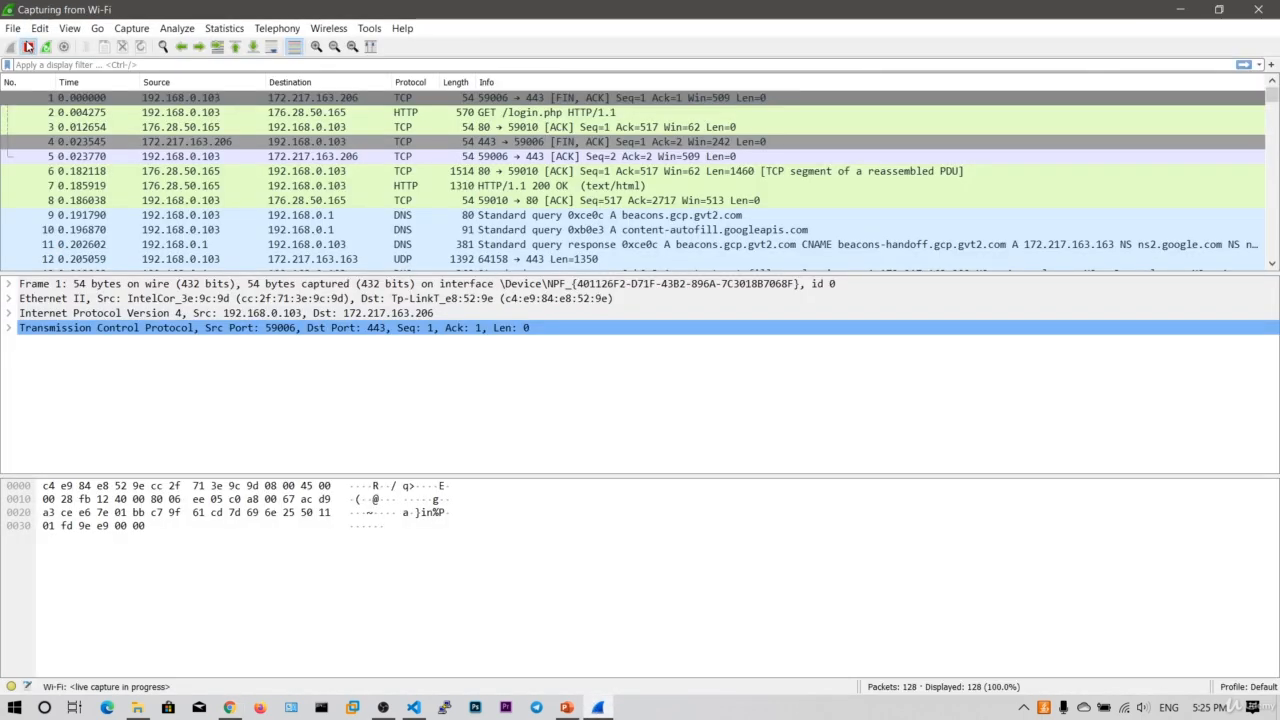
{"action": "left_click", "coordinate": [28, 47]}
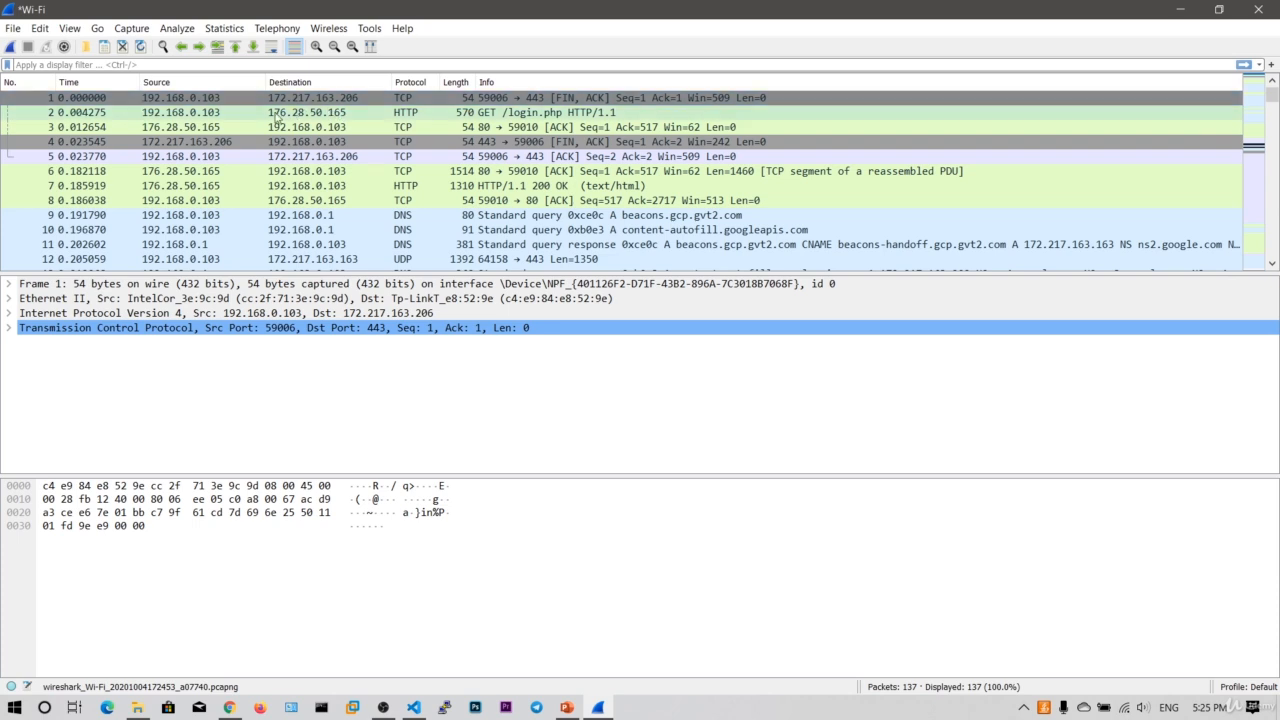
Select the GET /login.php packet and compare its request path with the login page's address in Chrome
{"action": "left_click", "coordinate": [212, 113]}
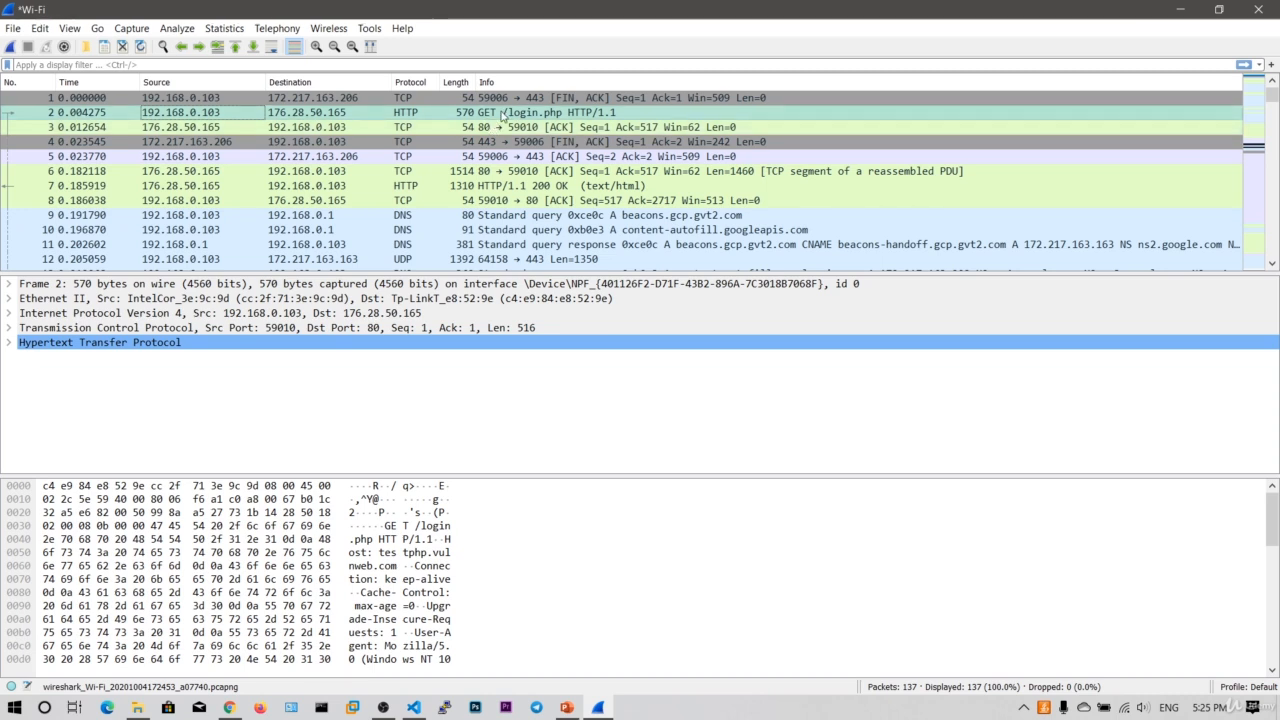
{"action": "left_click", "coordinate": [503, 114]}
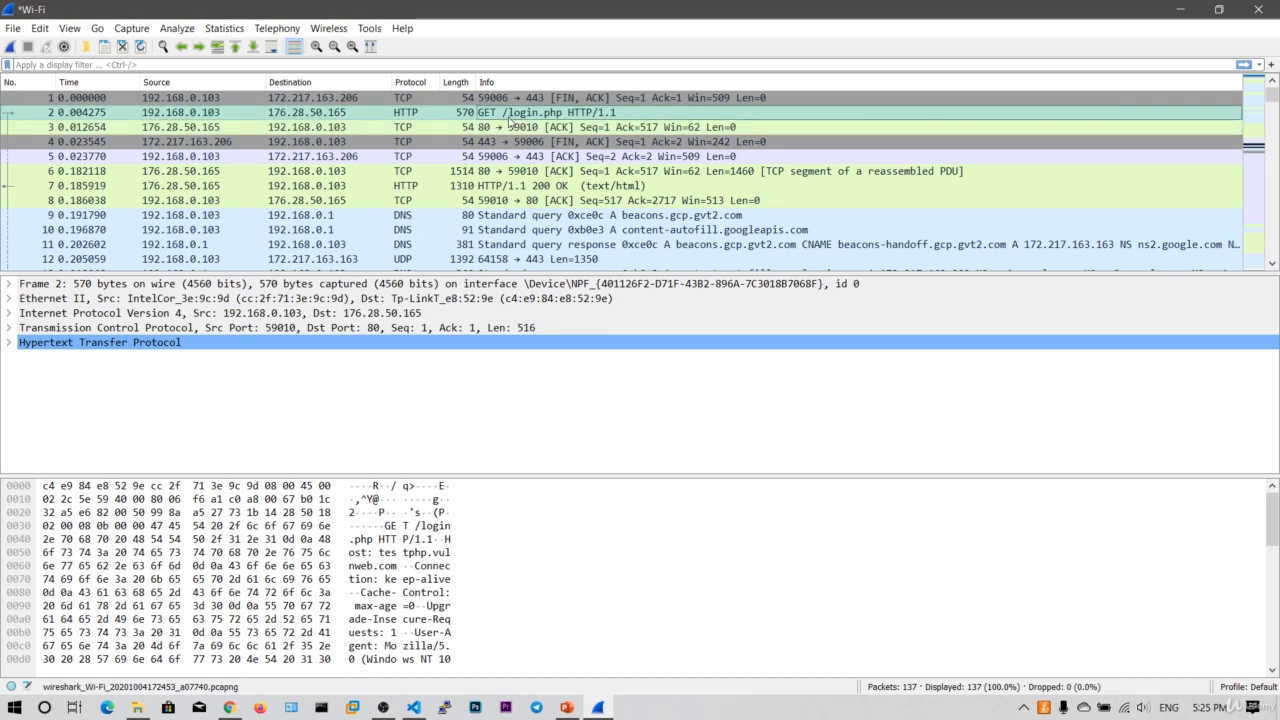
{"action": "left_click", "coordinate": [229, 707]}
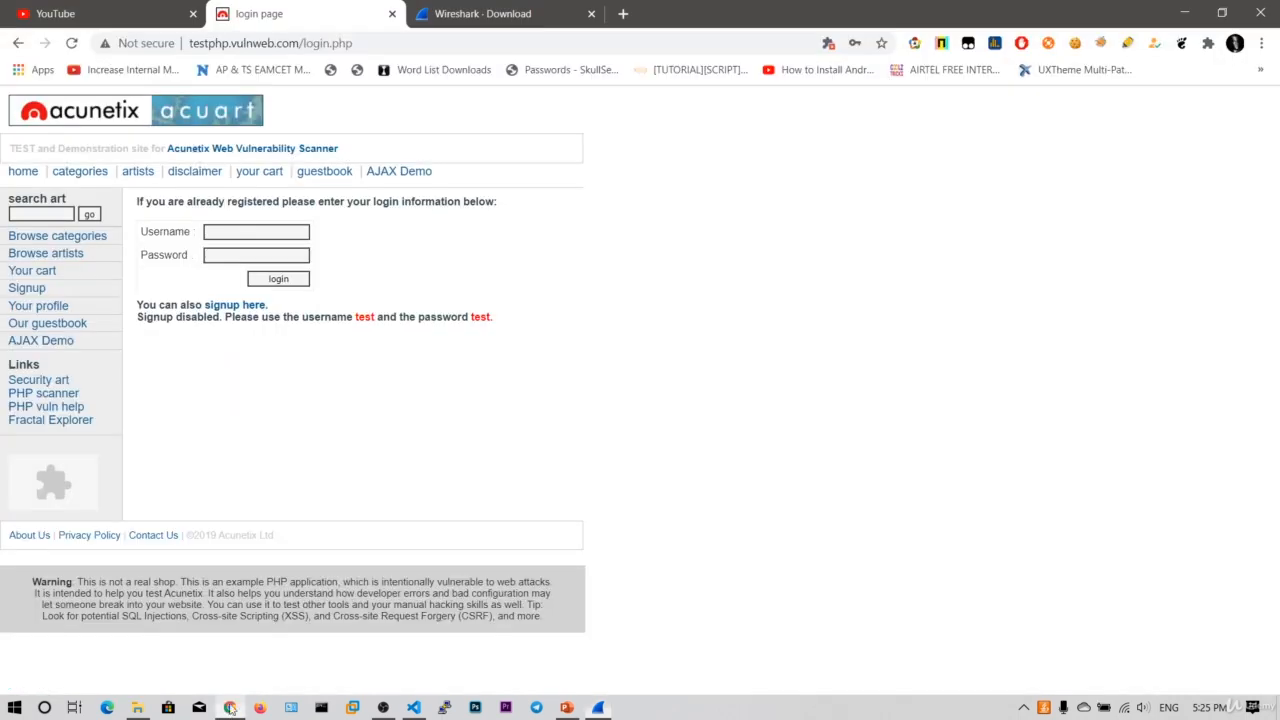
{"action": "left_click_drag", "start_coordinate": [357, 43], "coordinate": [301, 43]}
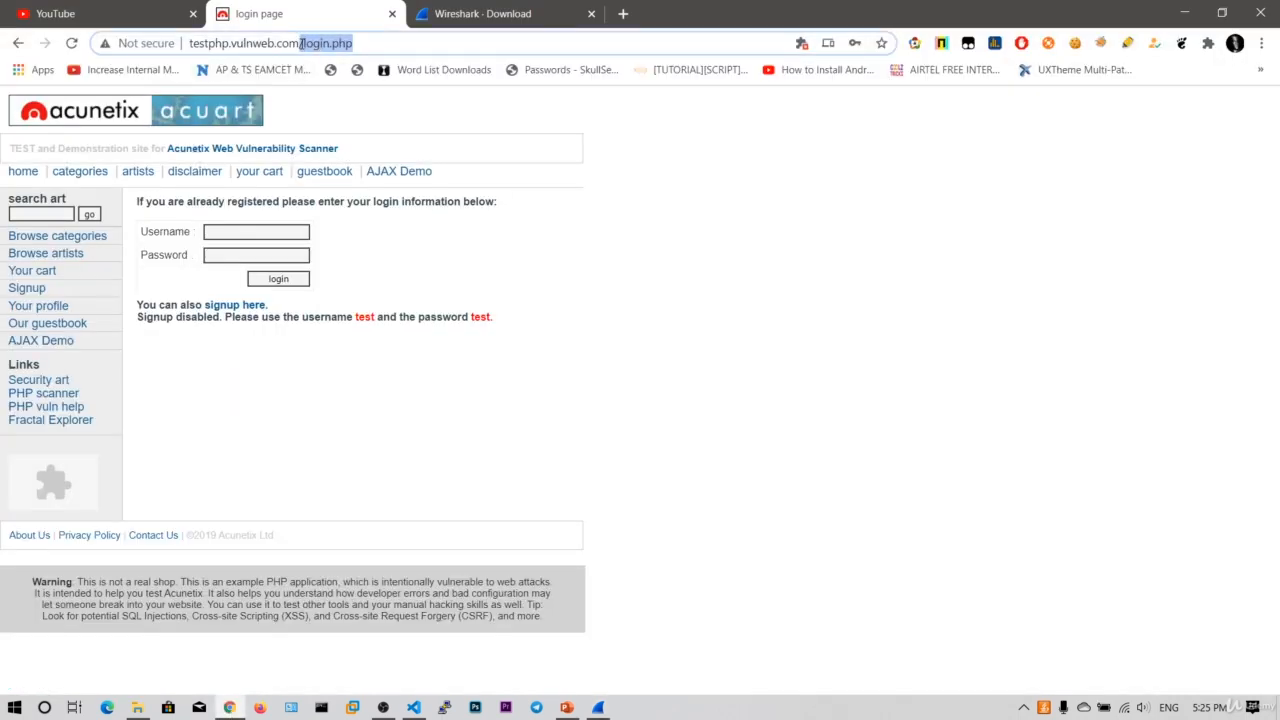
{"action": "left_click", "coordinate": [1184, 13]}
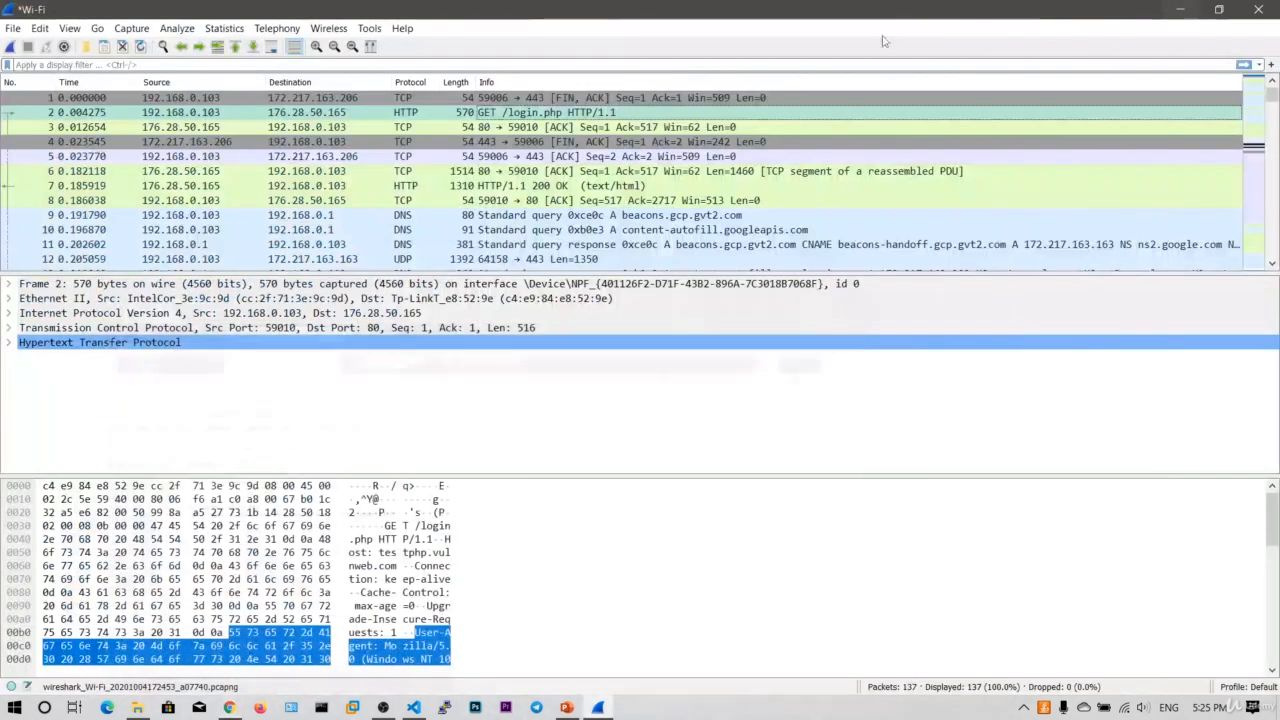
Expand packet 2's Hypertext Transfer Protocol section and compare its Host header with the site address in Chrome
{"action": "left_click", "coordinate": [338, 114]}
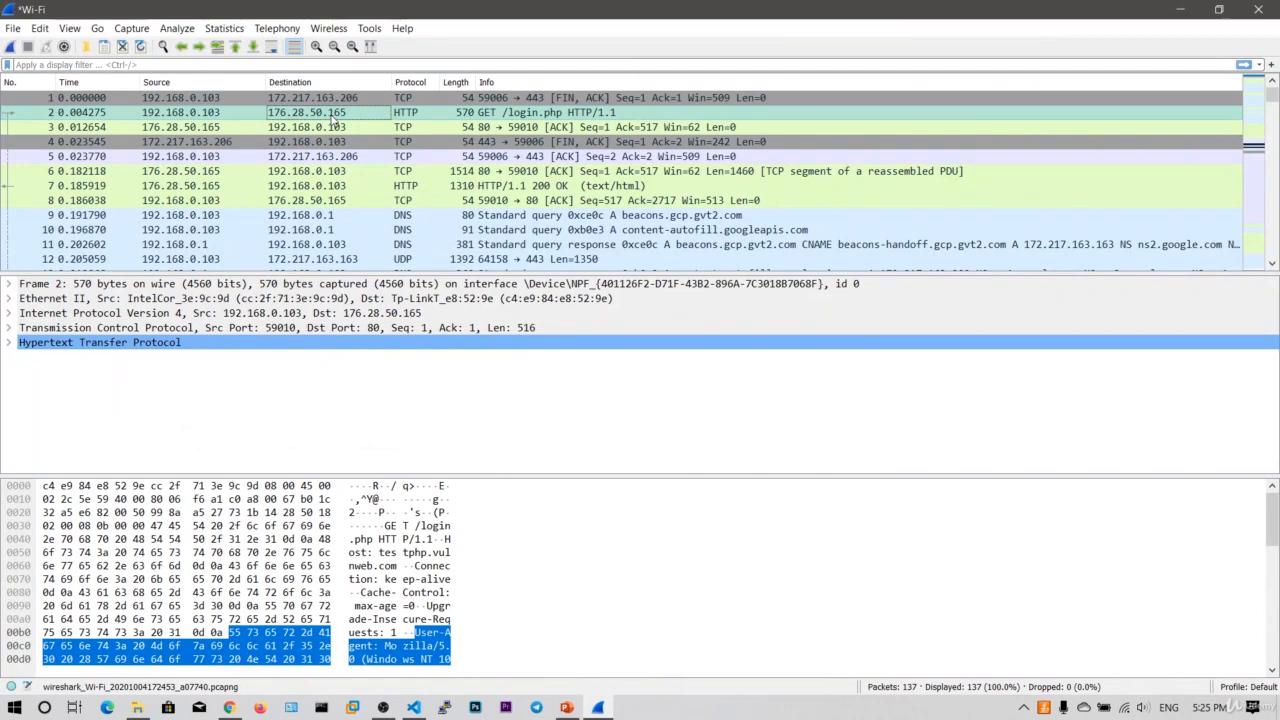
{"action": "left_click", "coordinate": [10, 343]}
{"action": "left_click", "coordinate": [92, 370]}
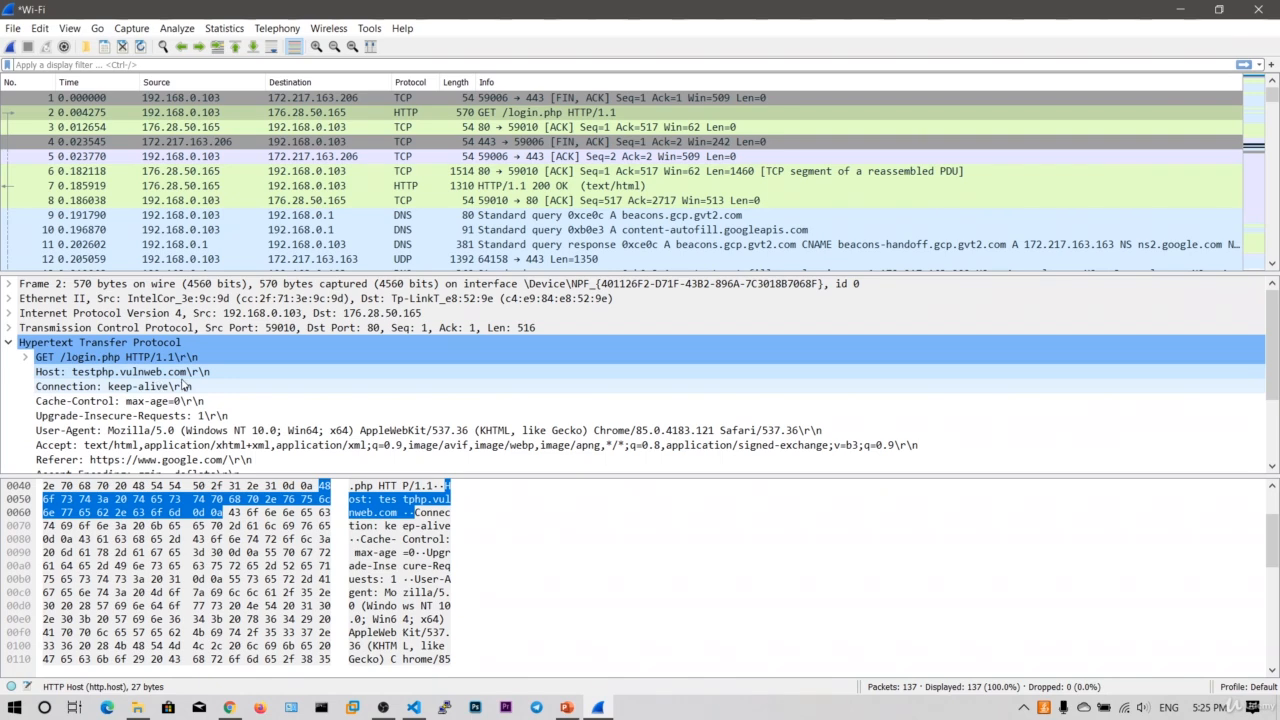
{"action": "left_click", "coordinate": [229, 707]}
{"action": "left_click_drag", "start_coordinate": [301, 43], "coordinate": [189, 43]}
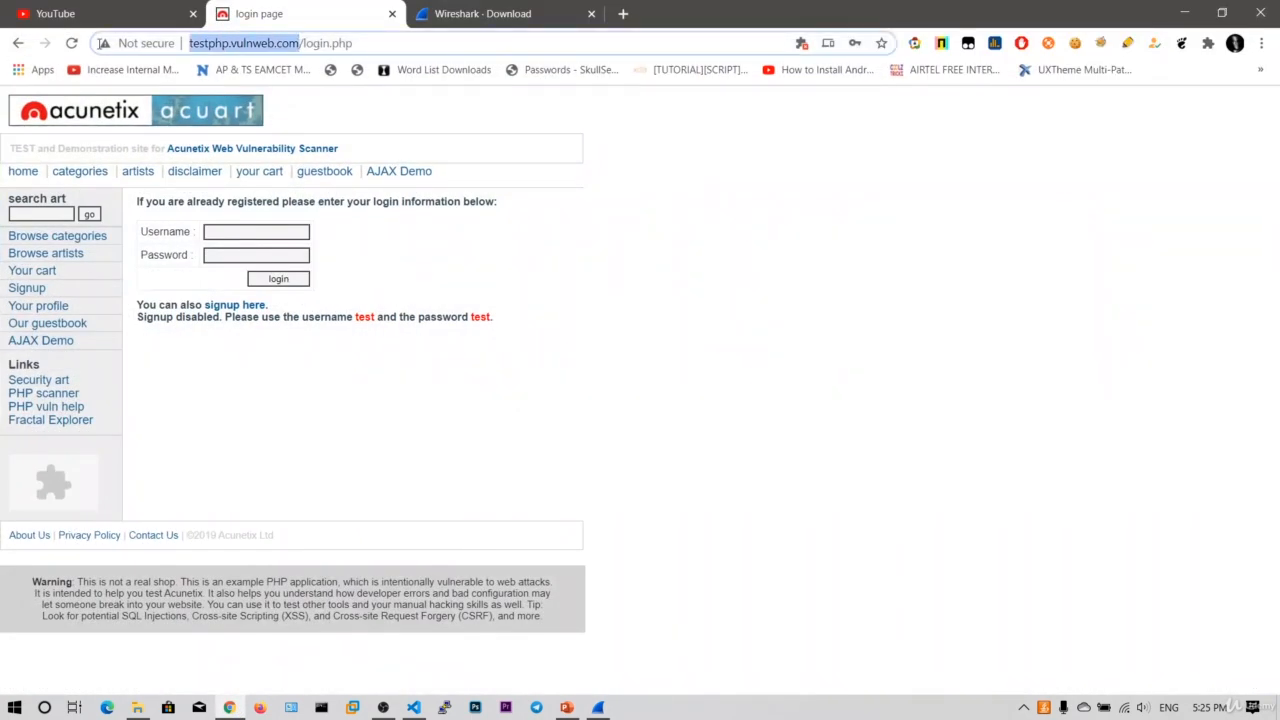
{"action": "left_click_drag", "start_coordinate": [380, 45], "coordinate": [300, 47]}
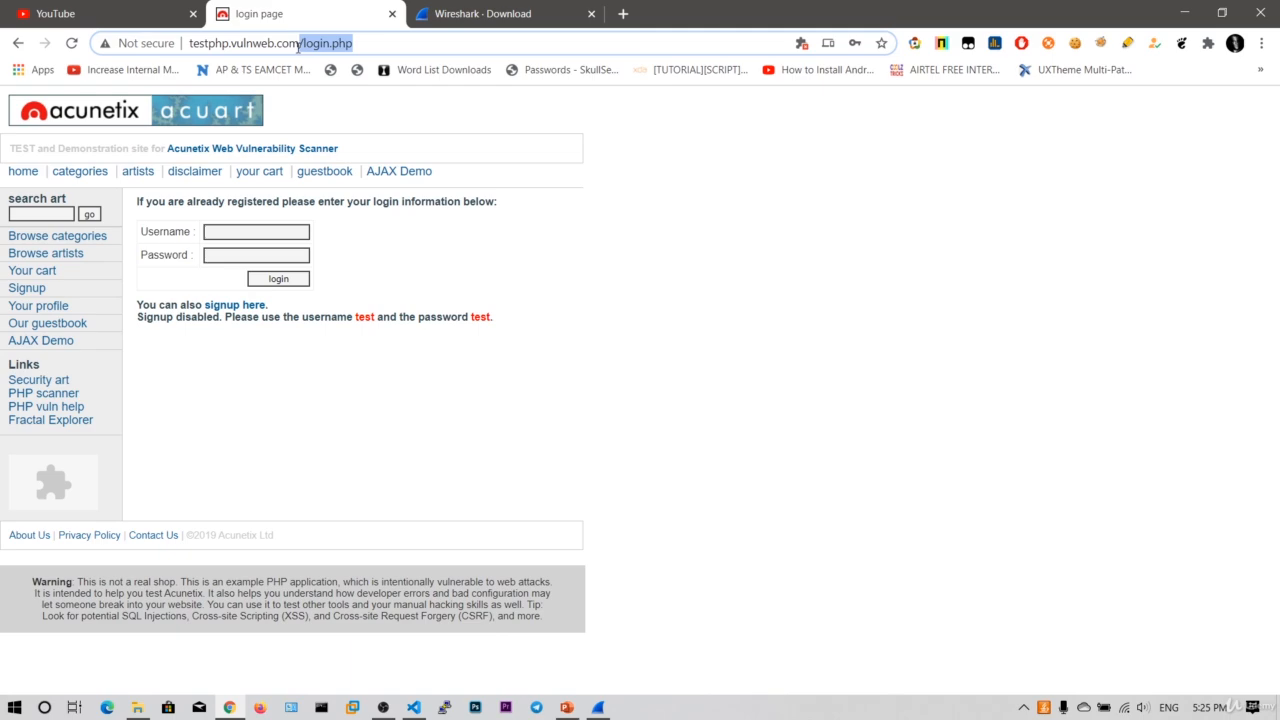
{"action": "left_click", "coordinate": [1184, 13]}
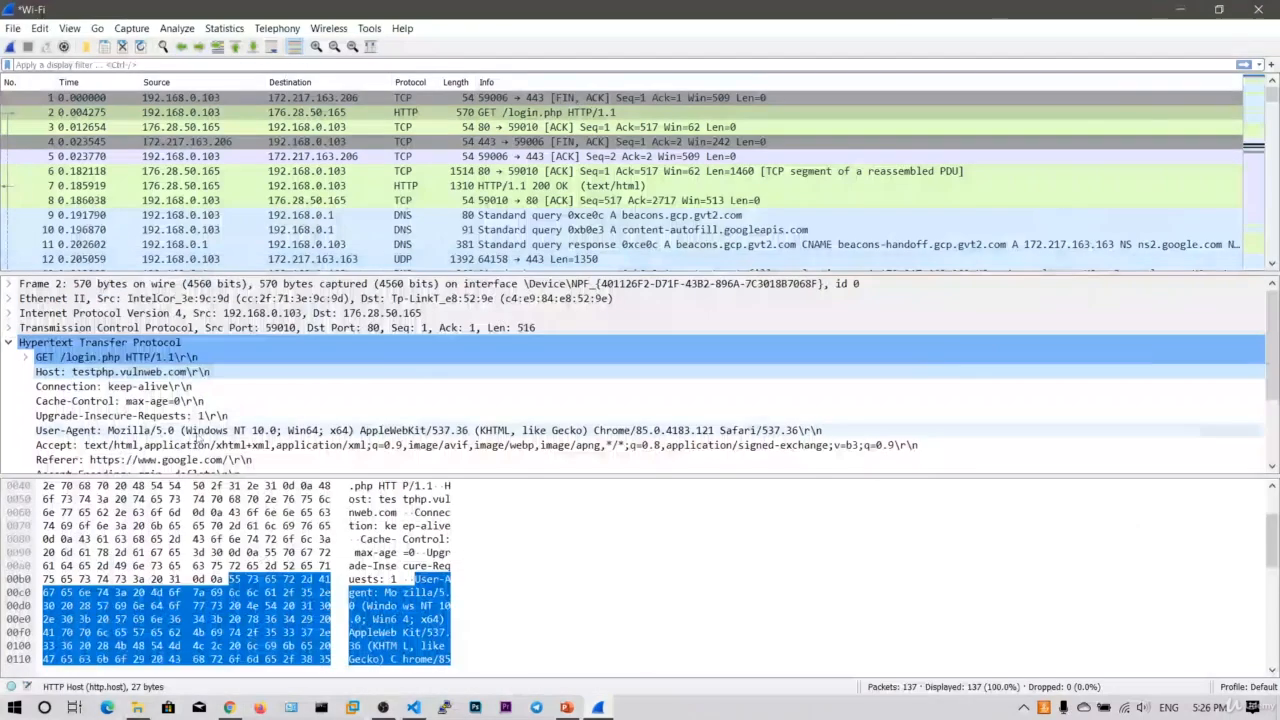
Examine packet 2's remaining HTTP headers and the expanded GET request line, and collapse the Hypertext Transfer Protocol section
{"action": "left_click", "coordinate": [154, 387]}
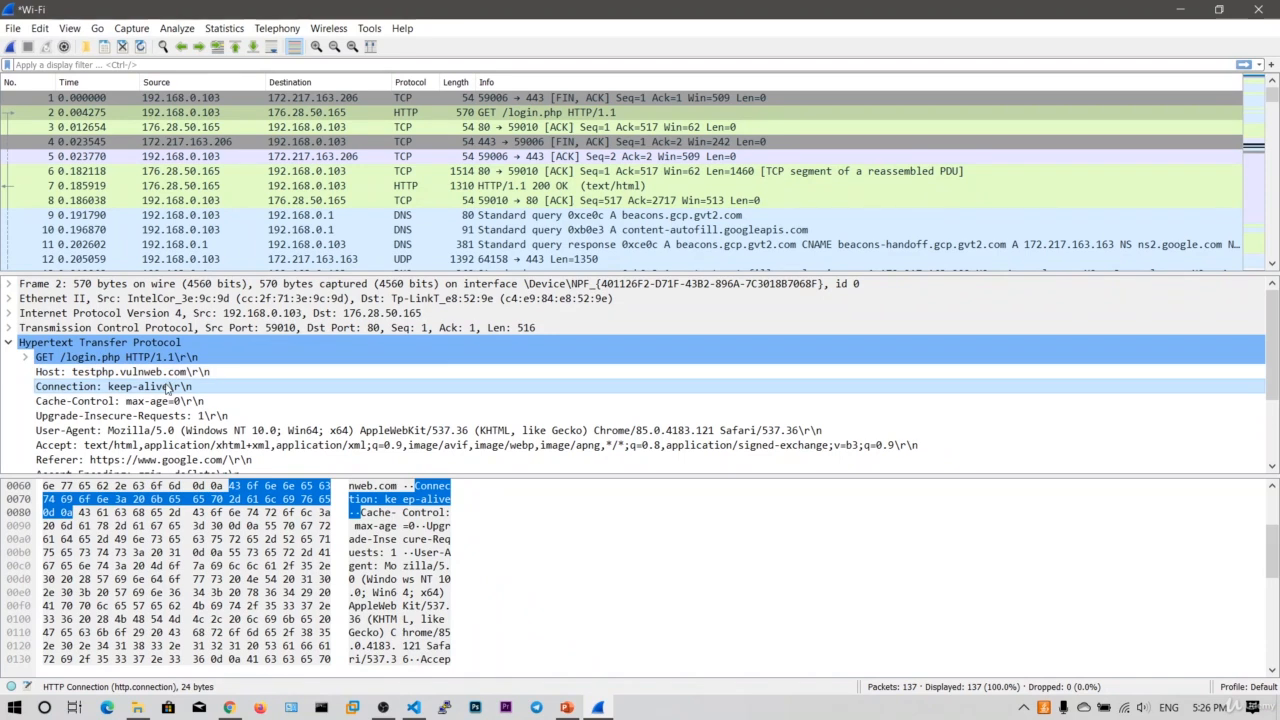
{"action": "scroll", "coordinate": [165, 379], "scroll_direction": "down", "scroll_amount": 2}
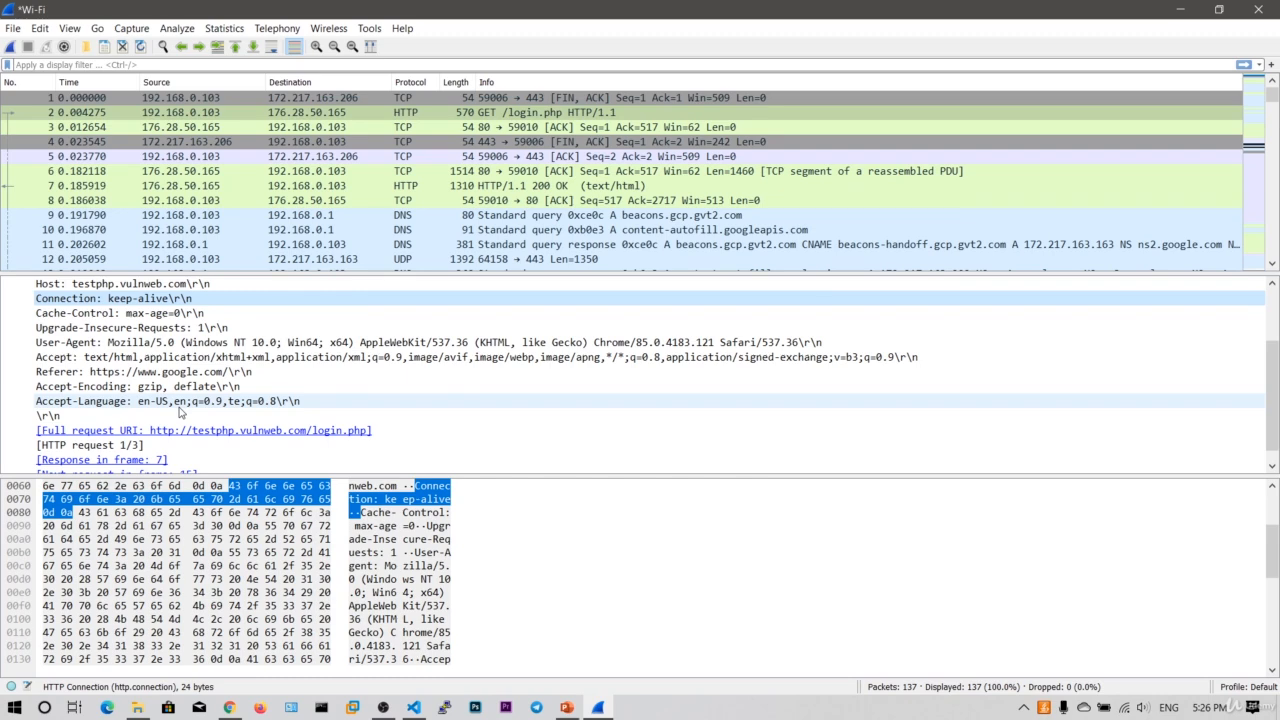
{"action": "scroll", "coordinate": [181, 411], "scroll_direction": "down", "scroll_amount": 1}
{"action": "scroll", "coordinate": [100, 390], "scroll_direction": "up", "scroll_amount": 3}
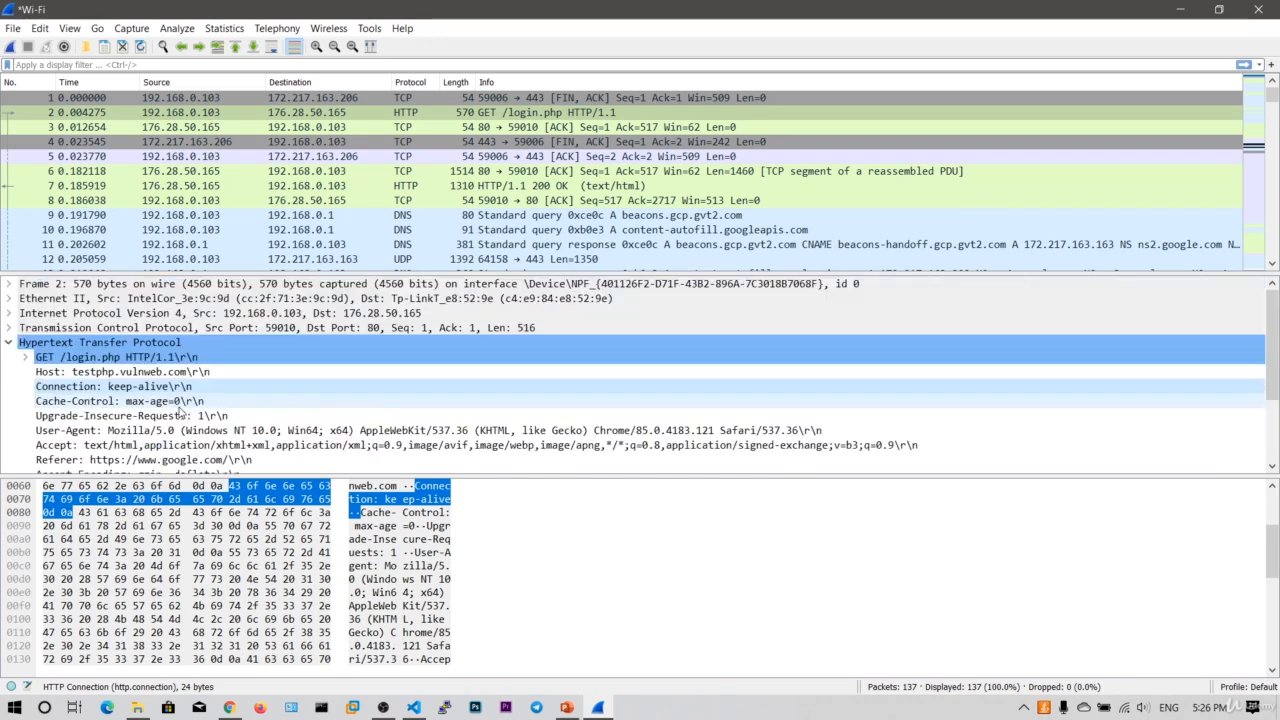
{"action": "left_click", "coordinate": [25, 357]}
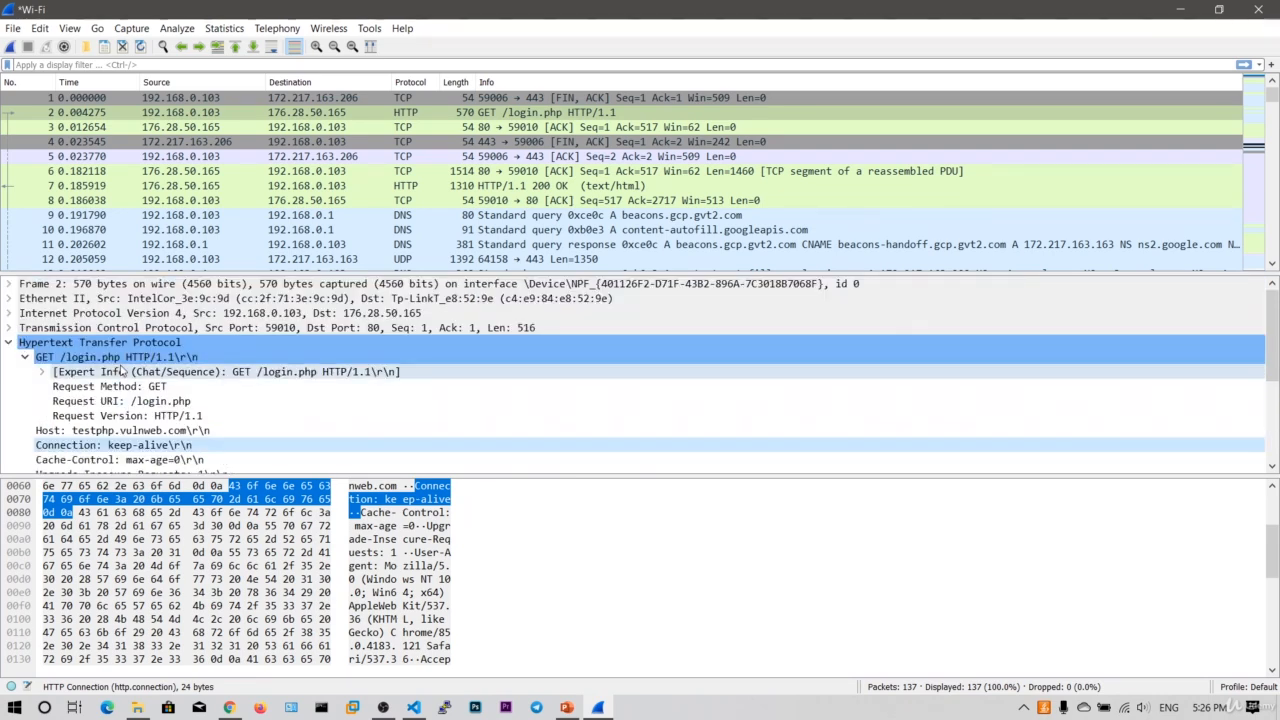
{"action": "left_click", "coordinate": [8, 343]}
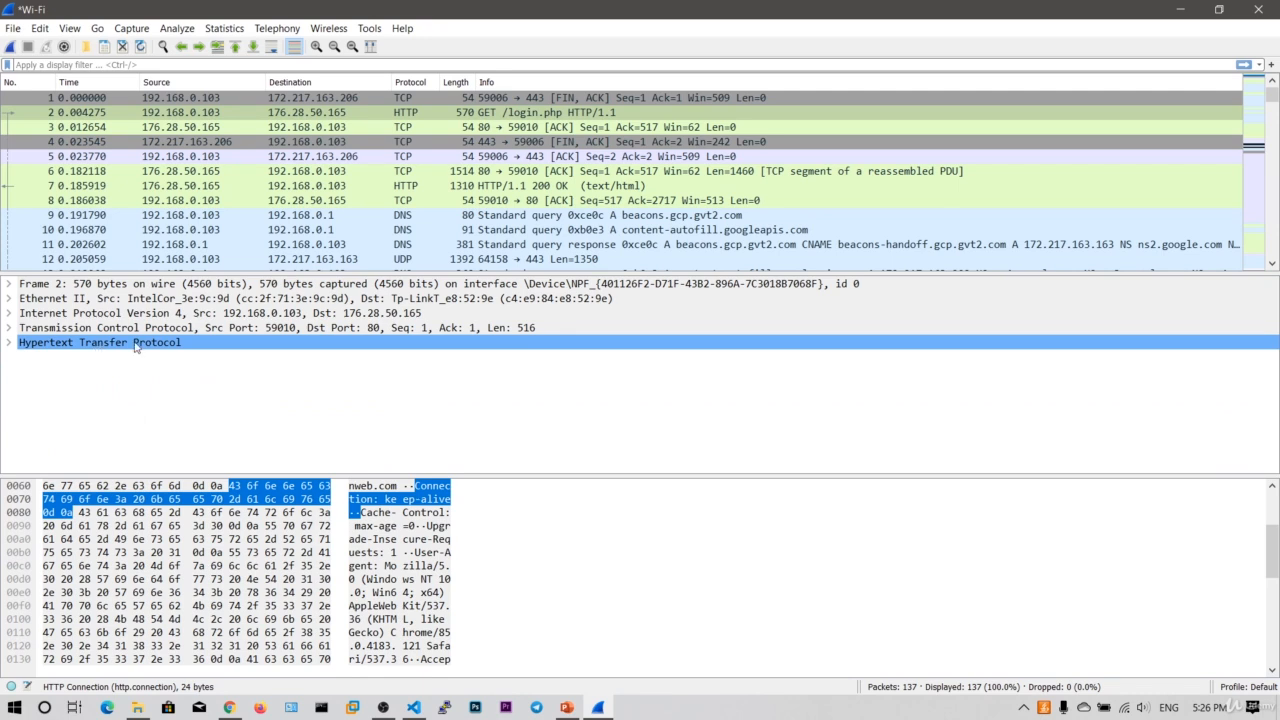
Check the source and destination IP addresses of the GET /login.php packet
{"action": "left_click", "coordinate": [330, 114]}
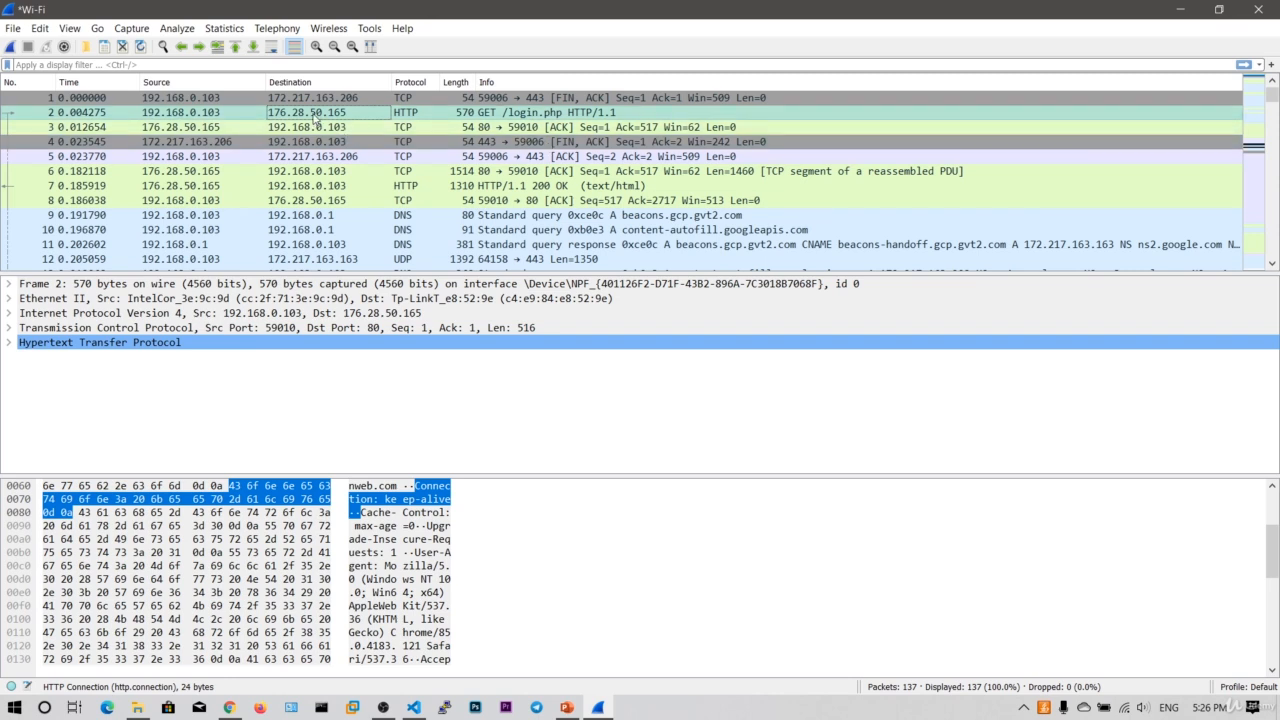
{"action": "left_click", "coordinate": [276, 66]}
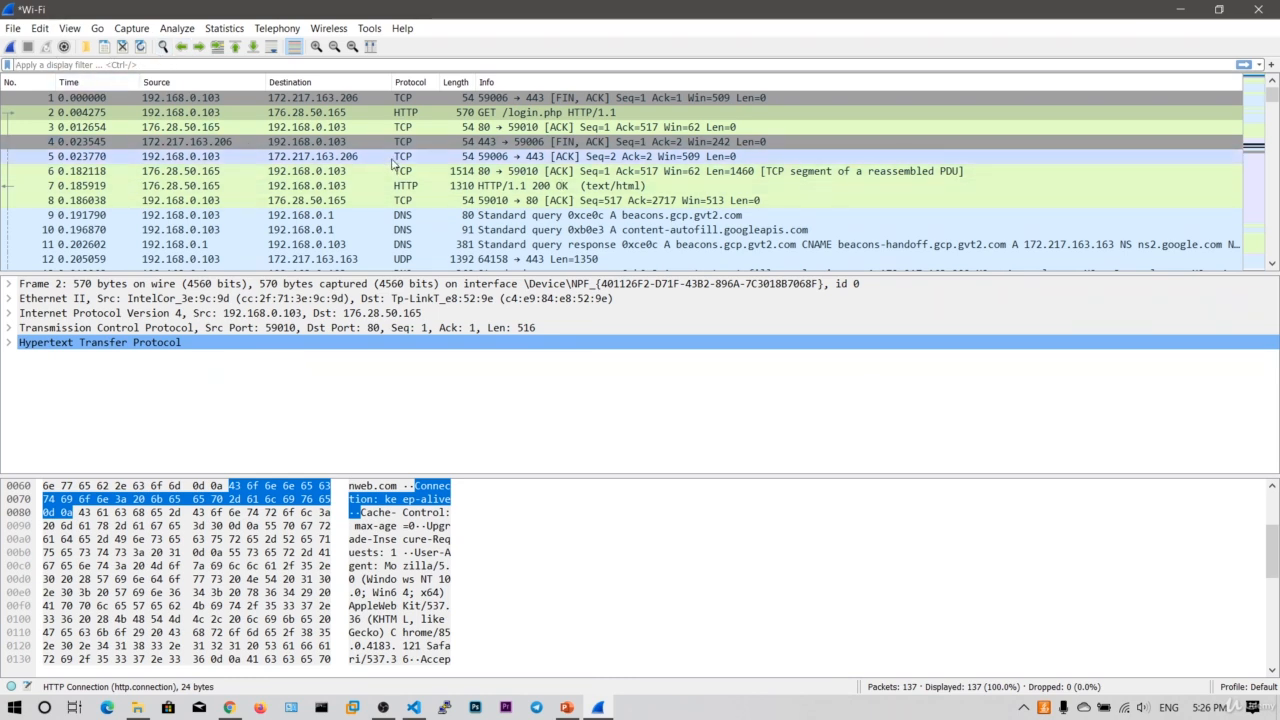
{"action": "left_click", "coordinate": [178, 115]}
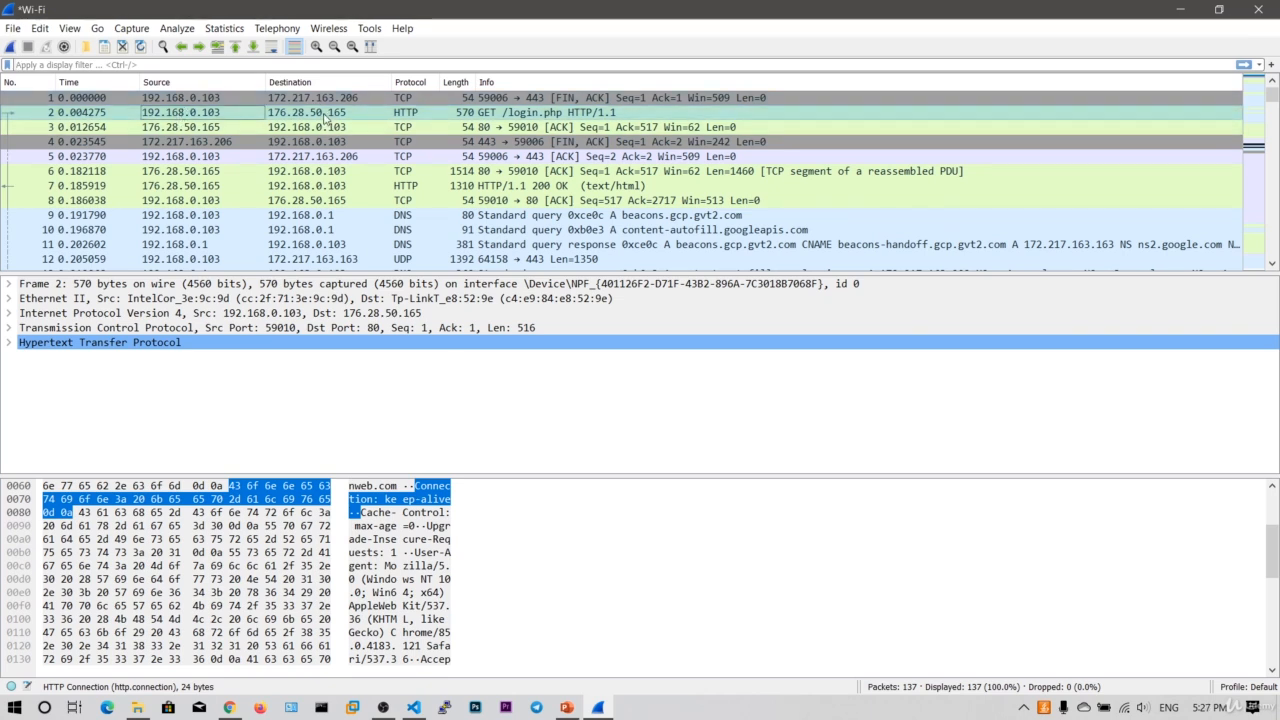
{"action": "left_click", "coordinate": [327, 115]}
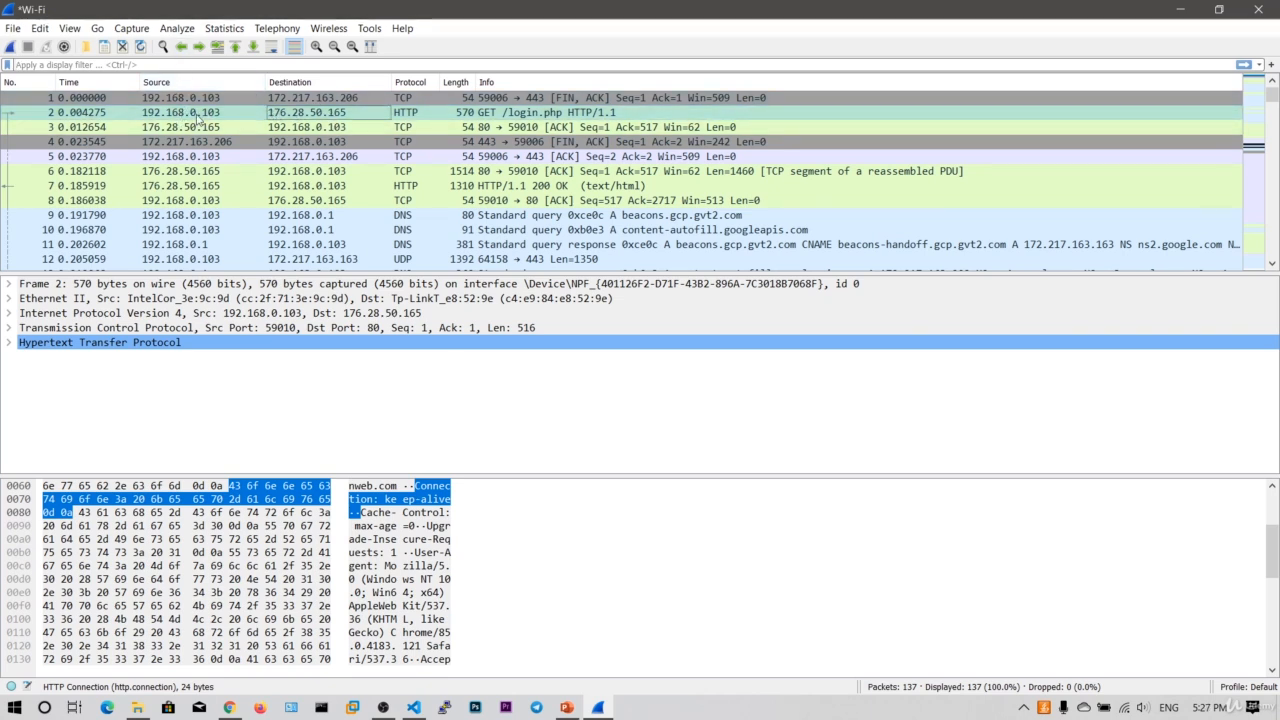
Apply the display filter ip.addr==176.28.50.165 to show only the traffic with the login site's server
{"action": "left_click", "coordinate": [172, 64]}
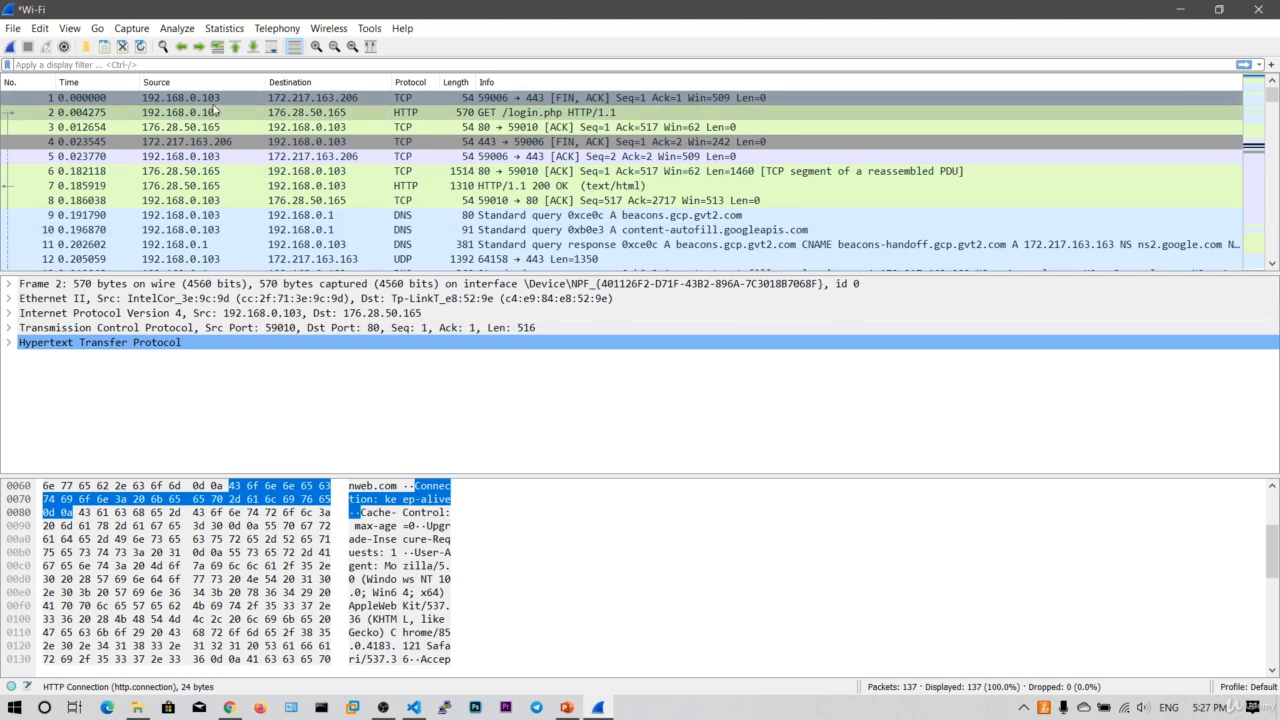
{"action": "type", "text": "ip."}
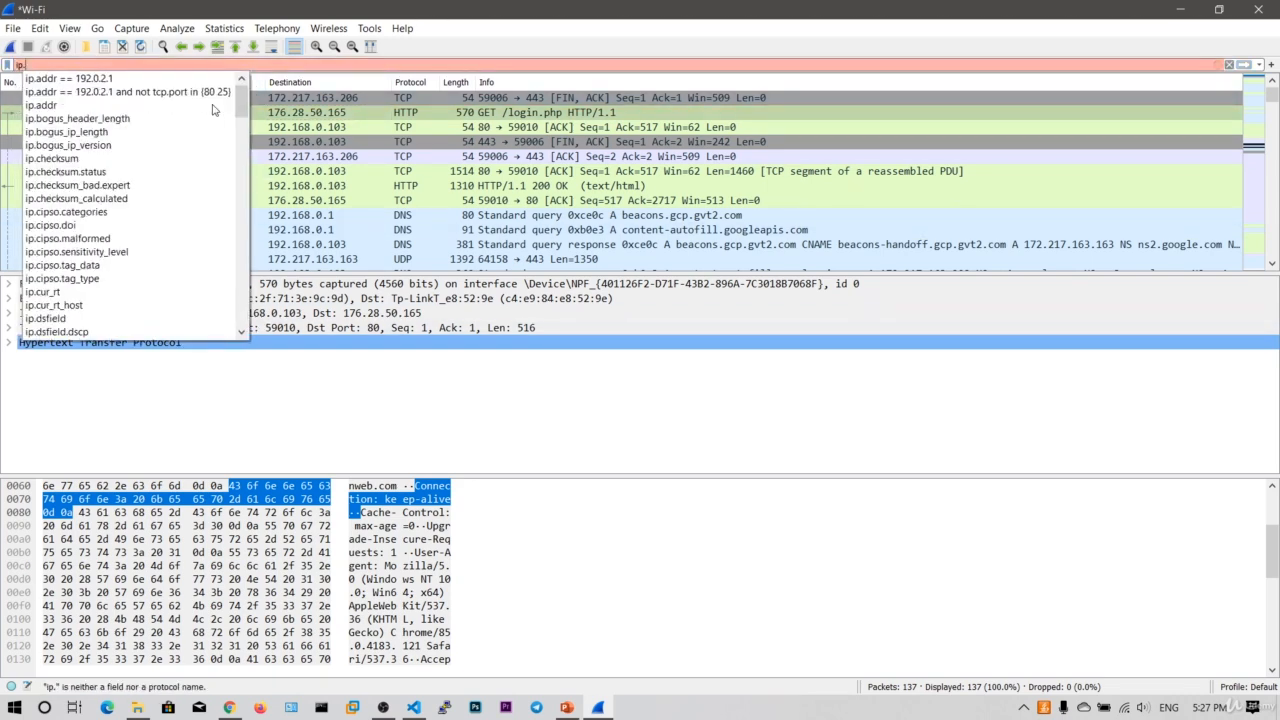
{"action": "type", "text": "addr-"}
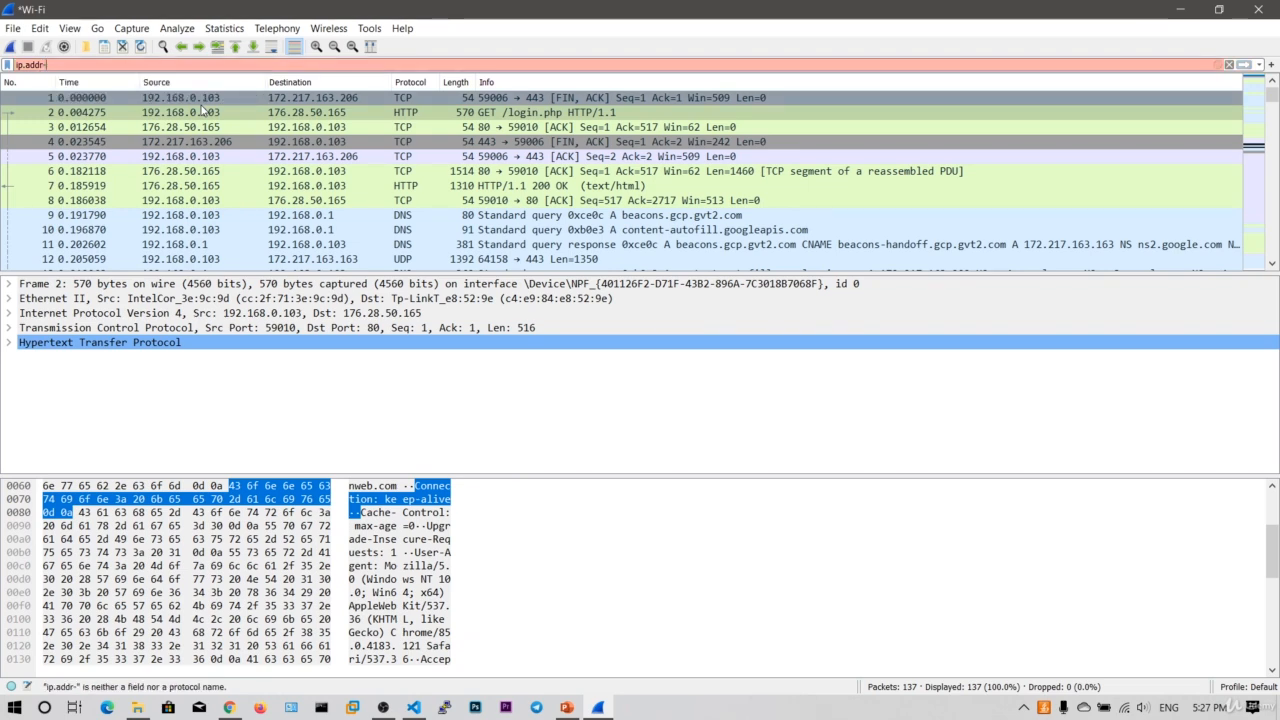
{"action": "key", "text": "BackSpace"}
{"action": "type", "text": "=="}
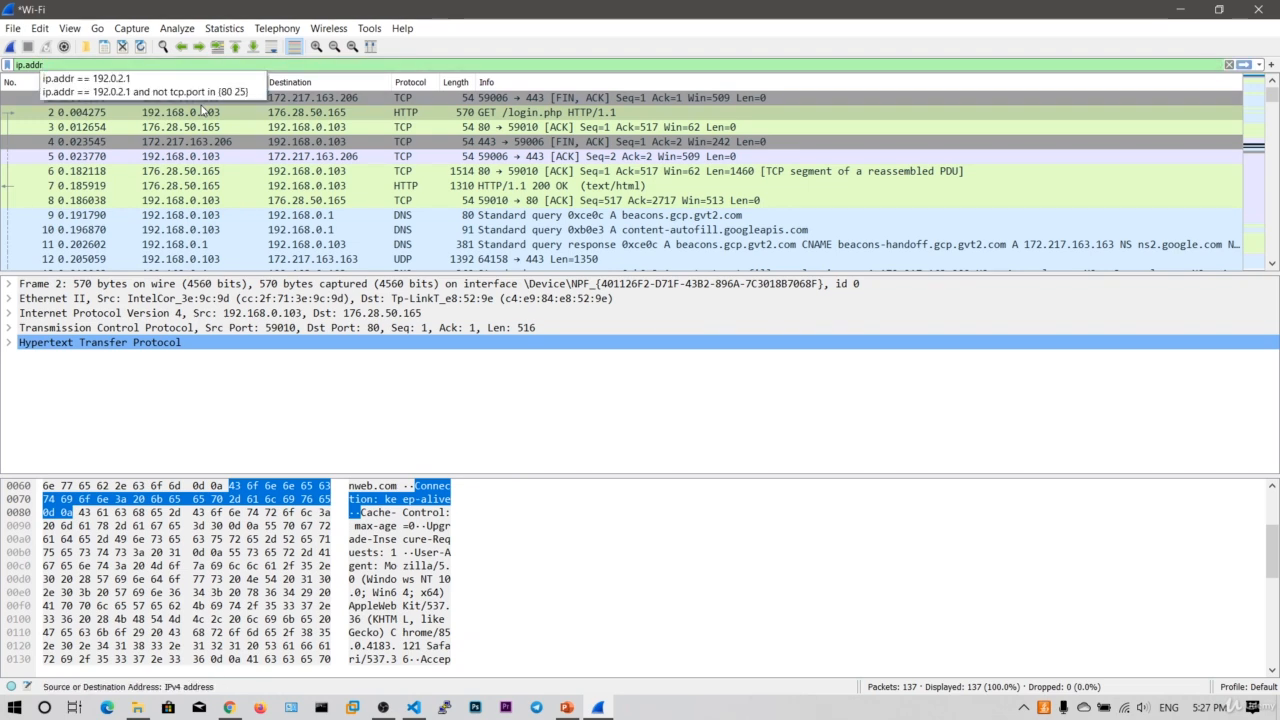
{"action": "type", "text": "1"}
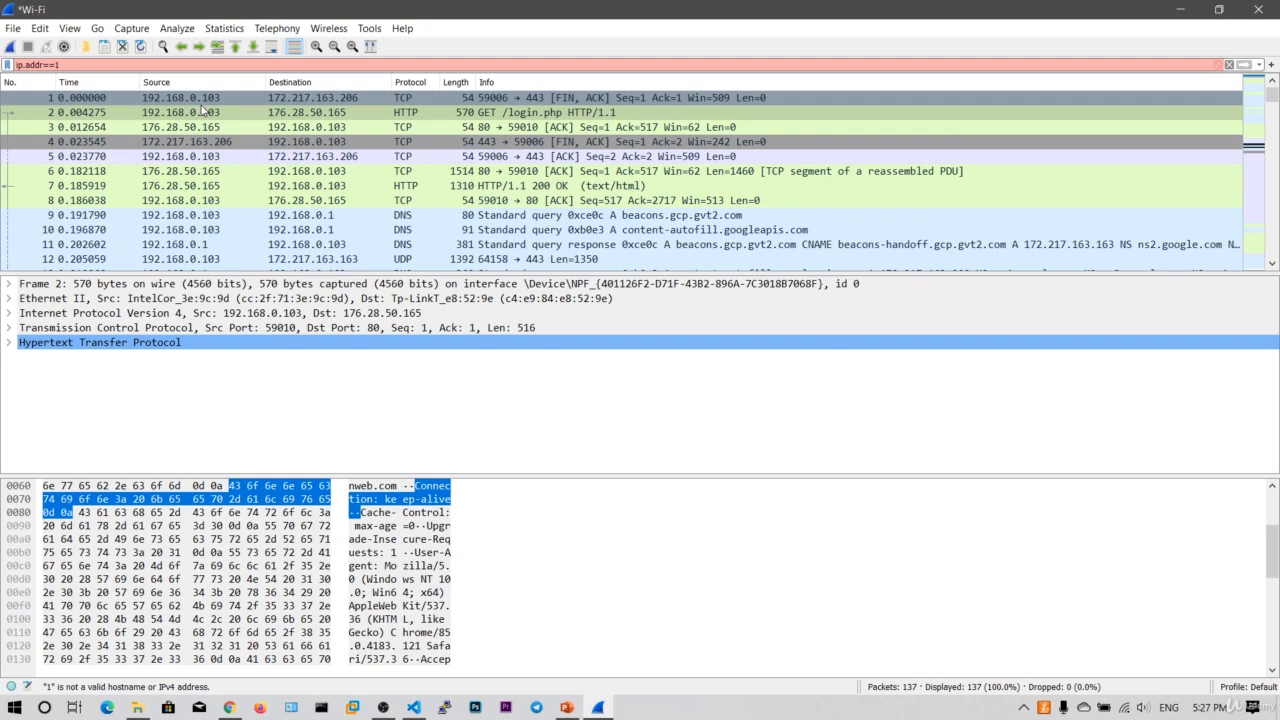
{"action": "type", "text": "76."}
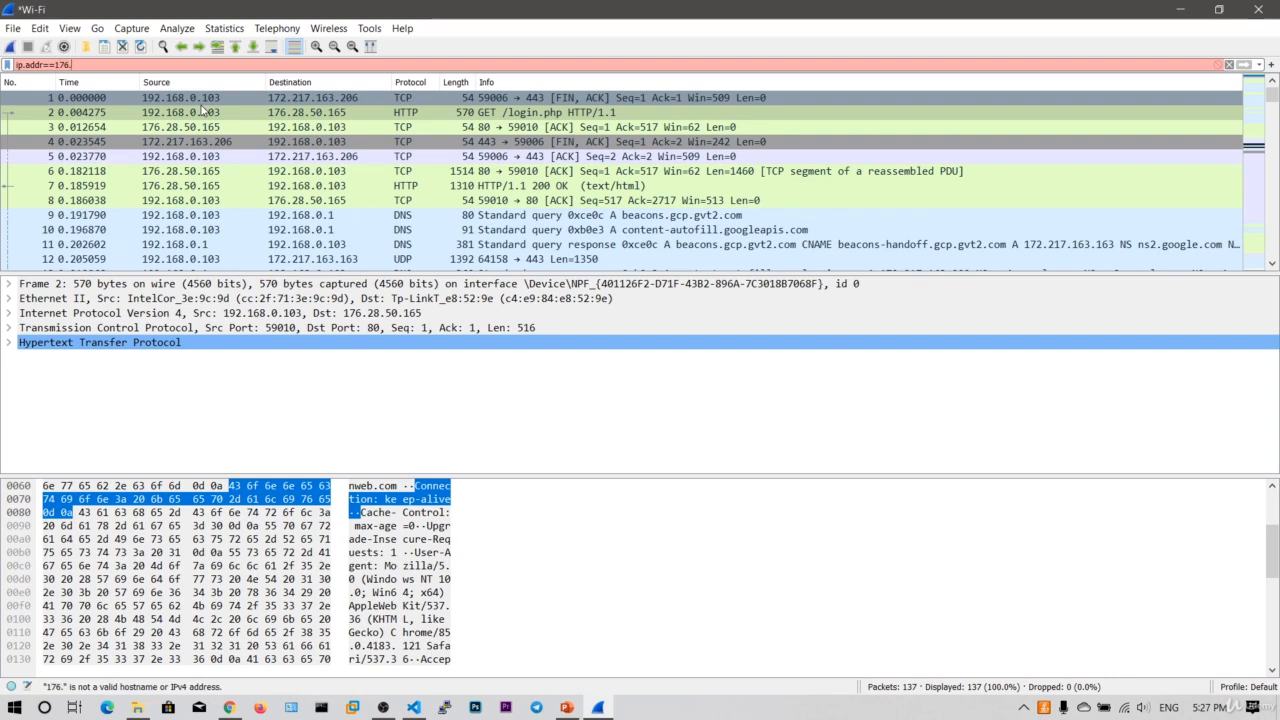
{"action": "type", "text": "28"}
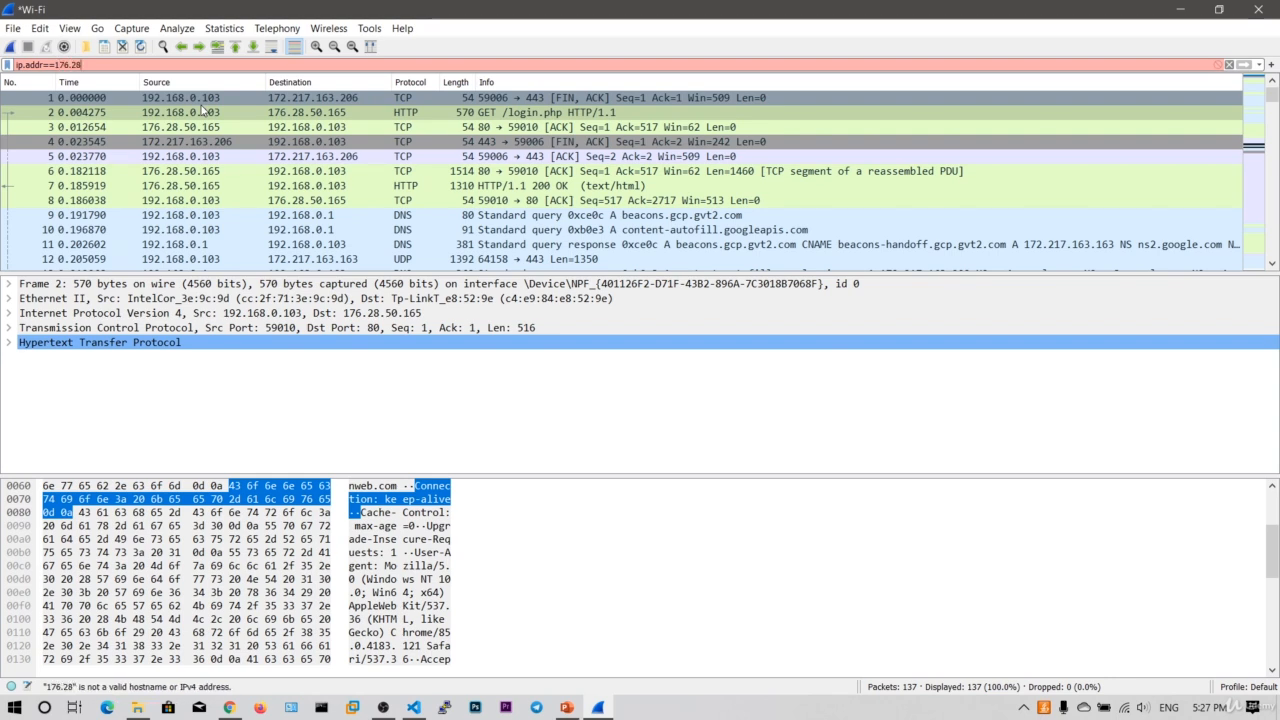
{"action": "type", "text": ".50.1"}
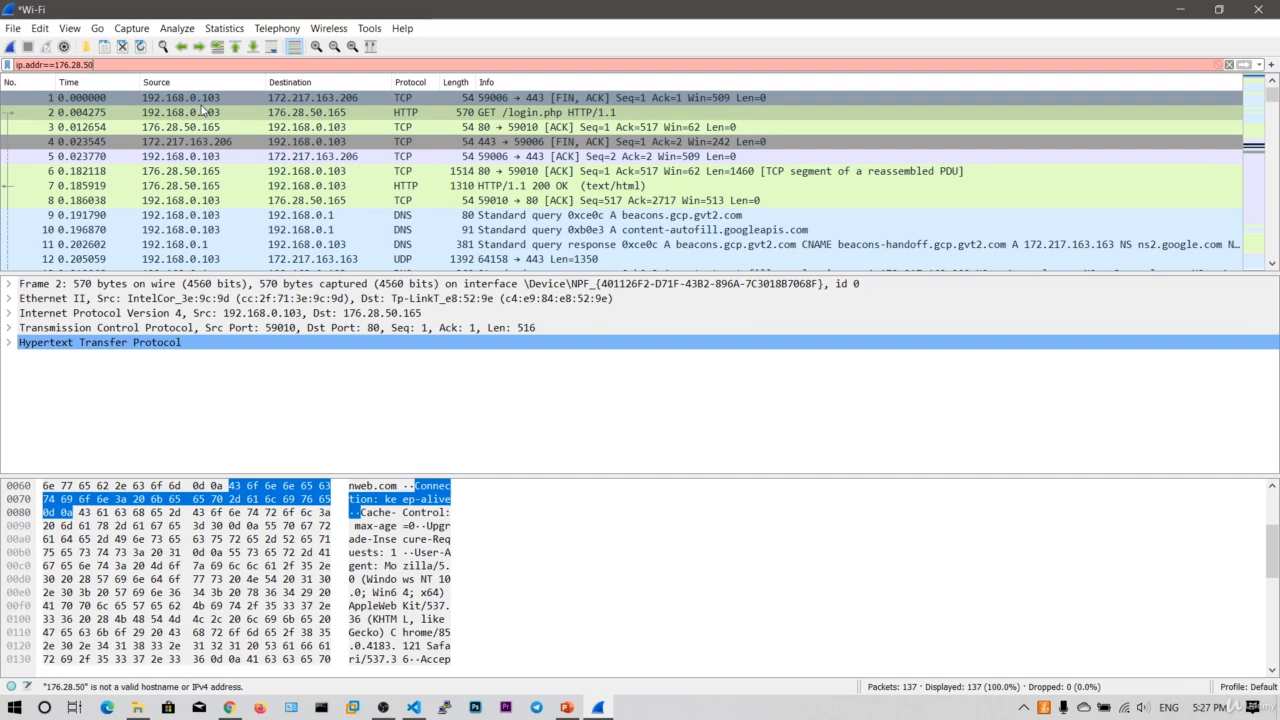
{"action": "type", "text": "65"}
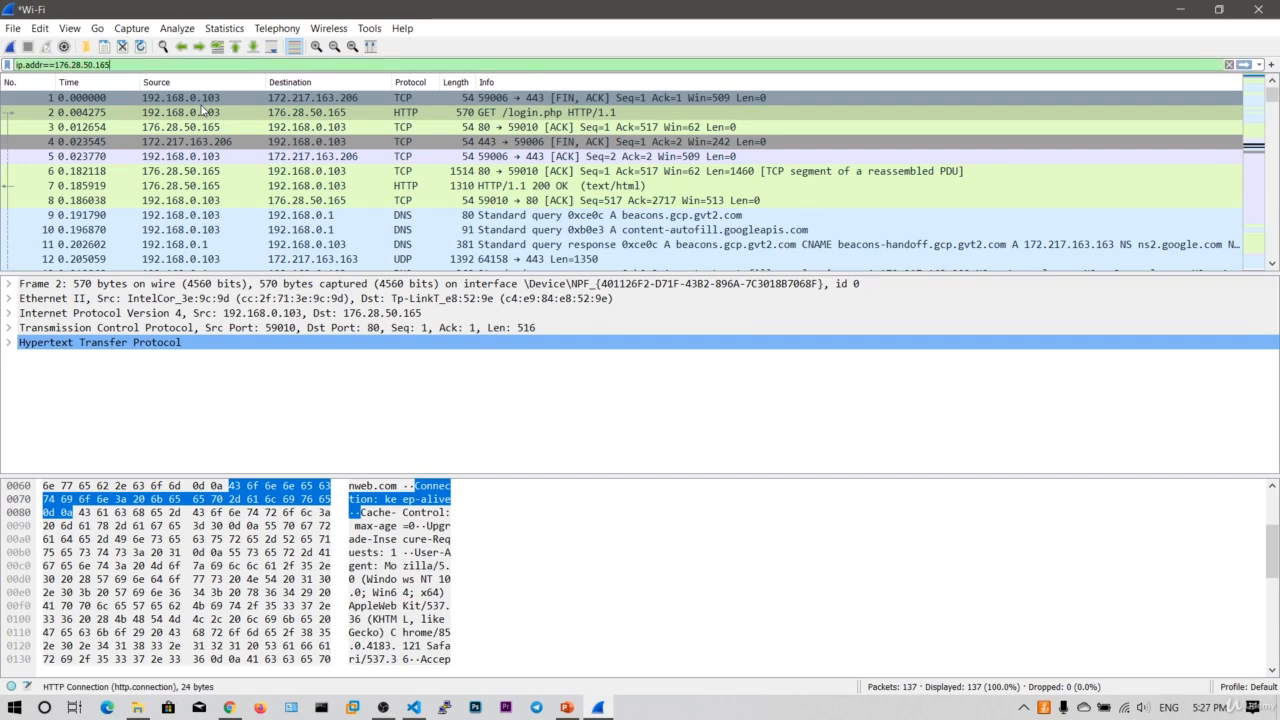
{"action": "key", "text": "Return"}
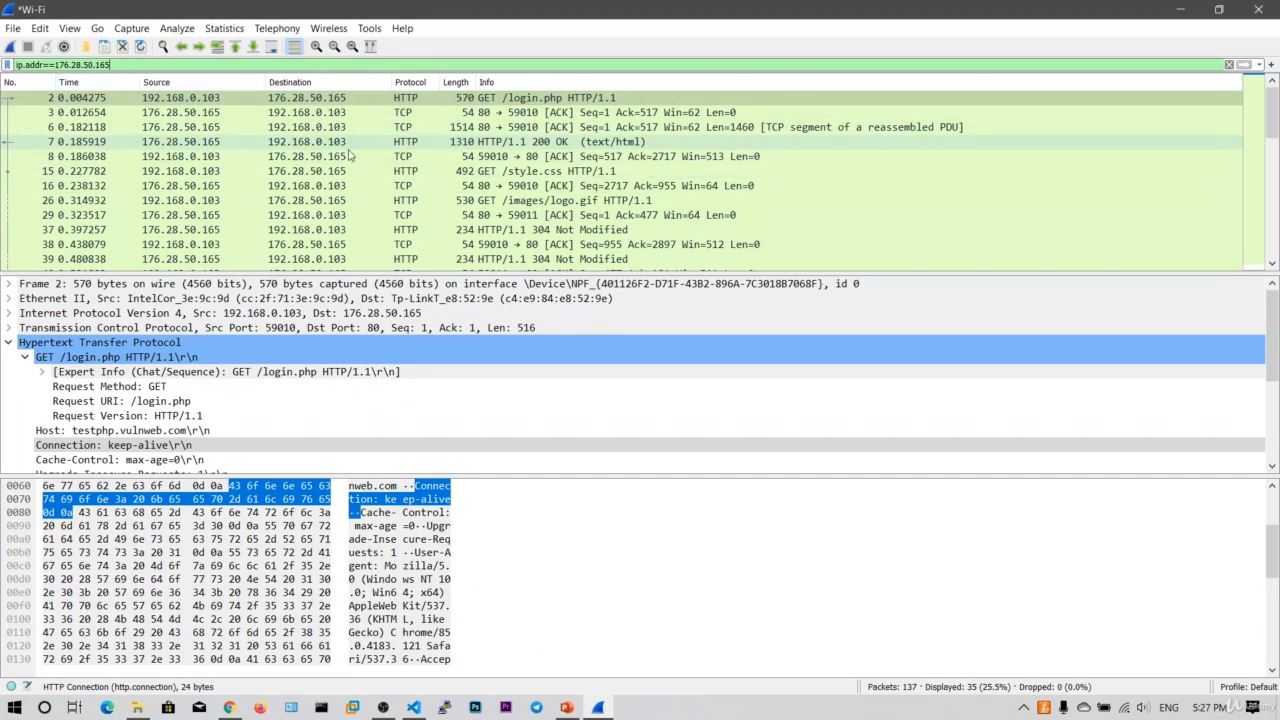
Look through the filtered packets, select the HTTP 200 OK response in packet 7, and examine its HTTP headers
{"action": "scroll", "coordinate": [341, 187], "scroll_direction": "down", "scroll_amount": 8}
{"action": "scroll", "coordinate": [341, 187], "scroll_direction": "up", "scroll_amount": 8}
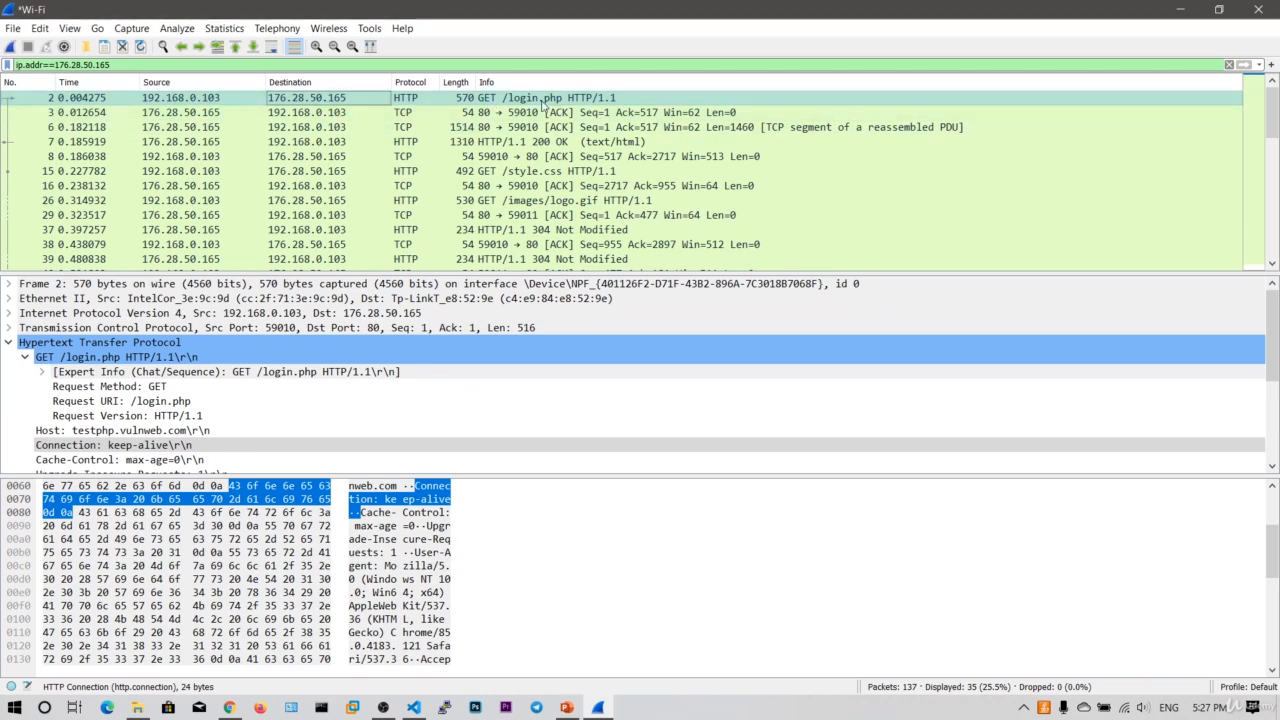
{"action": "left_click", "coordinate": [320, 115]}
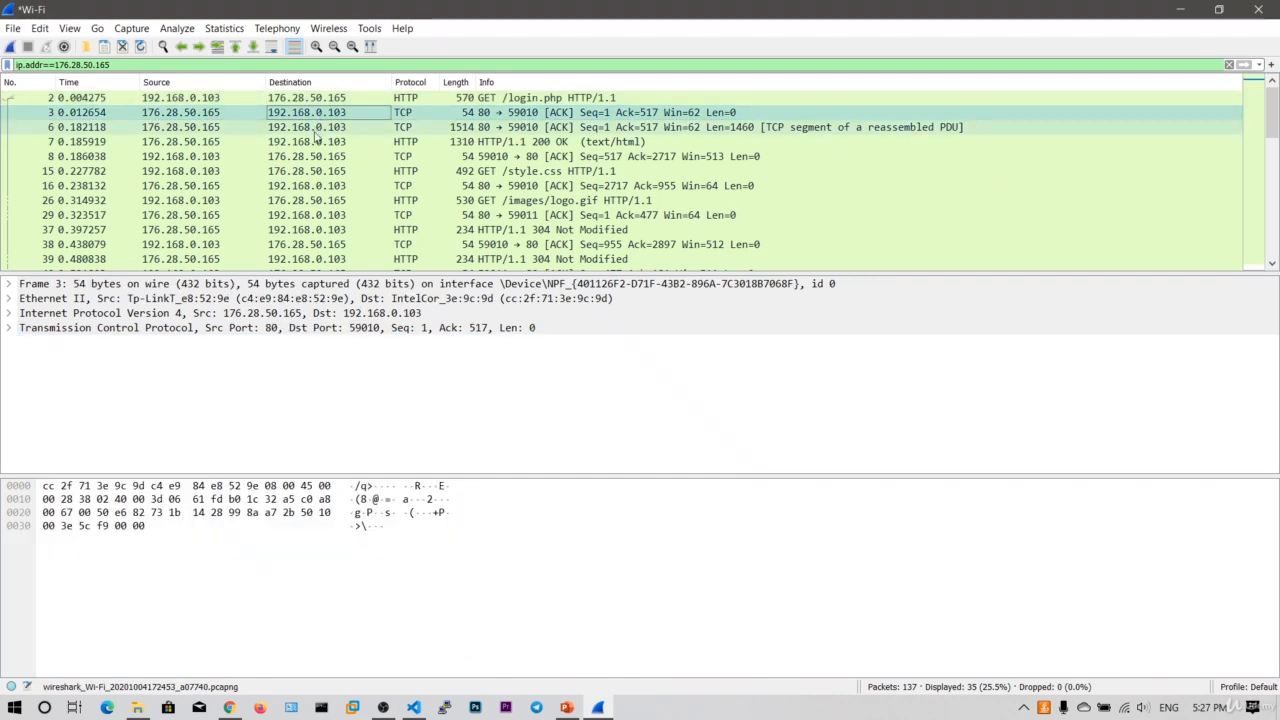
{"action": "left_click", "coordinate": [313, 145]}
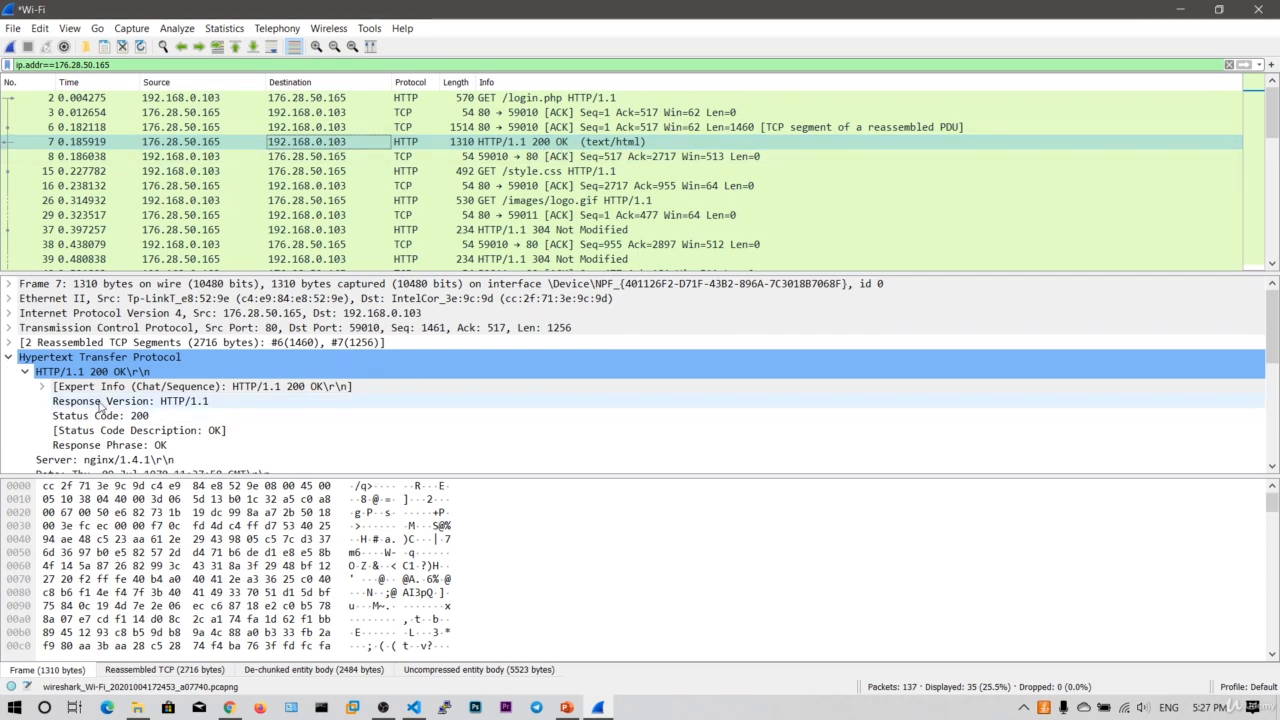
{"action": "scroll", "coordinate": [100, 405], "scroll_direction": "down", "scroll_amount": 5}
{"action": "scroll", "coordinate": [100, 407], "scroll_direction": "down", "scroll_amount": 1}
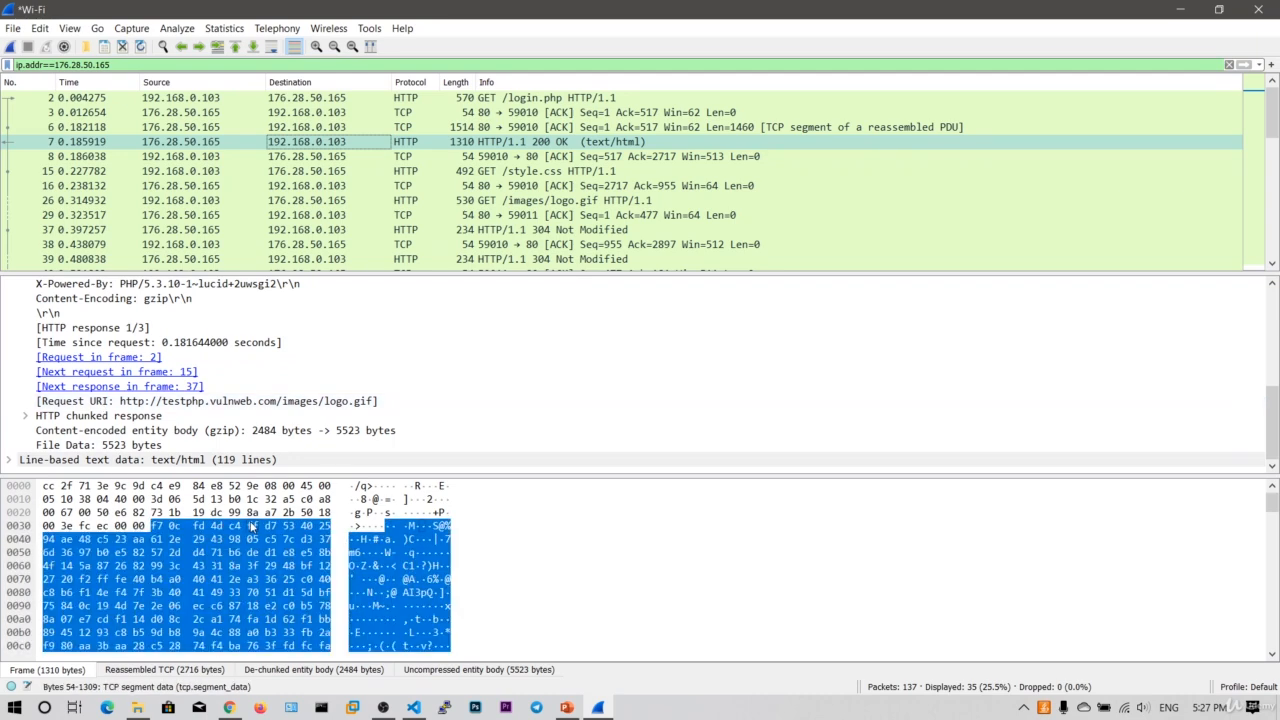
{"action": "scroll", "coordinate": [55, 375], "scroll_direction": "up", "scroll_amount": 4}
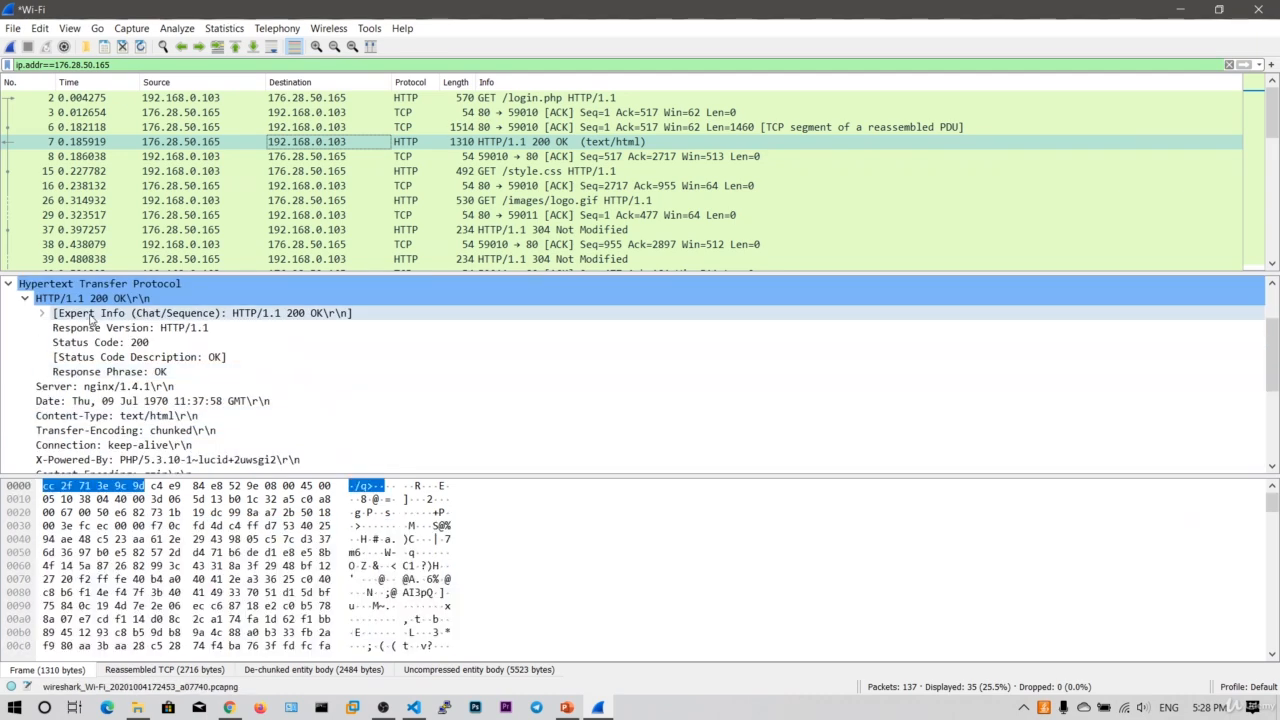
{"action": "scroll", "coordinate": [55, 375], "scroll_direction": "down", "scroll_amount": 4}
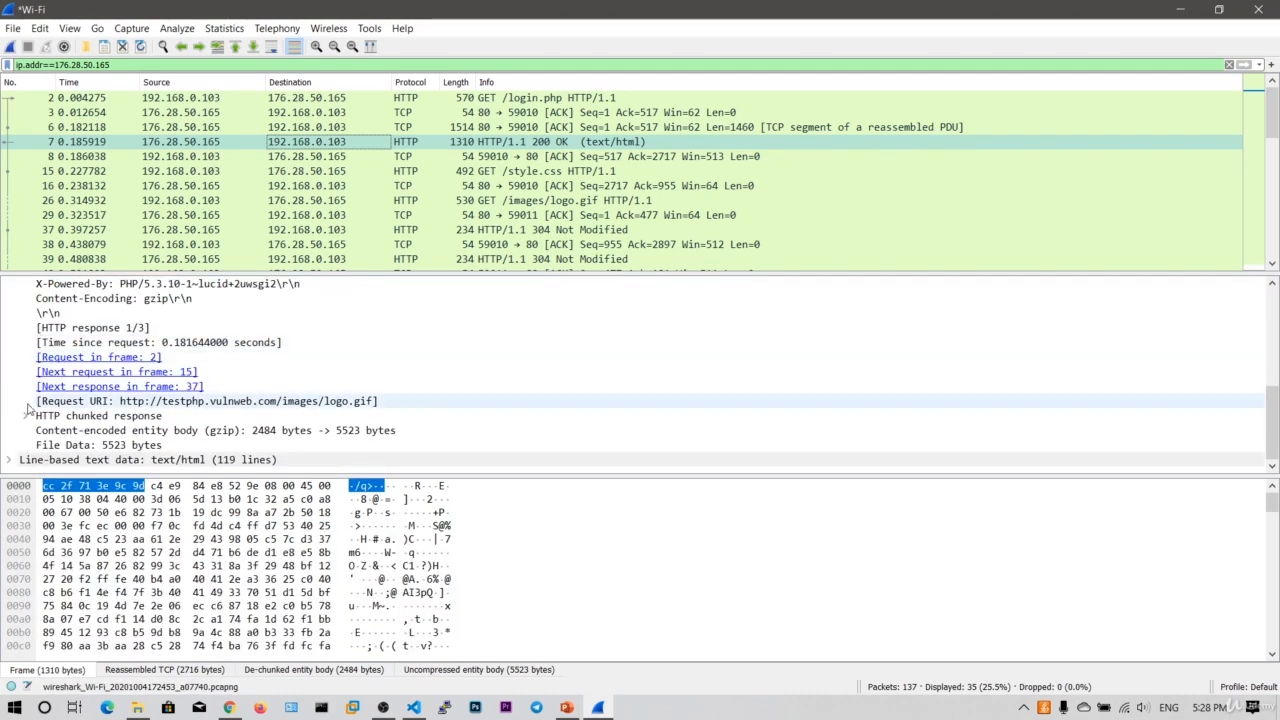
Expand packet 7's Line-based text data to read the returned login page's HTML, and collapse it again
{"action": "double_click", "coordinate": [20, 459]}
{"action": "scroll", "coordinate": [76, 448], "scroll_direction": "down", "scroll_amount": 6}
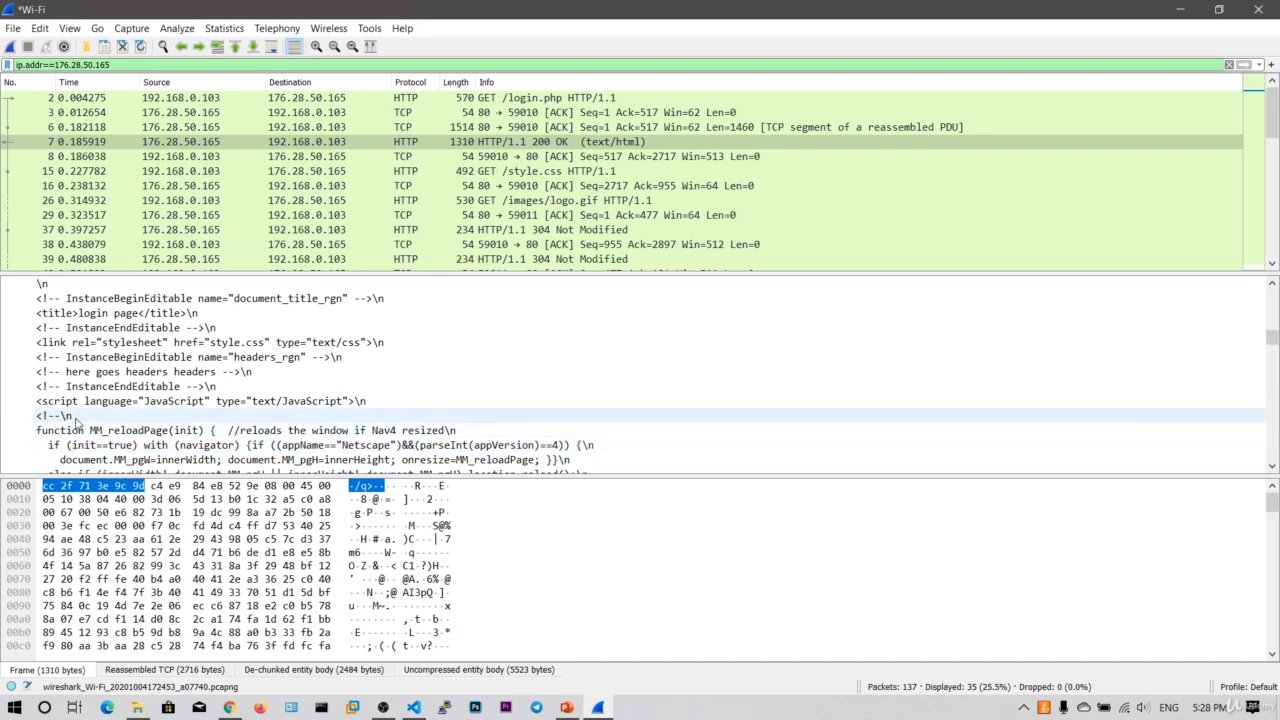
{"action": "scroll", "coordinate": [76, 445], "scroll_direction": "up", "scroll_amount": 2}
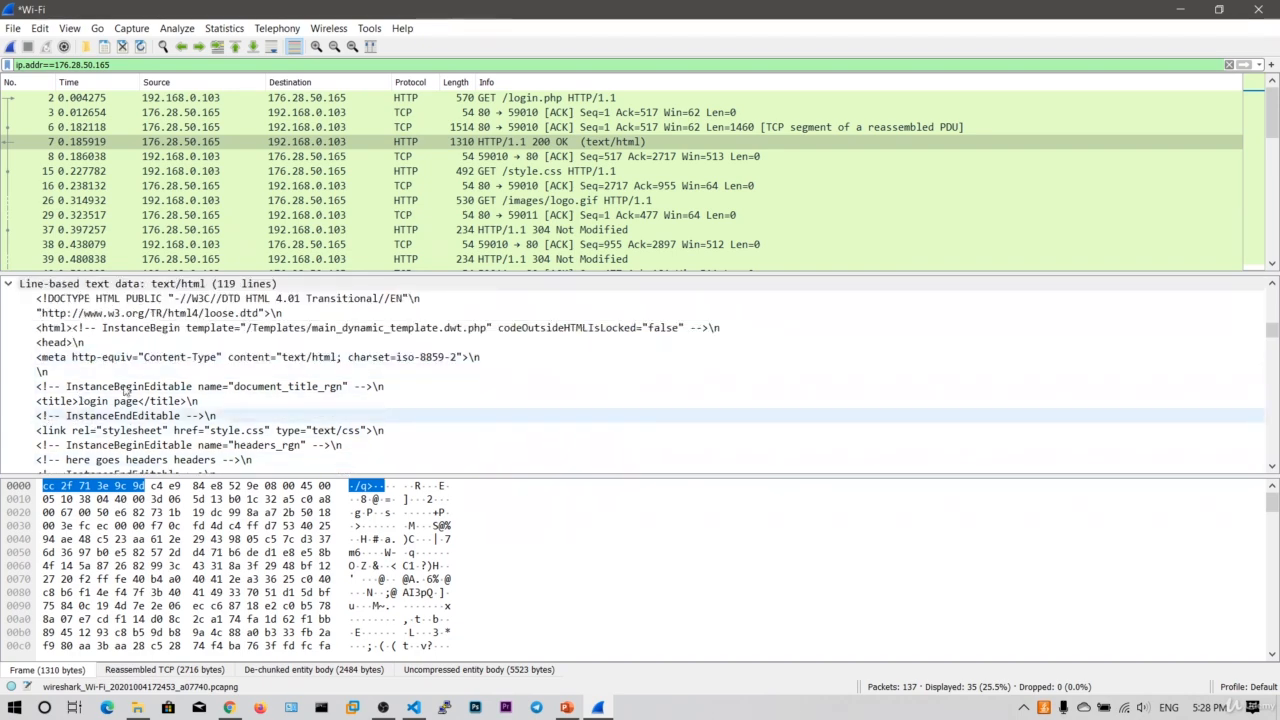
{"action": "scroll", "coordinate": [14, 373], "scroll_direction": "up", "scroll_amount": 2}
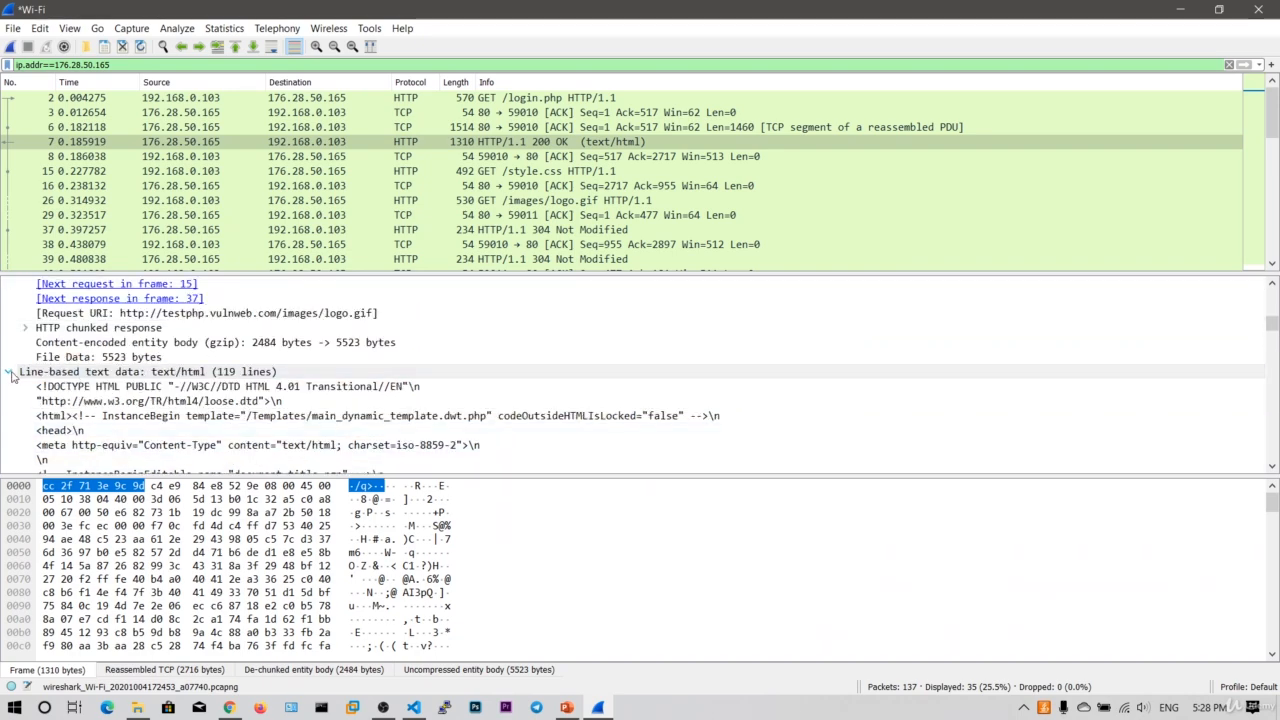
{"action": "left_click", "coordinate": [12, 372]}
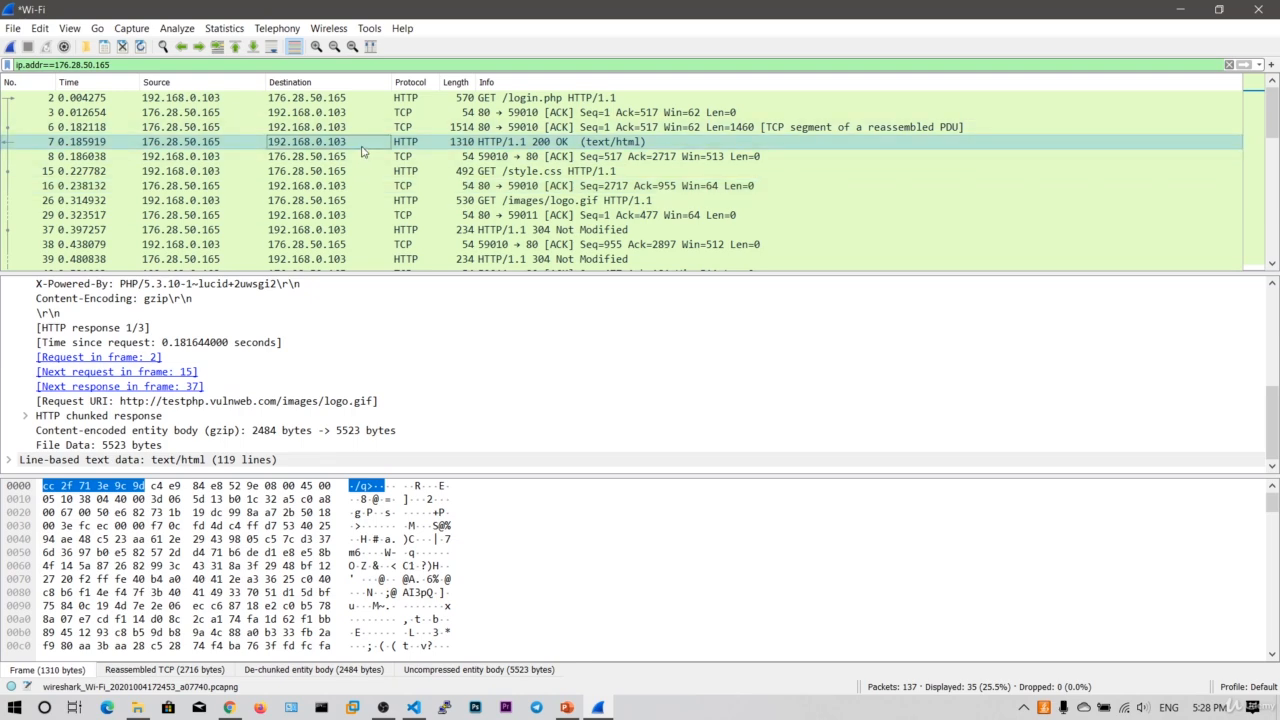
Browse the remaining filtered packets and check the site's login form in Chrome before returning to Wireshark
{"action": "scroll", "coordinate": [358, 202], "scroll_direction": "down", "scroll_amount": 5}
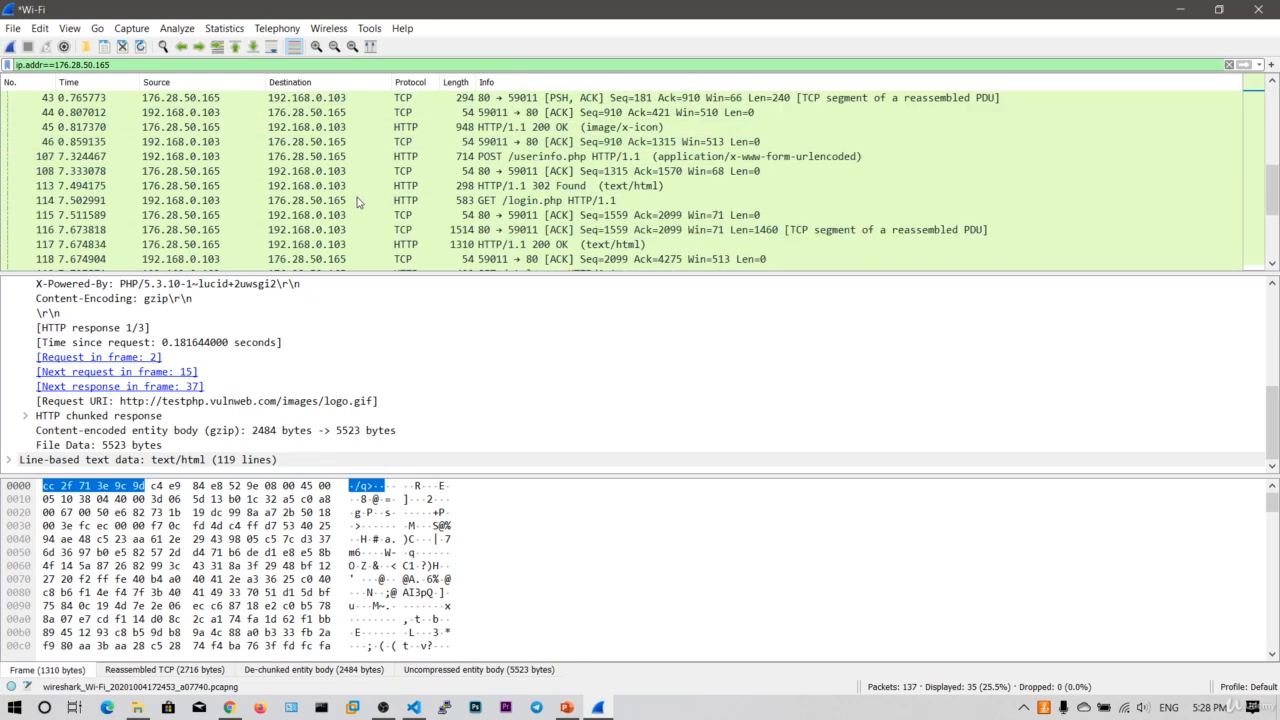
{"action": "scroll", "coordinate": [358, 202], "scroll_direction": "down", "scroll_amount": 1}
{"action": "scroll", "coordinate": [358, 202], "scroll_direction": "up", "scroll_amount": 3}
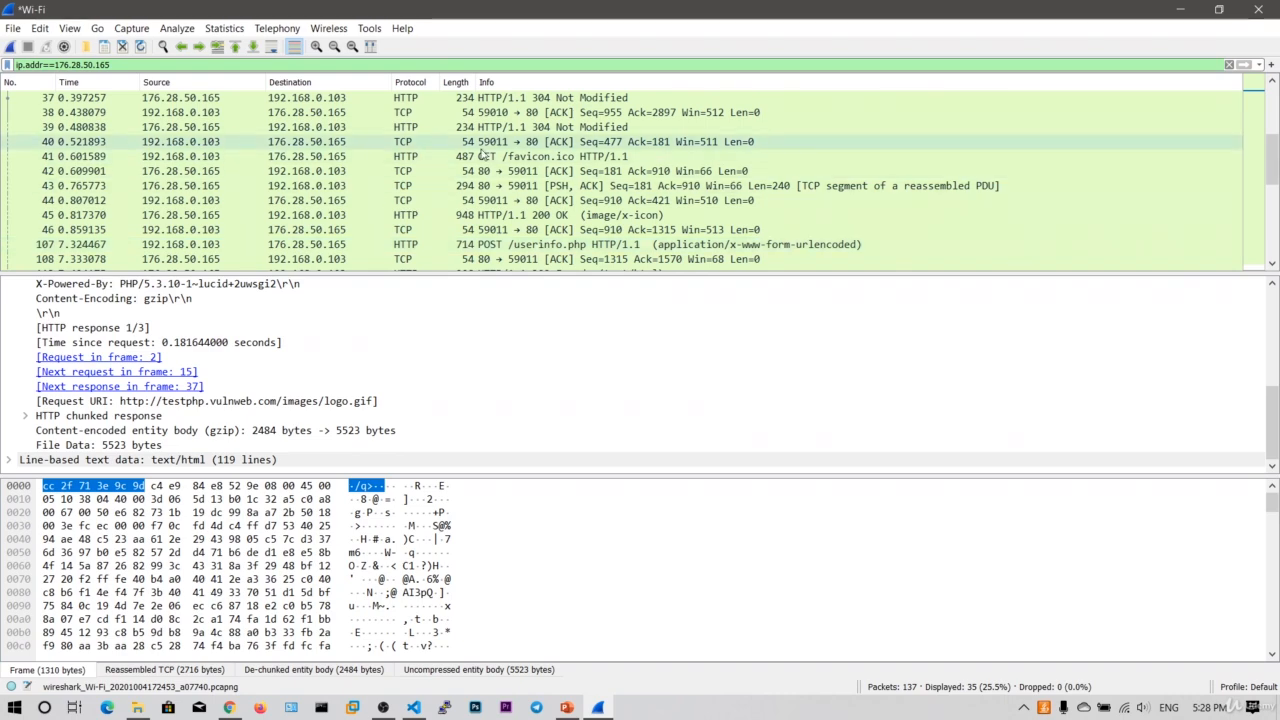
{"action": "left_click", "coordinate": [229, 707]}
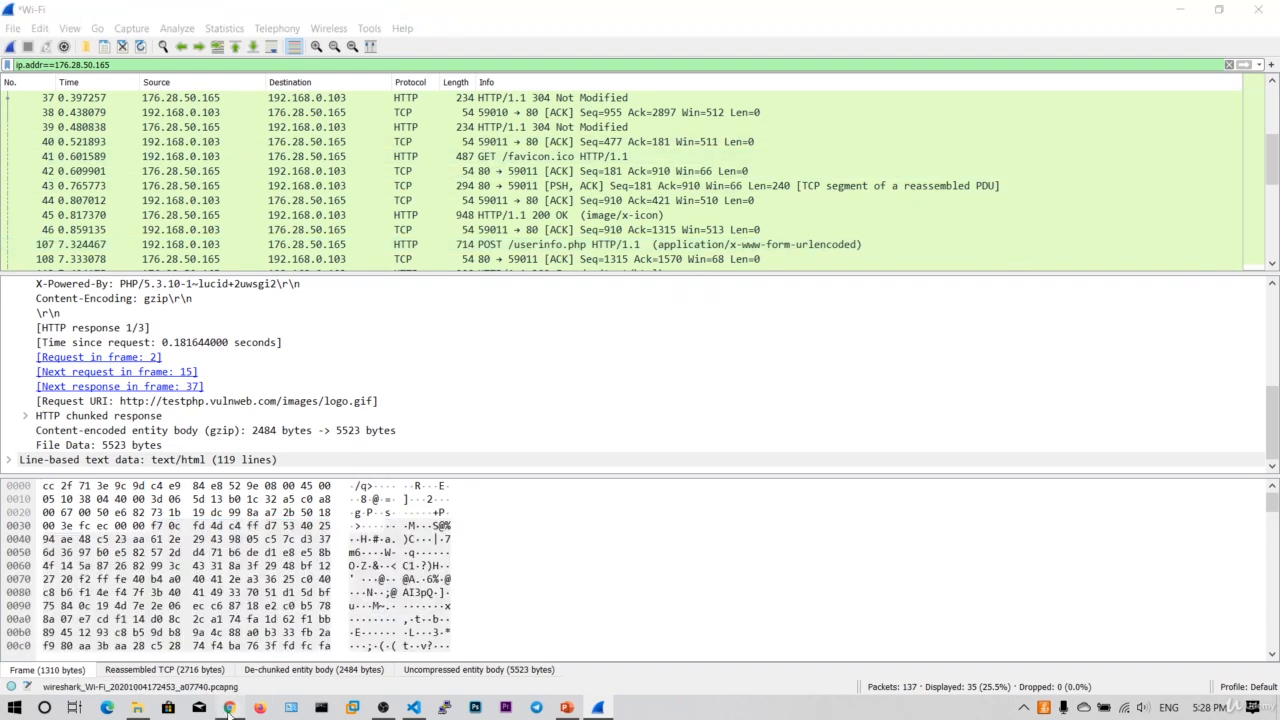
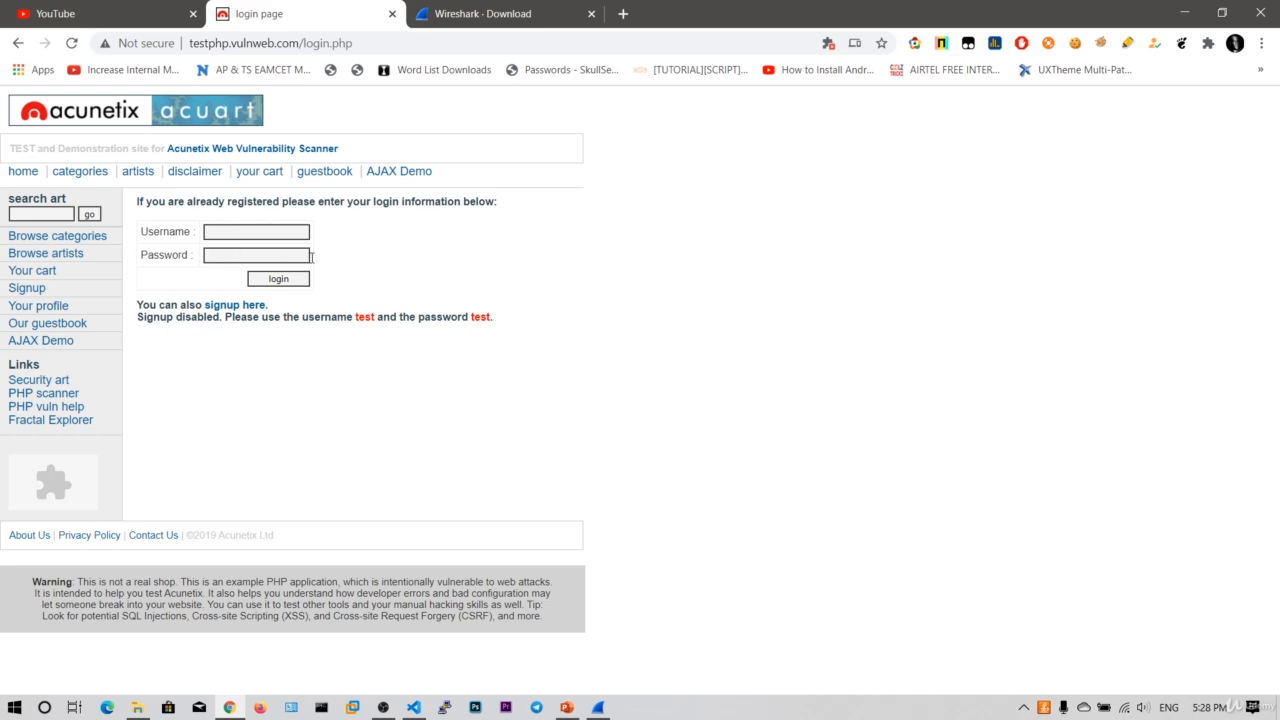
{"action": "left_click", "coordinate": [1186, 13]}
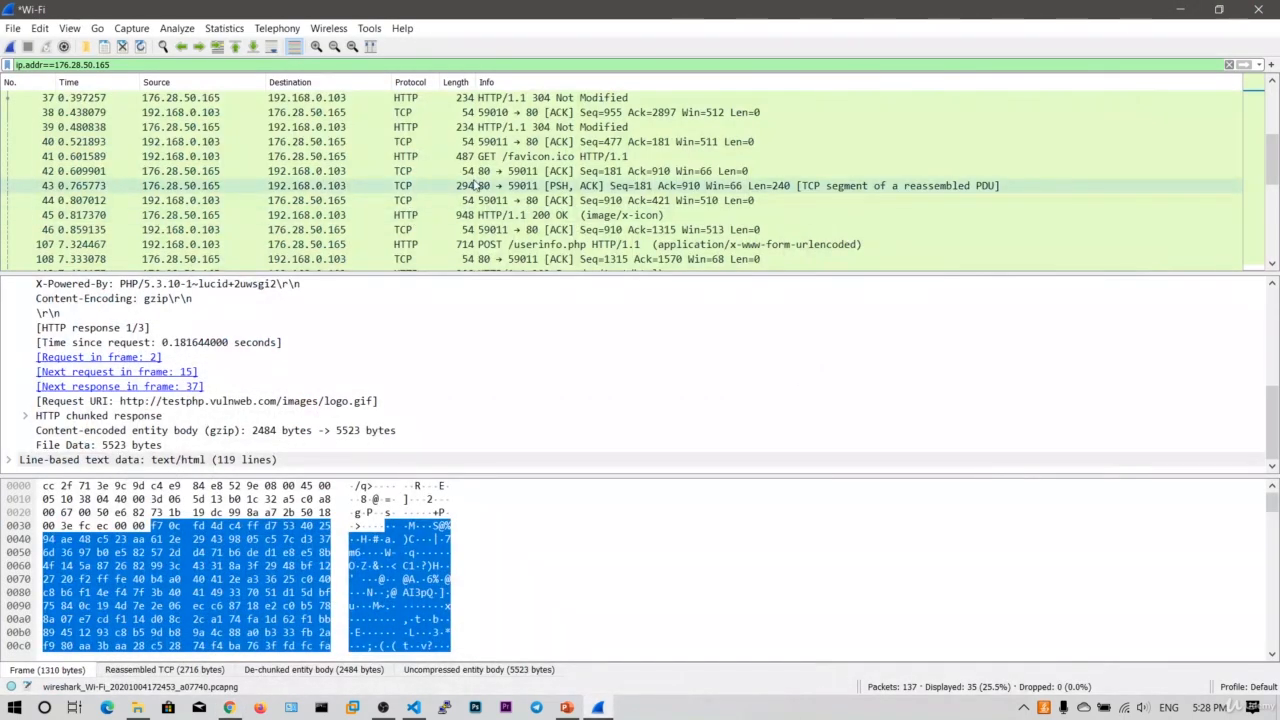
Select the POST /userinfo.php packet and inspect its POST request line under Hypertext Transfer Protocol
{"action": "scroll", "coordinate": [476, 185], "scroll_direction": "up", "scroll_amount": 2}
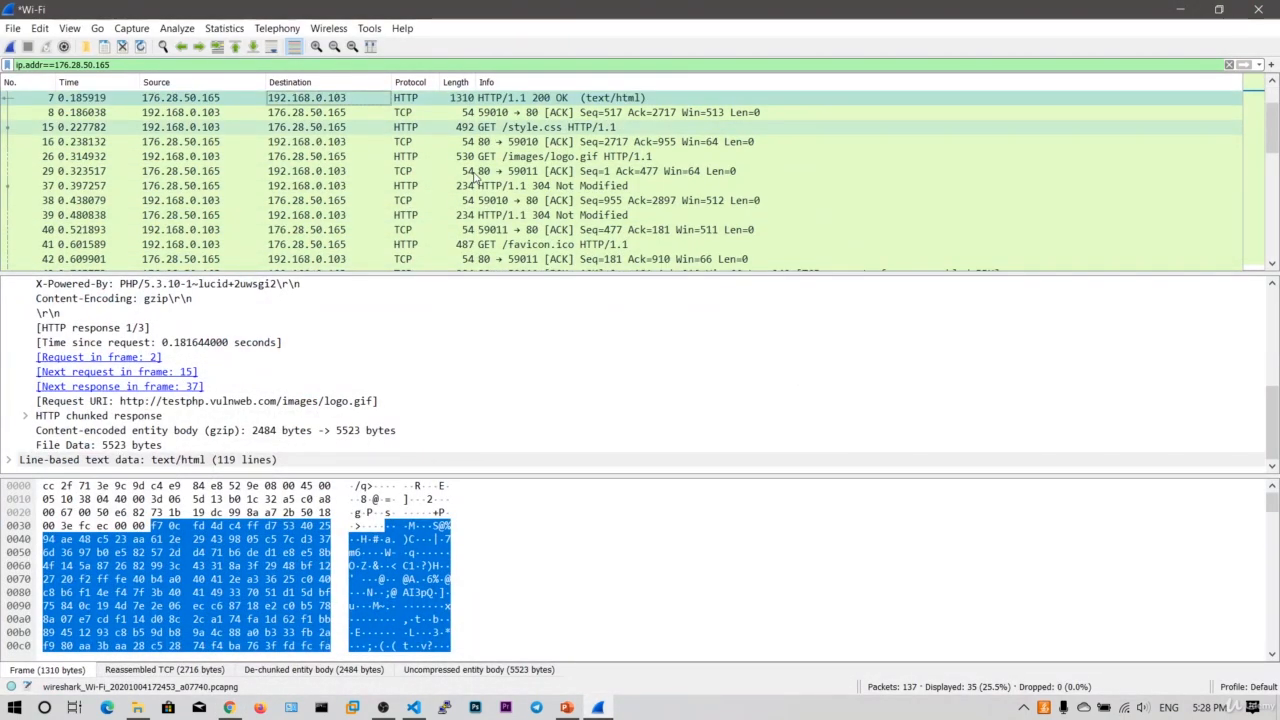
{"action": "scroll", "coordinate": [476, 190], "scroll_direction": "down", "scroll_amount": 3}
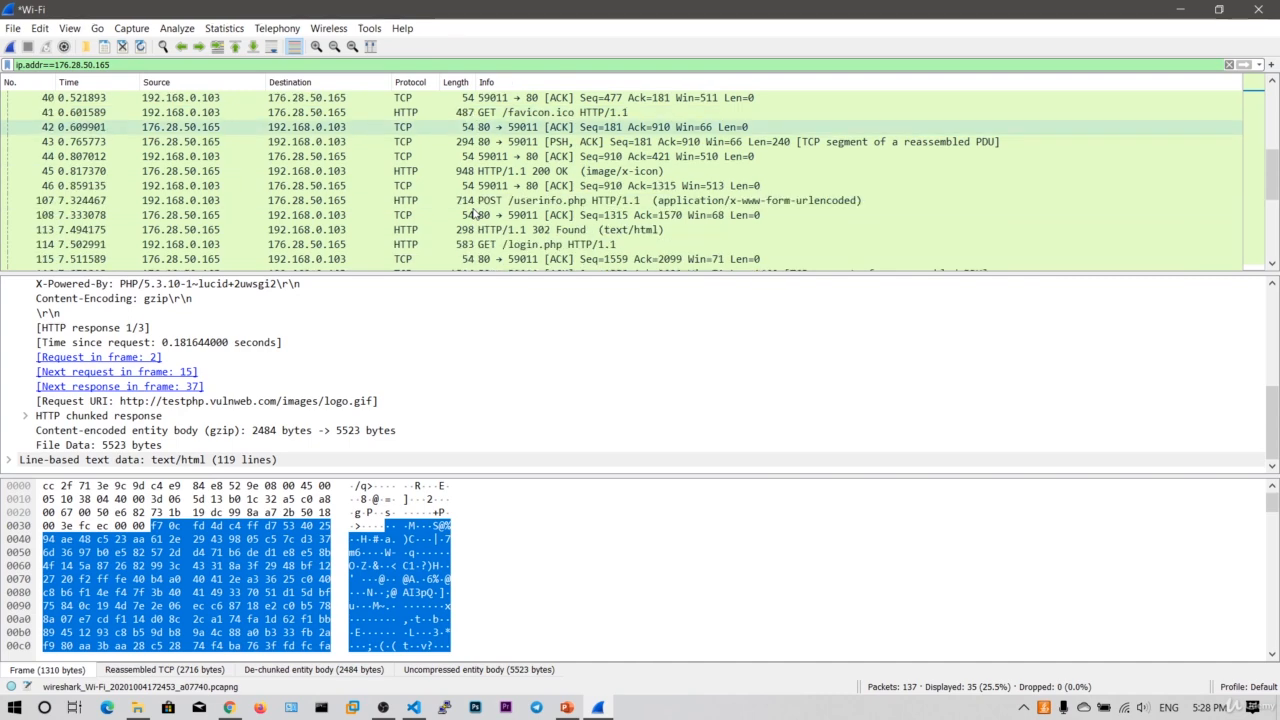
{"action": "left_click", "coordinate": [476, 201]}
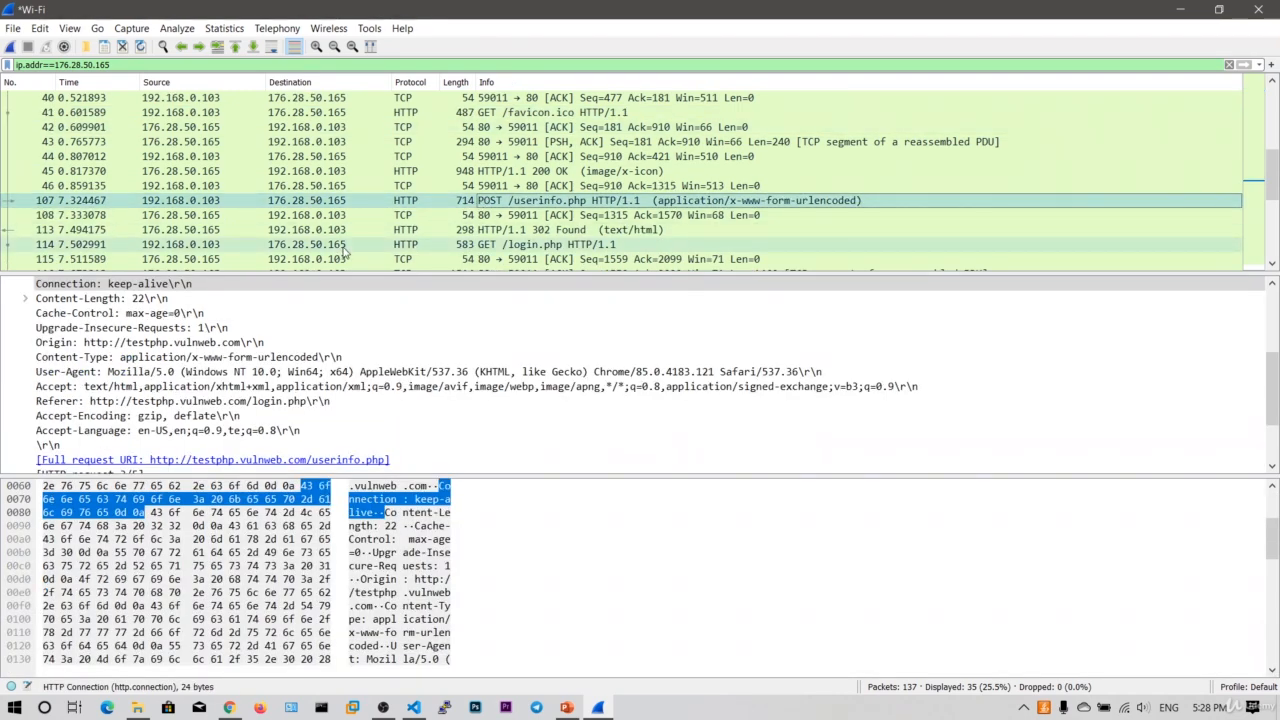
{"action": "scroll", "coordinate": [46, 387], "scroll_direction": "up", "scroll_amount": 4}
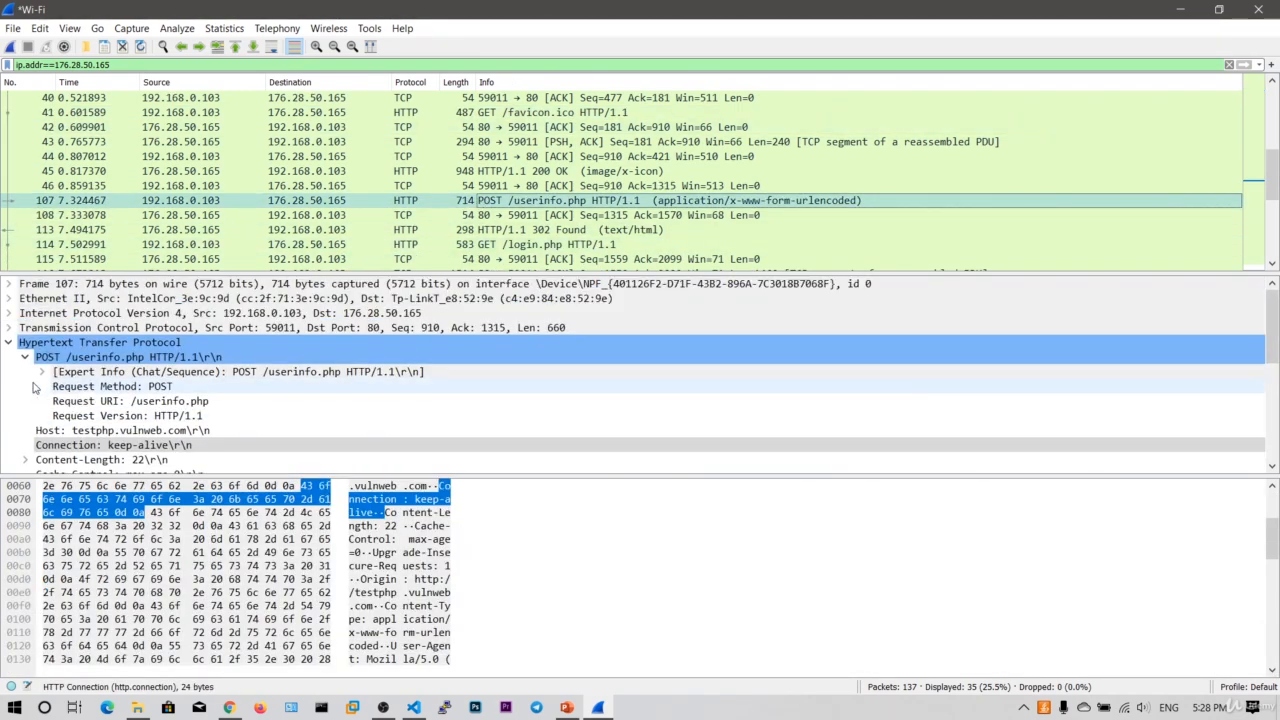
{"action": "left_click", "coordinate": [88, 358]}
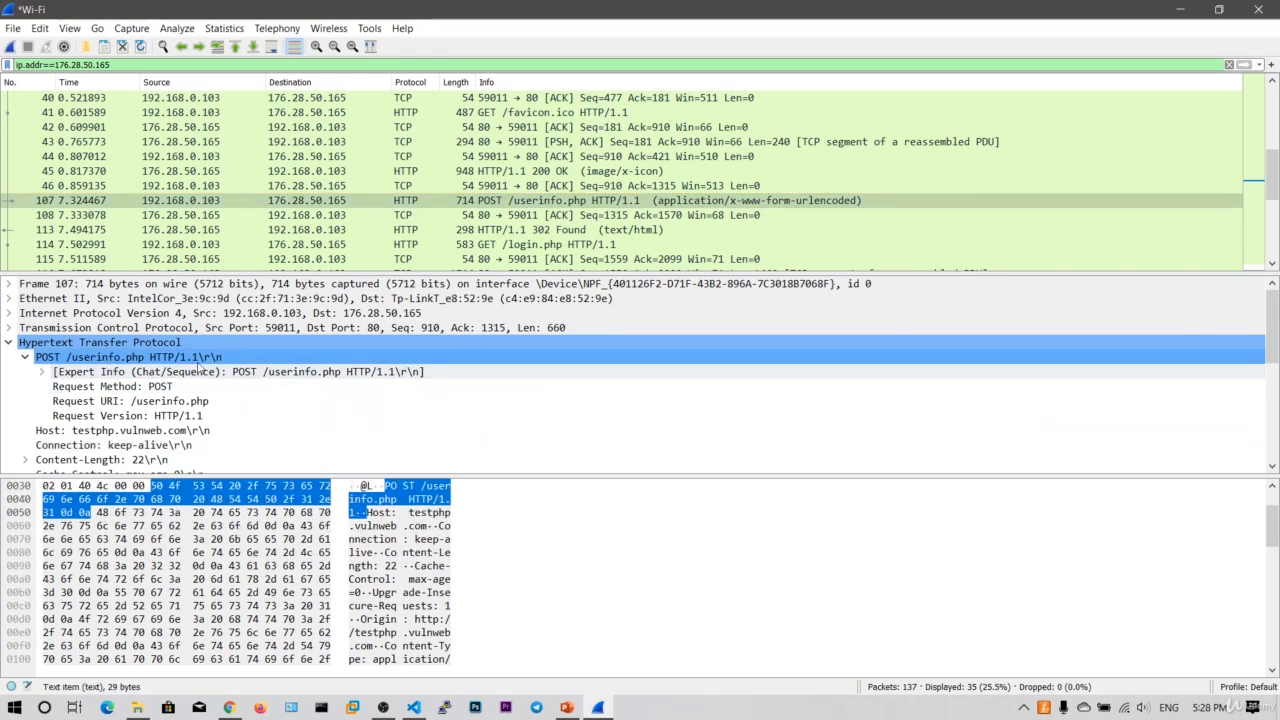
Expand the POST packet's HTML Form URL Encoded section and inspect the submitted form items, including the uname item's details
{"action": "scroll", "coordinate": [96, 380], "scroll_direction": "down", "scroll_amount": 1}
{"action": "scroll", "coordinate": [96, 380], "scroll_direction": "down", "scroll_amount": 3}
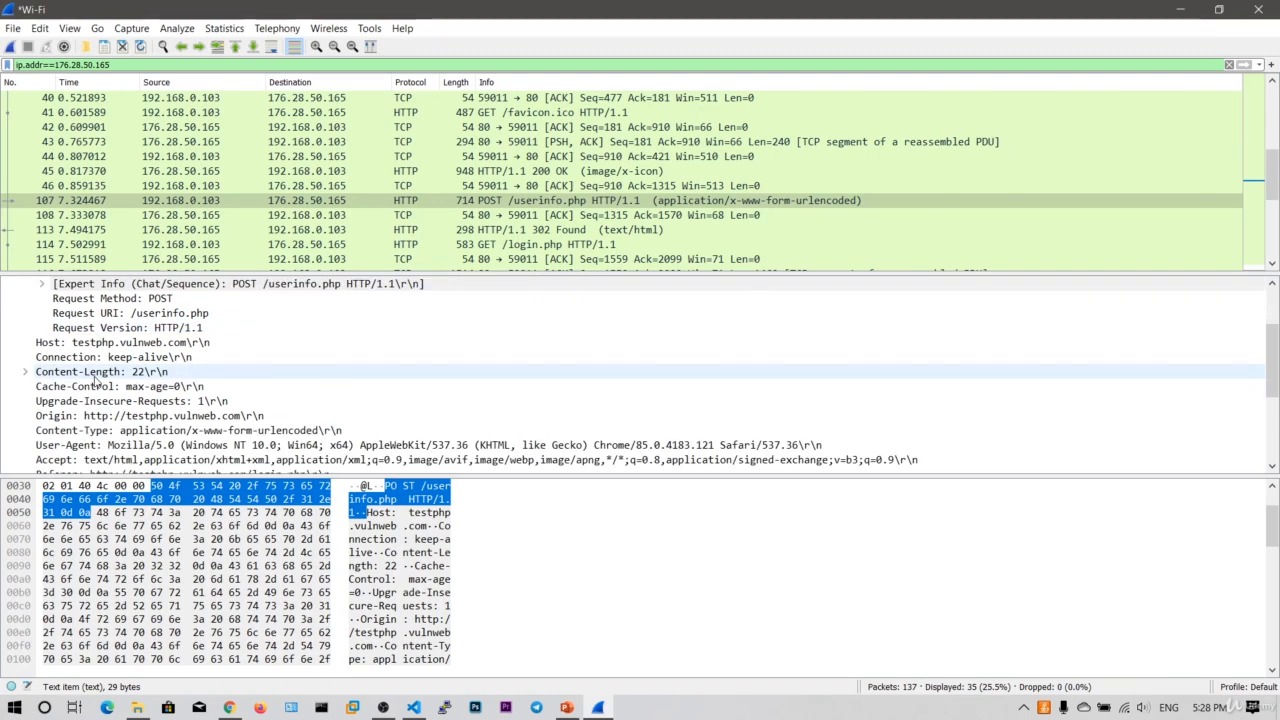
{"action": "scroll", "coordinate": [96, 380], "scroll_direction": "down", "scroll_amount": 2}
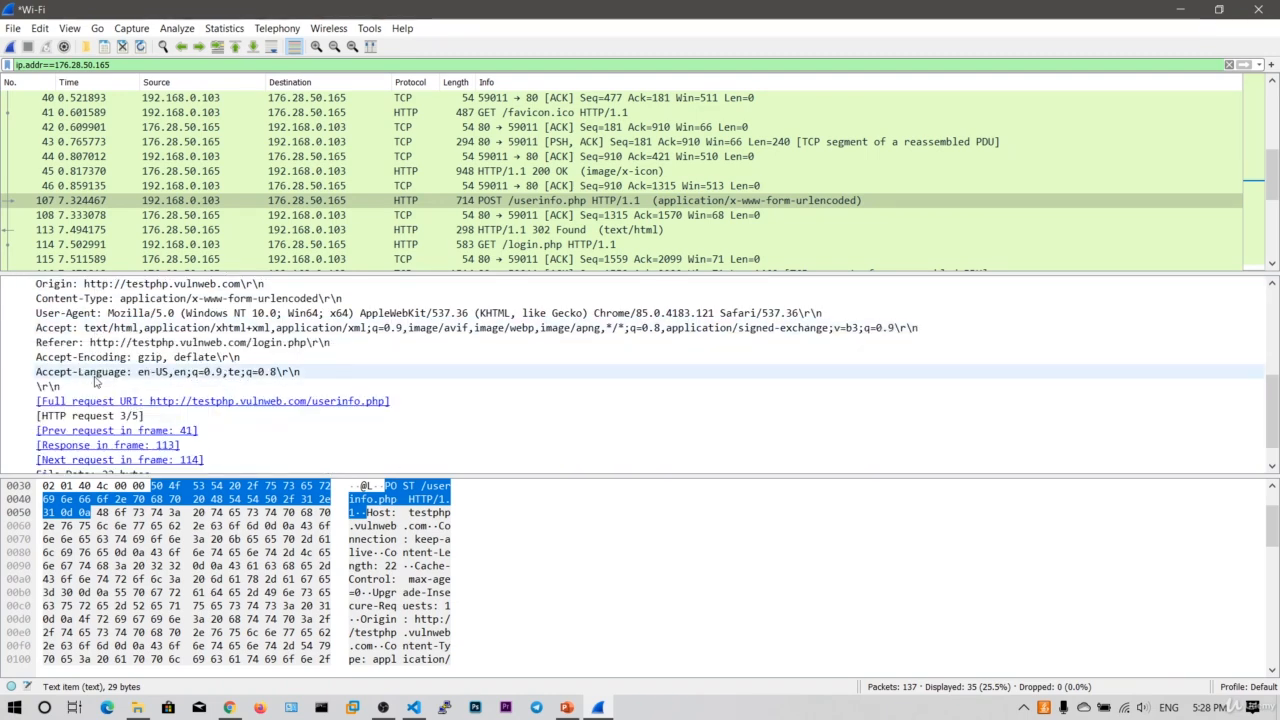
{"action": "double_click", "coordinate": [32, 459]}
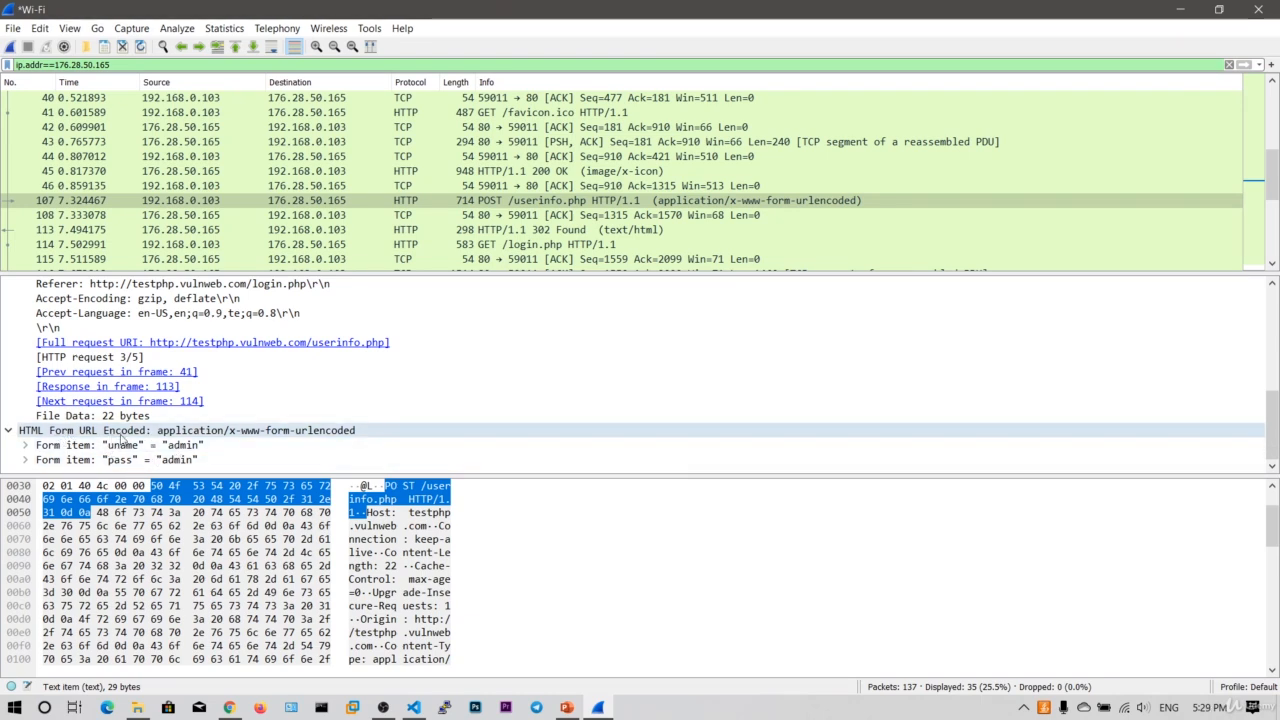
{"action": "left_click", "coordinate": [25, 445]}
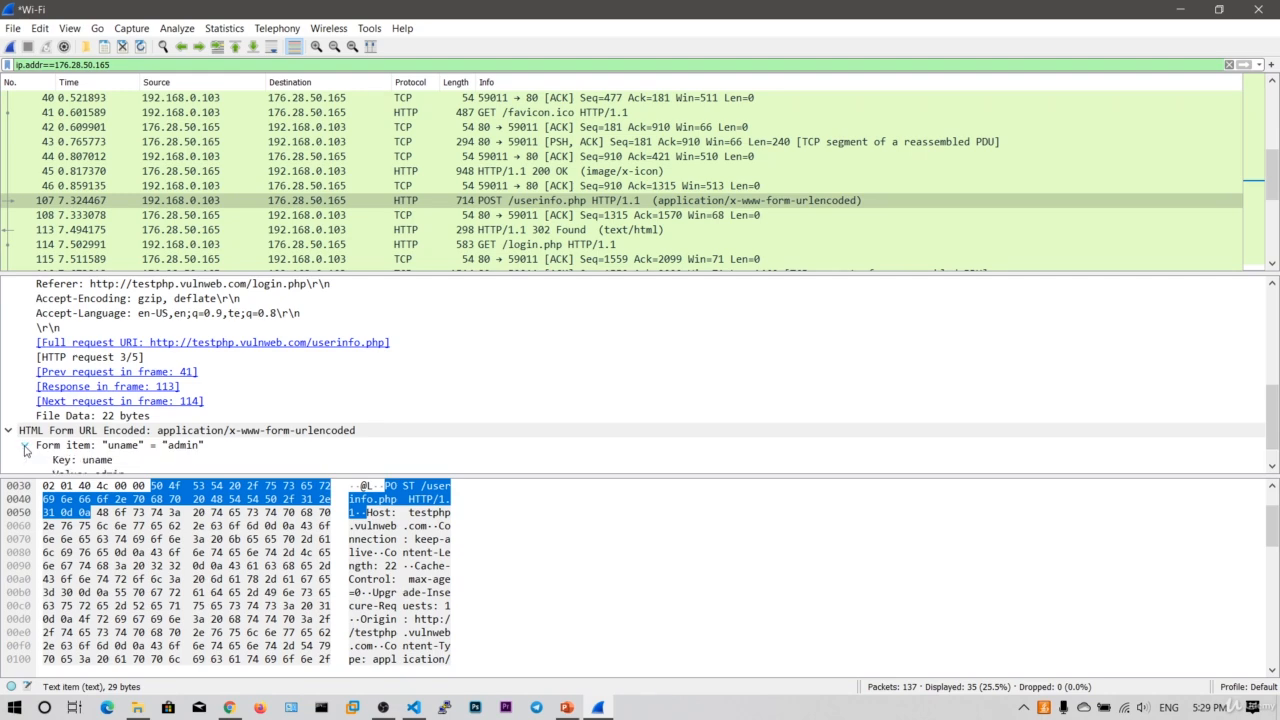
{"action": "left_click", "coordinate": [25, 445]}
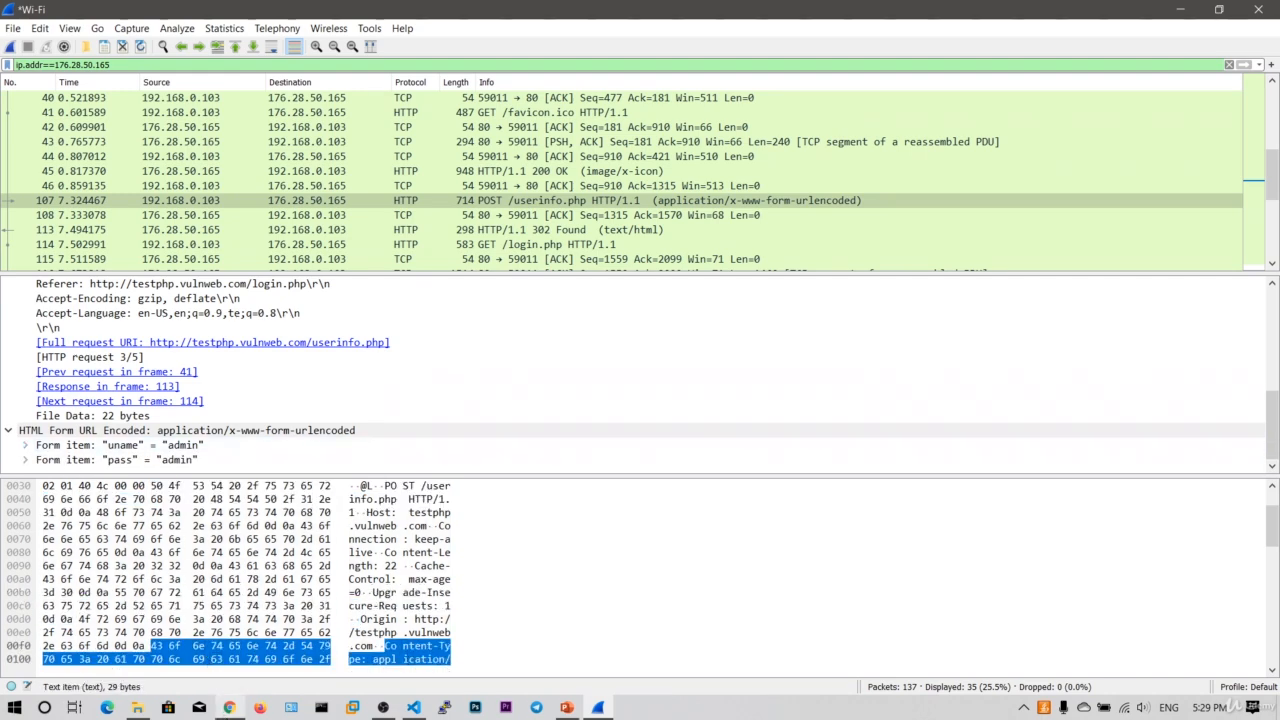
Switch to Chrome to check the login form's username and password fields, and return to Wireshark
{"action": "left_click", "coordinate": [230, 707]}
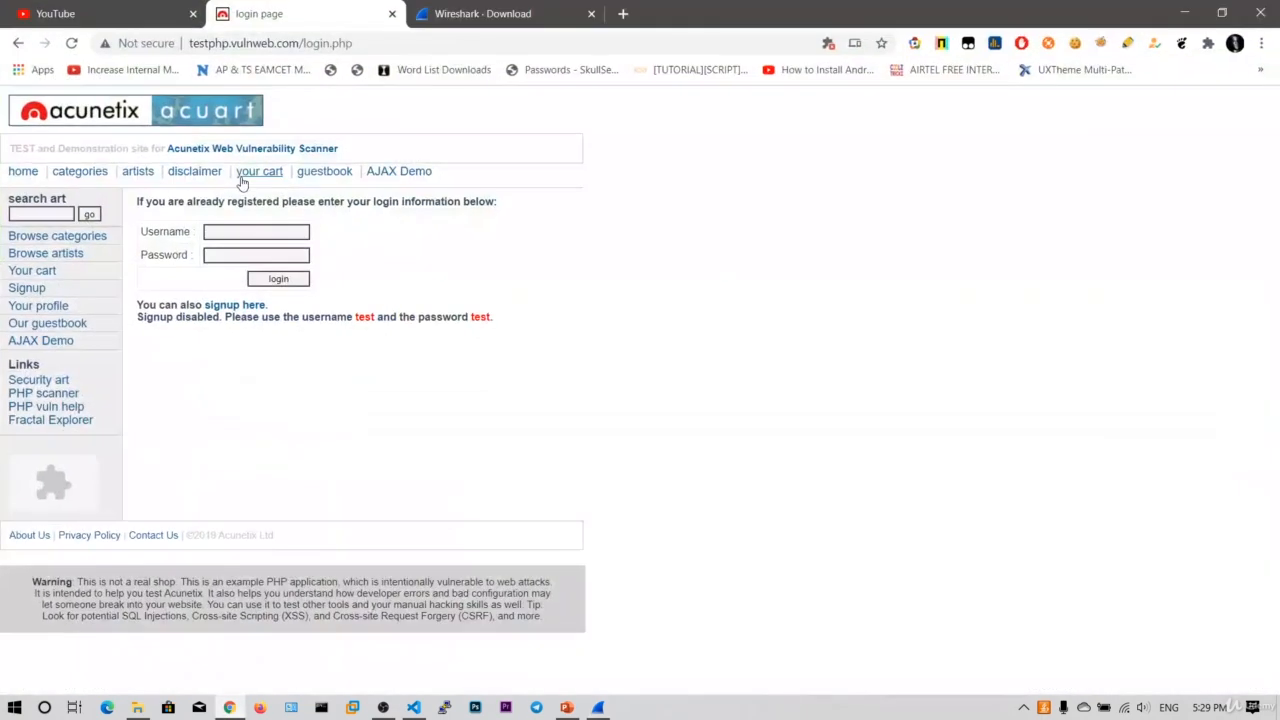
{"action": "triple_click", "coordinate": [171, 230]}
{"action": "left_click", "coordinate": [168, 231]}
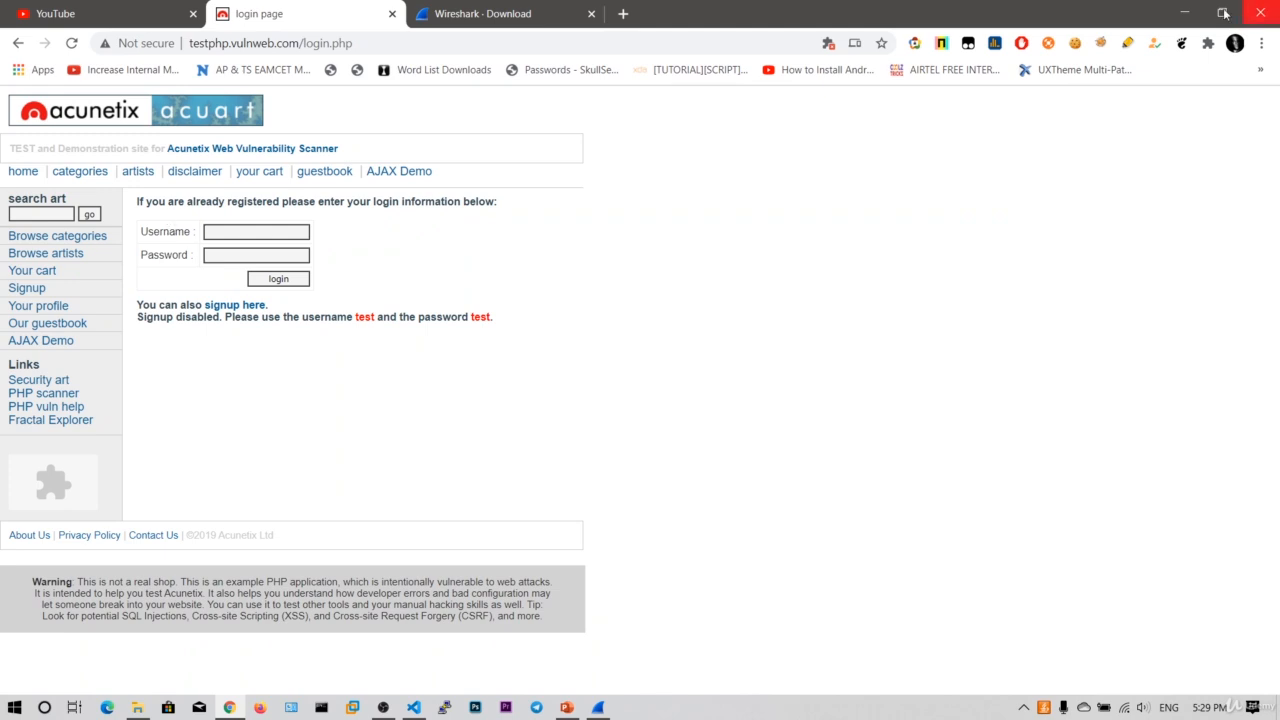
{"action": "left_click", "coordinate": [1187, 13]}
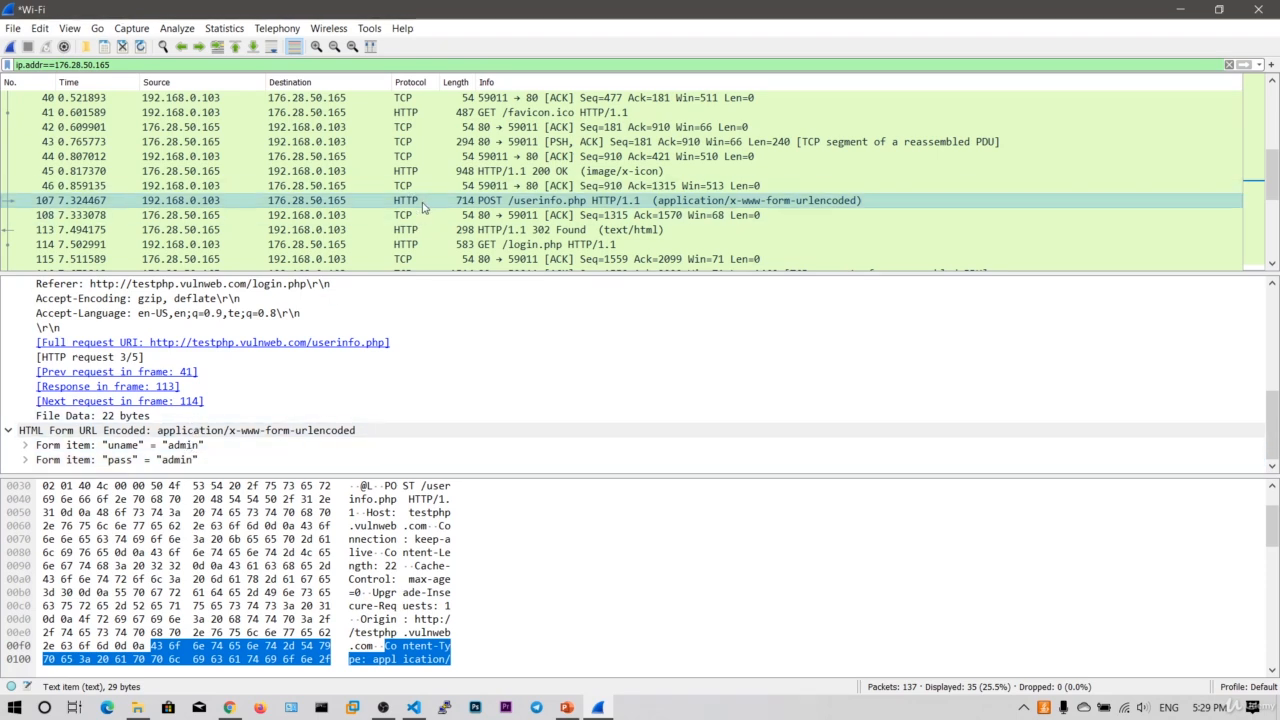
Compare the POST packet's uname and pass form items with their bytes, and skim the filtered packet list
{"action": "left_click", "coordinate": [196, 459]}
{"action": "left_click", "coordinate": [197, 446]}
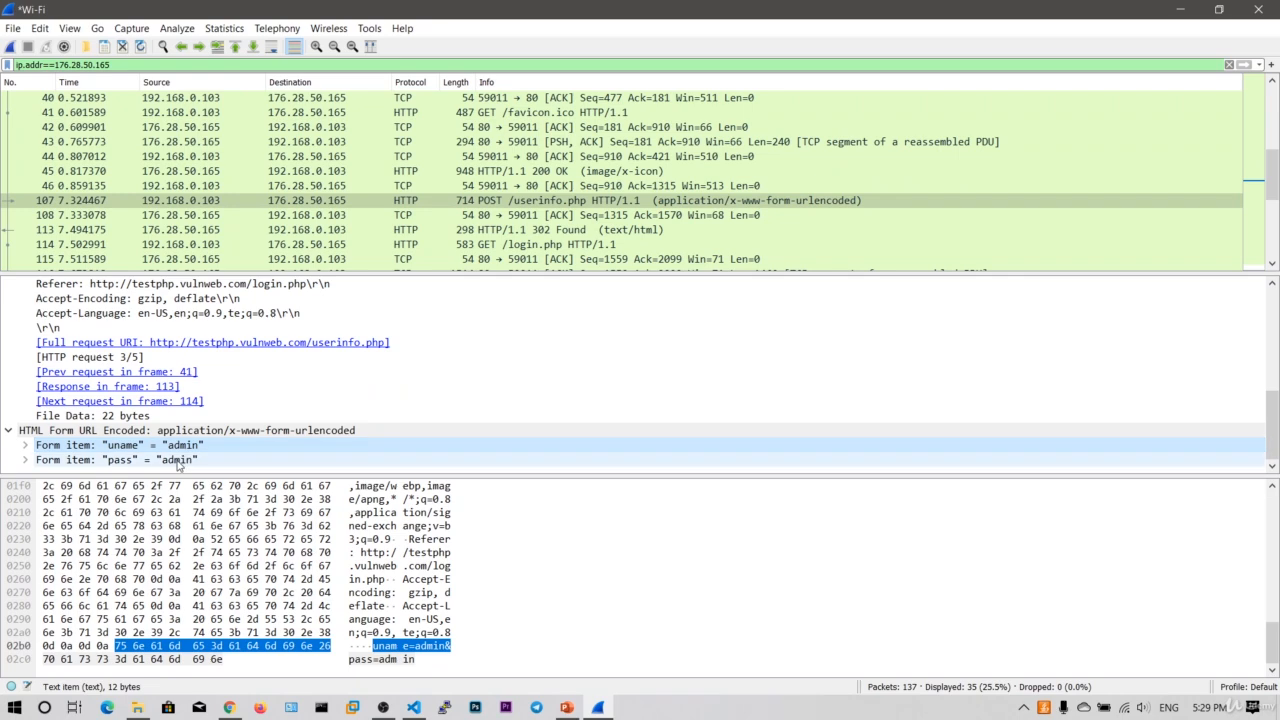
{"action": "left_click", "coordinate": [183, 460]}
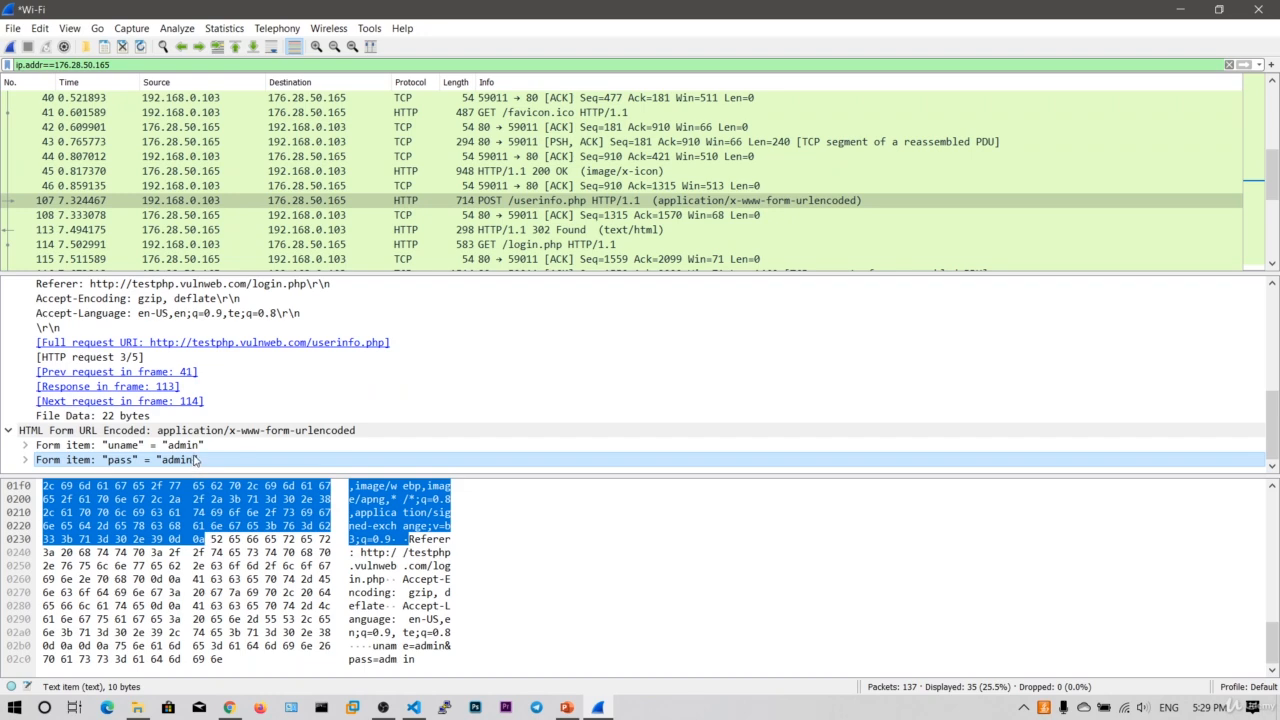
{"action": "key", "text": "Up"}
{"action": "scroll", "coordinate": [400, 188], "scroll_direction": "up", "scroll_amount": 4}
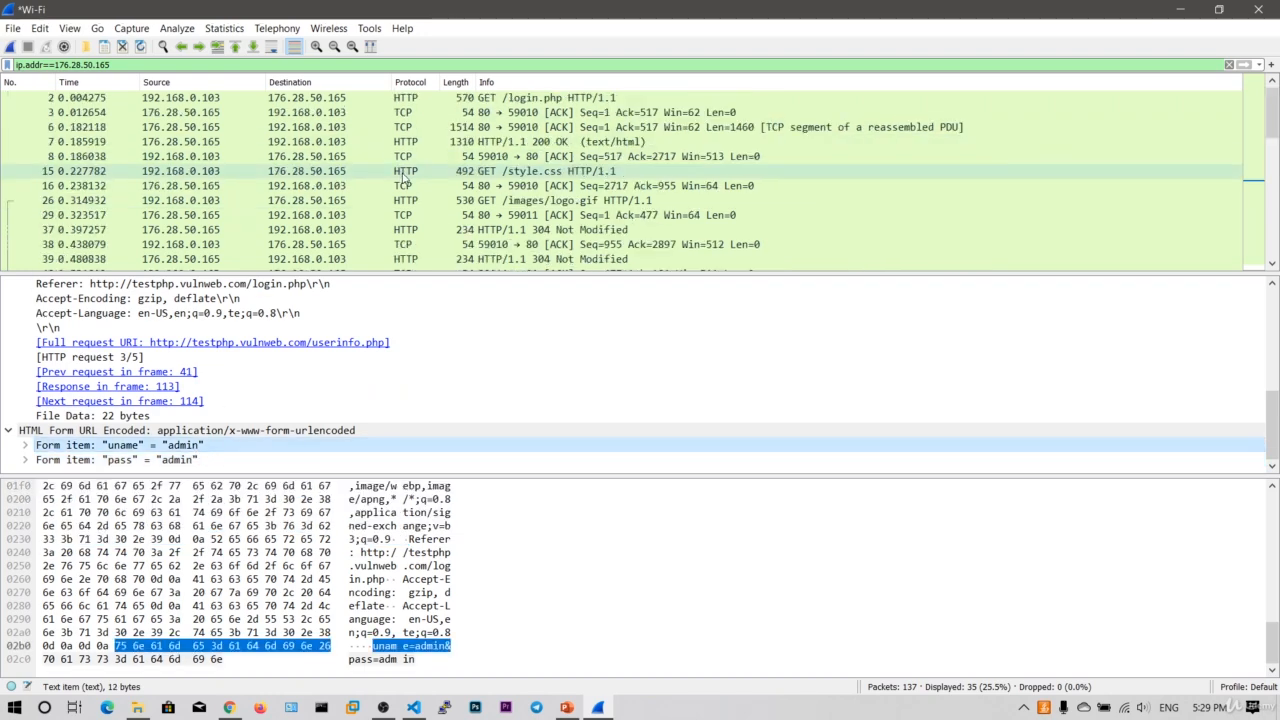
{"action": "scroll", "coordinate": [400, 188], "scroll_direction": "down", "scroll_amount": 8}
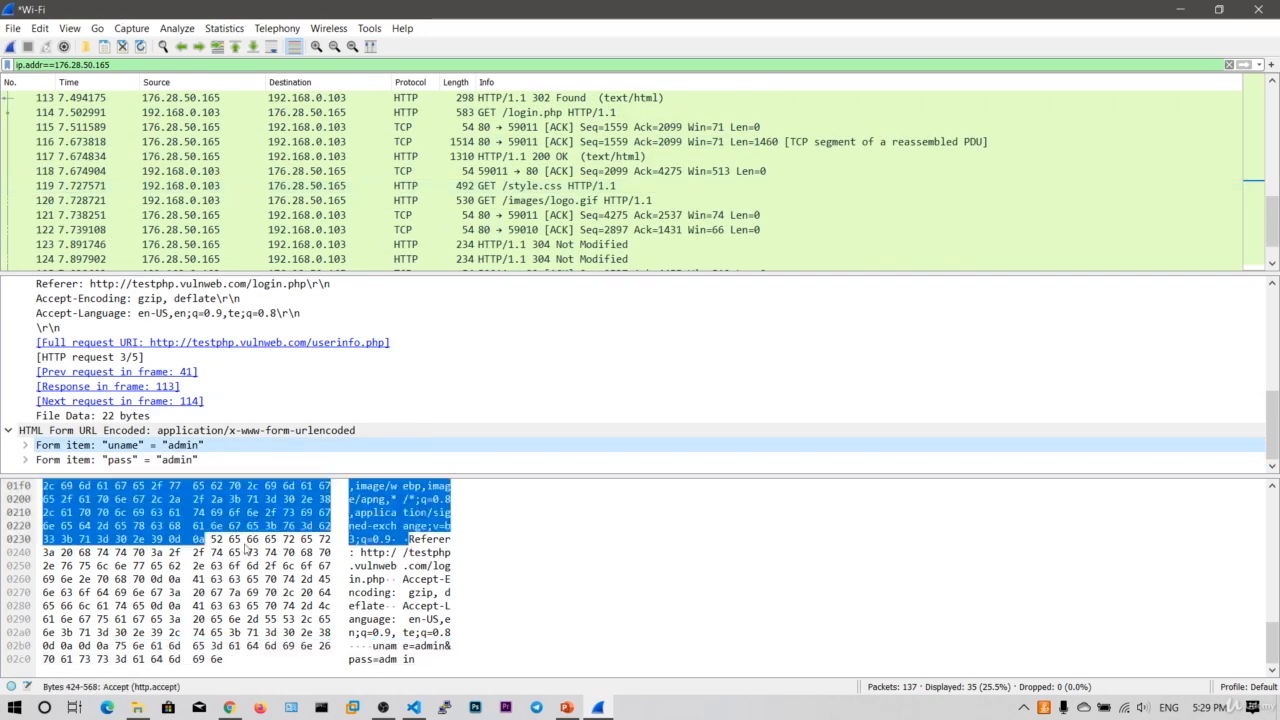
Check the login page's address and connection security details in Chrome, and return to Wireshark
{"action": "left_click", "coordinate": [229, 707]}
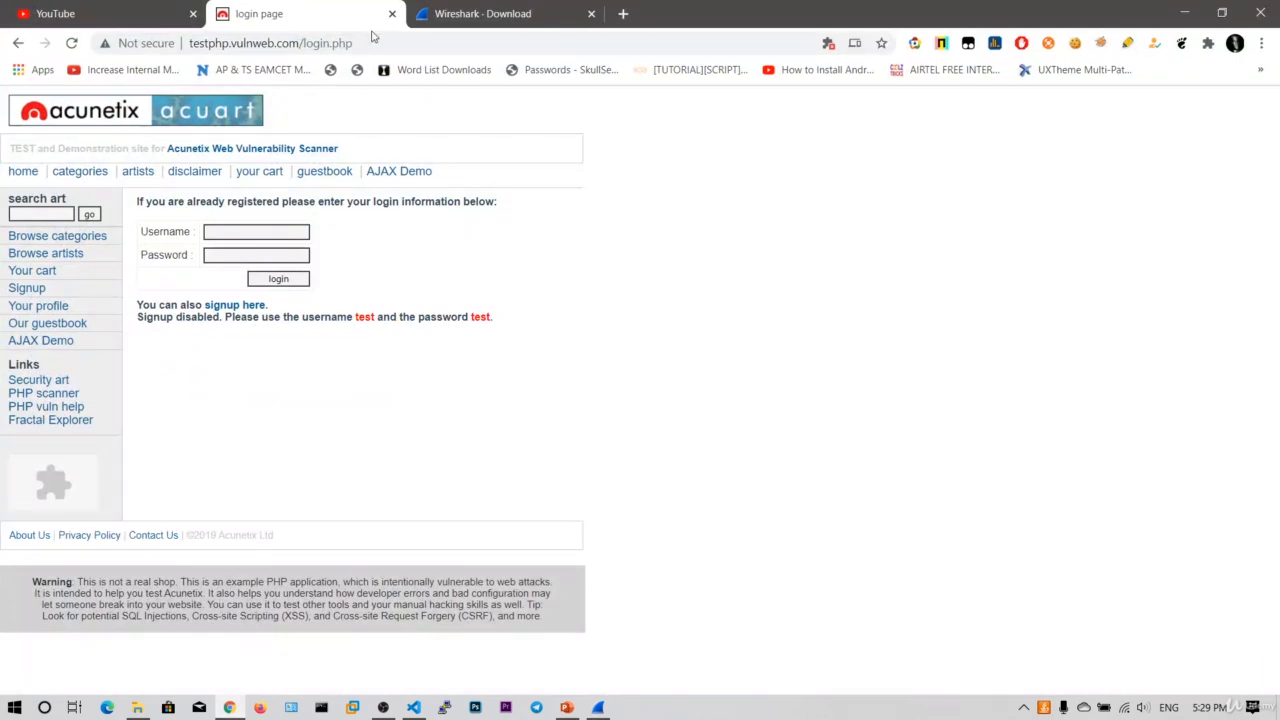
{"action": "left_click_drag", "start_coordinate": [354, 43], "coordinate": [190, 43]}
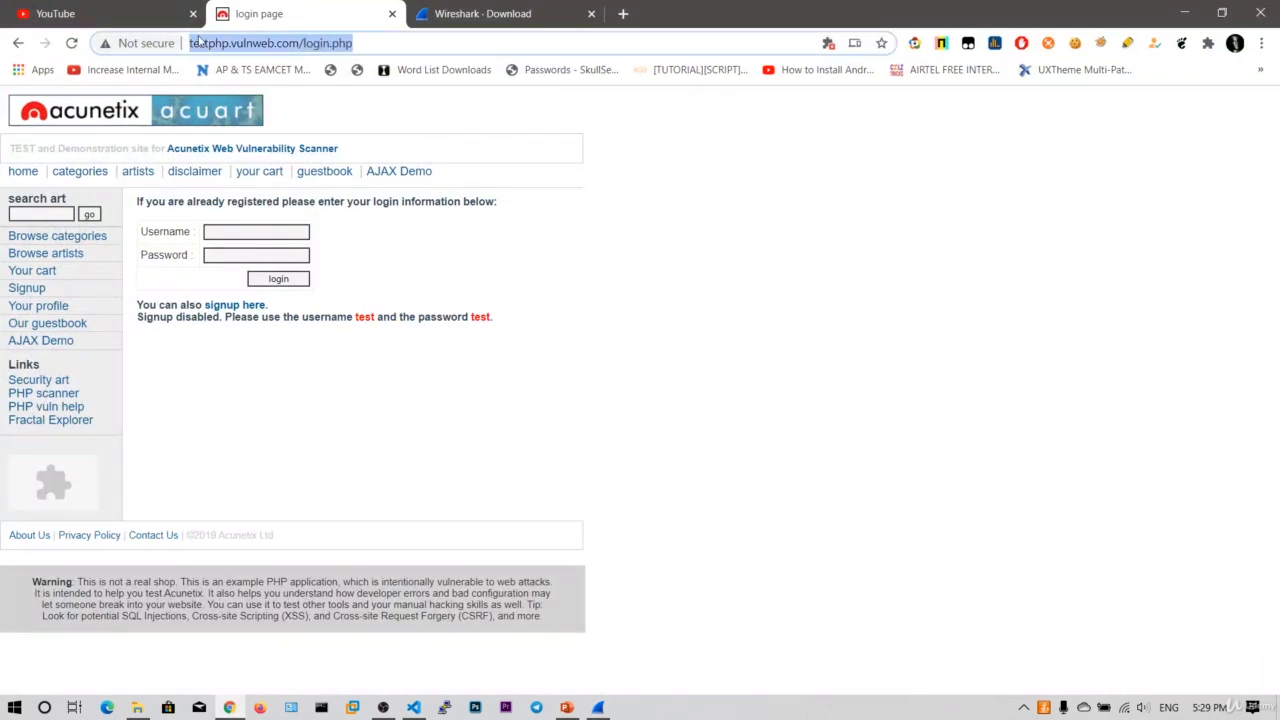
{"action": "left_click", "coordinate": [377, 40]}
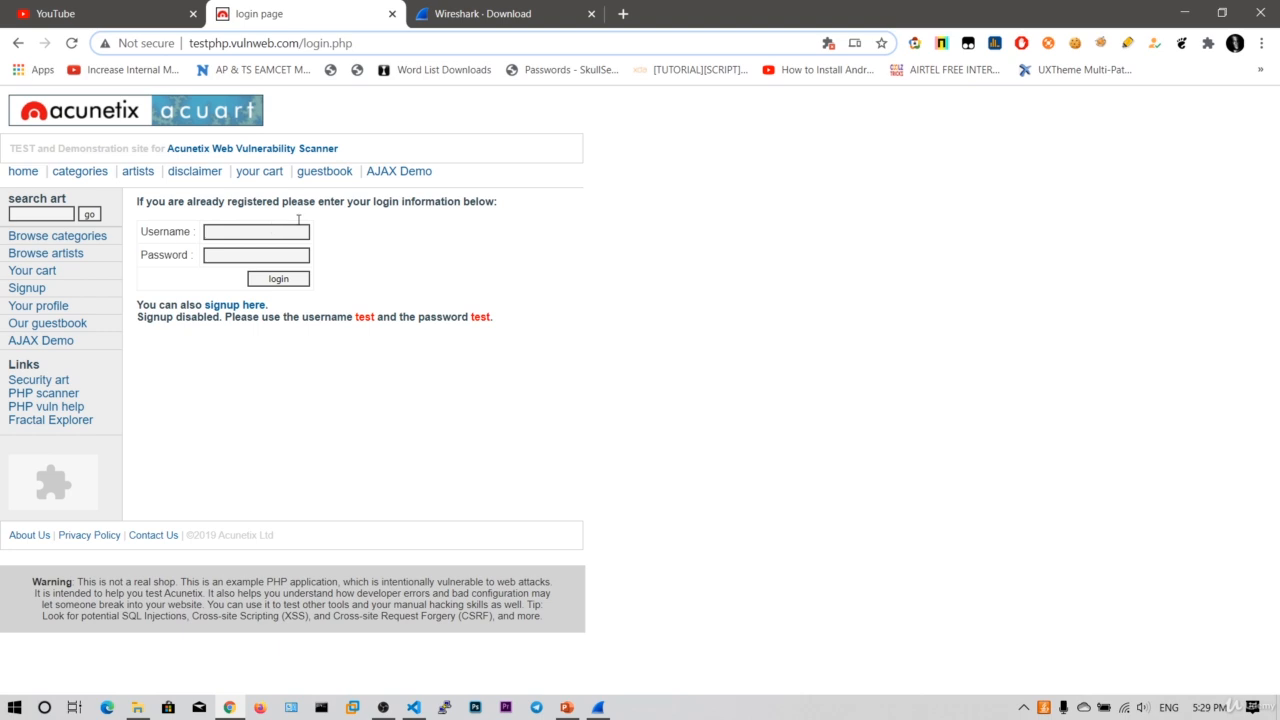
{"action": "left_click", "coordinate": [150, 44]}
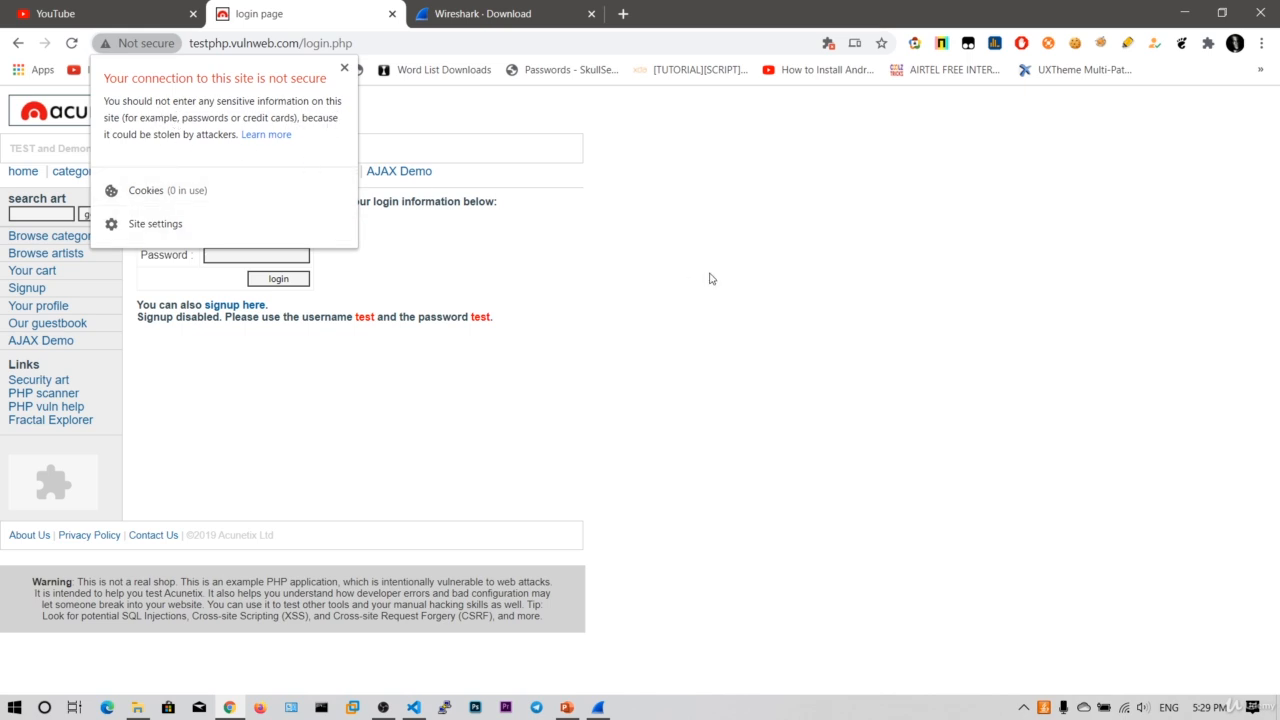
{"action": "left_click", "coordinate": [712, 278]}
{"action": "left_click", "coordinate": [1203, 10]}
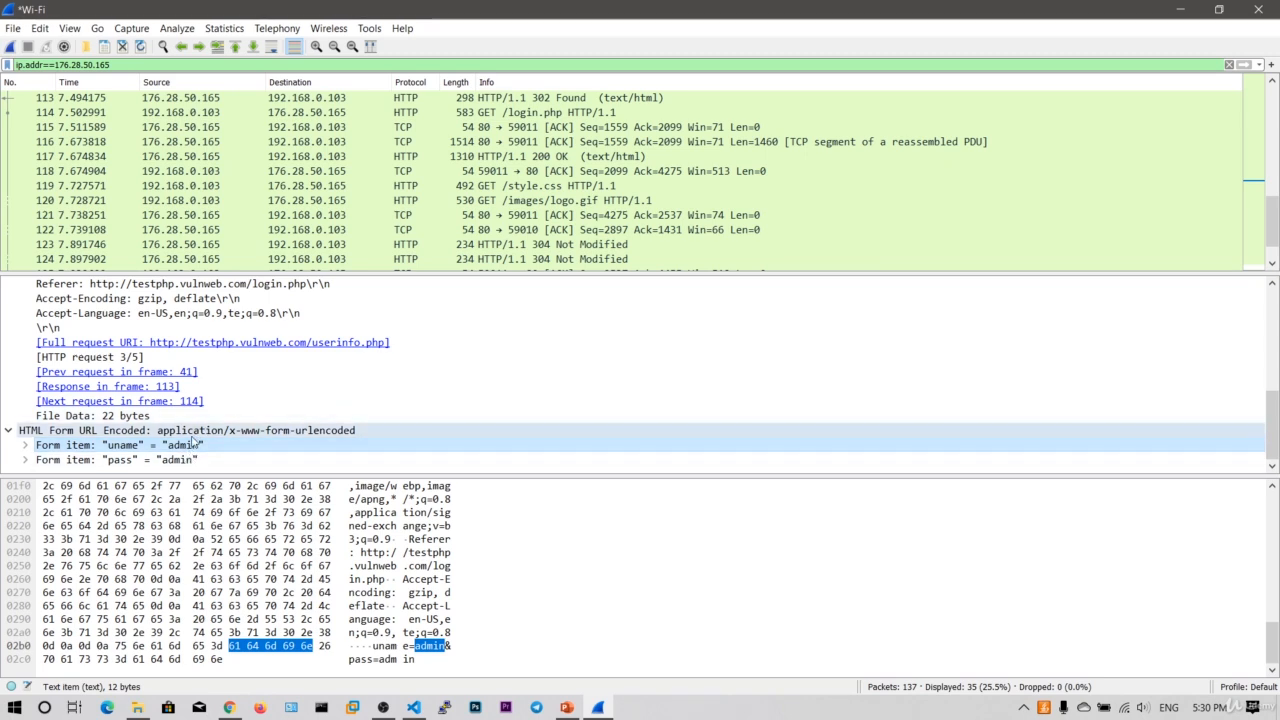
Highlight the uname and pass form items again to locate the submitted values in the packet bytes
{"action": "left_click", "coordinate": [166, 460]}
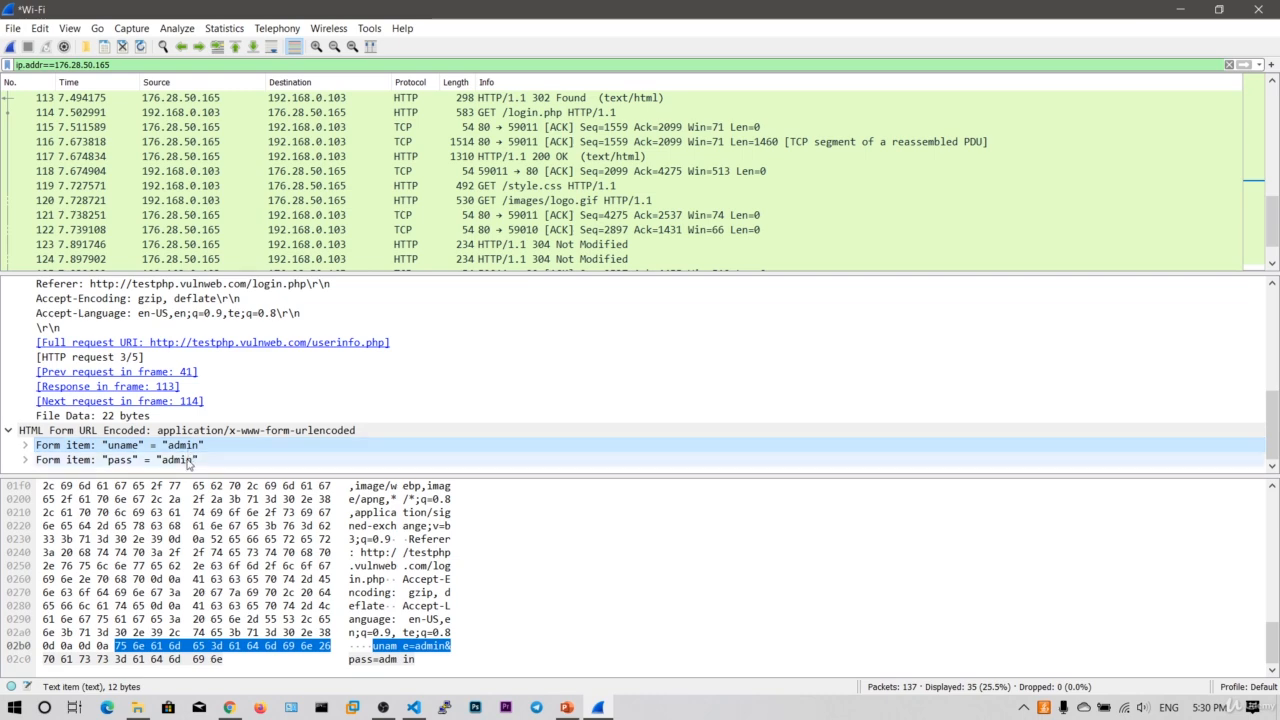
{"action": "left_click", "coordinate": [189, 447]}
{"action": "left_click", "coordinate": [188, 461]}
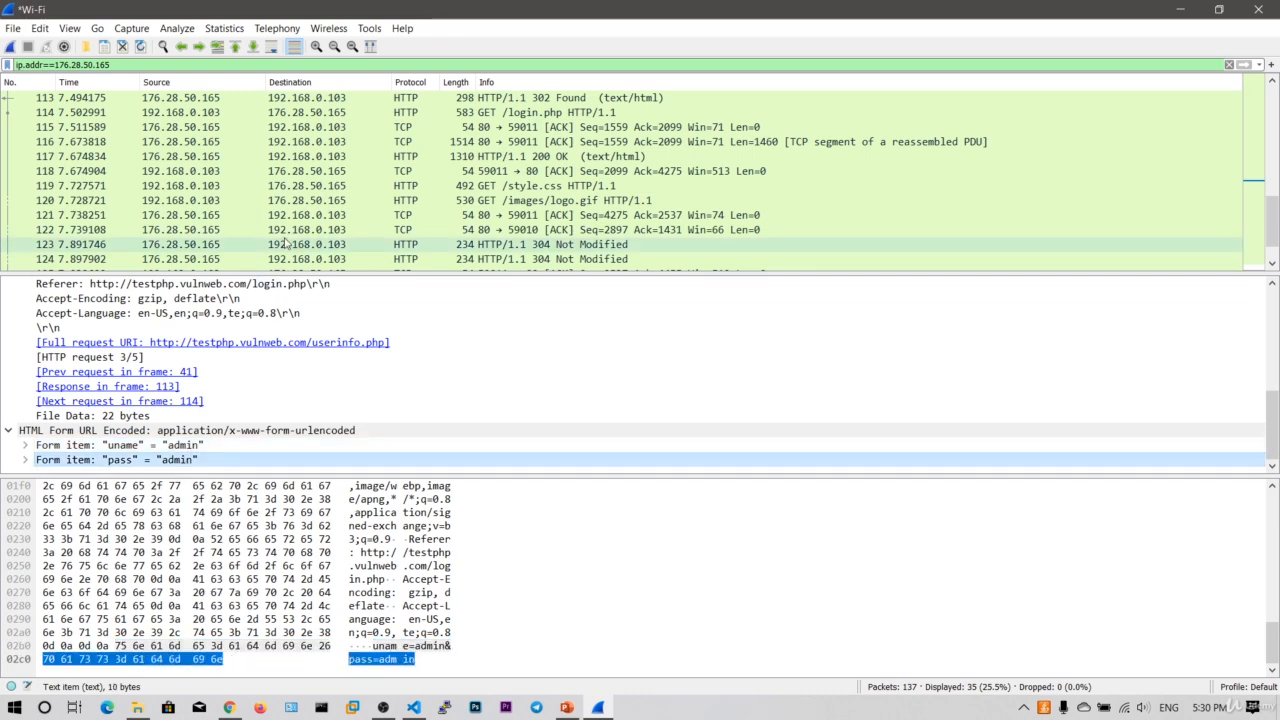
{"action": "scroll", "coordinate": [330, 175], "scroll_direction": "up", "scroll_amount": 8}
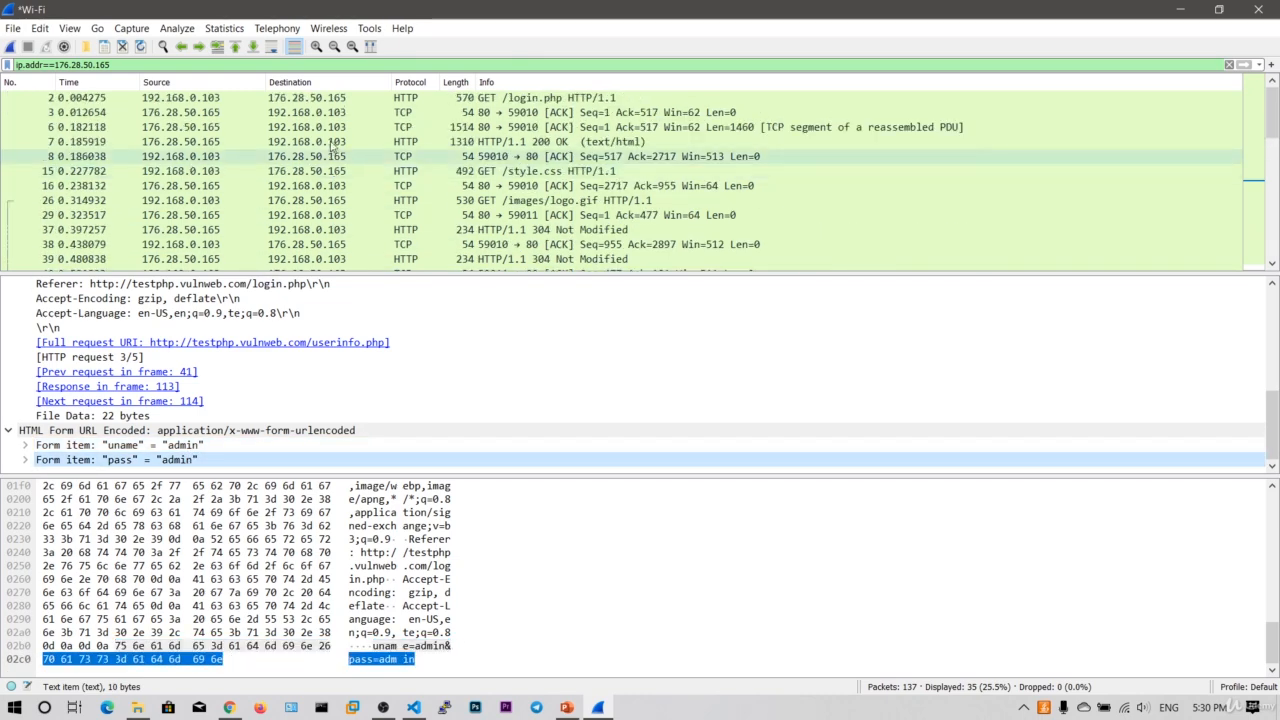
Reopen the login page's Not secure notice in Chrome, dismiss it, and return to Wireshark
{"action": "left_click", "coordinate": [230, 708]}
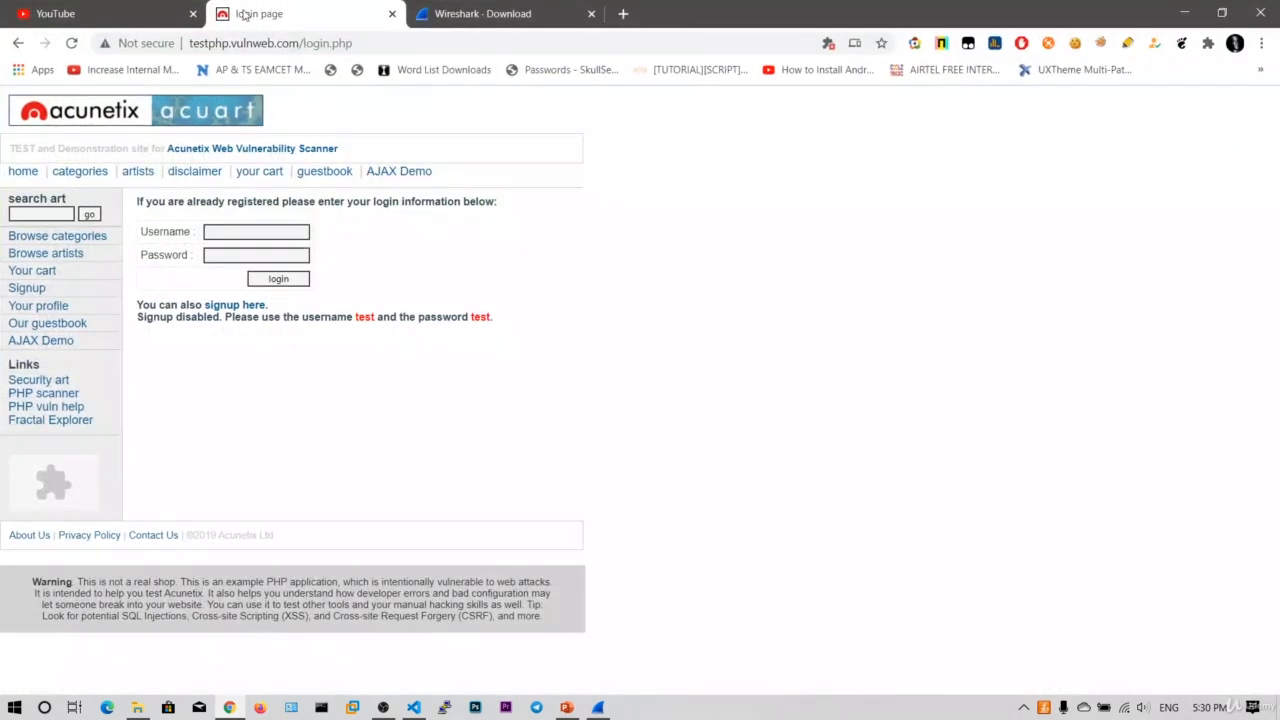
{"action": "left_click", "coordinate": [145, 44]}
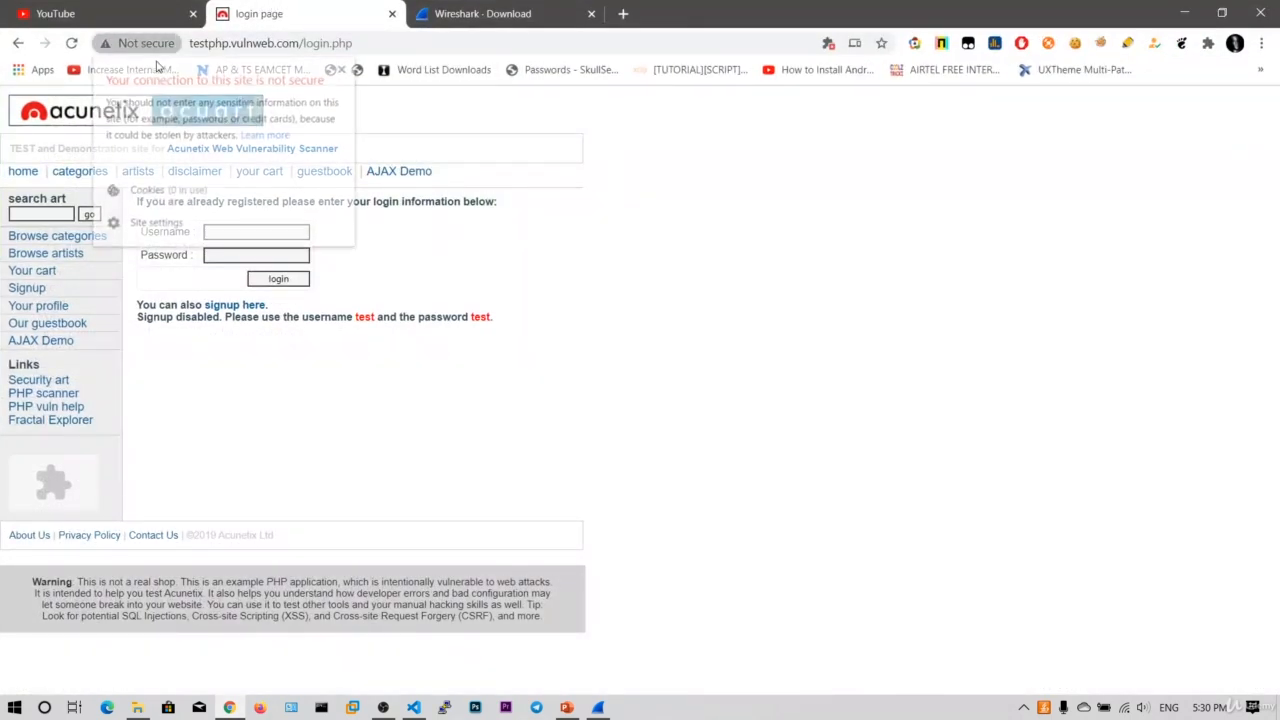
{"action": "left_click", "coordinate": [345, 68]}
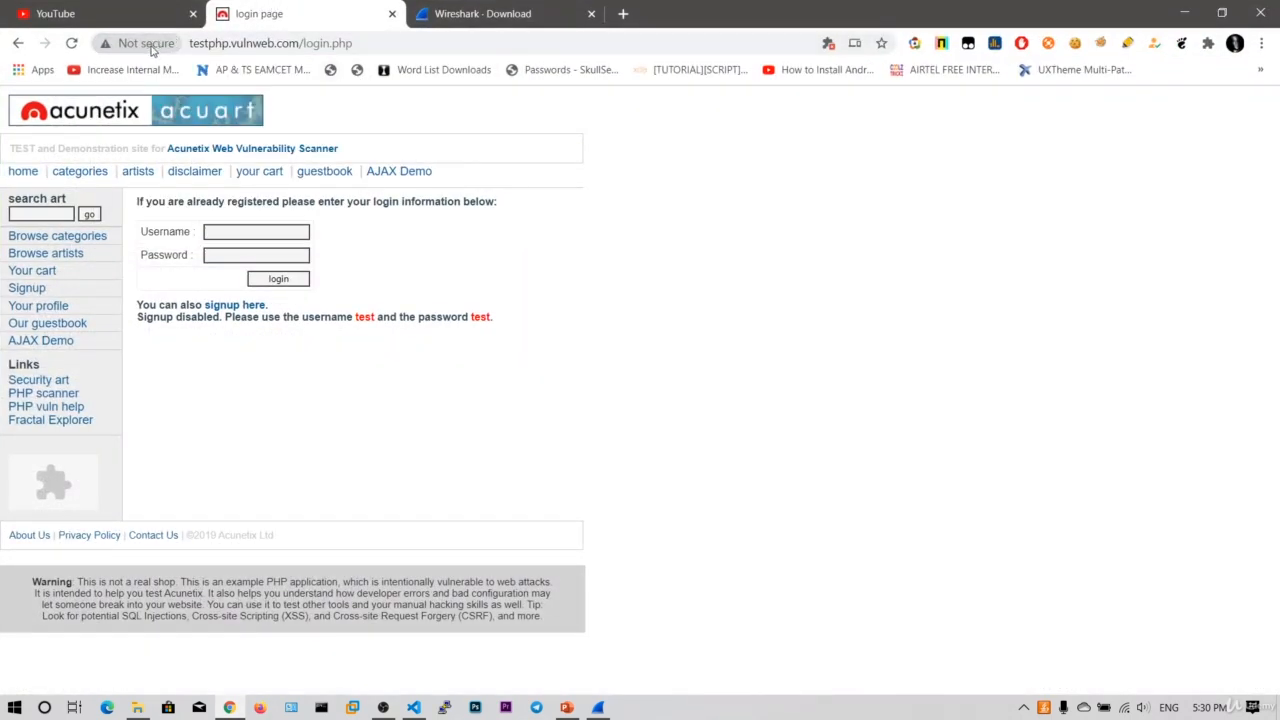
{"action": "left_click", "coordinate": [1184, 12]}
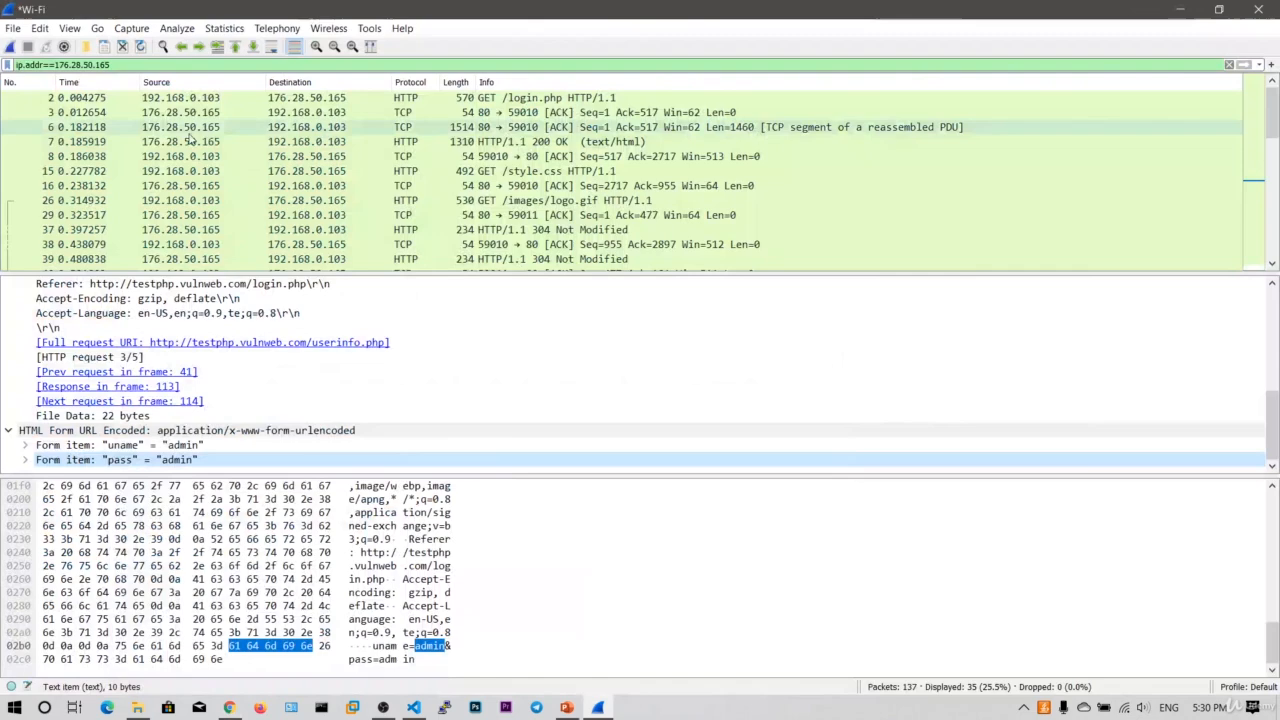
Follow the TCP stream of packet 2, the GET /login.php request to 176.28.50.165
{"action": "left_click", "coordinate": [302, 100]}
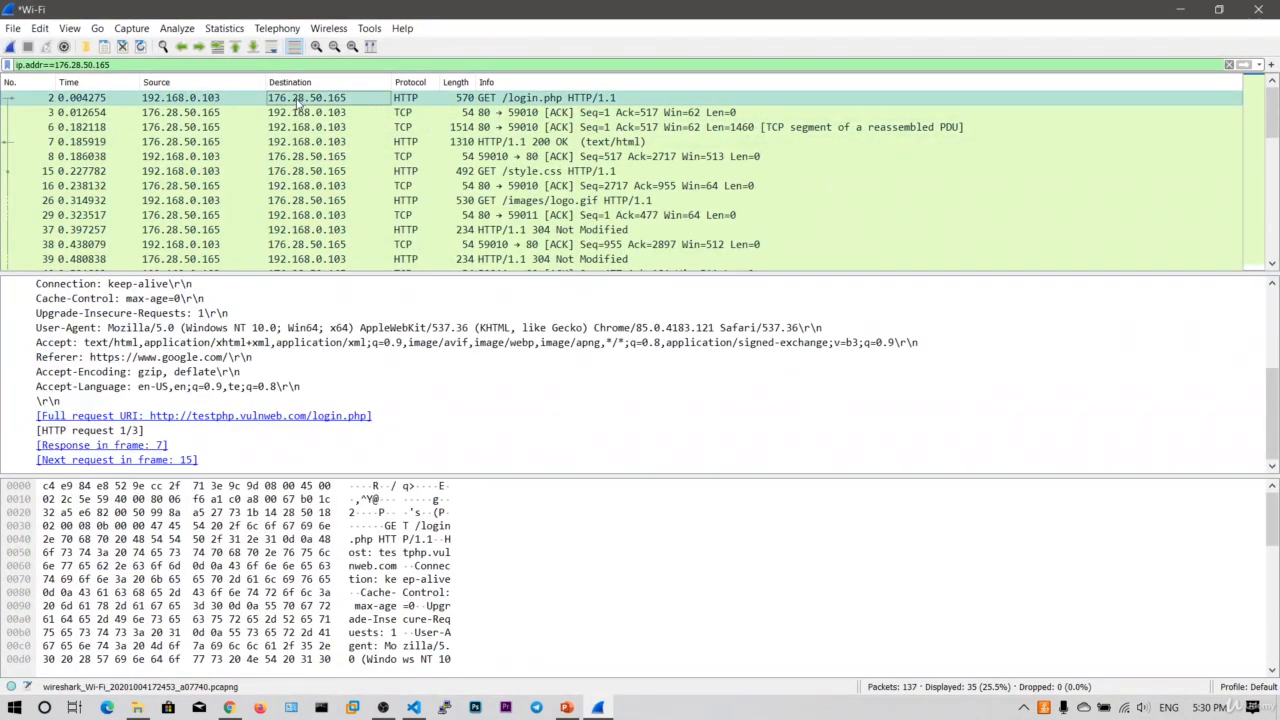
{"action": "right_click", "coordinate": [299, 99]}
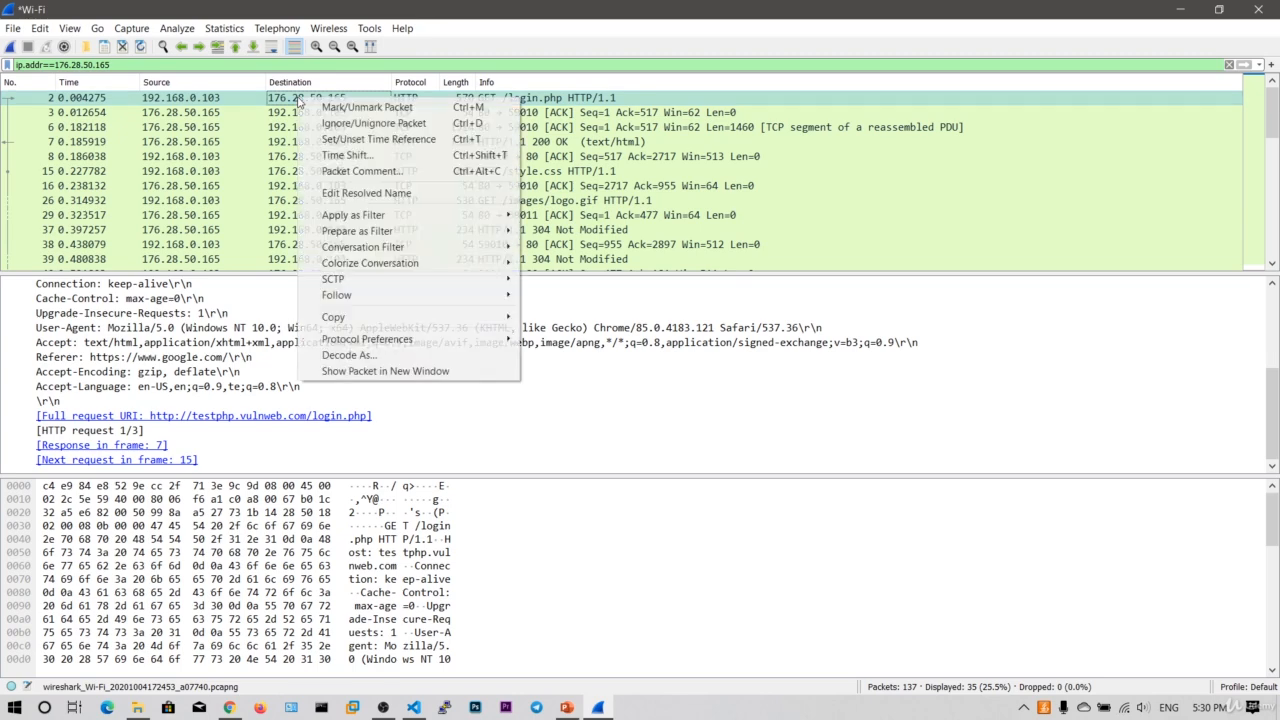
{"action": "mouse_move", "coordinate": [368, 296]}
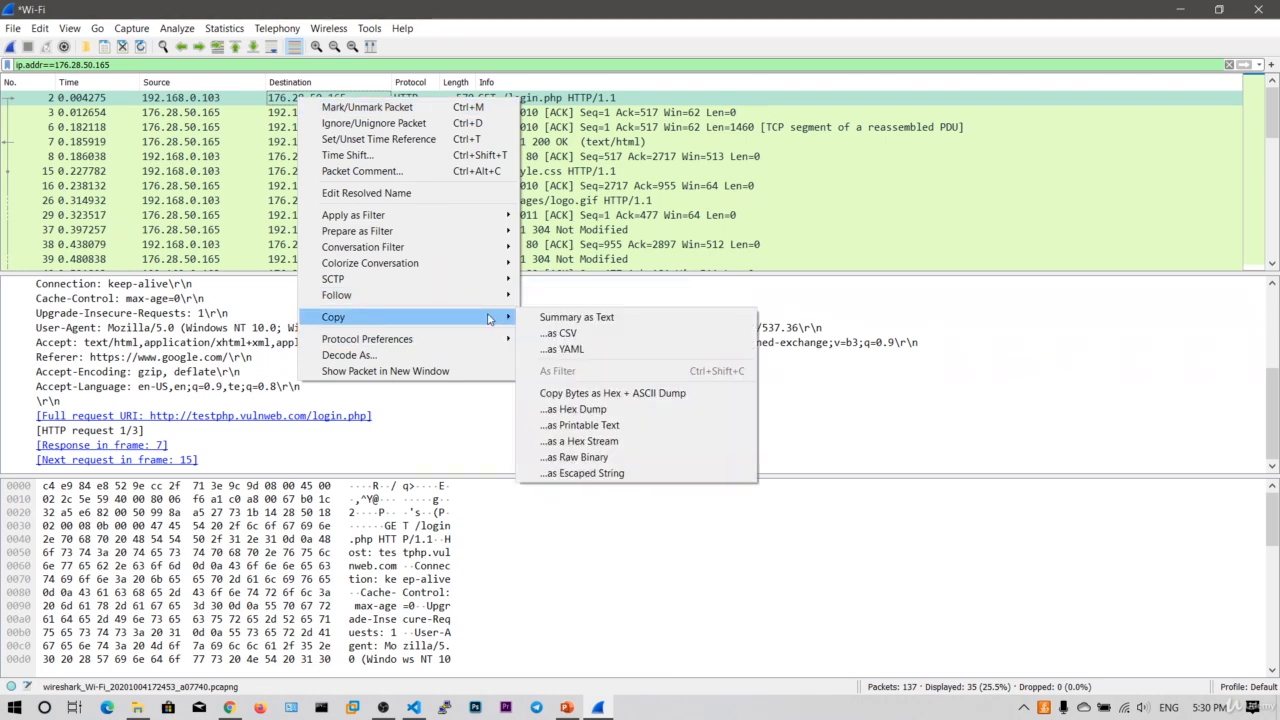
{"action": "mouse_move", "coordinate": [467, 300]}
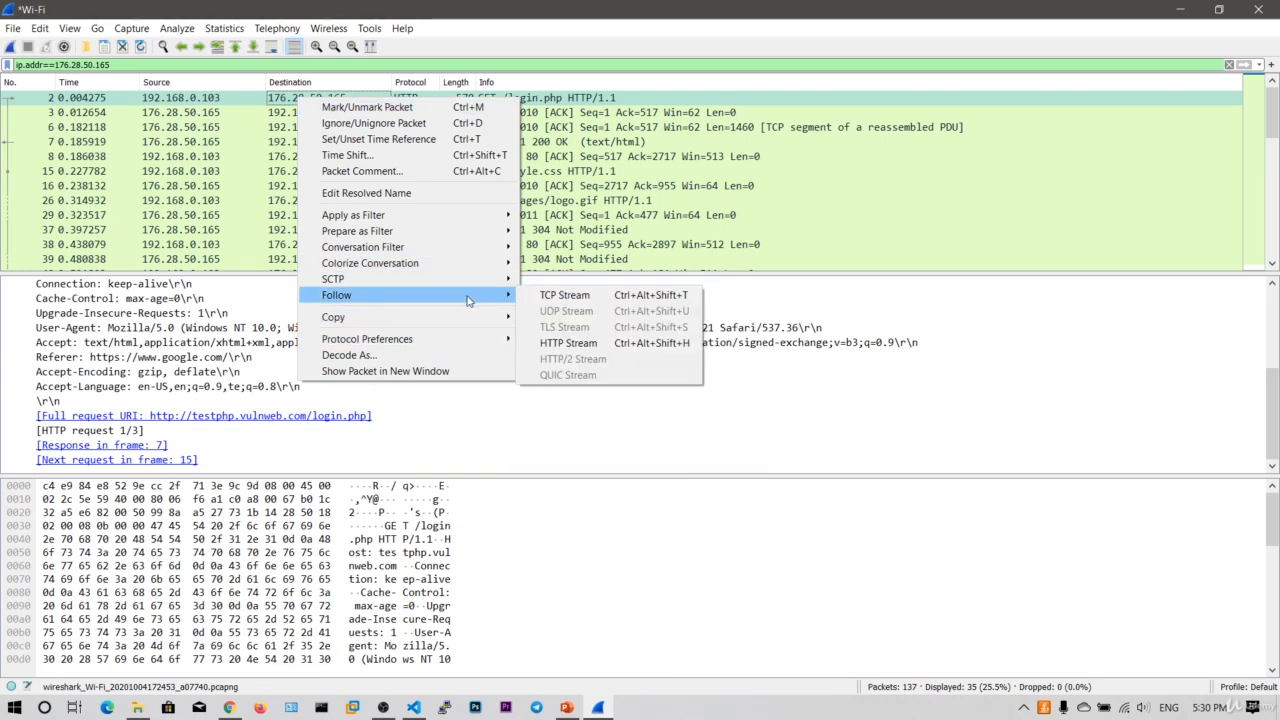
{"action": "left_click", "coordinate": [589, 303]}
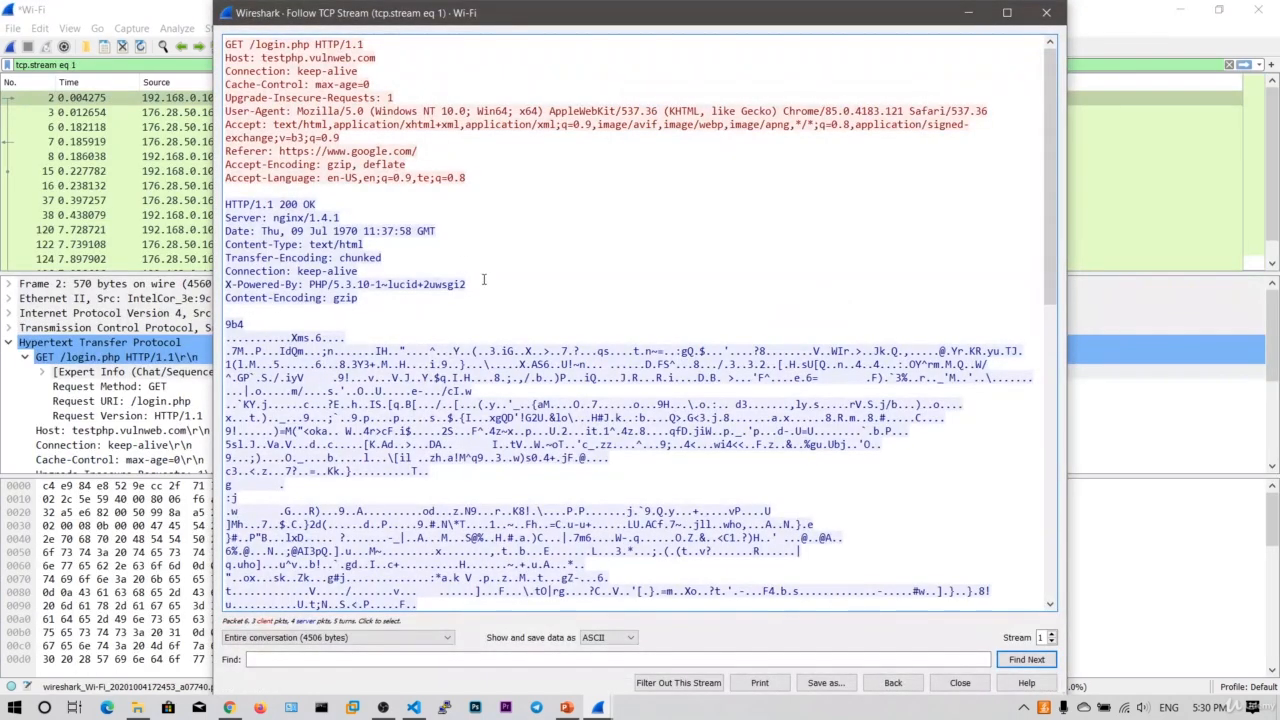
Read the GET /login.php request headers and the server's response headers in the TCP stream
{"action": "scroll", "coordinate": [478, 304], "scroll_direction": "down", "scroll_amount": 3}
{"action": "scroll", "coordinate": [478, 305], "scroll_direction": "up", "scroll_amount": 3}
{"action": "left_click_drag", "start_coordinate": [449, 178], "coordinate": [319, 46]}
{"action": "left_click", "coordinate": [306, 60]}
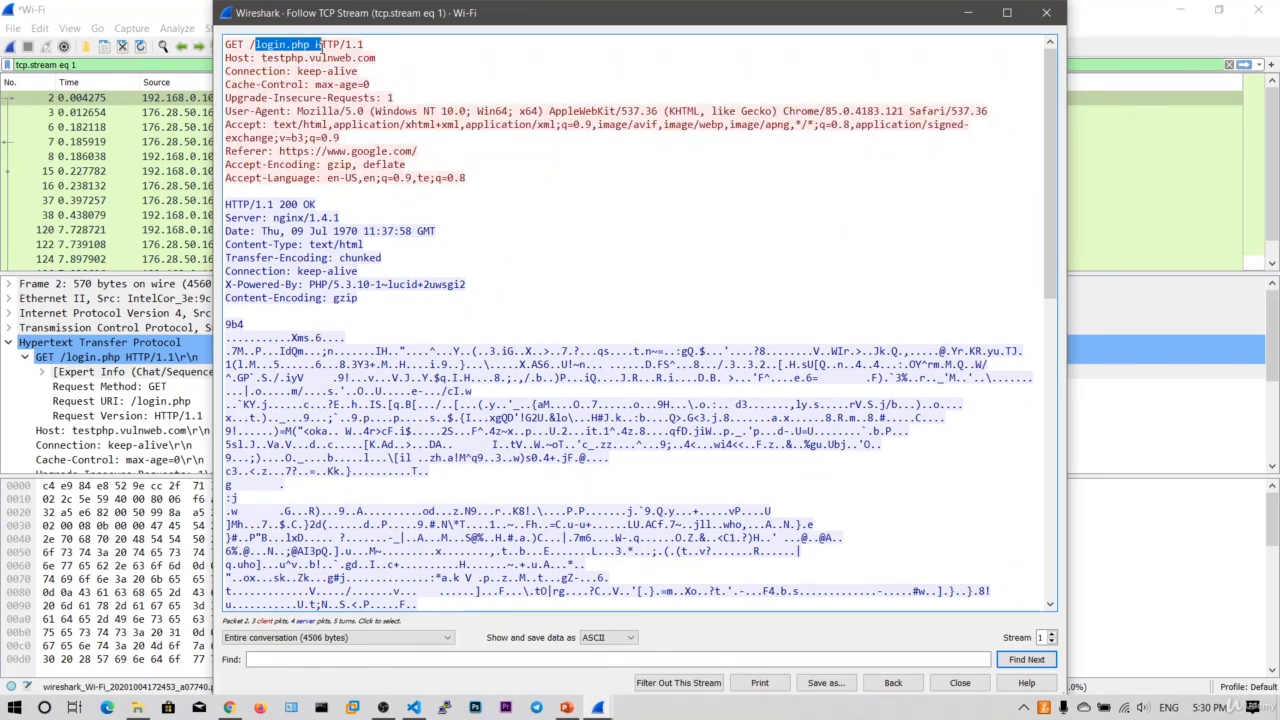
{"action": "left_click", "coordinate": [522, 213]}
{"action": "left_click_drag", "start_coordinate": [358, 298], "coordinate": [216, 203]}
{"action": "left_click", "coordinate": [478, 286]}
Examine the style.css and logo.gif requests at the end of the TCP stream, and close the stream window
{"action": "scroll", "coordinate": [450, 300], "scroll_direction": "down", "scroll_amount": 20}
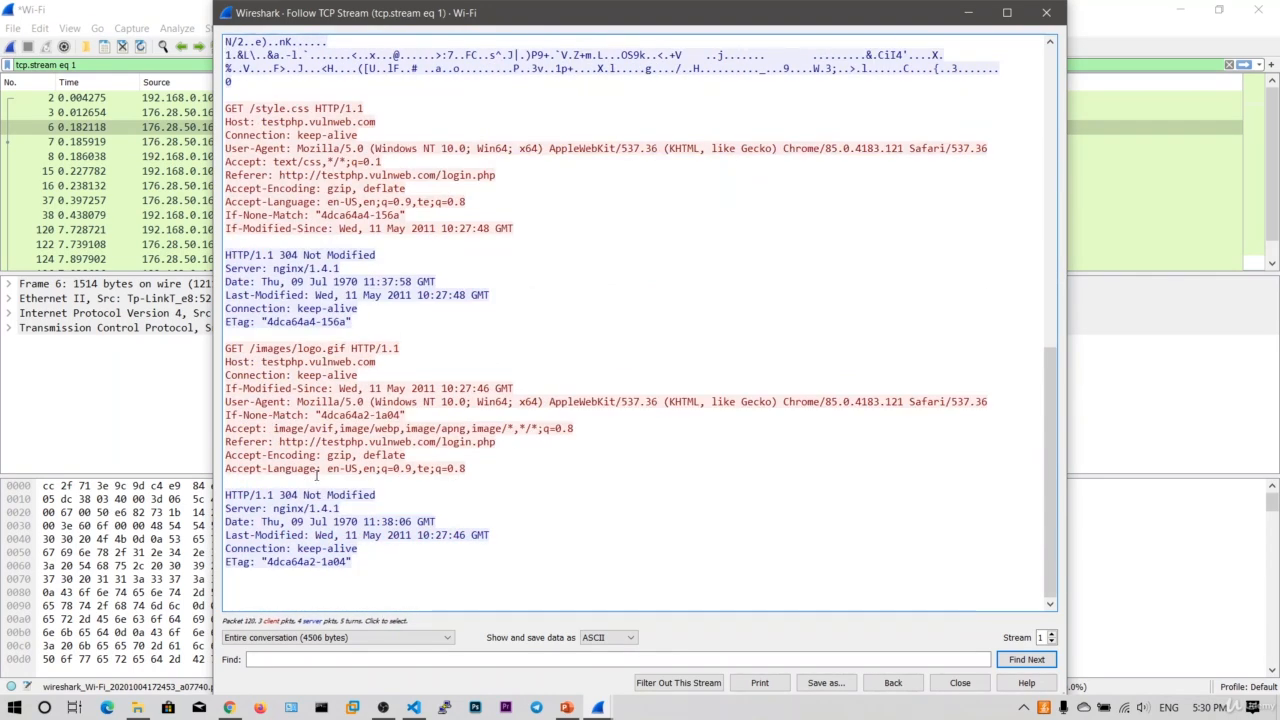
{"action": "scroll", "coordinate": [328, 386], "scroll_direction": "up", "scroll_amount": 2}
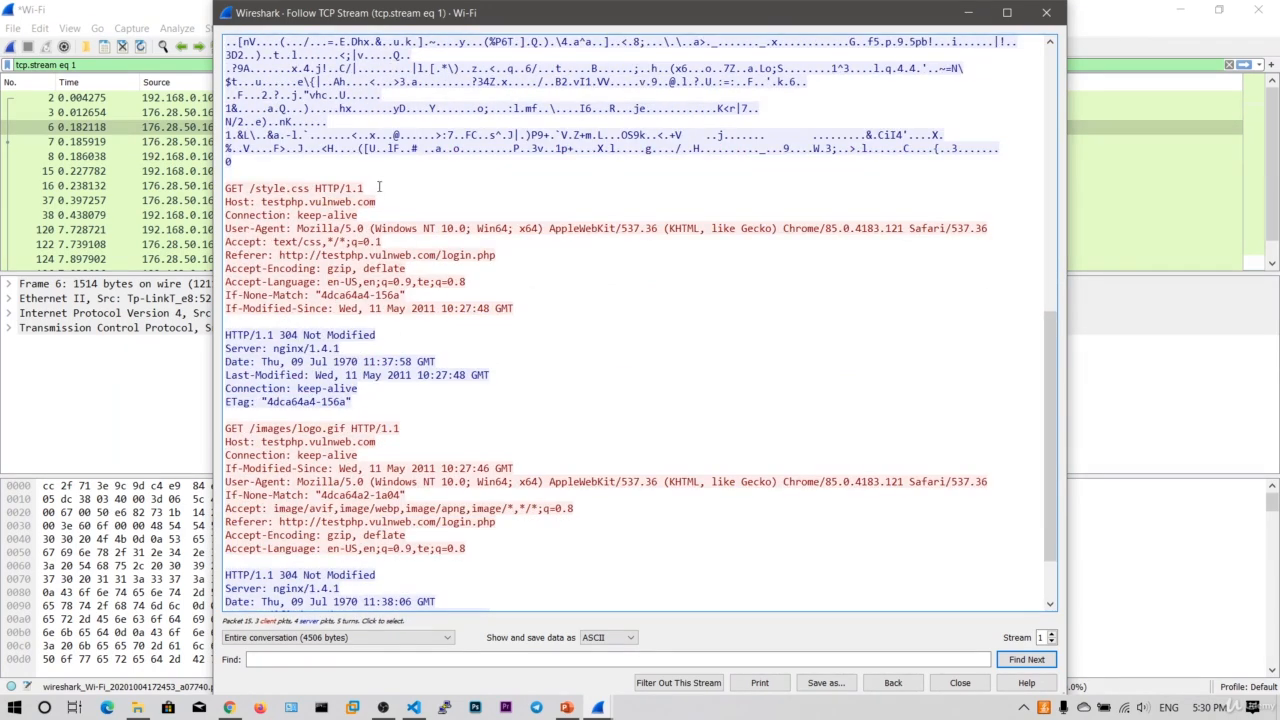
{"action": "left_click", "coordinate": [379, 188]}
{"action": "left_click", "coordinate": [392, 428]}
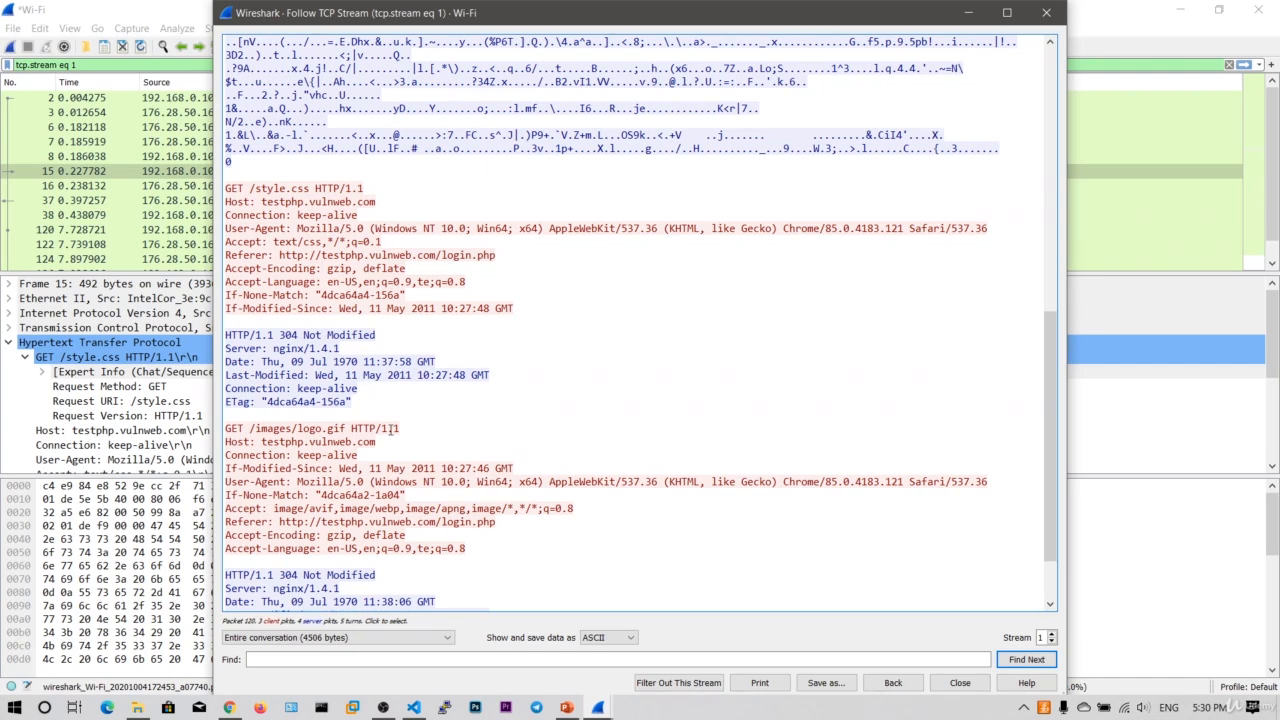
{"action": "scroll", "coordinate": [416, 422], "scroll_direction": "down", "scroll_amount": 2}
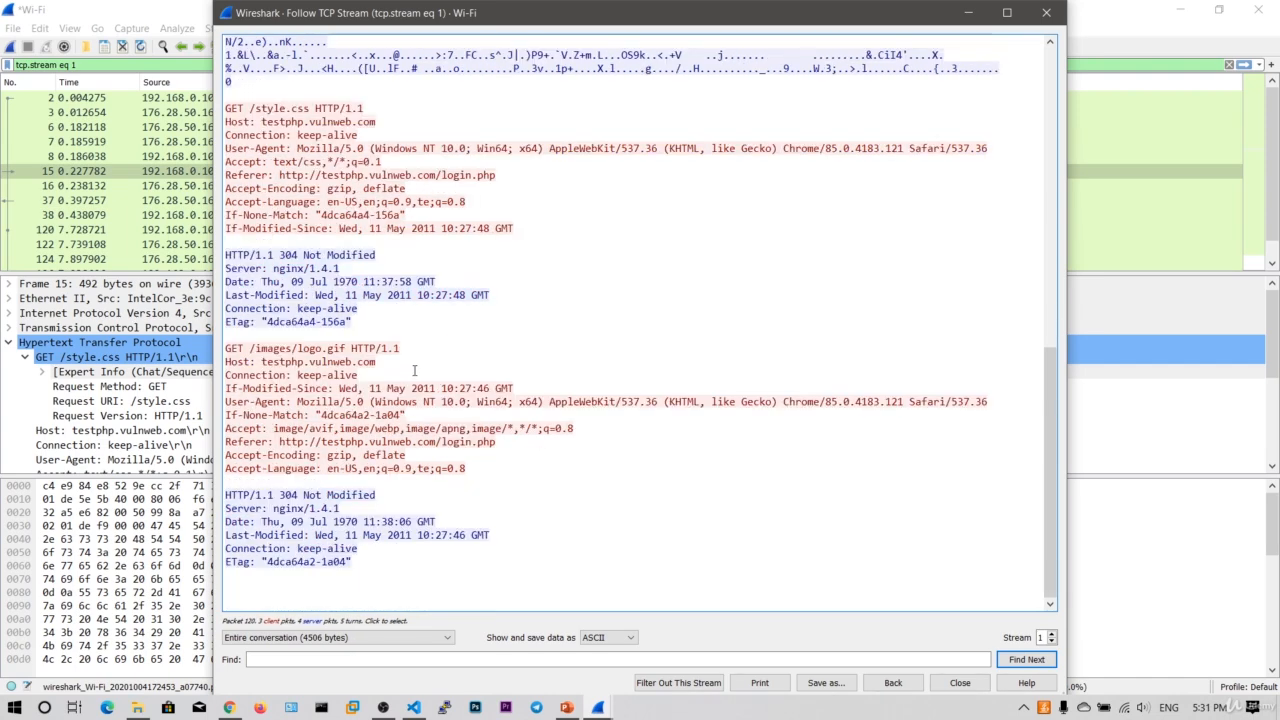
{"action": "left_click", "coordinate": [1046, 12]}
Follow the HTTP stream of the GET /login.php packet
{"action": "left_click", "coordinate": [390, 100]}
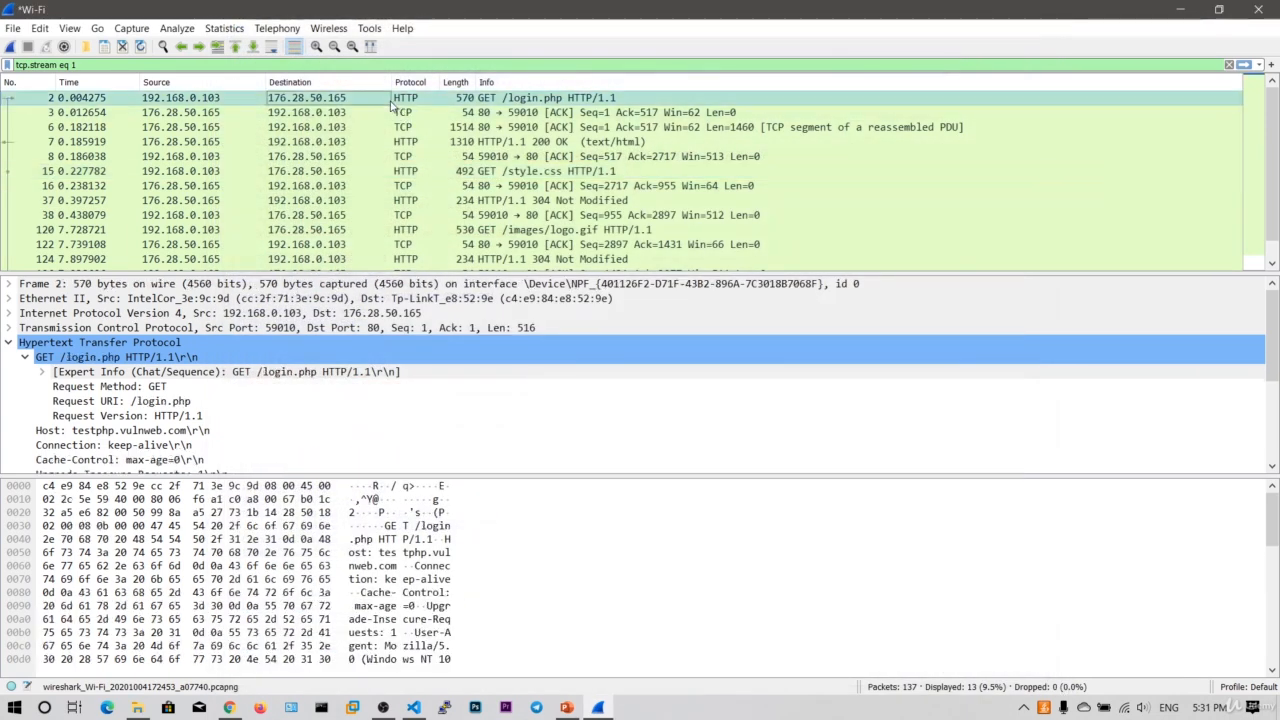
{"action": "right_click", "coordinate": [314, 100]}
{"action": "mouse_move", "coordinate": [355, 300]}
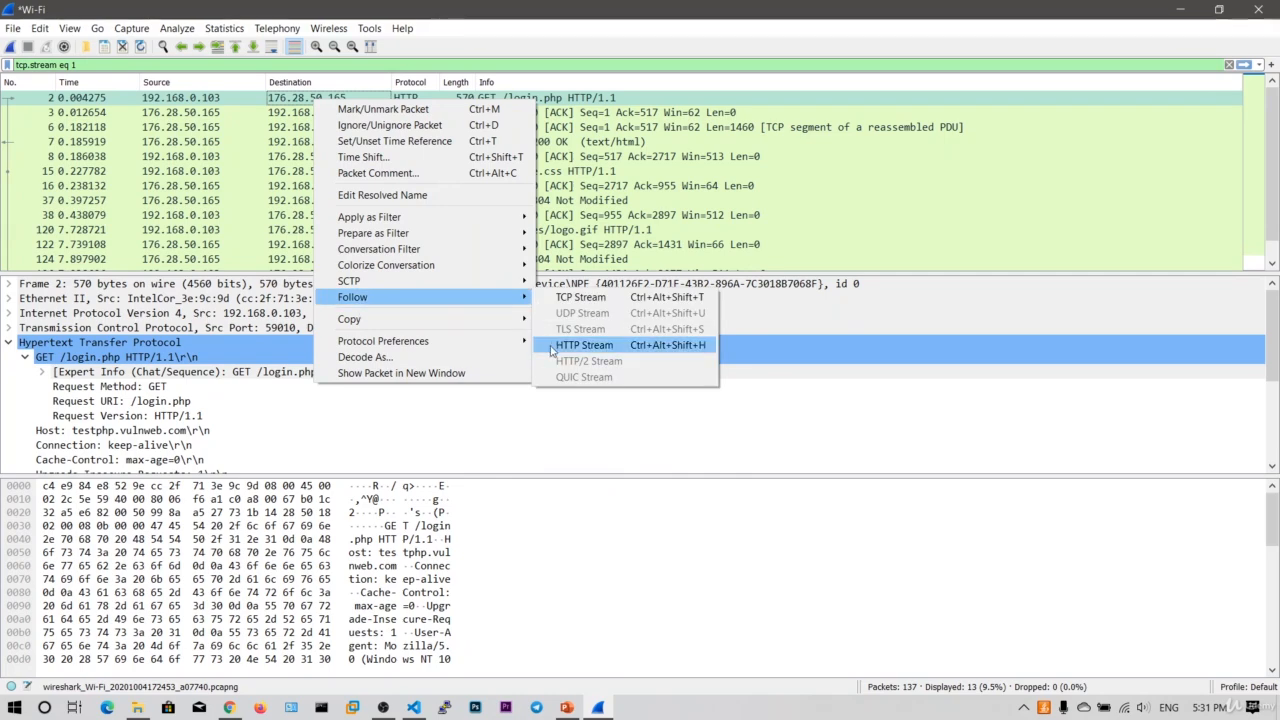
{"action": "left_click", "coordinate": [590, 346]}
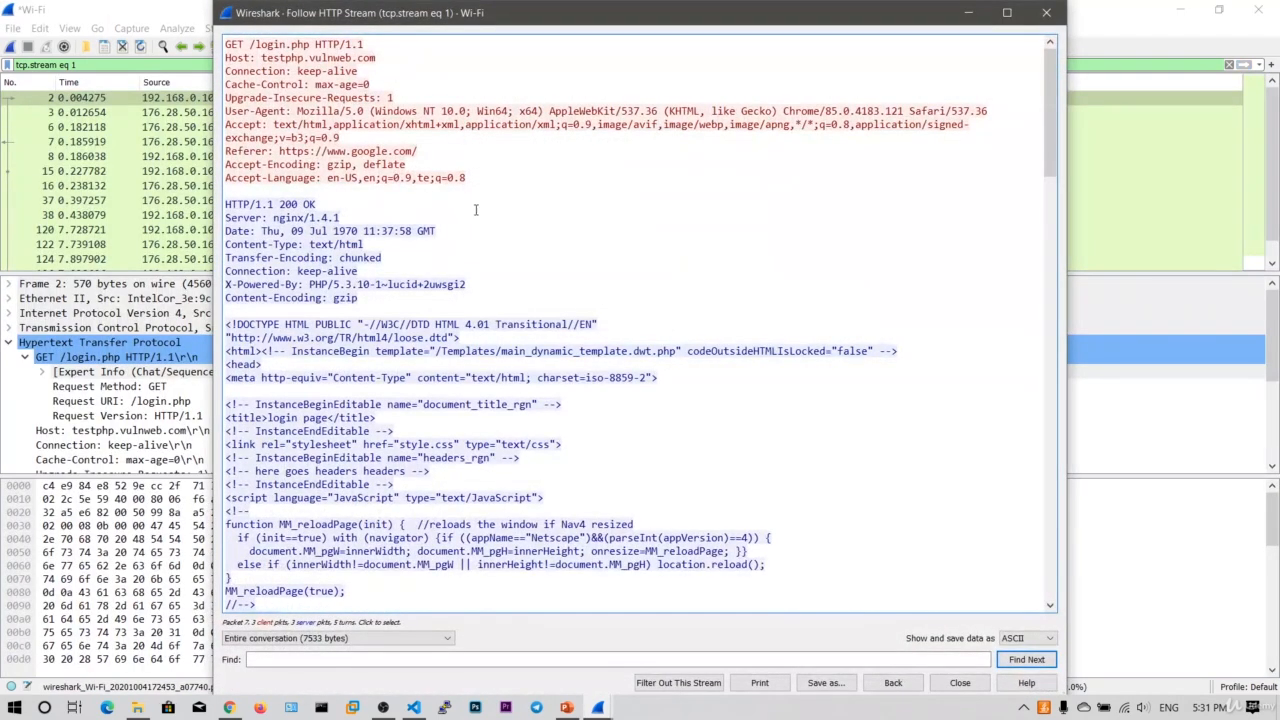
Read the GET /login.php request headers, the server's response headers and the start of the returned HTML in the HTTP stream
{"action": "scroll", "coordinate": [476, 210], "scroll_direction": "down", "scroll_amount": 5}
{"action": "scroll", "coordinate": [476, 210], "scroll_direction": "up", "scroll_amount": 5}
{"action": "left_click_drag", "start_coordinate": [485, 178], "coordinate": [226, 43]}
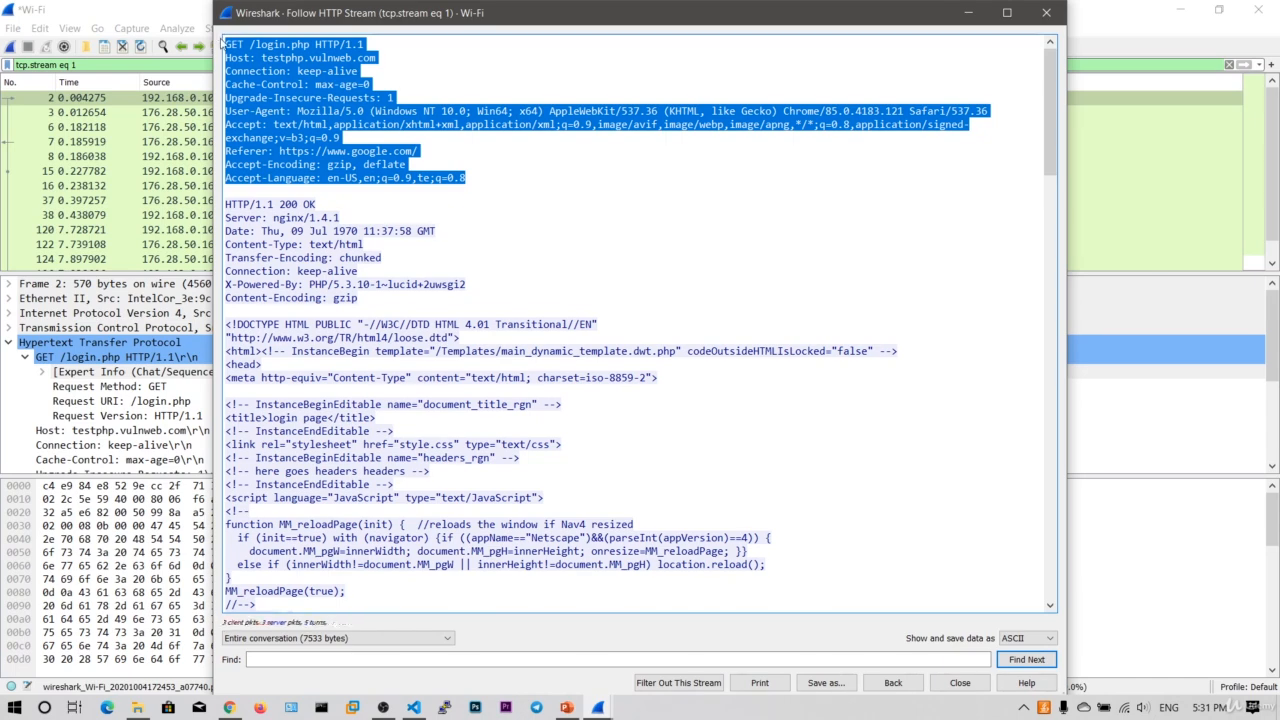
{"action": "left_click", "coordinate": [422, 204]}
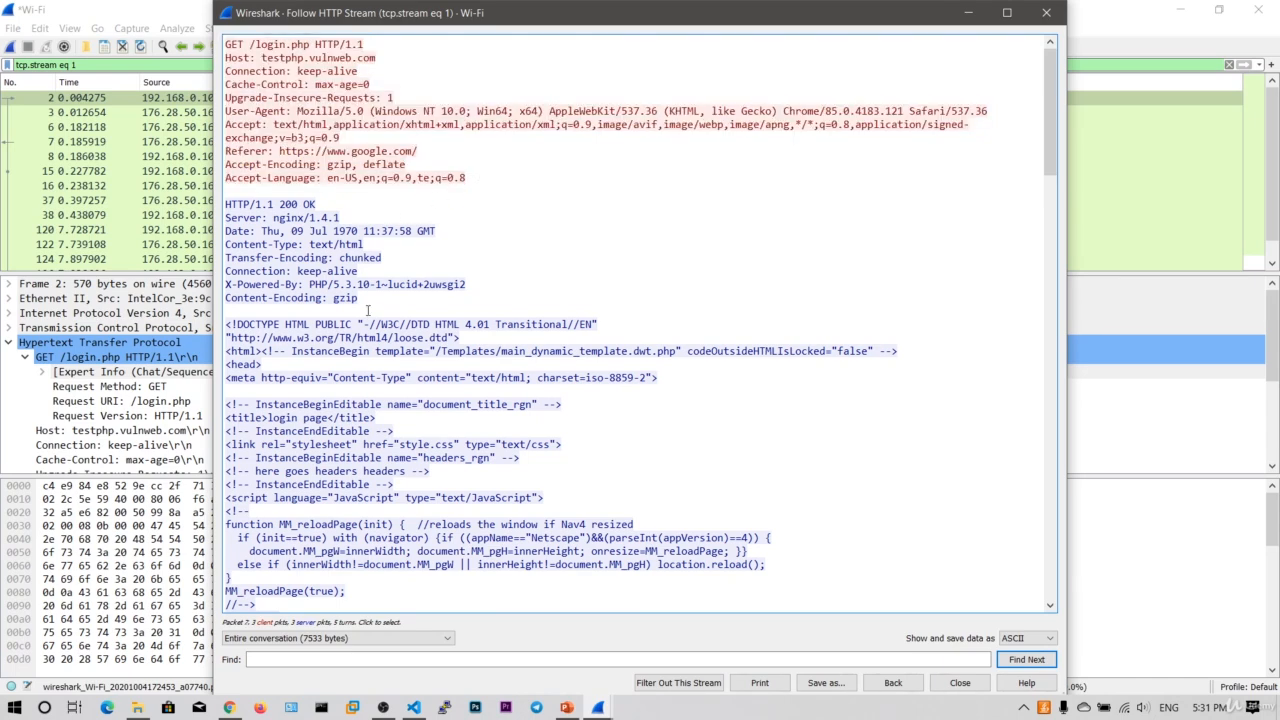
{"action": "scroll", "coordinate": [338, 311], "scroll_direction": "down", "scroll_amount": 3}
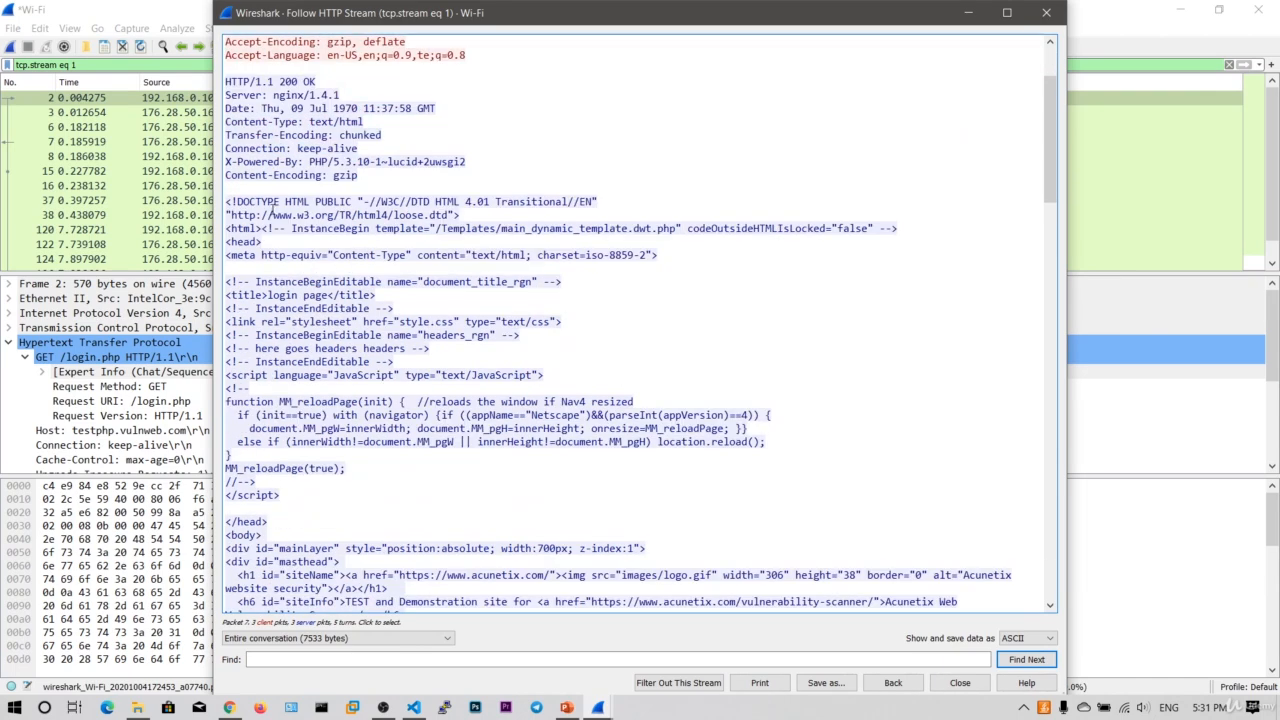
{"action": "left_click_drag", "start_coordinate": [237, 201], "coordinate": [478, 375]}
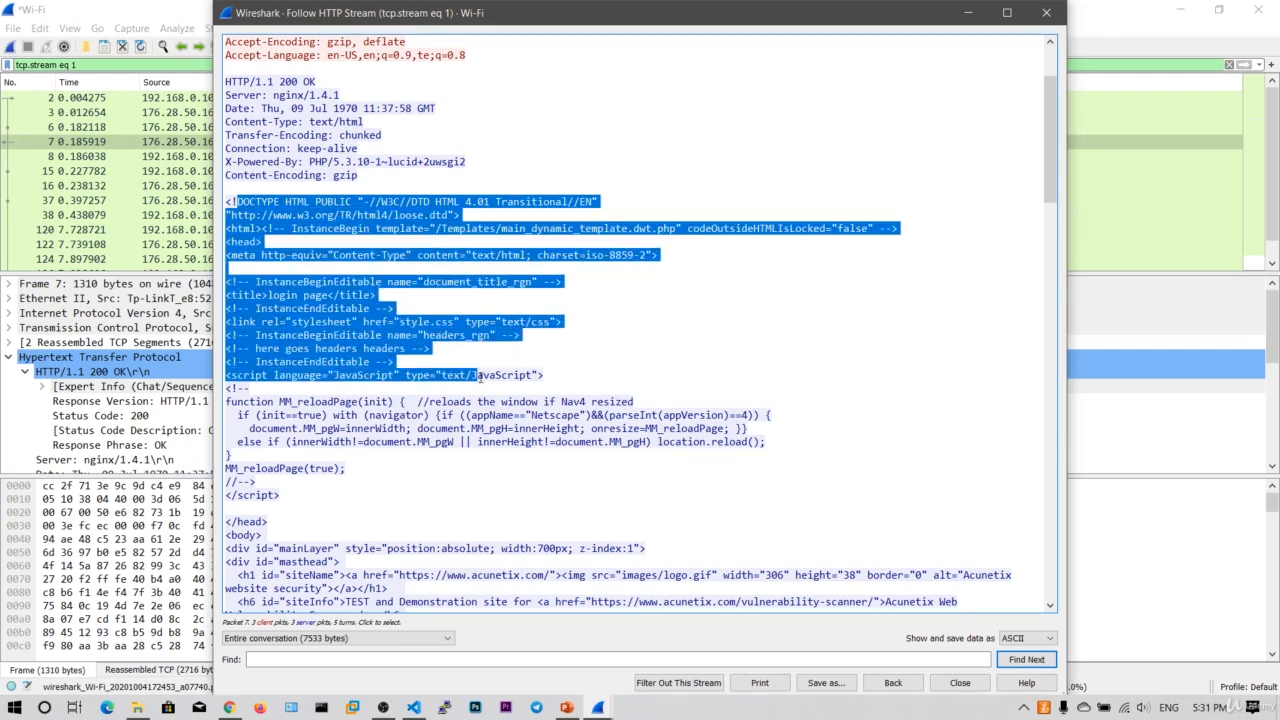
{"action": "left_click", "coordinate": [473, 311]}
Look through the rest of the HTTP stream down to the style.css and logo.gif requests, and close the stream window
{"action": "scroll", "coordinate": [396, 315], "scroll_direction": "down", "scroll_amount": 15}
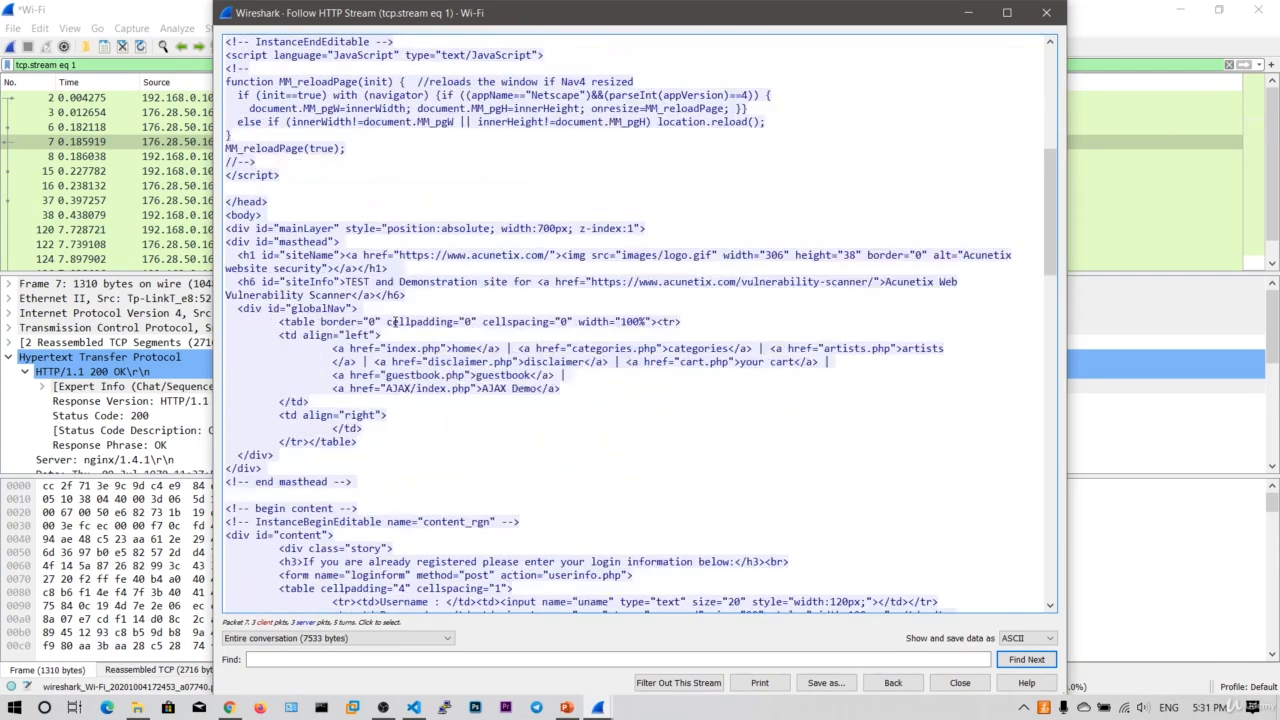
{"action": "scroll", "coordinate": [396, 315], "scroll_direction": "down", "scroll_amount": 20}
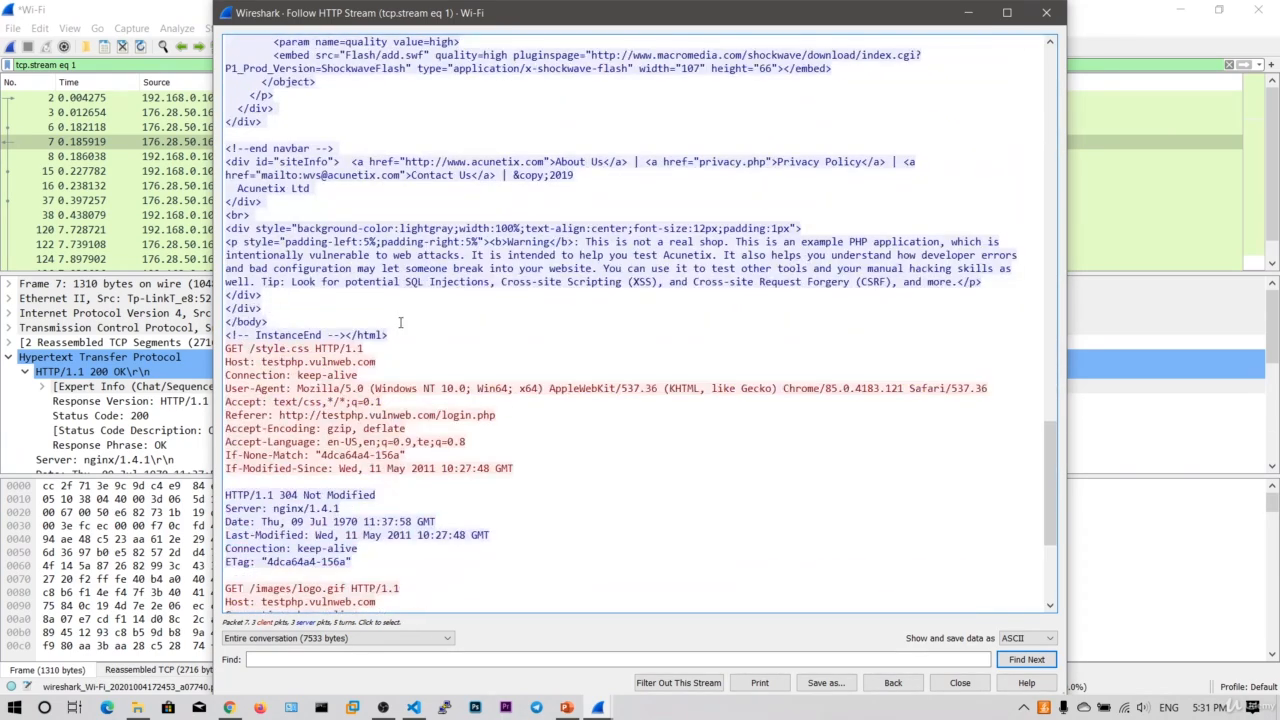
{"action": "scroll", "coordinate": [356, 352], "scroll_direction": "down", "scroll_amount": 1}
{"action": "scroll", "coordinate": [349, 331], "scroll_direction": "up", "scroll_amount": 7}
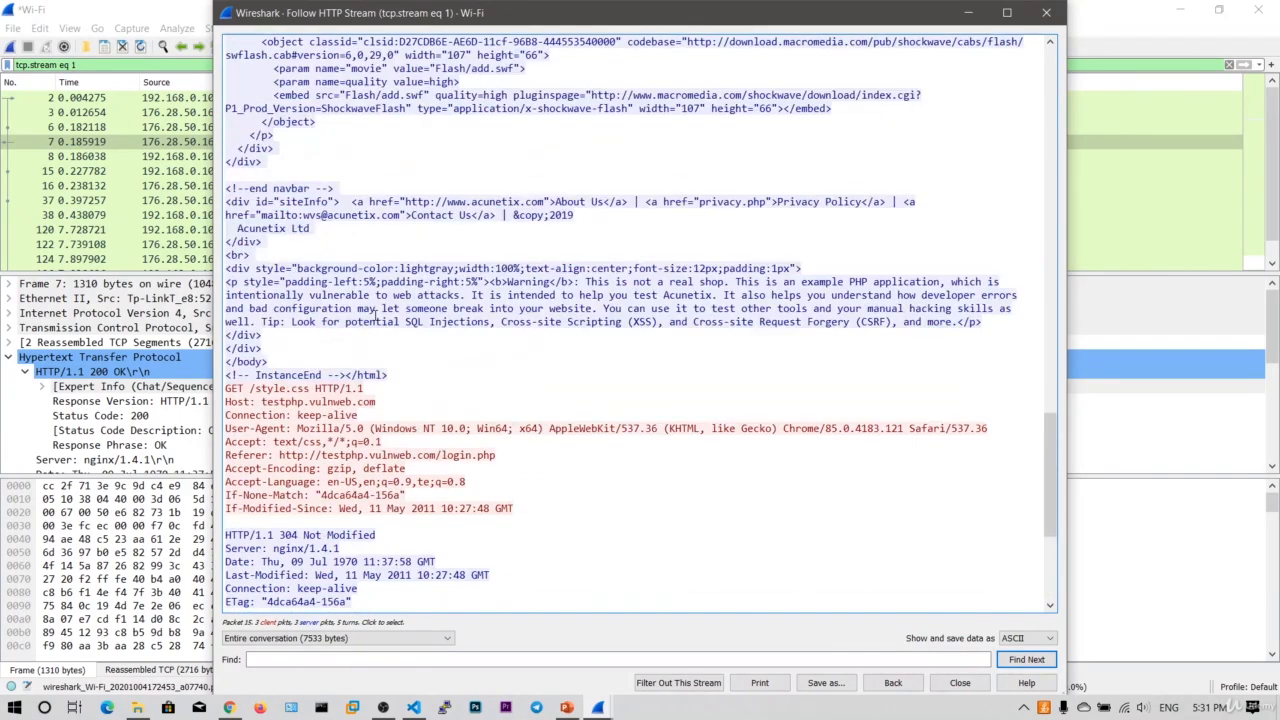
{"action": "scroll", "coordinate": [375, 316], "scroll_direction": "down", "scroll_amount": 8}
{"action": "scroll", "coordinate": [375, 316], "scroll_direction": "up", "scroll_amount": 20}
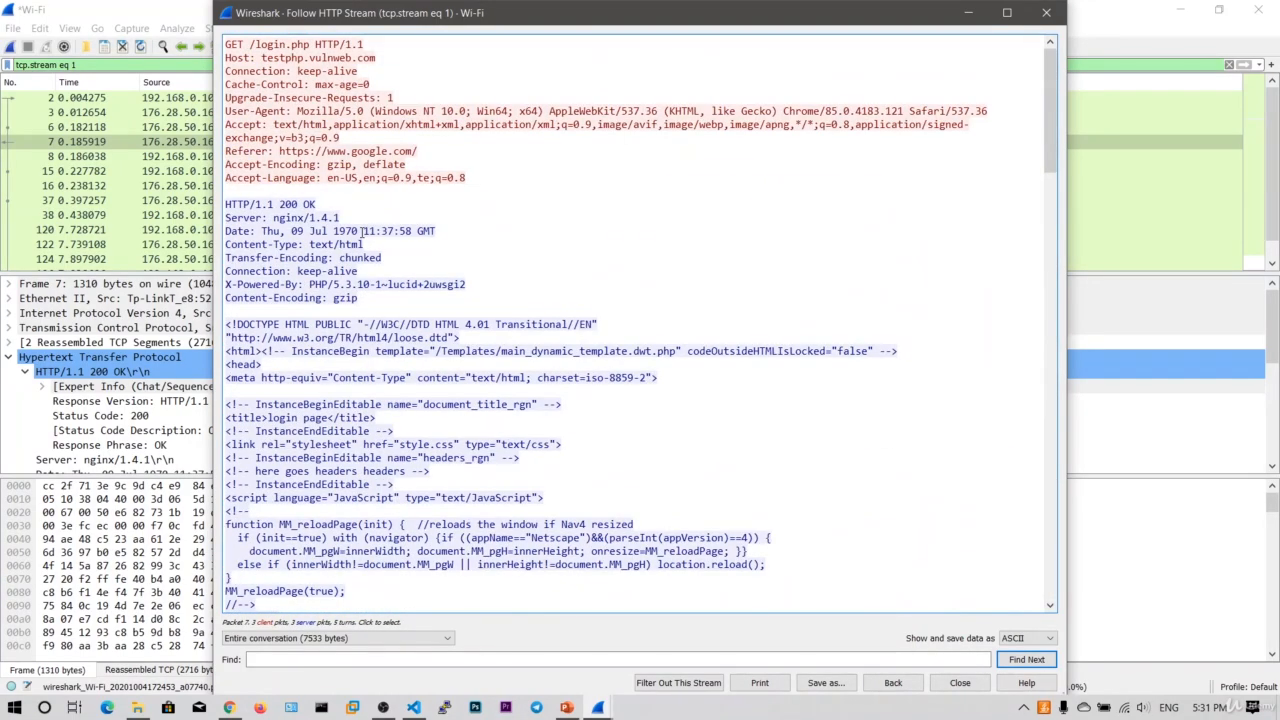
{"action": "left_click_drag", "start_coordinate": [1050, 146], "coordinate": [1060, 88]}
{"action": "left_click", "coordinate": [1041, 10]}
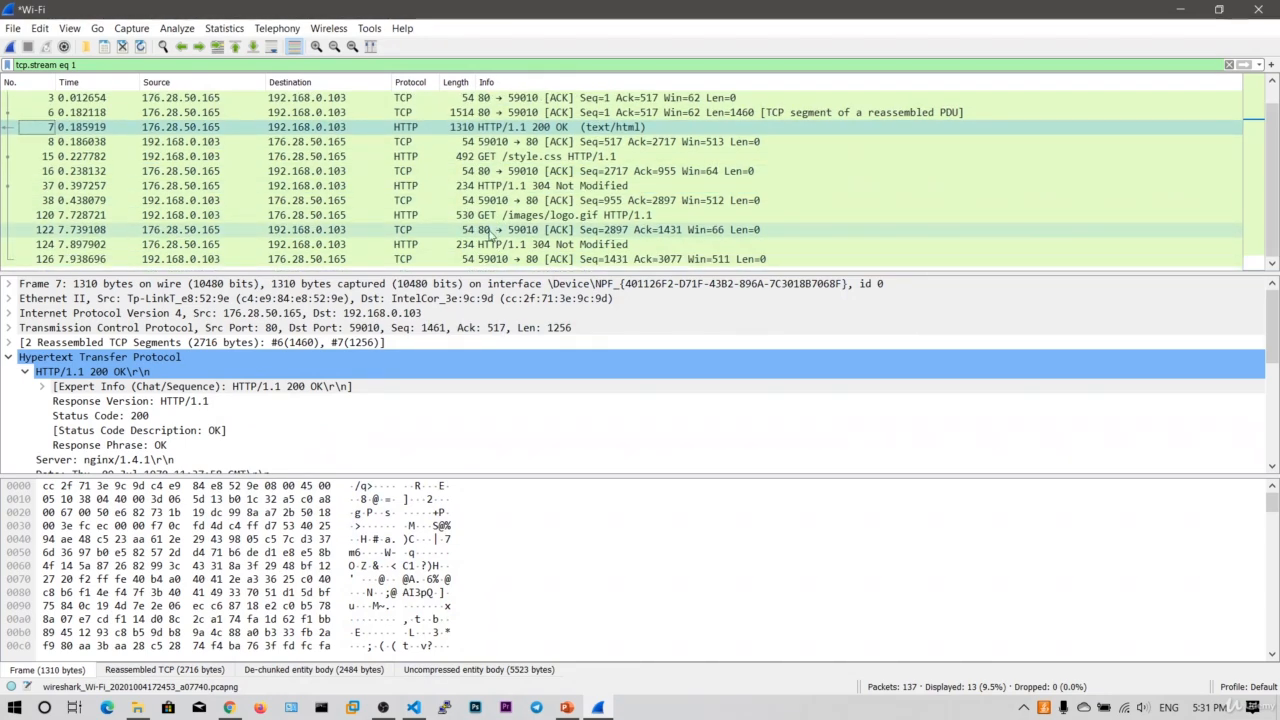
Examine packet 7's HTTP response details and its line-based text data, and reselect packet 2, the GET /login.php request
{"action": "scroll", "coordinate": [167, 437], "scroll_direction": "down", "scroll_amount": 5}
{"action": "scroll", "coordinate": [167, 438], "scroll_direction": "down", "scroll_amount": 1}
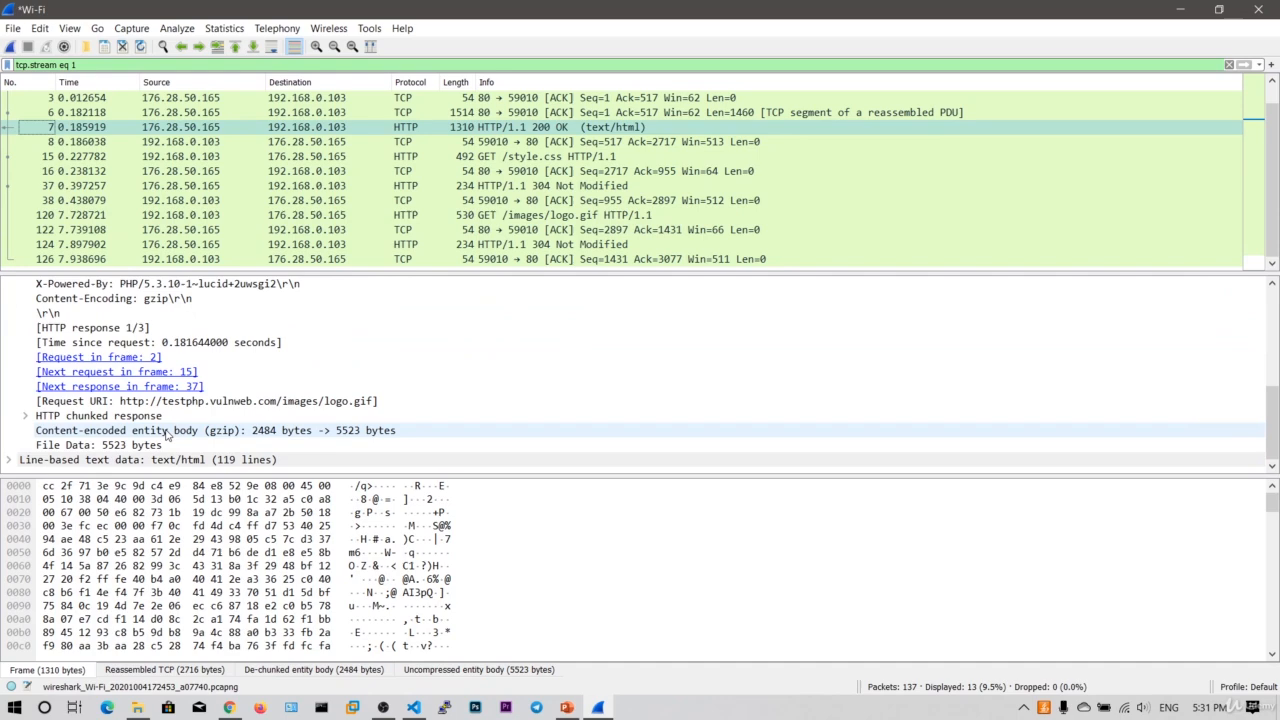
{"action": "left_click", "coordinate": [9, 460]}
{"action": "scroll", "coordinate": [95, 445], "scroll_direction": "down", "scroll_amount": 3}
{"action": "scroll", "coordinate": [551, 393], "scroll_direction": "up", "scroll_amount": 6}
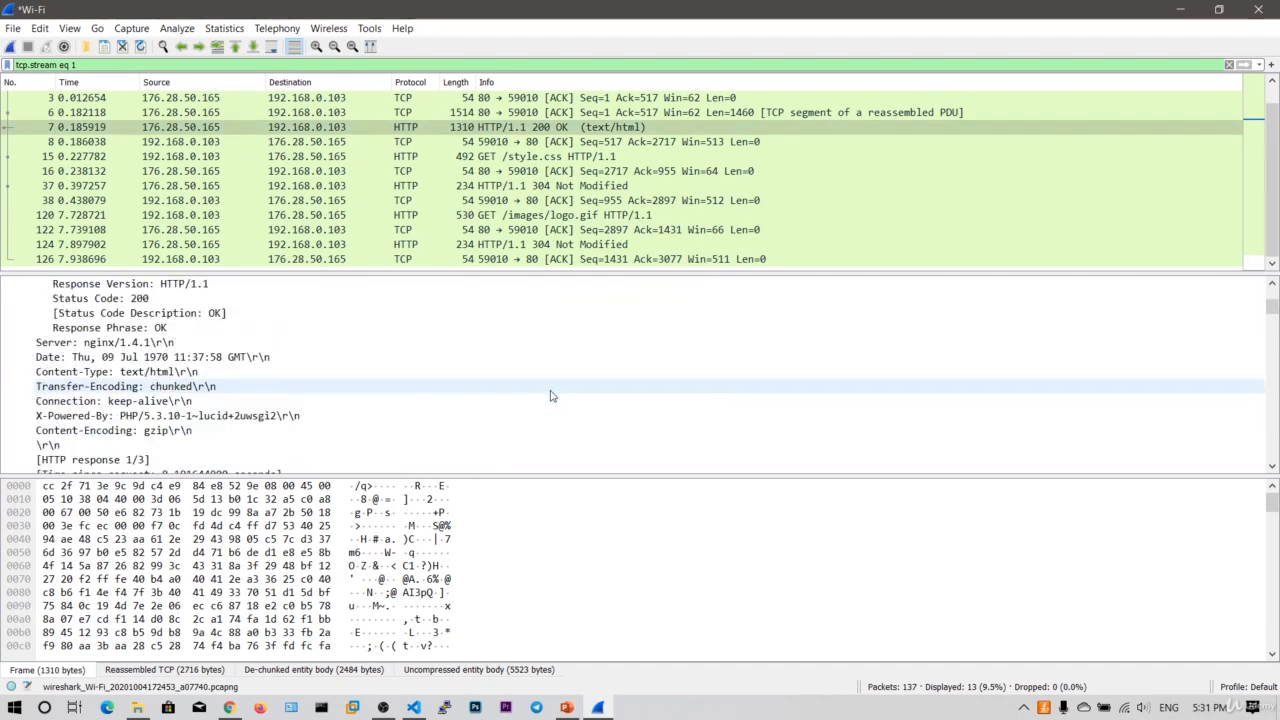
{"action": "scroll", "coordinate": [522, 200], "scroll_direction": "up", "scroll_amount": 1}
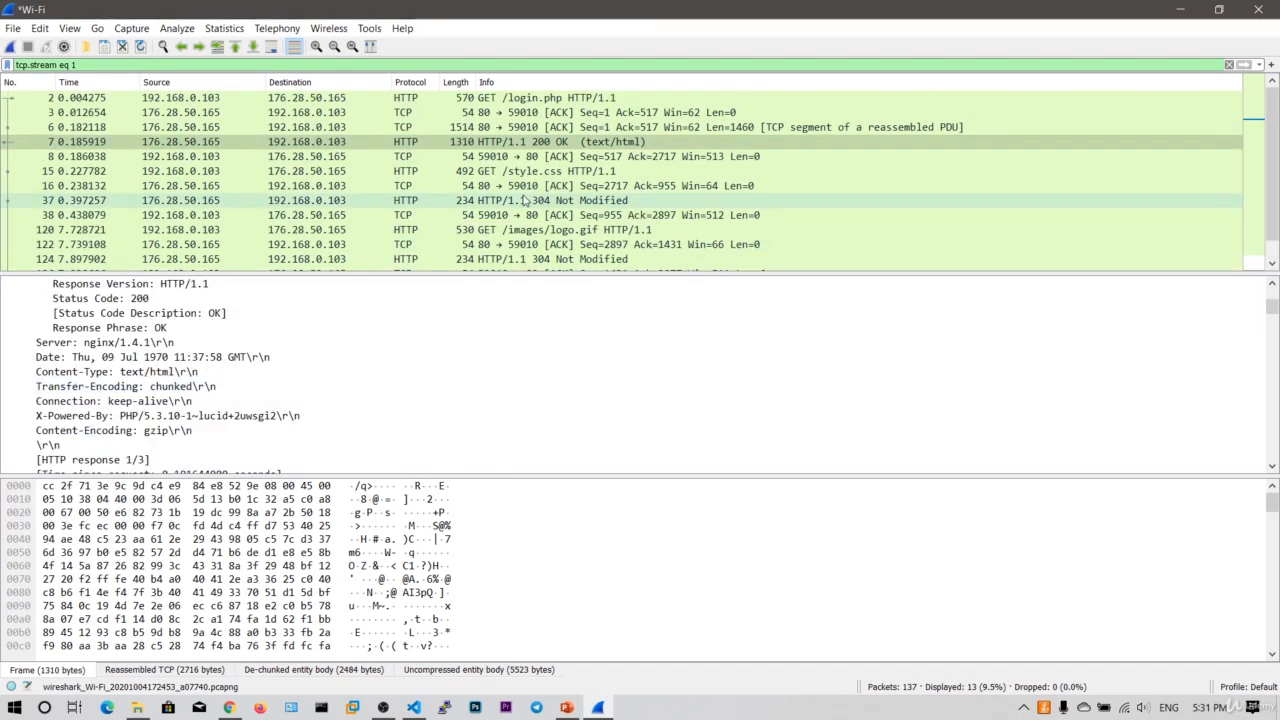
{"action": "left_click", "coordinate": [322, 97]}
Replace the display filter with ip.addr==176.28.50.165 and apply it
{"action": "left_click", "coordinate": [158, 65]}
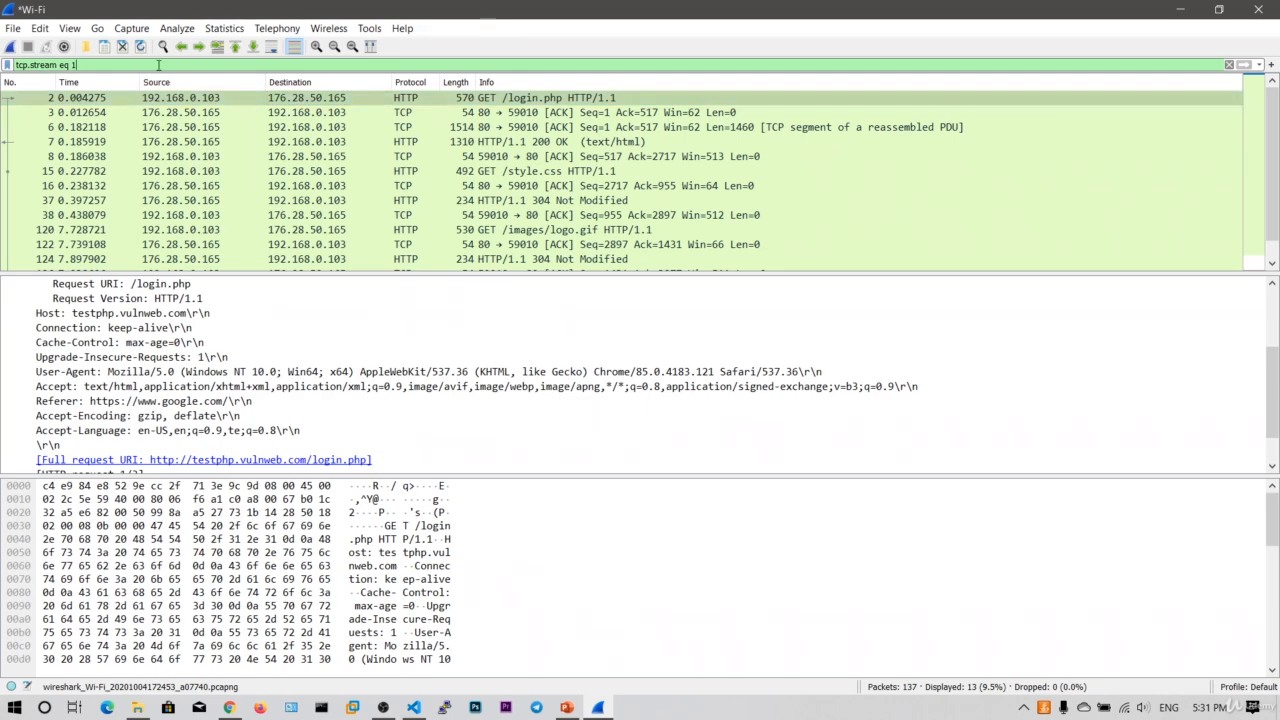
{"action": "key", "text": "BackSpace"}
{"action": "key", "text": "BackSpace"}
{"action": "key", "text": "BackSpace"}
{"action": "key", "text": "BackSpace"}
{"action": "key", "text": "BackSpace"}
{"action": "key", "text": "BackSpace"}
{"action": "key", "text": "BackSpace"}
{"action": "key", "text": "BackSpace"}
{"action": "key", "text": "BackSpace"}
{"action": "key", "text": "BackSpace"}
{"action": "key", "text": "BackSpace"}
{"action": "key", "text": "BackSpace"}
{"action": "key", "text": "BackSpace"}
{"action": "key", "text": "BackSpace"}
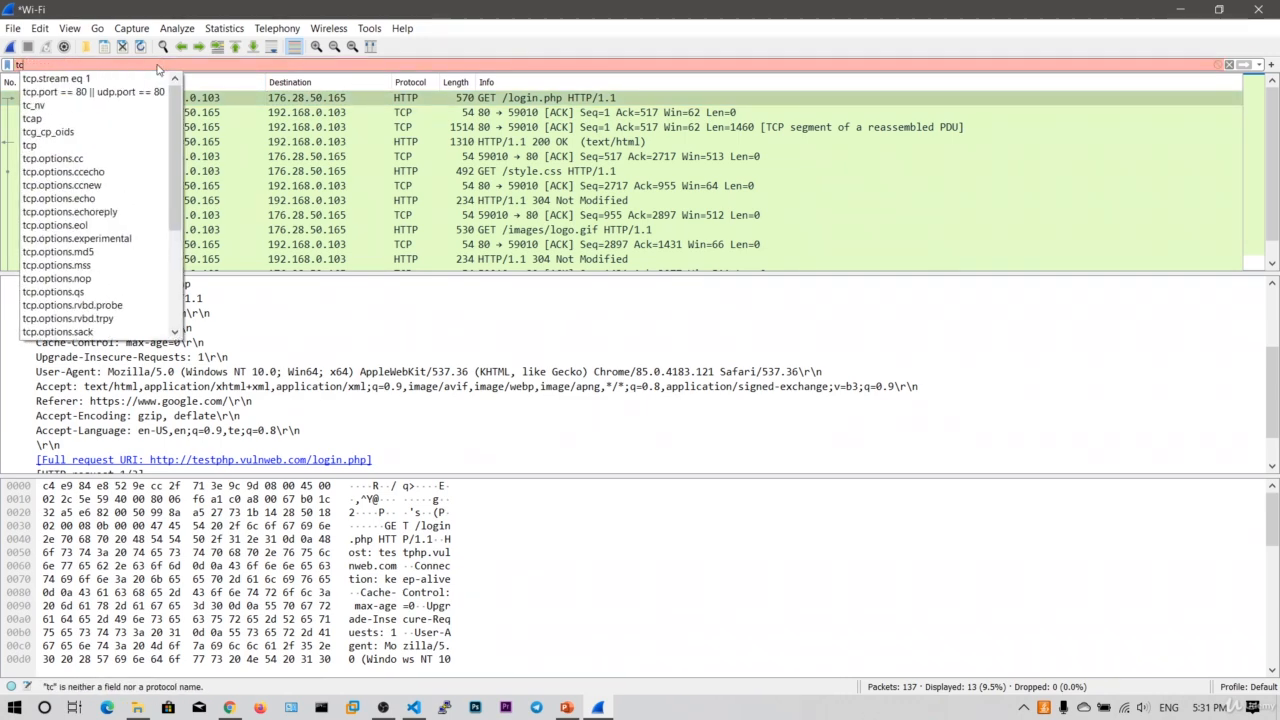
{"action": "type", "text": "ip."}
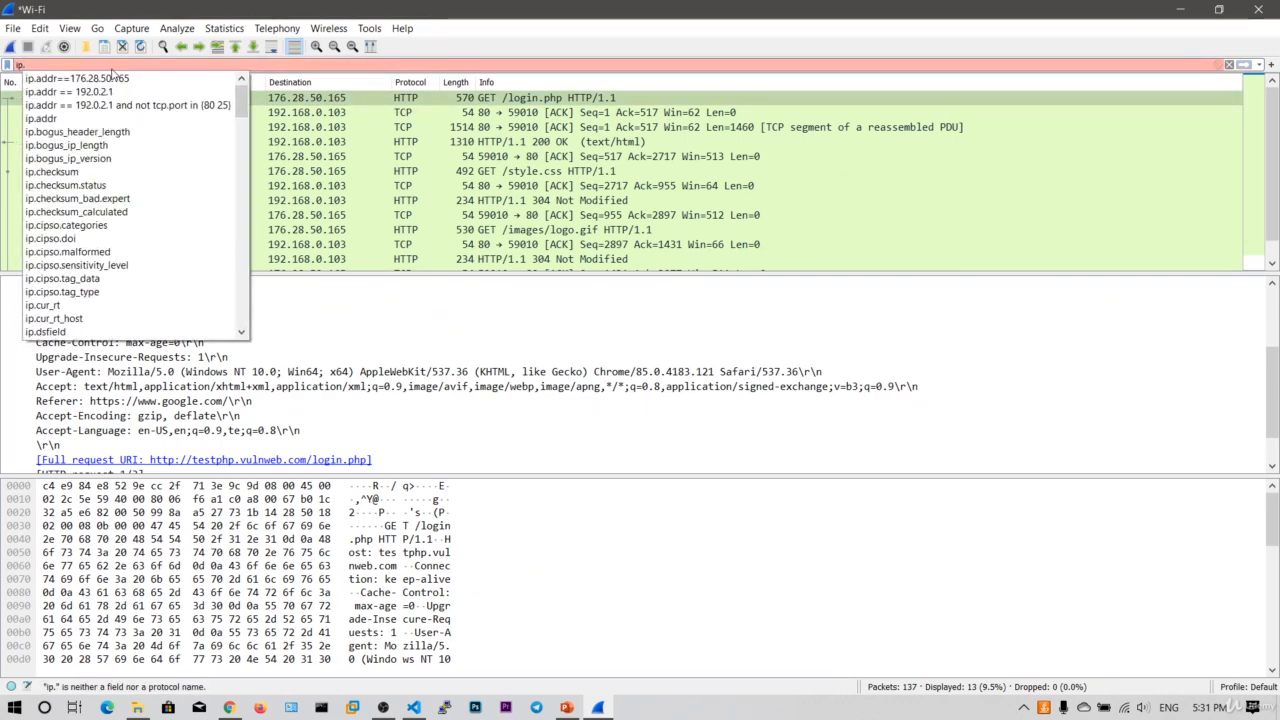
{"action": "left_click", "coordinate": [113, 76]}
{"action": "key", "text": "Return"}
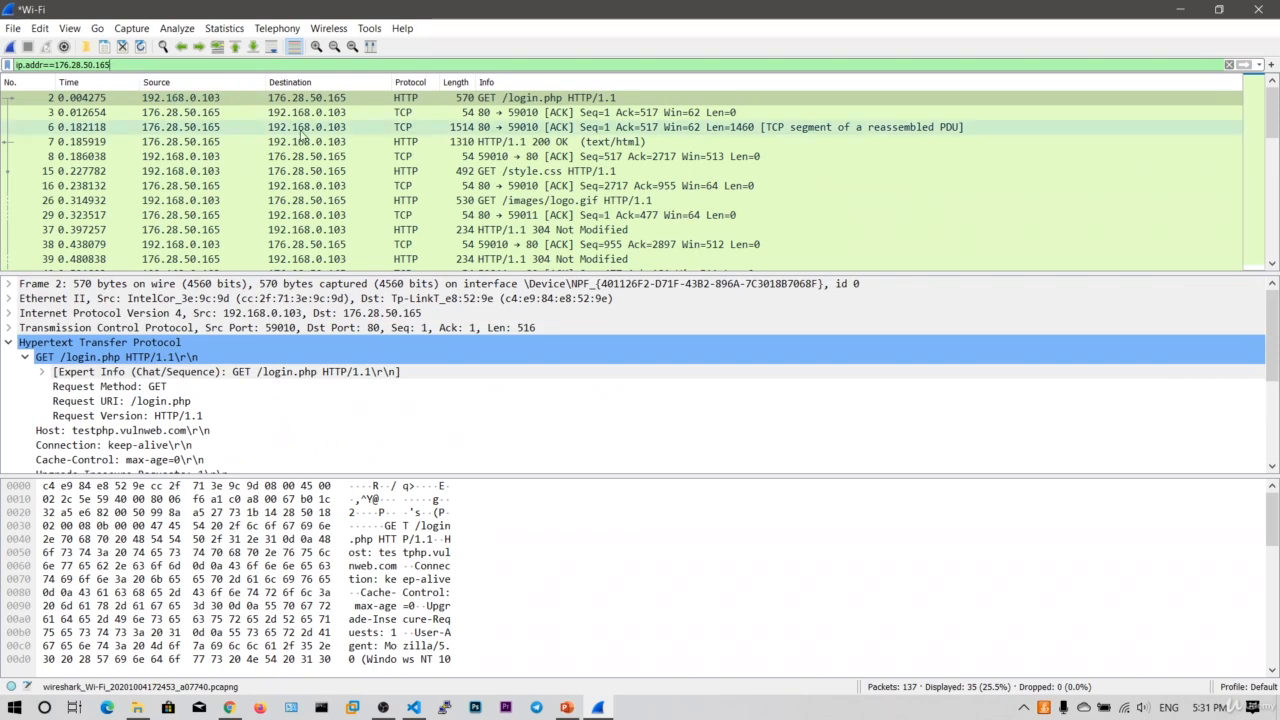
Follow the HTTP stream of packet 107, the POST /userinfo.php request
{"action": "scroll", "coordinate": [310, 160], "scroll_direction": "down", "scroll_amount": 4}
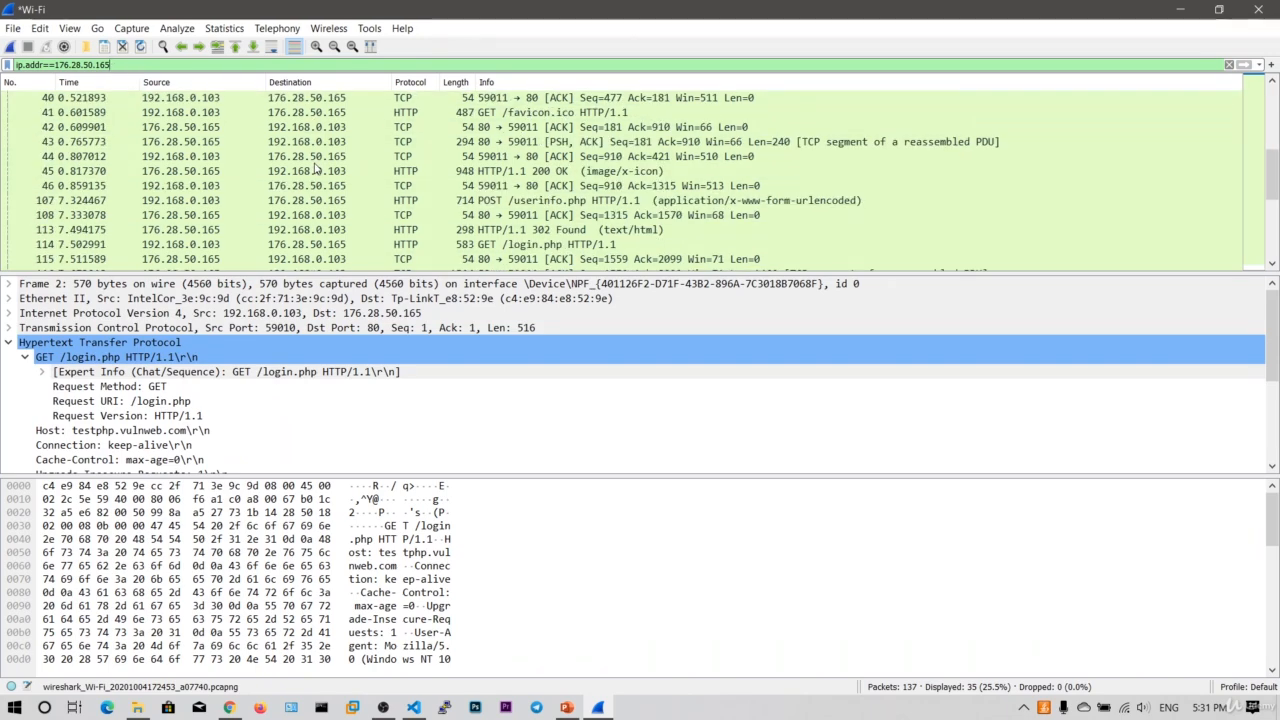
{"action": "left_click", "coordinate": [277, 200]}
{"action": "right_click", "coordinate": [277, 200]}
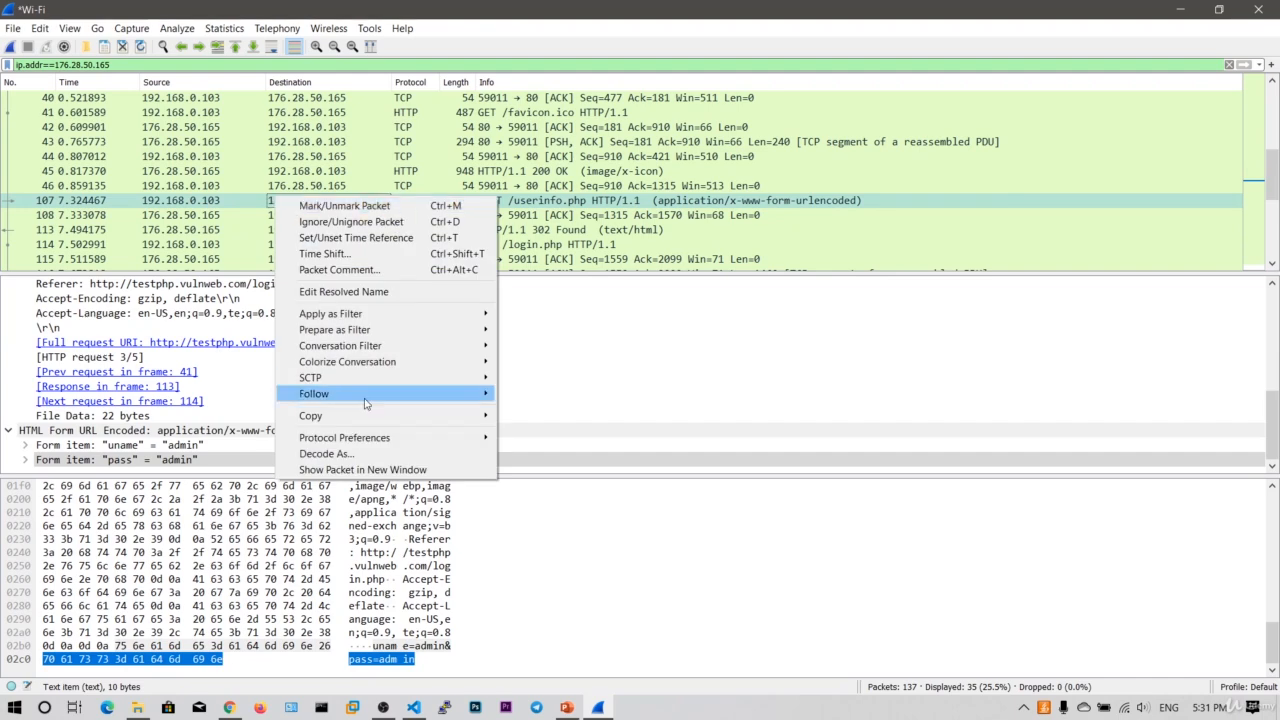
{"action": "mouse_move", "coordinate": [399, 392]}
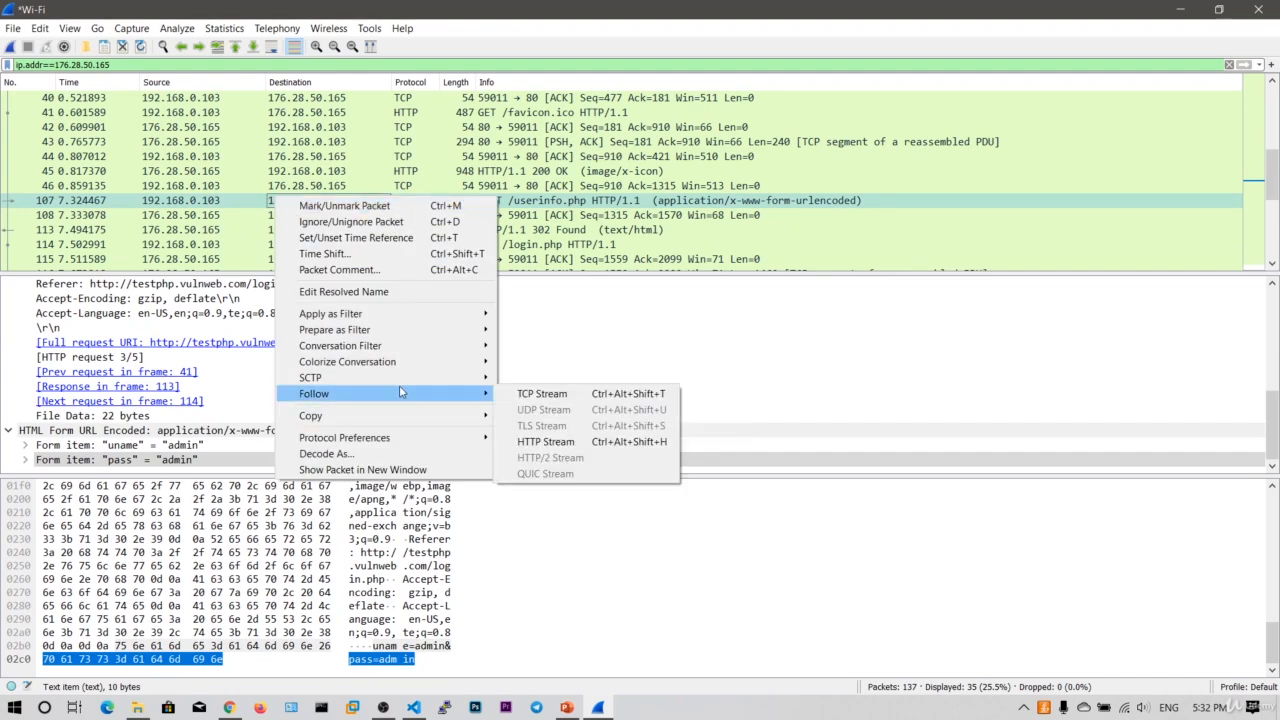
{"action": "left_click", "coordinate": [569, 443]}
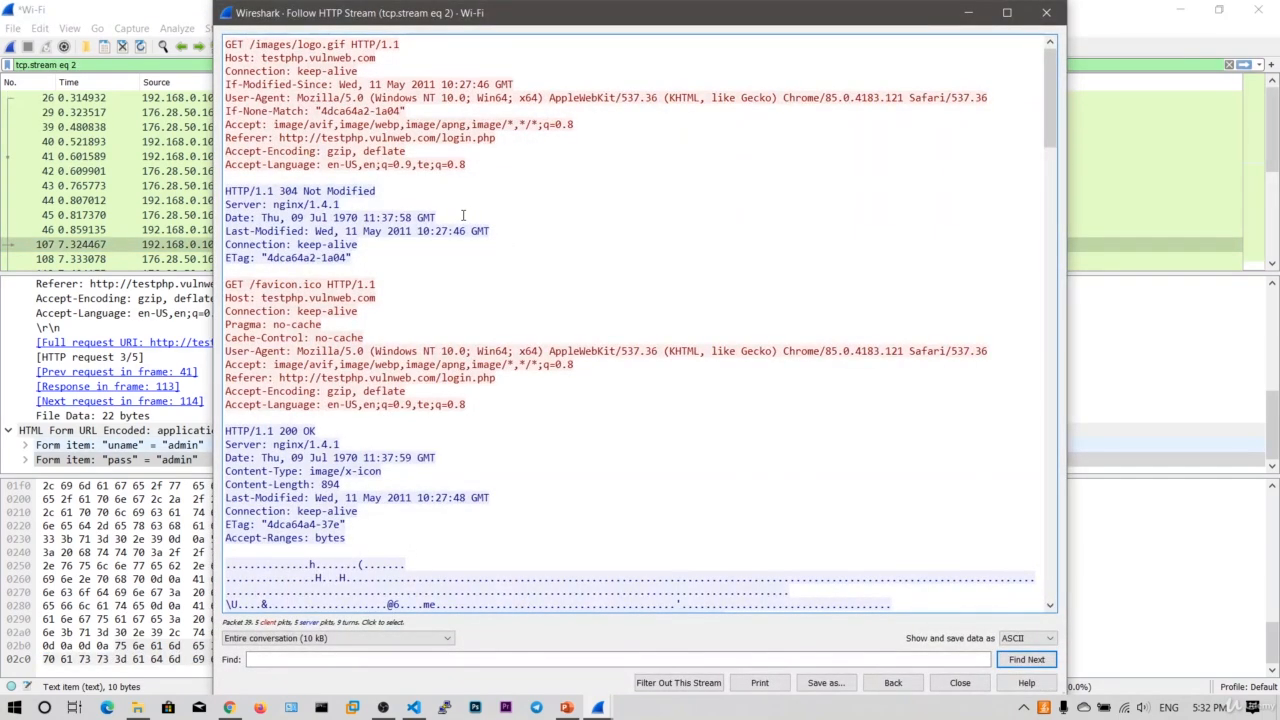
Look through the HTTP stream to its end and back, and locate the form data sent with the POST /userinfo.php request
{"action": "scroll", "coordinate": [463, 215], "scroll_direction": "down", "scroll_amount": 20}
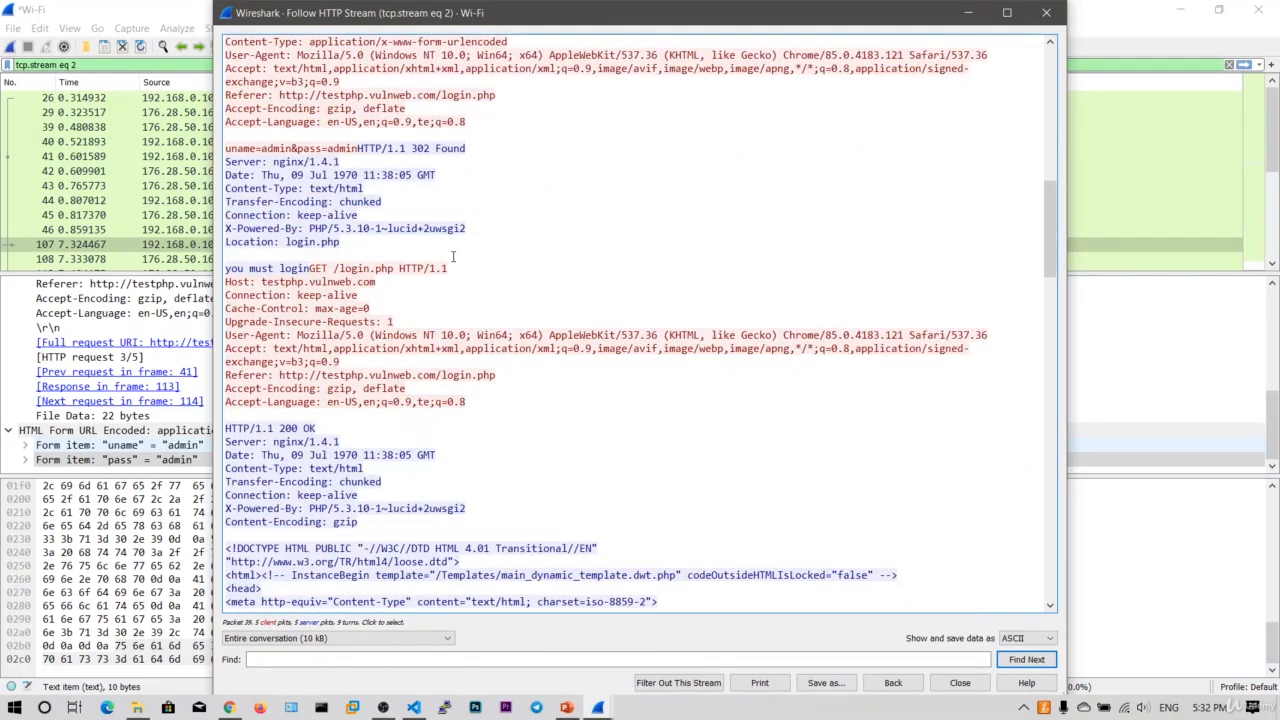
{"action": "scroll", "coordinate": [452, 257], "scroll_direction": "down", "scroll_amount": 20}
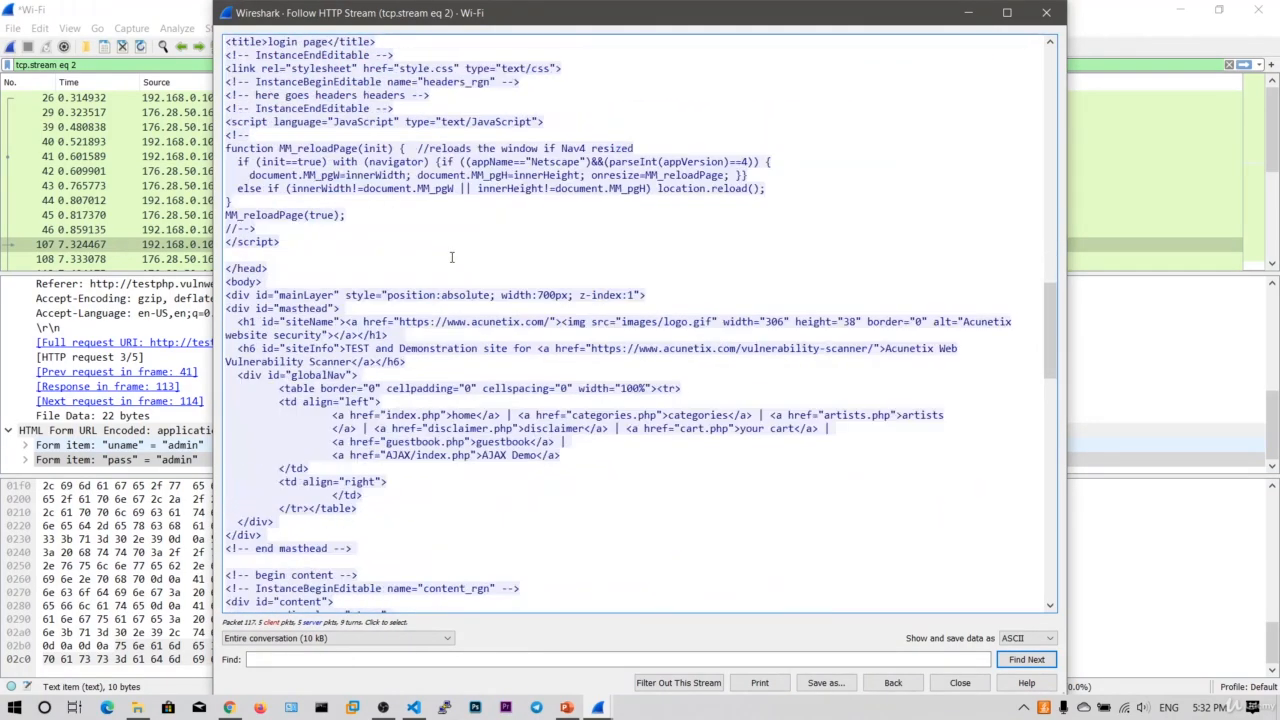
{"action": "scroll", "coordinate": [452, 257], "scroll_direction": "down", "scroll_amount": 20}
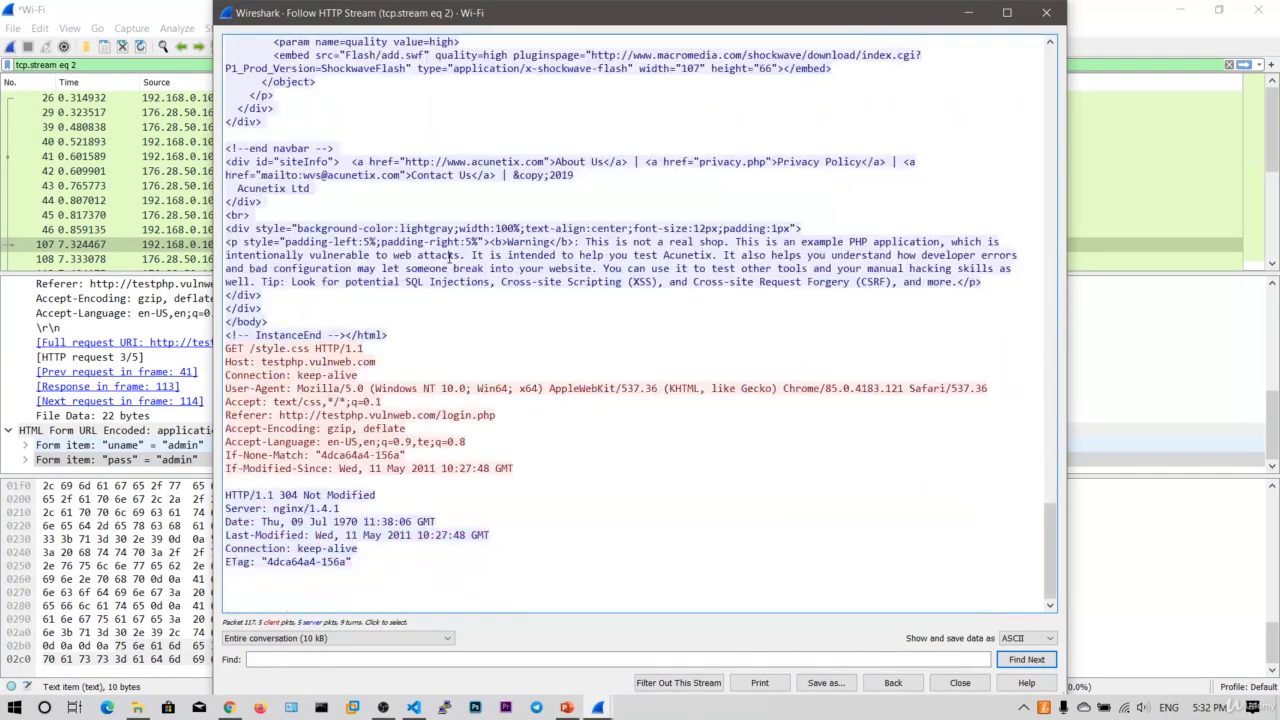
{"action": "scroll", "coordinate": [437, 276], "scroll_direction": "up", "scroll_amount": 20}
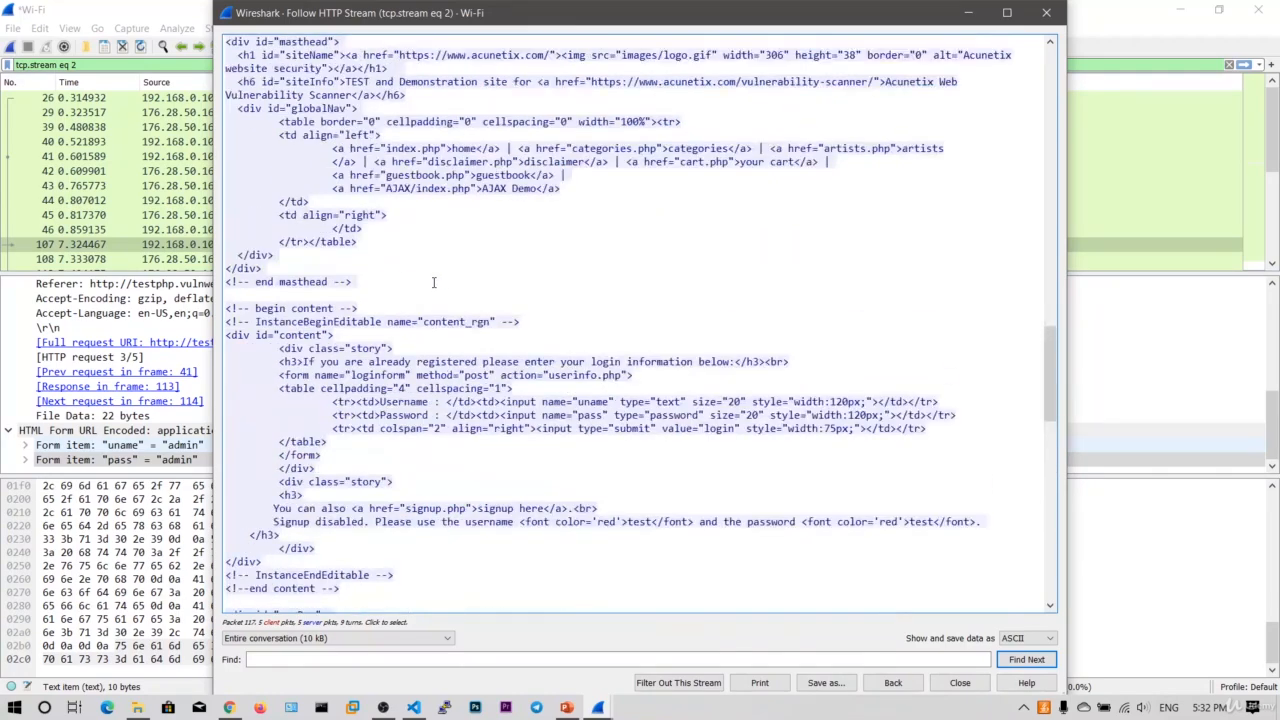
{"action": "scroll", "coordinate": [433, 282], "scroll_direction": "up", "scroll_amount": 20}
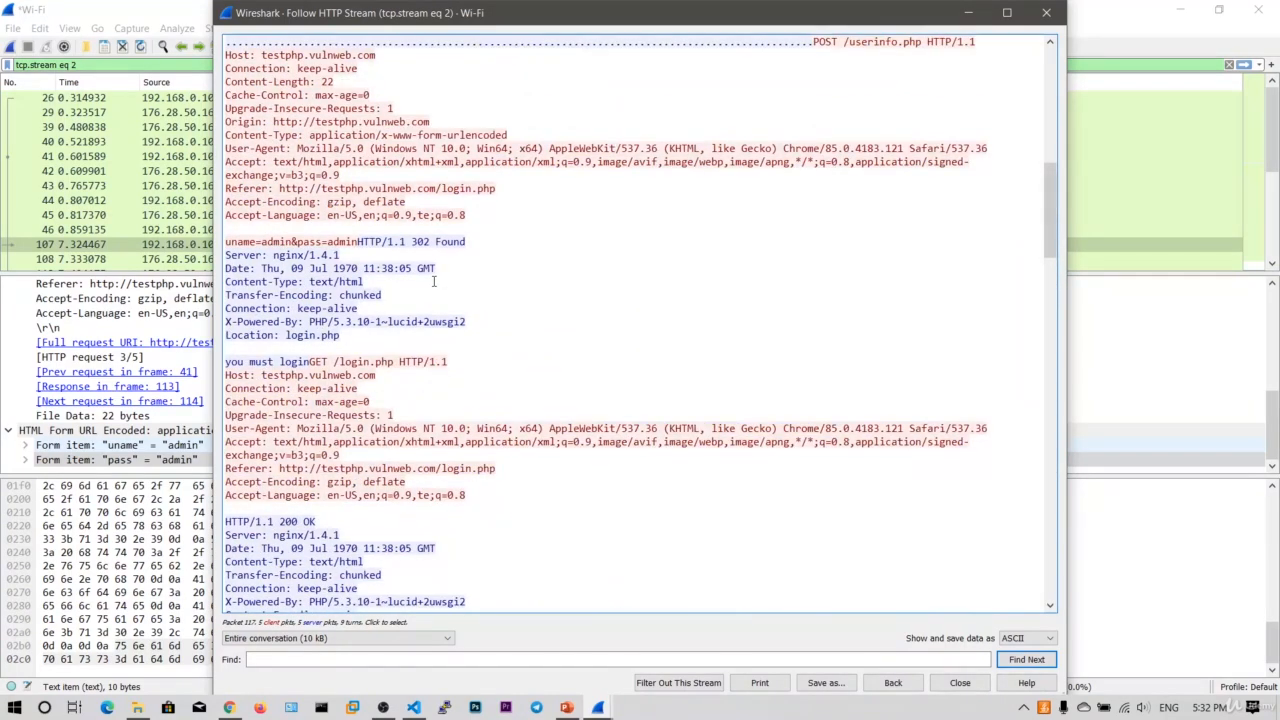
{"action": "scroll", "coordinate": [409, 270], "scroll_direction": "up", "scroll_amount": 4}
{"action": "scroll", "coordinate": [351, 239], "scroll_direction": "down", "scroll_amount": 3}
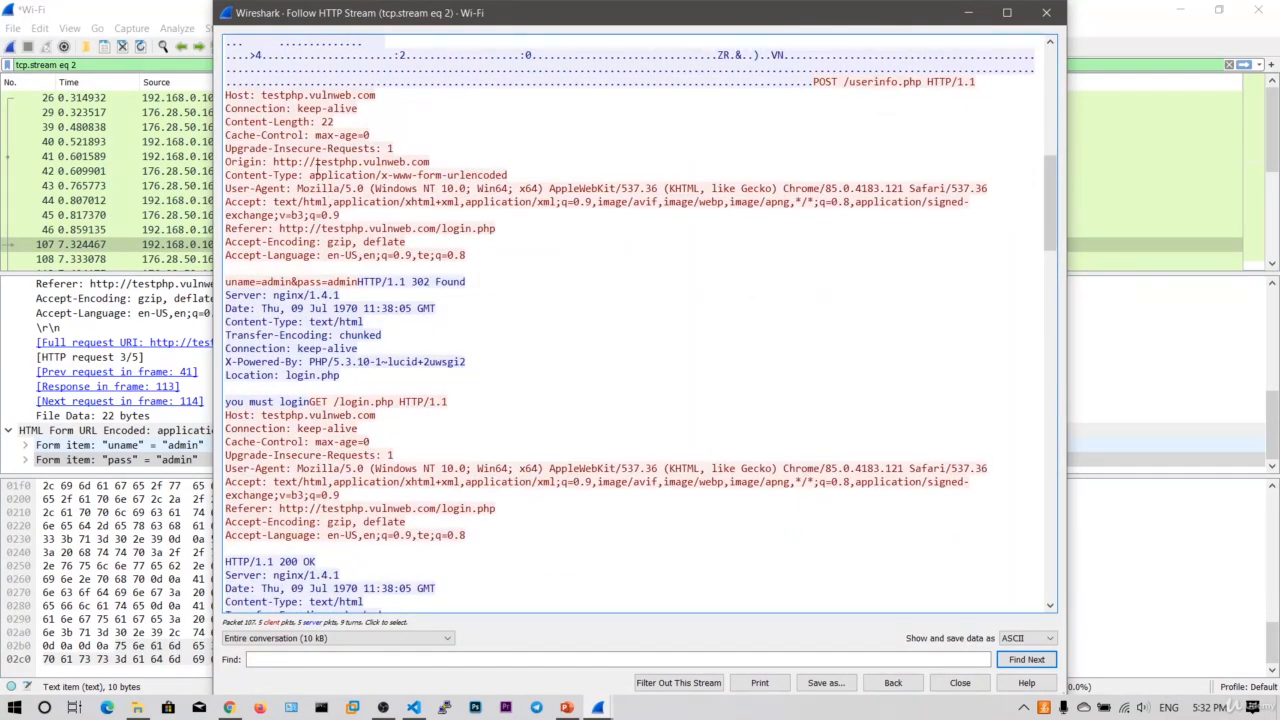
{"action": "scroll", "coordinate": [317, 168], "scroll_direction": "up", "scroll_amount": 11}
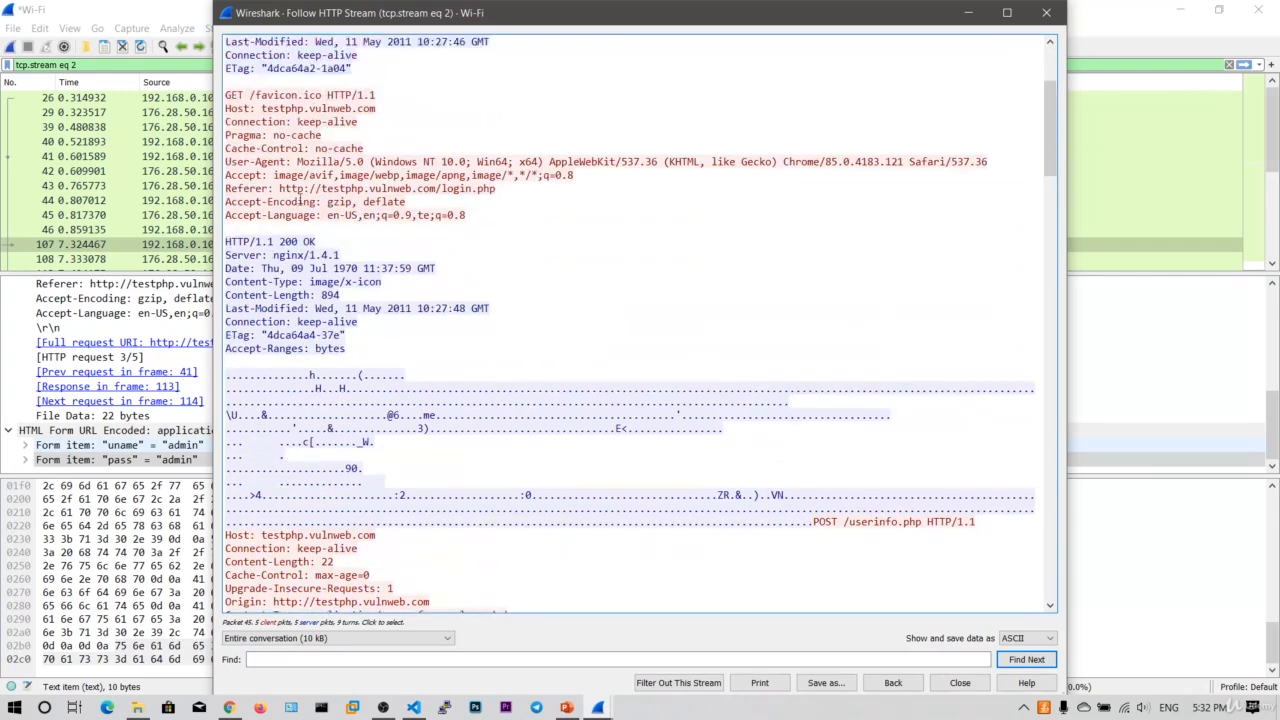
{"action": "scroll", "coordinate": [300, 200], "scroll_direction": "down", "scroll_amount": 8}
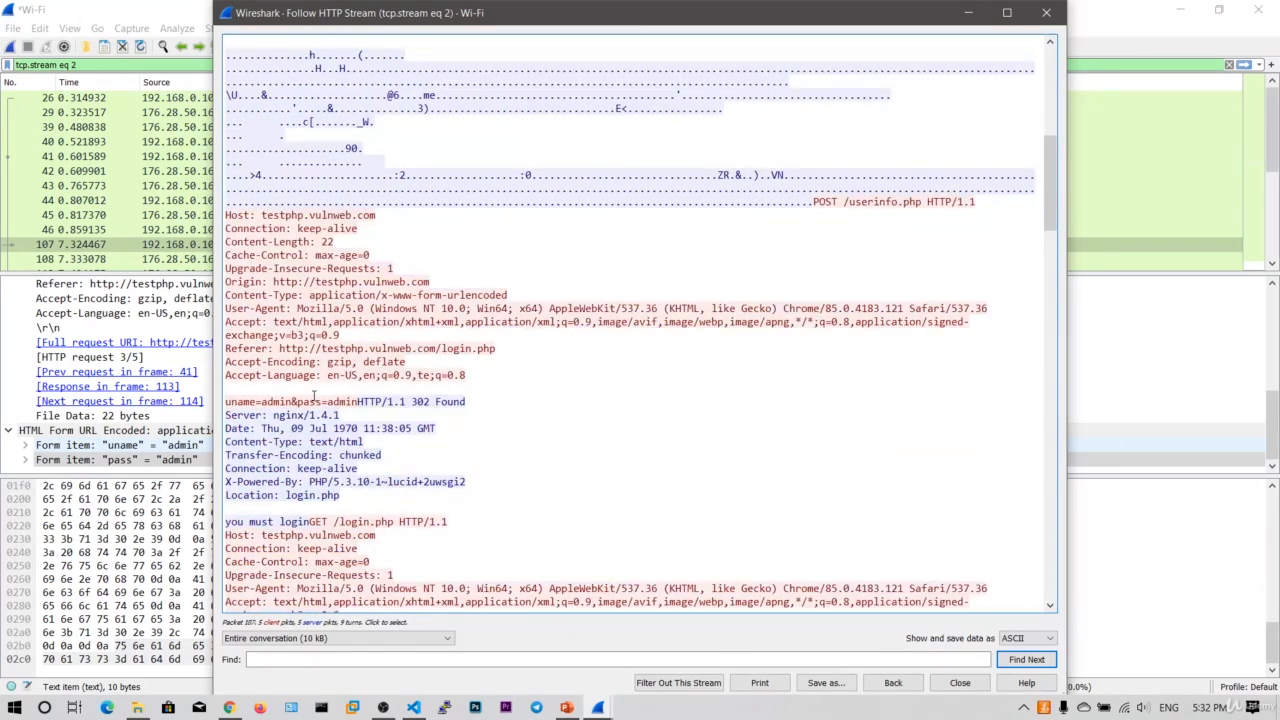
Examine the submitted uname and pass fields in the stream, and search the stream for the submitted username
{"action": "left_click_drag", "start_coordinate": [247, 401], "coordinate": [303, 401]}
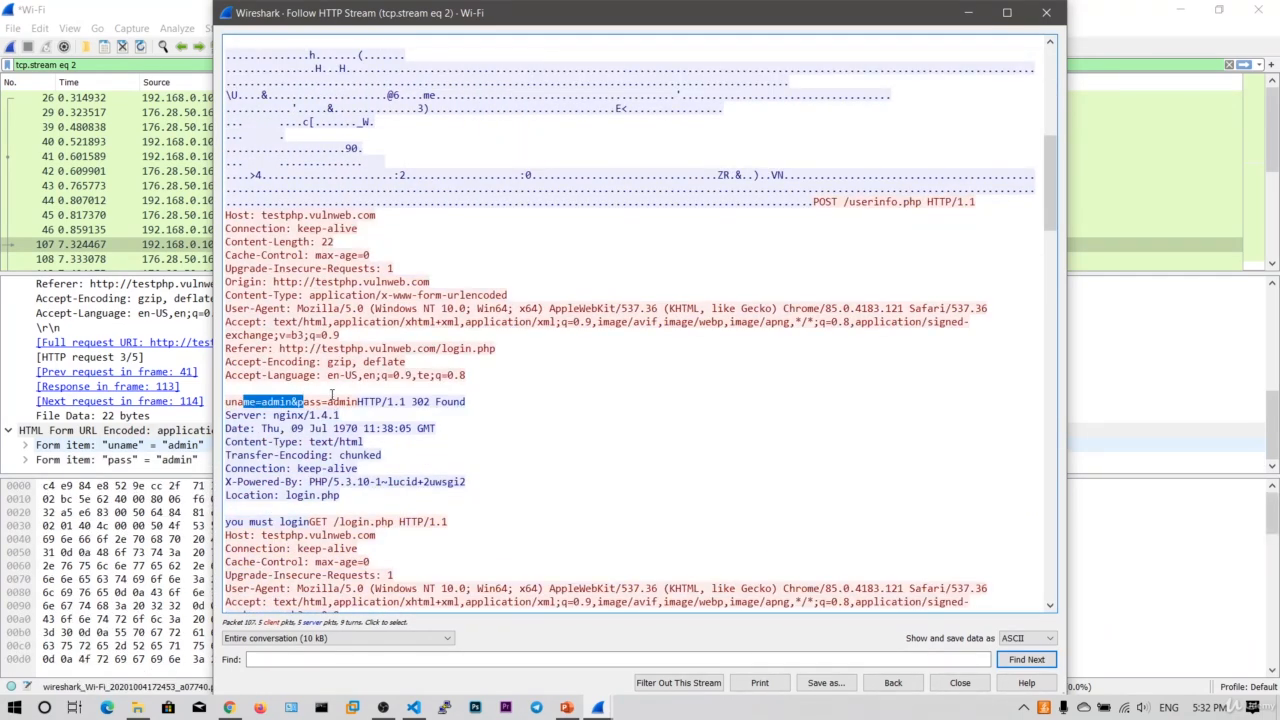
{"action": "left_click", "coordinate": [323, 401]}
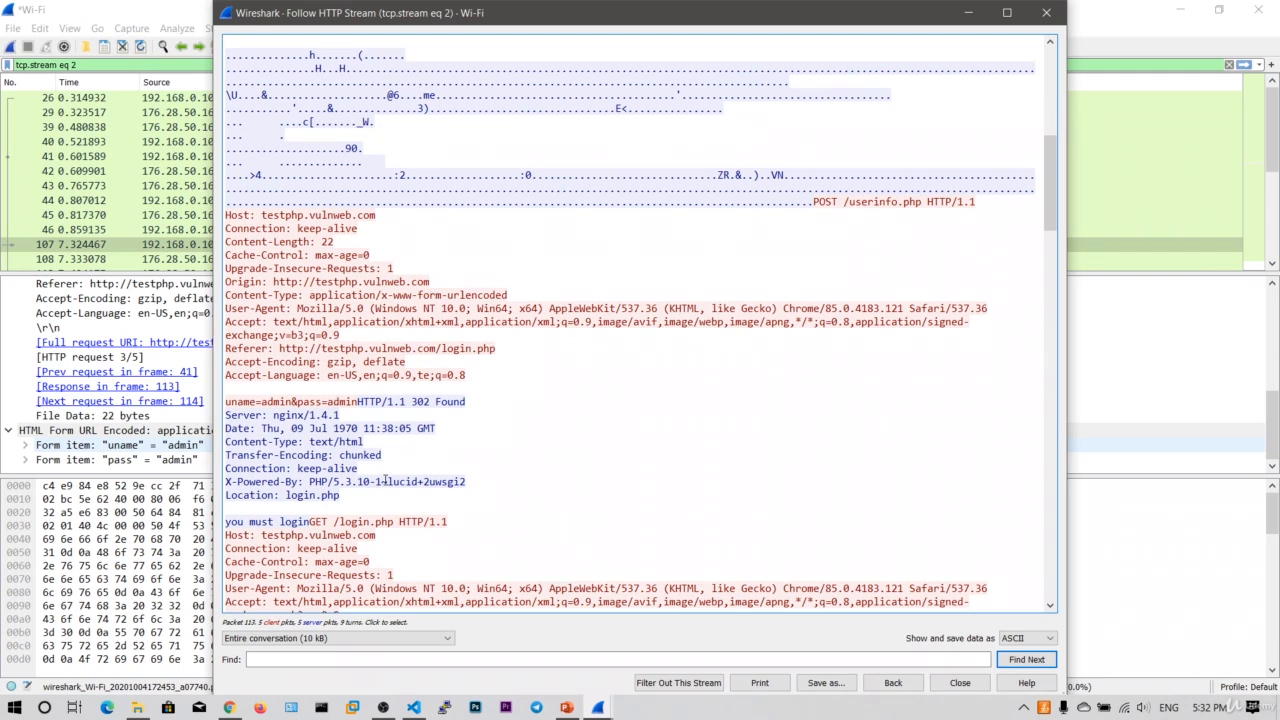
{"action": "left_click", "coordinate": [340, 660]}
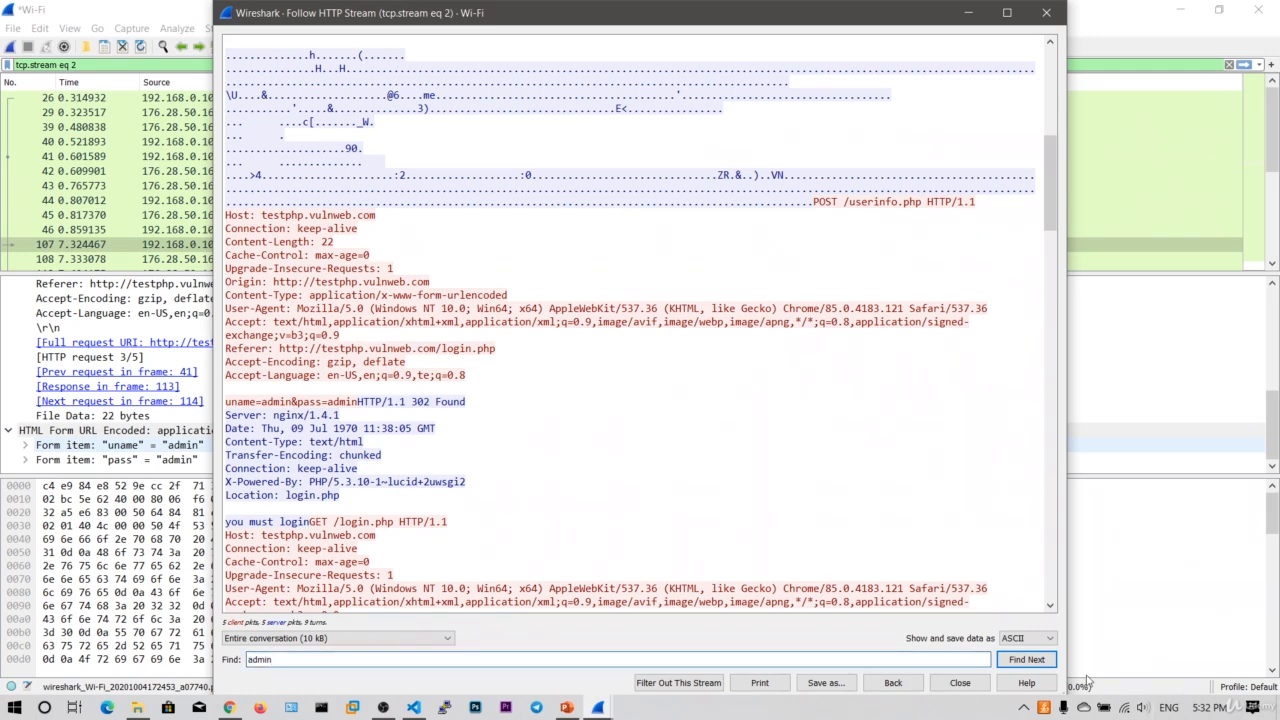
{"action": "left_click", "coordinate": [1048, 662]}
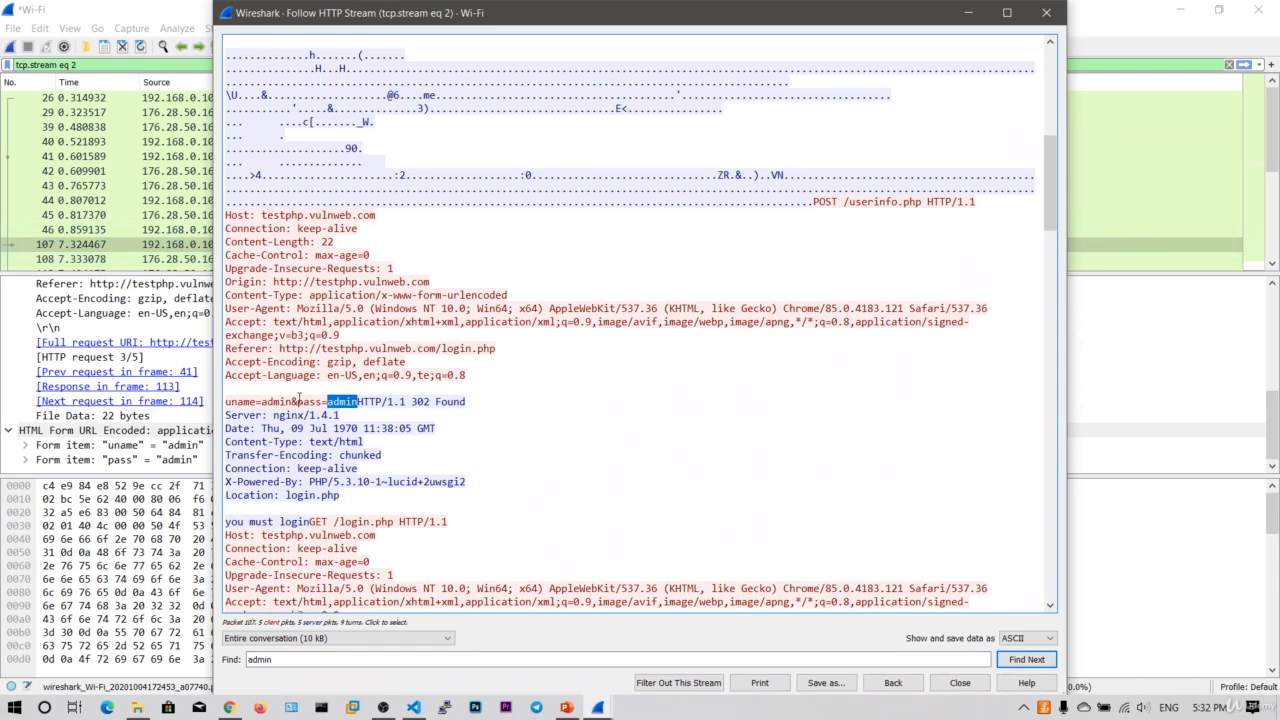
View the testphp.vulnweb.com login page in Chrome, return to Wireshark and close the HTTP stream window
{"action": "left_click", "coordinate": [229, 708]}
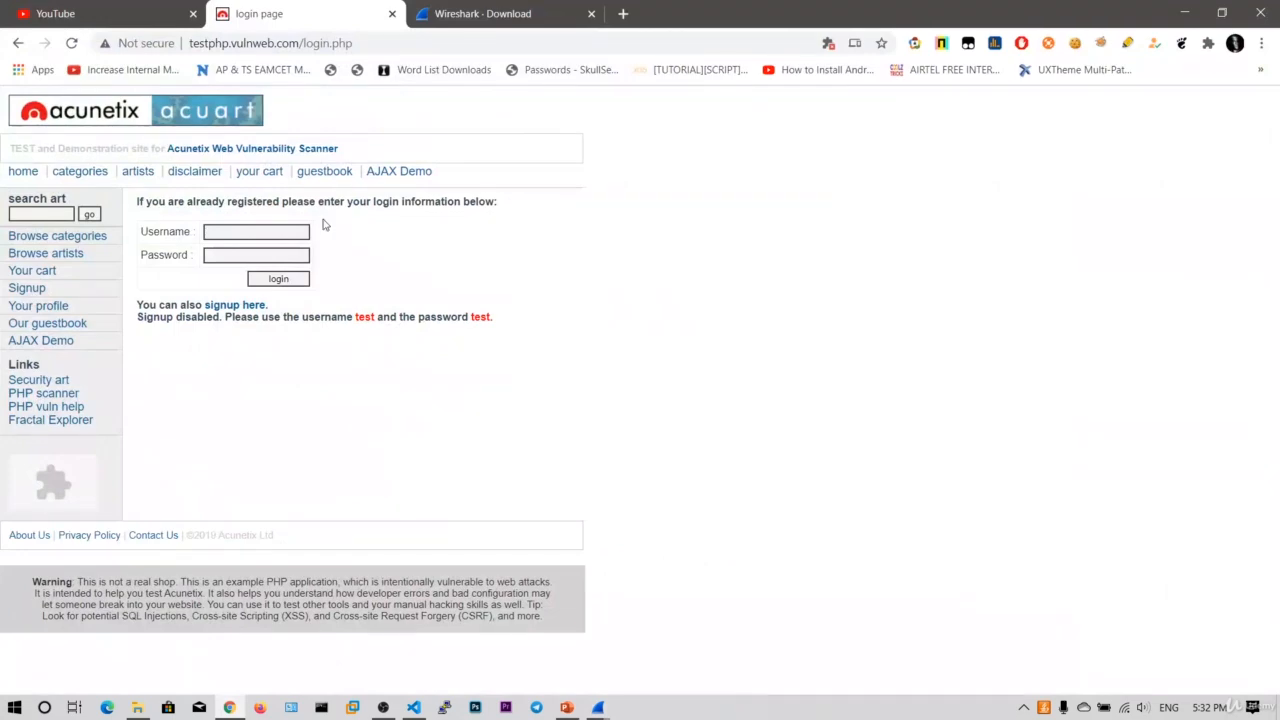
{"action": "left_click", "coordinate": [1176, 10]}
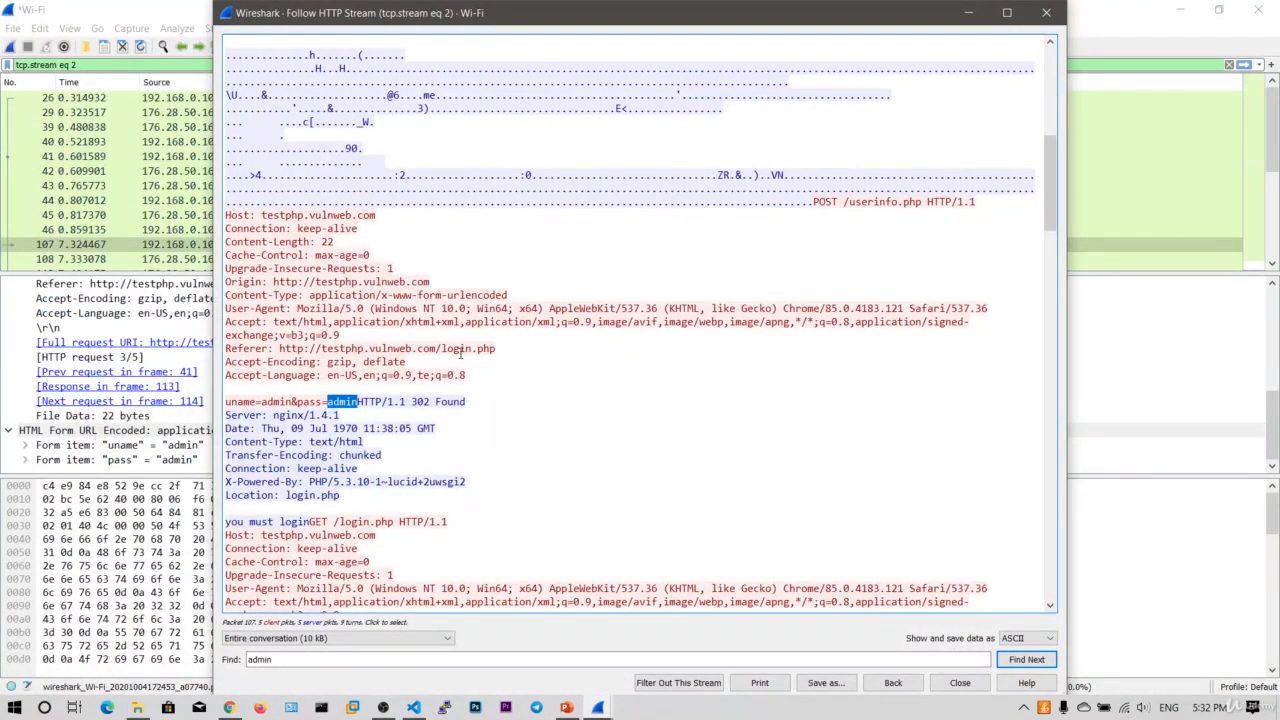
{"action": "left_click", "coordinate": [1047, 14]}
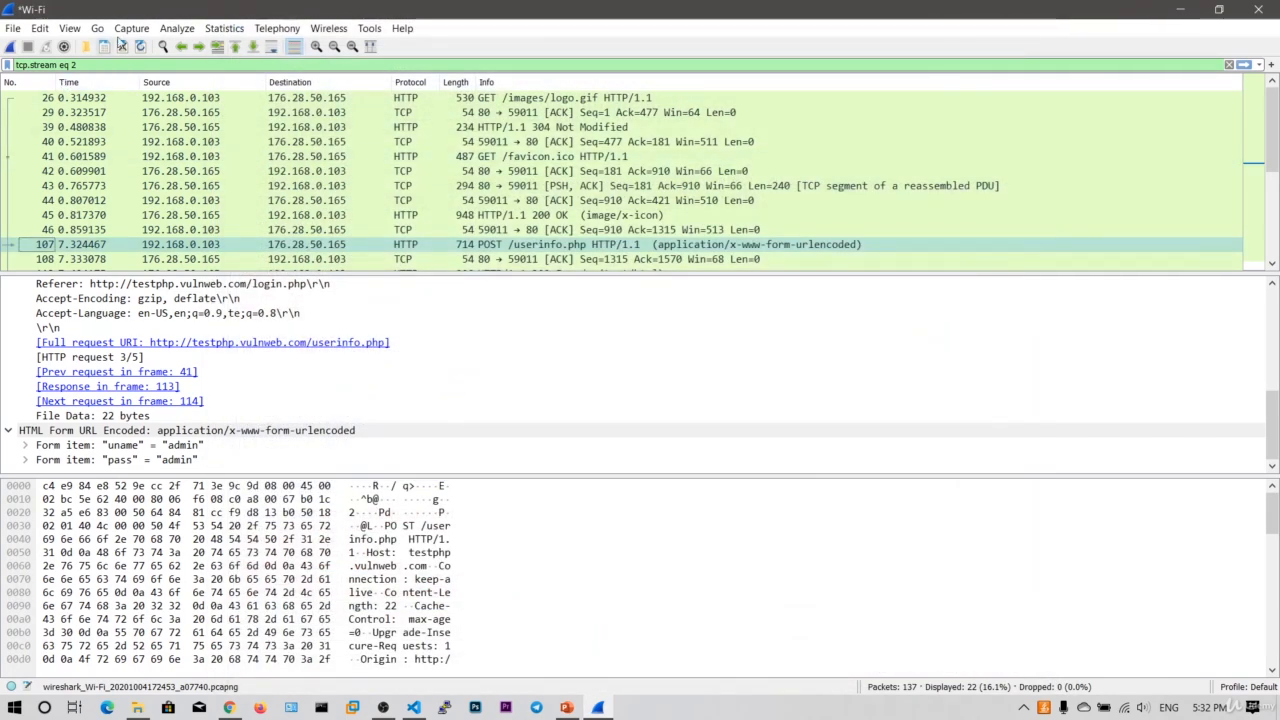
Switch to Chrome and search Google in a new tab for "wireshark filters cheat sheet"
{"action": "left_click", "coordinate": [229, 707]}
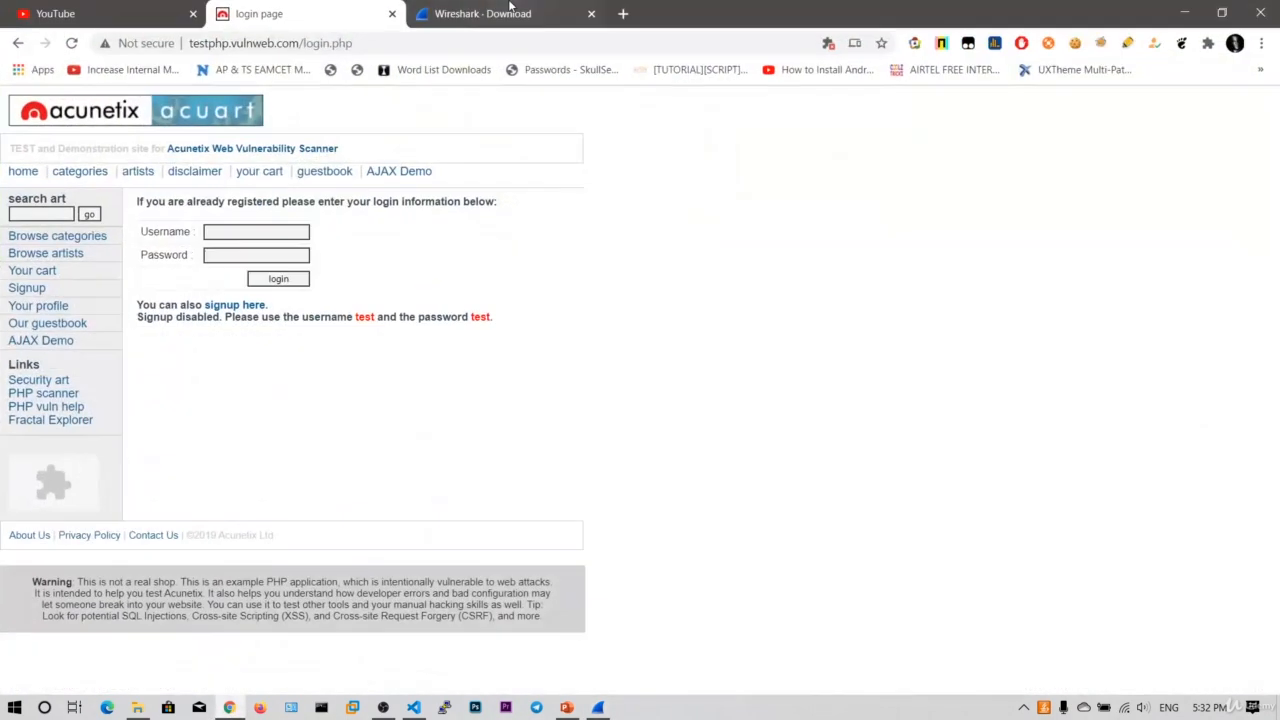
{"action": "left_click", "coordinate": [623, 13]}
{"action": "type", "text": "w"}
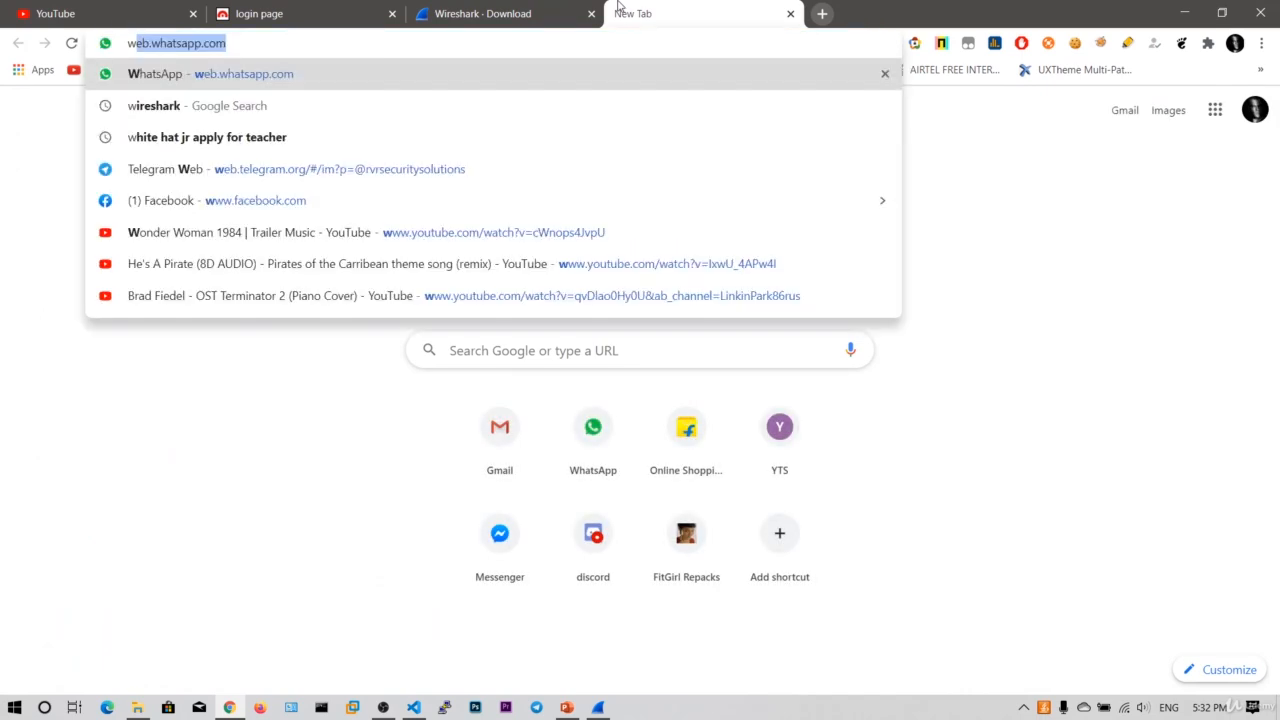
{"action": "type", "text": "iresg"}
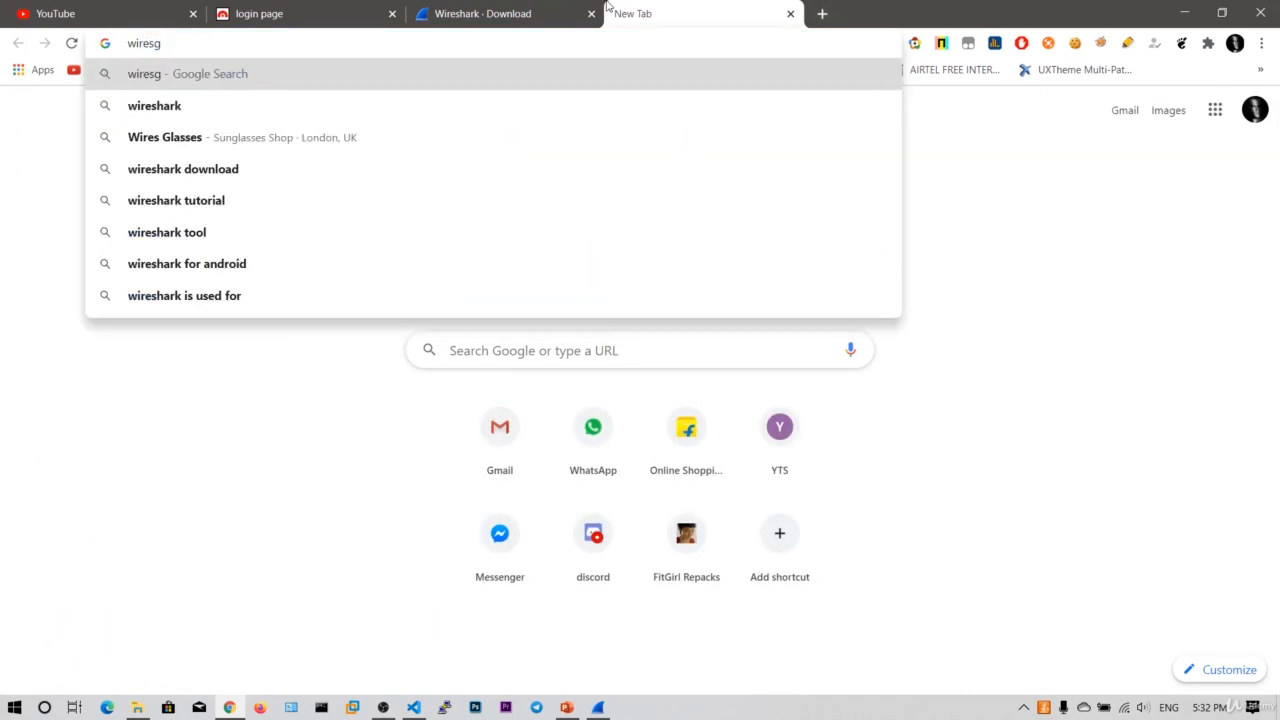
{"action": "key", "text": "BackSpace"}
{"action": "type", "text": "hark fu"}
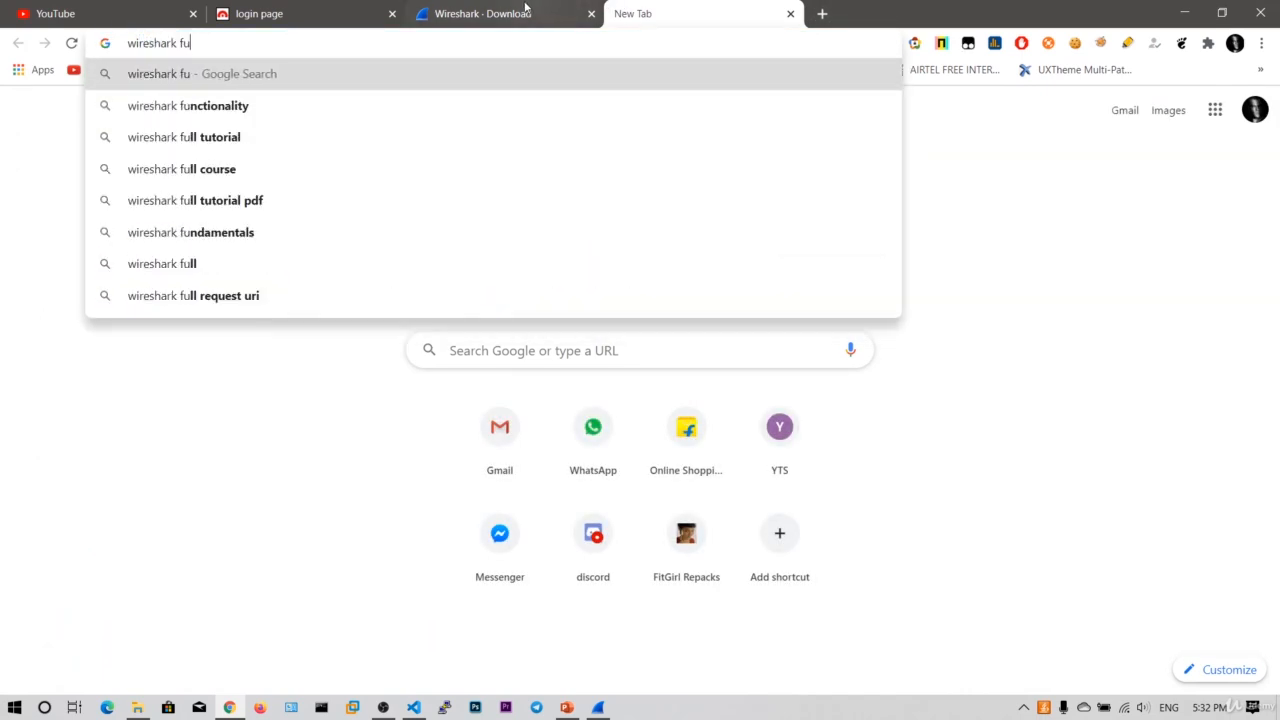
{"action": "key", "text": "BackSpace"}
{"action": "type", "text": "il"}
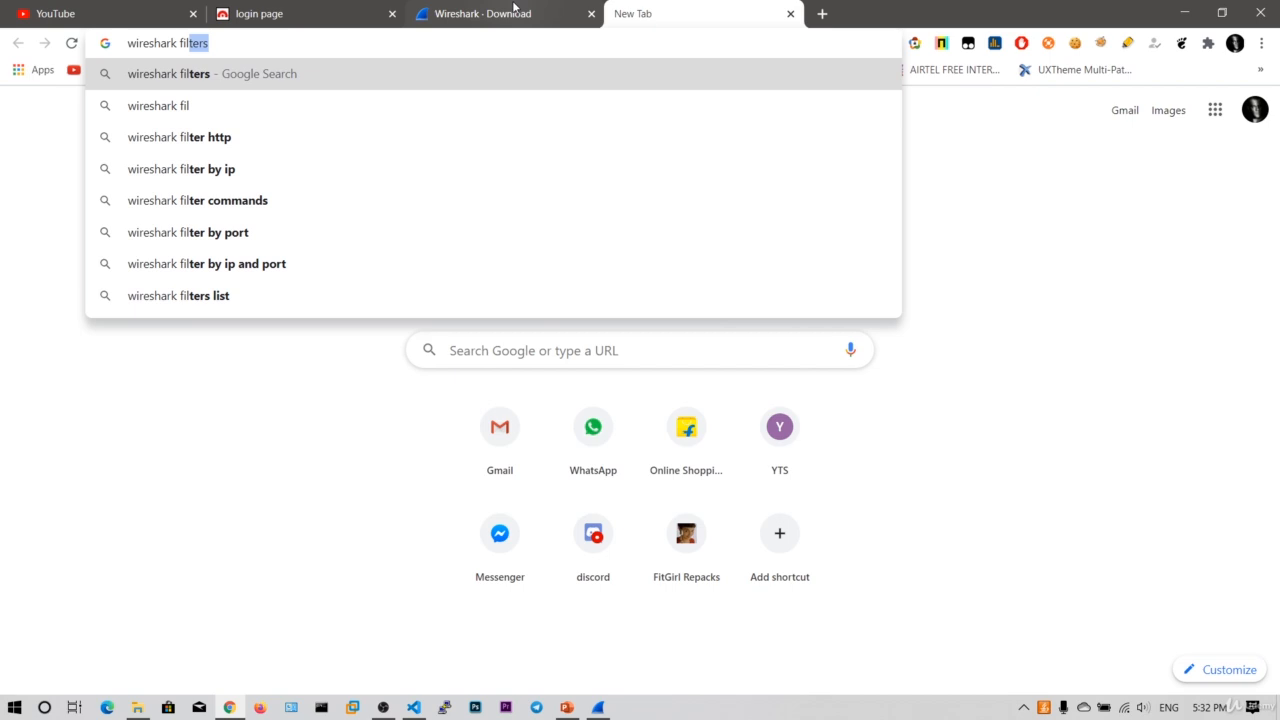
{"action": "type", "text": "ters"}
{"action": "key", "text": "Down"}
{"action": "key", "text": "Return"}
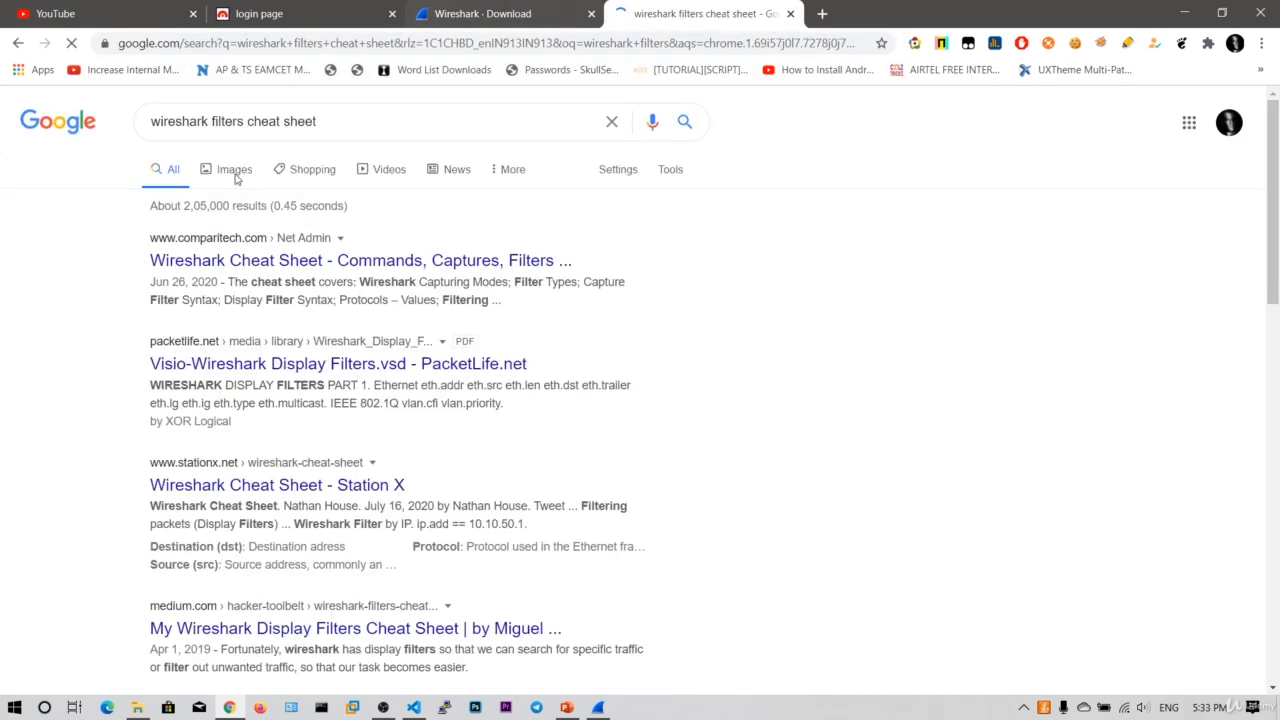
Open the Comparitech Wireshark Cheat Sheet result in a new tab placed before the search results, and look through the page
{"action": "right_click", "coordinate": [223, 258]}
{"action": "left_click", "coordinate": [256, 271]}
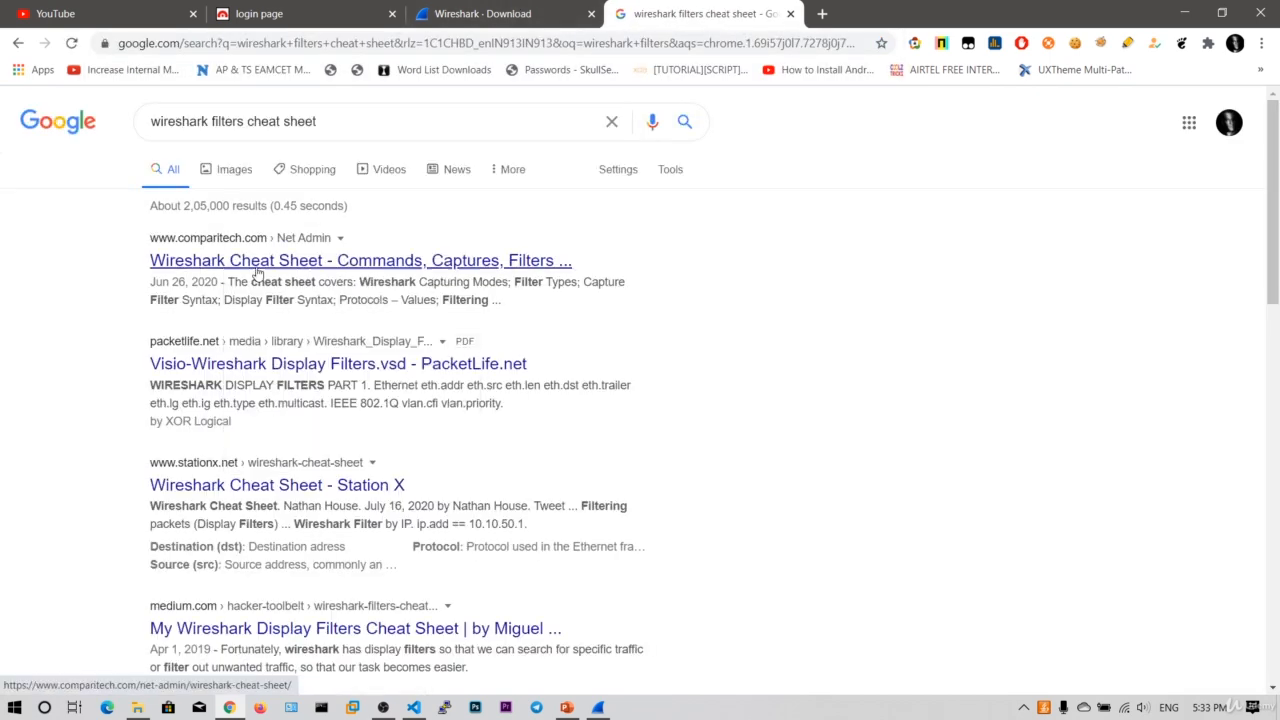
{"action": "left_click_drag", "start_coordinate": [833, 10], "coordinate": [650, 5]}
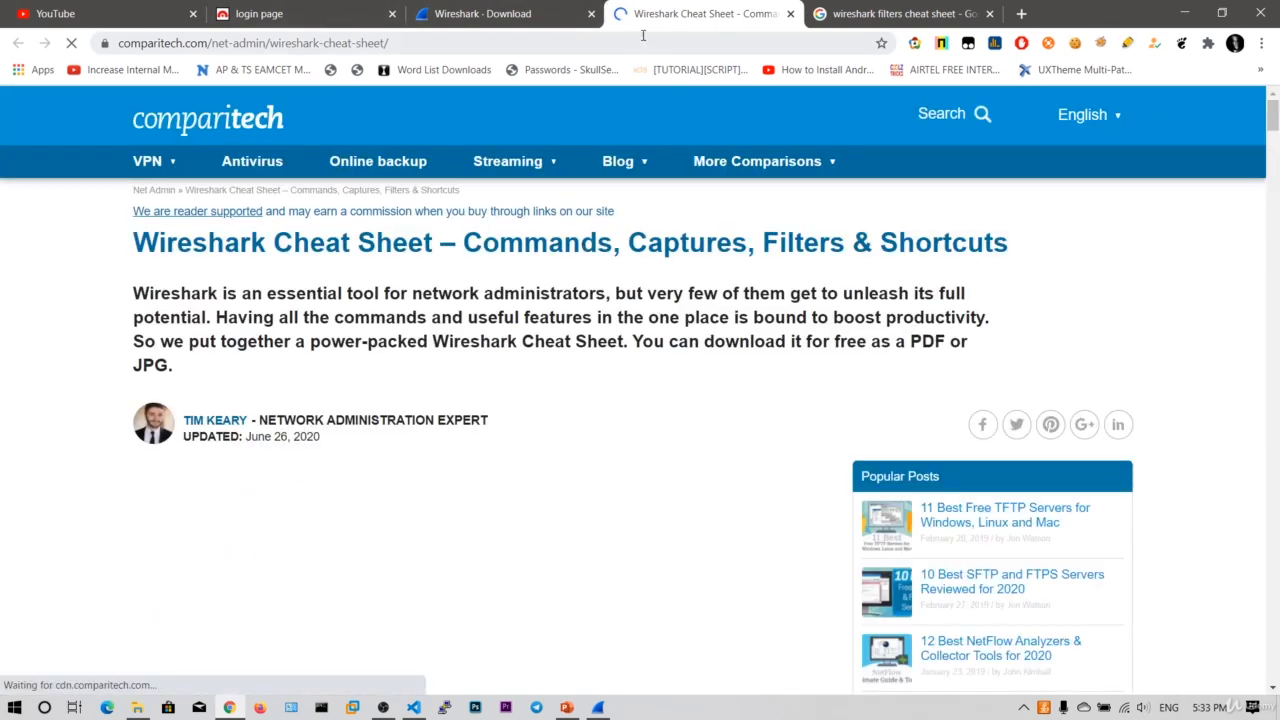
{"action": "scroll", "coordinate": [333, 405], "scroll_direction": "down", "scroll_amount": 10}
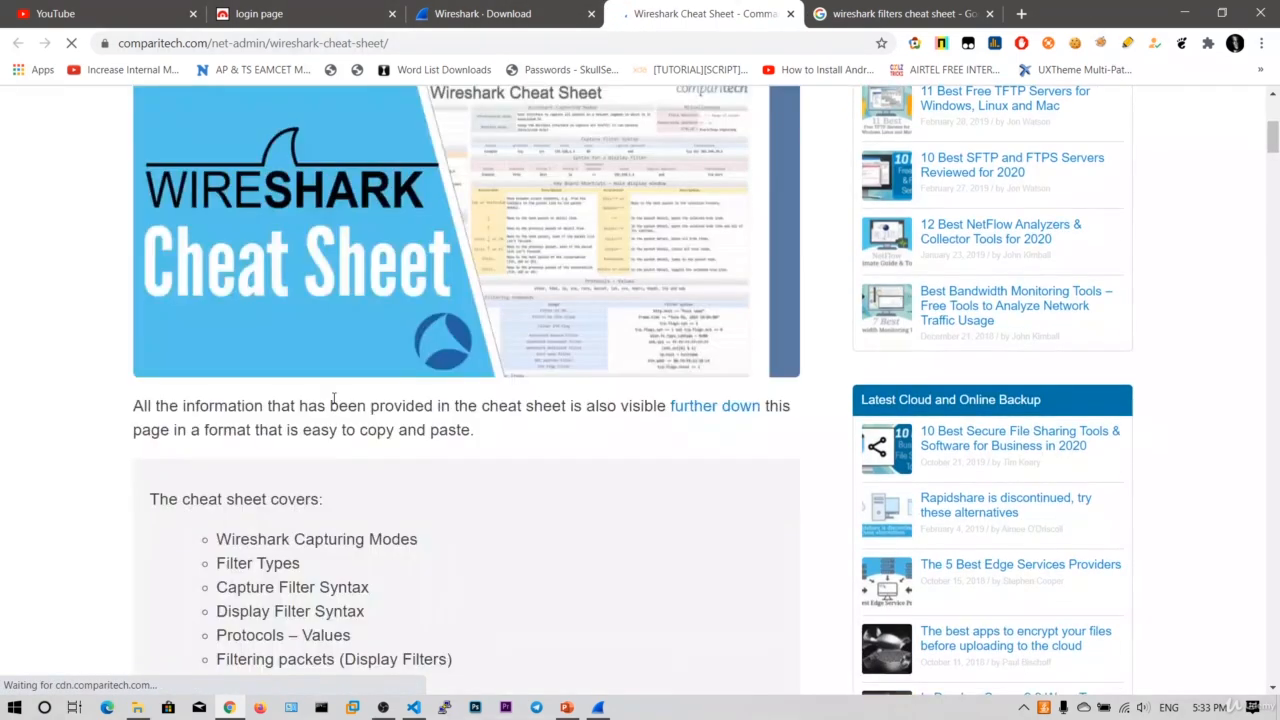
{"action": "scroll", "coordinate": [333, 380], "scroll_direction": "down", "scroll_amount": 10}
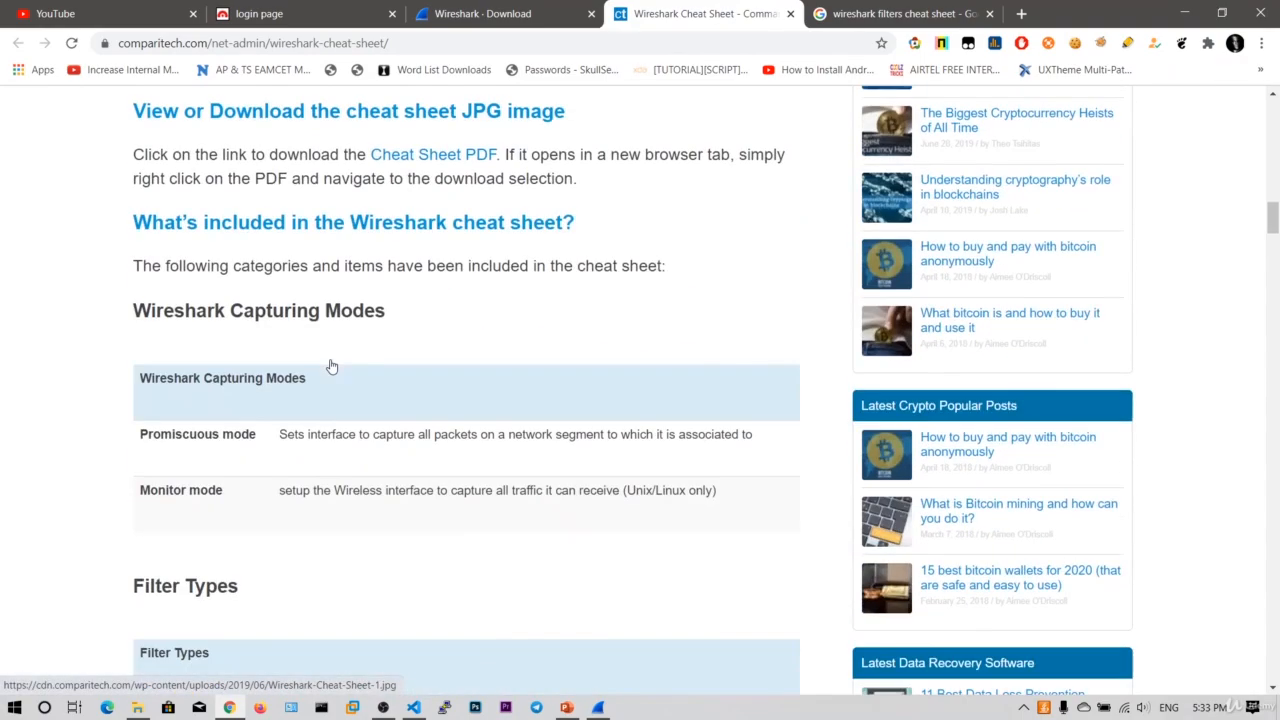
{"action": "scroll", "coordinate": [332, 365], "scroll_direction": "up", "scroll_amount": 5}
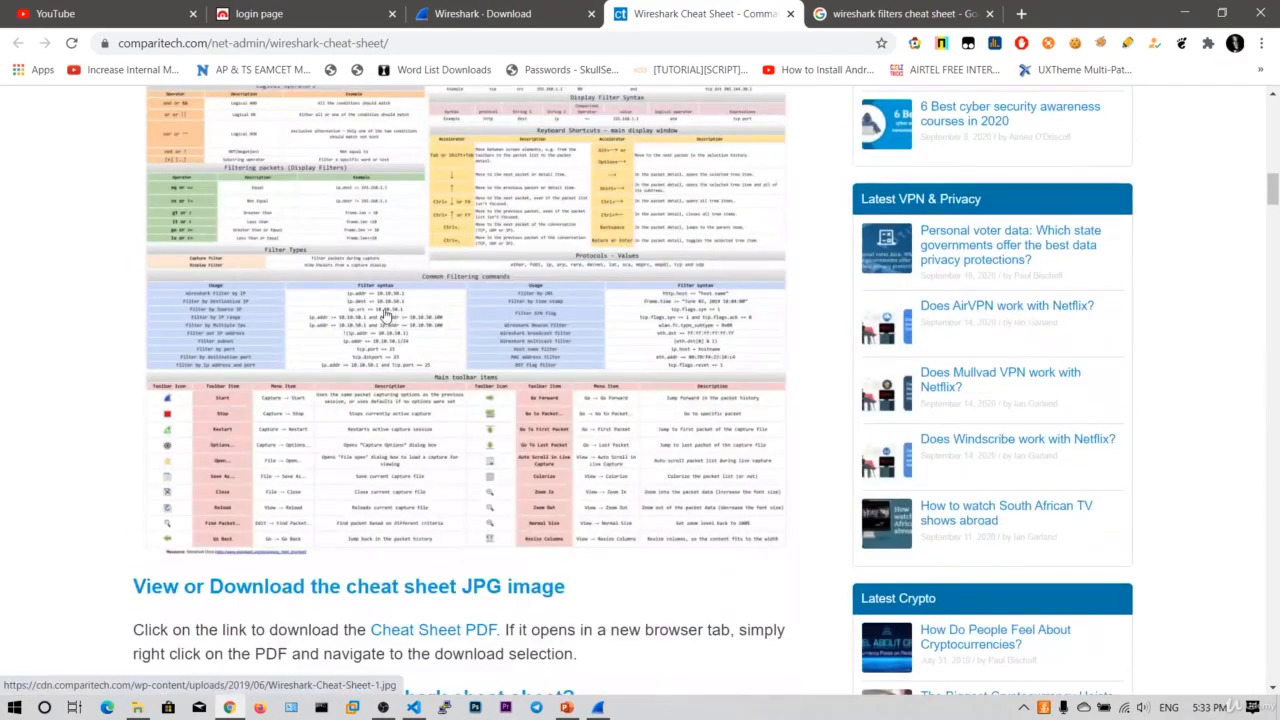
Open the PacketLife Wireshark Display Filters PDF from the search results in a new tab and look through its first page
{"action": "left_click", "coordinate": [851, 10]}
{"action": "right_click", "coordinate": [440, 364]}
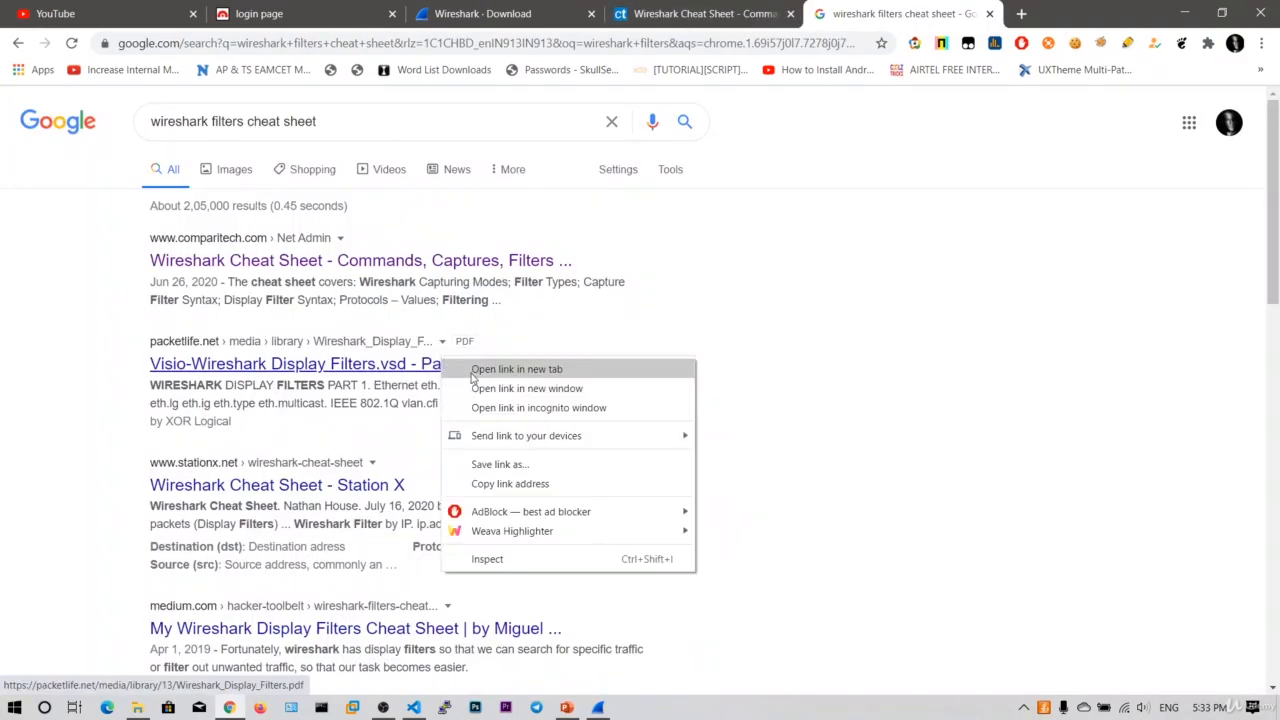
{"action": "left_click", "coordinate": [475, 367]}
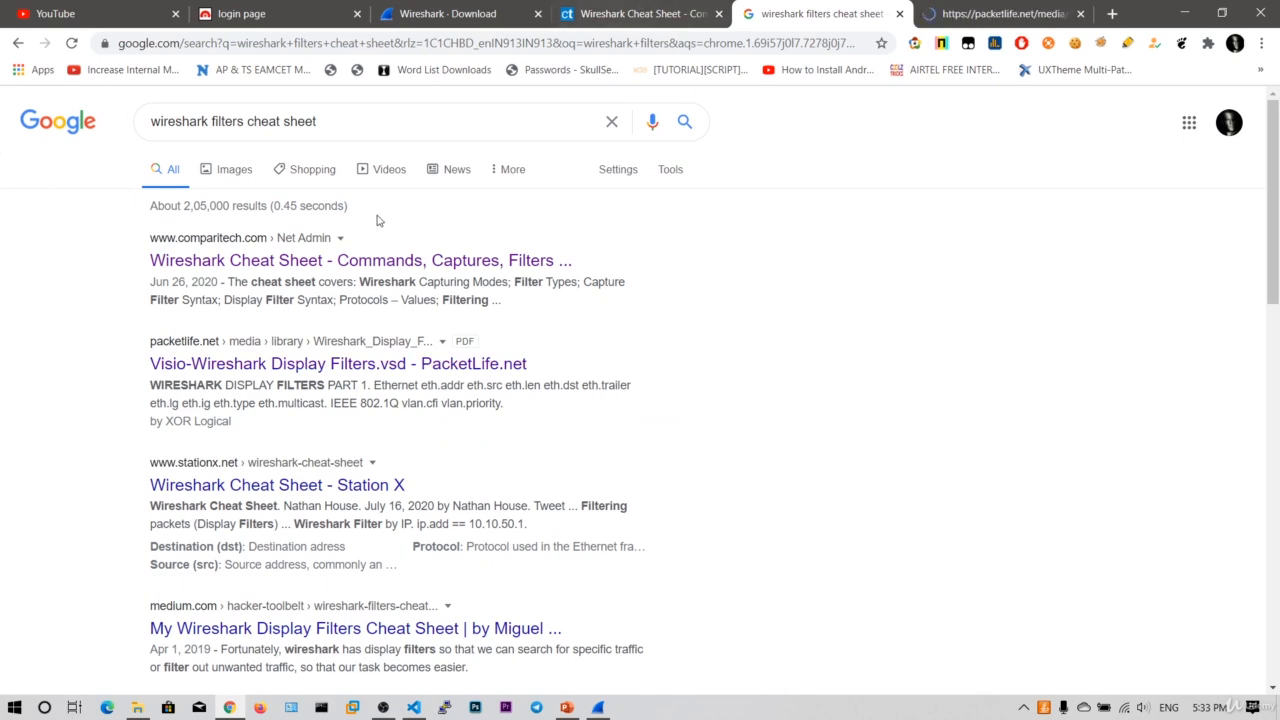
{"action": "left_click", "coordinate": [970, 10]}
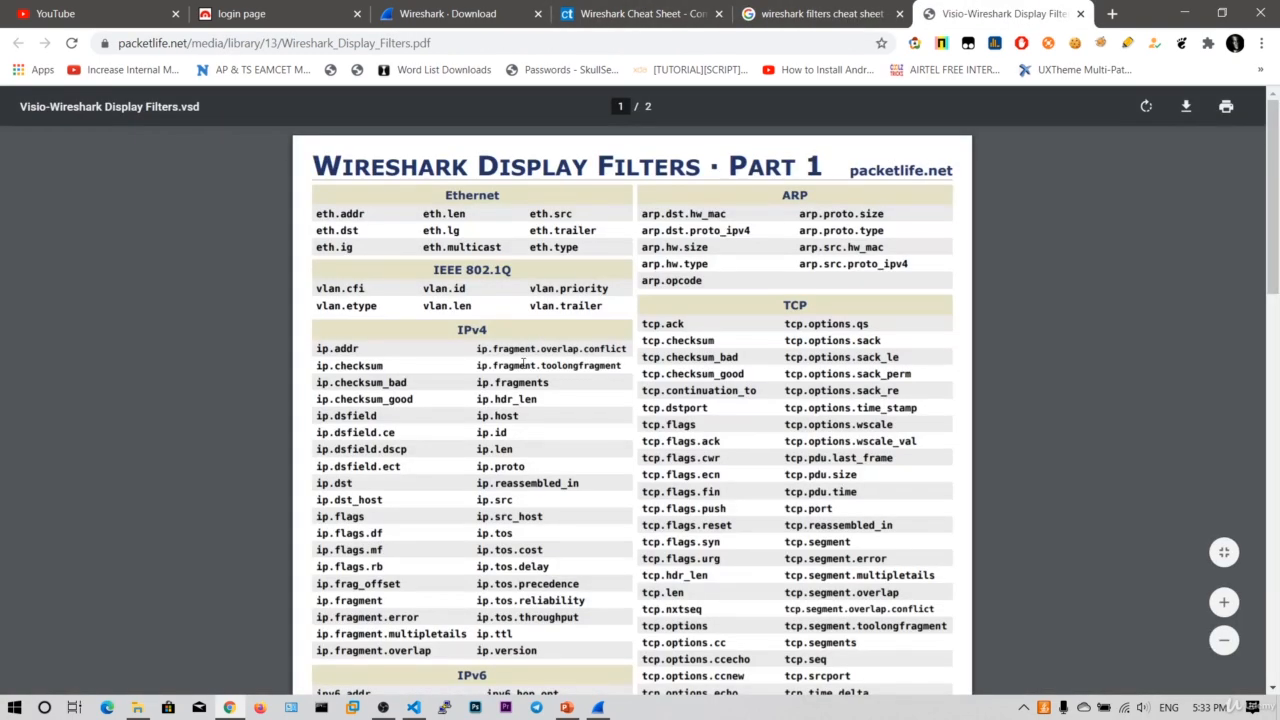
{"action": "scroll", "coordinate": [513, 273], "scroll_direction": "down", "scroll_amount": 10}
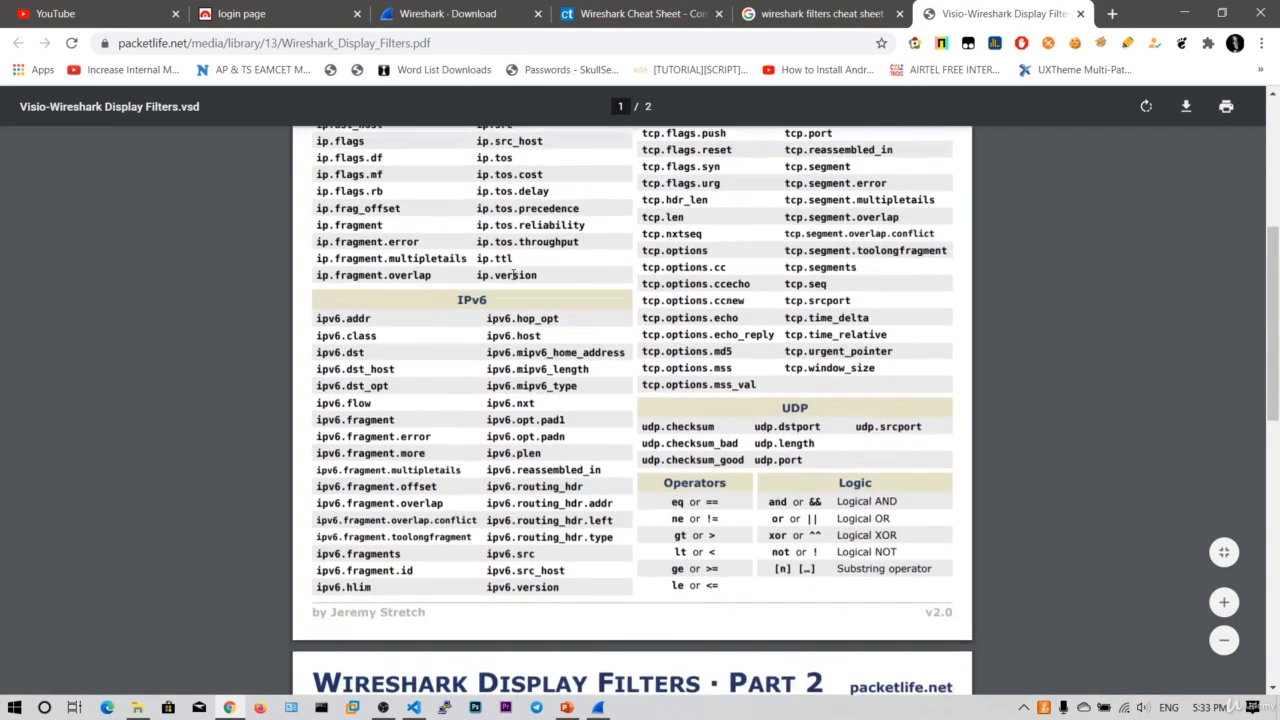
{"action": "scroll", "coordinate": [513, 273], "scroll_direction": "up", "scroll_amount": 10}
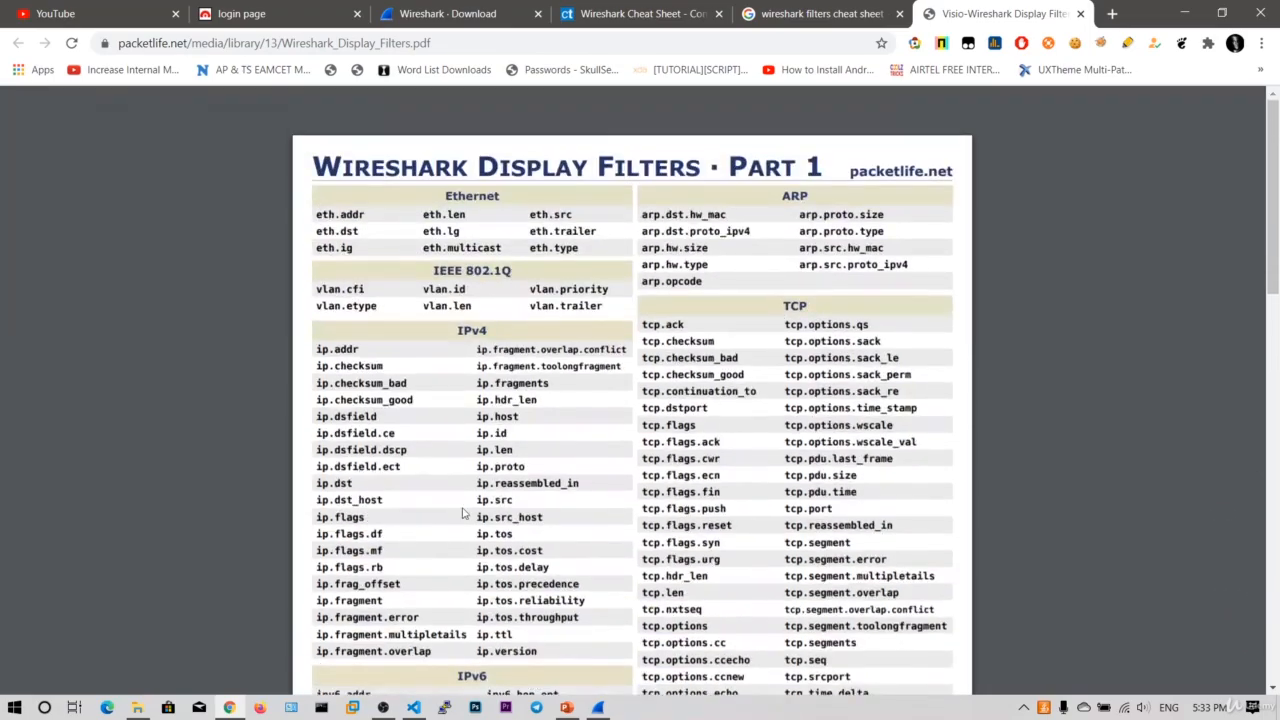
Compare the captured packets in Wireshark with the PDF's IPv4 filters, highlighting ip.dst in the PDF, and return to the PDF in Chrome
{"action": "left_click", "coordinate": [597, 707]}
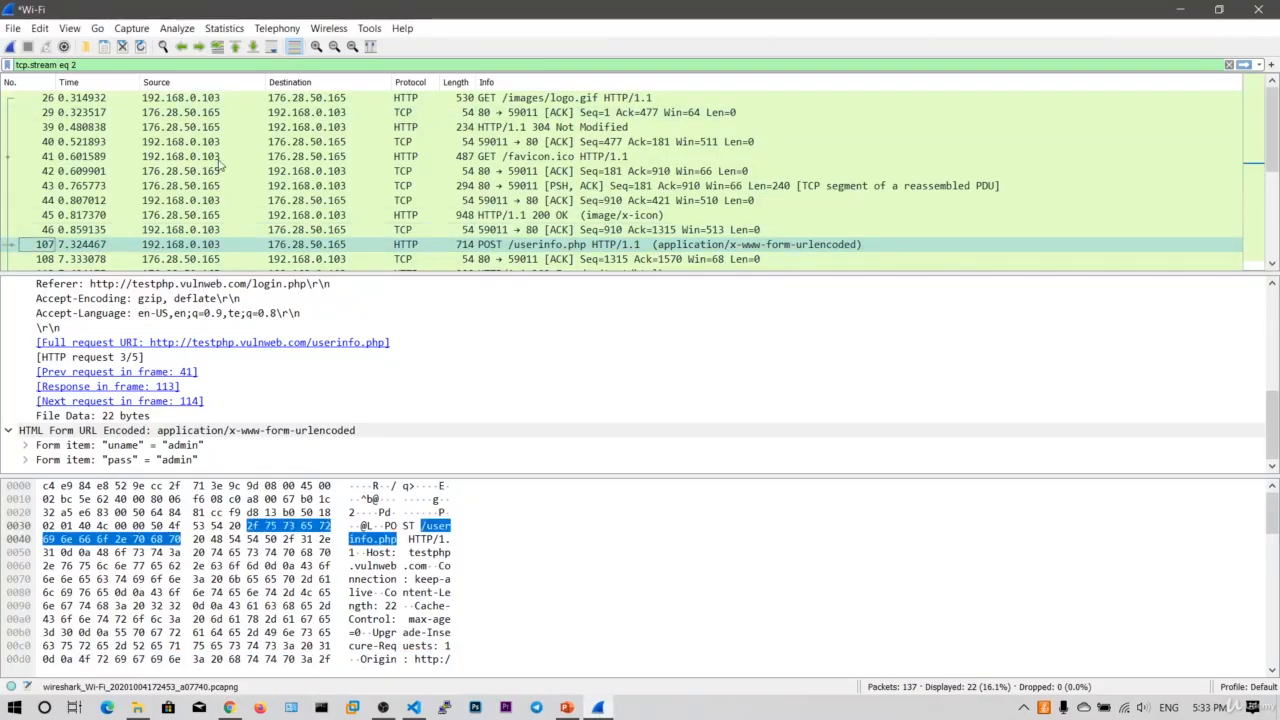
{"action": "left_click", "coordinate": [1183, 8]}
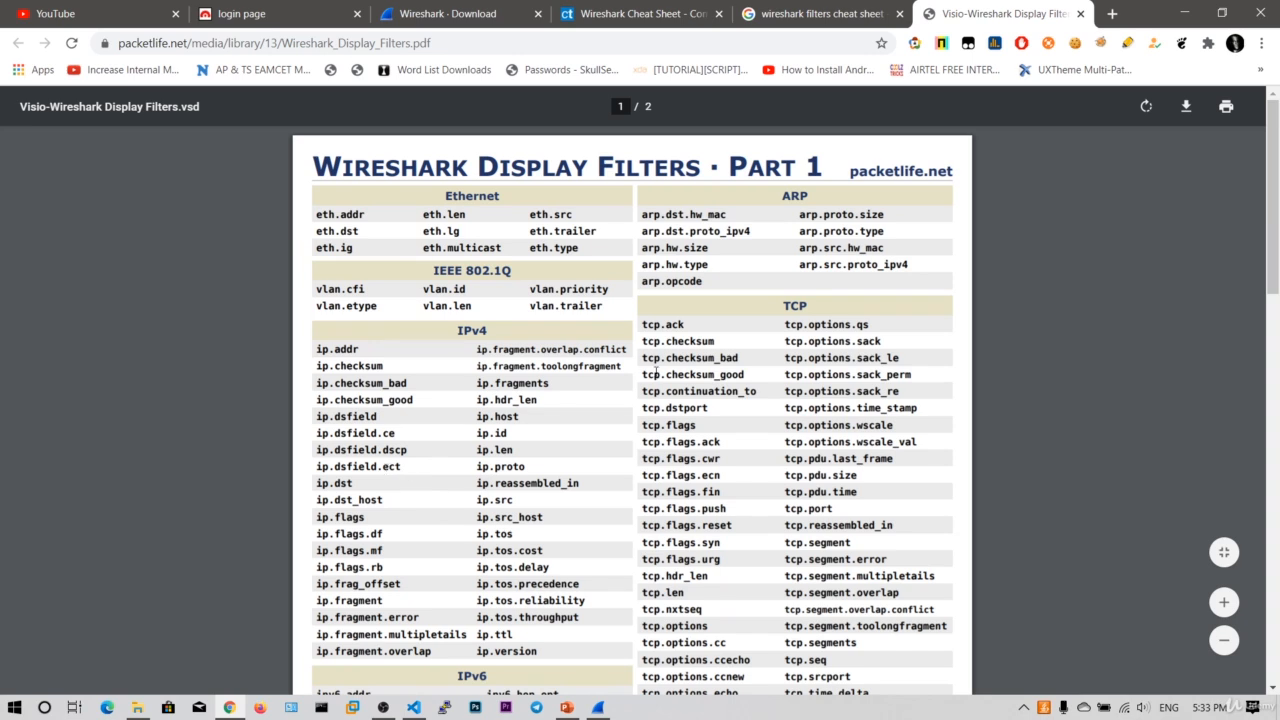
{"action": "left_click_drag", "start_coordinate": [359, 486], "coordinate": [308, 486]}
{"action": "left_click", "coordinate": [366, 478]}
{"action": "left_click", "coordinate": [597, 707]}
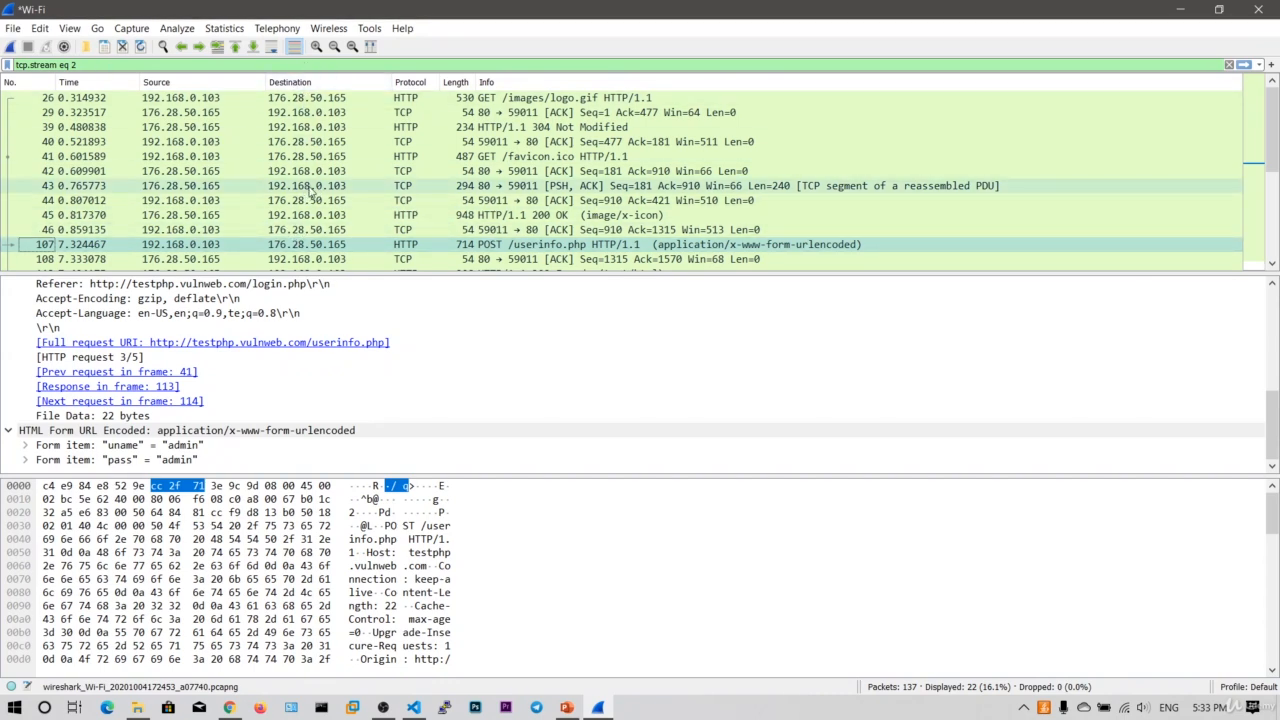
{"action": "key", "text": "alt+Tab"}
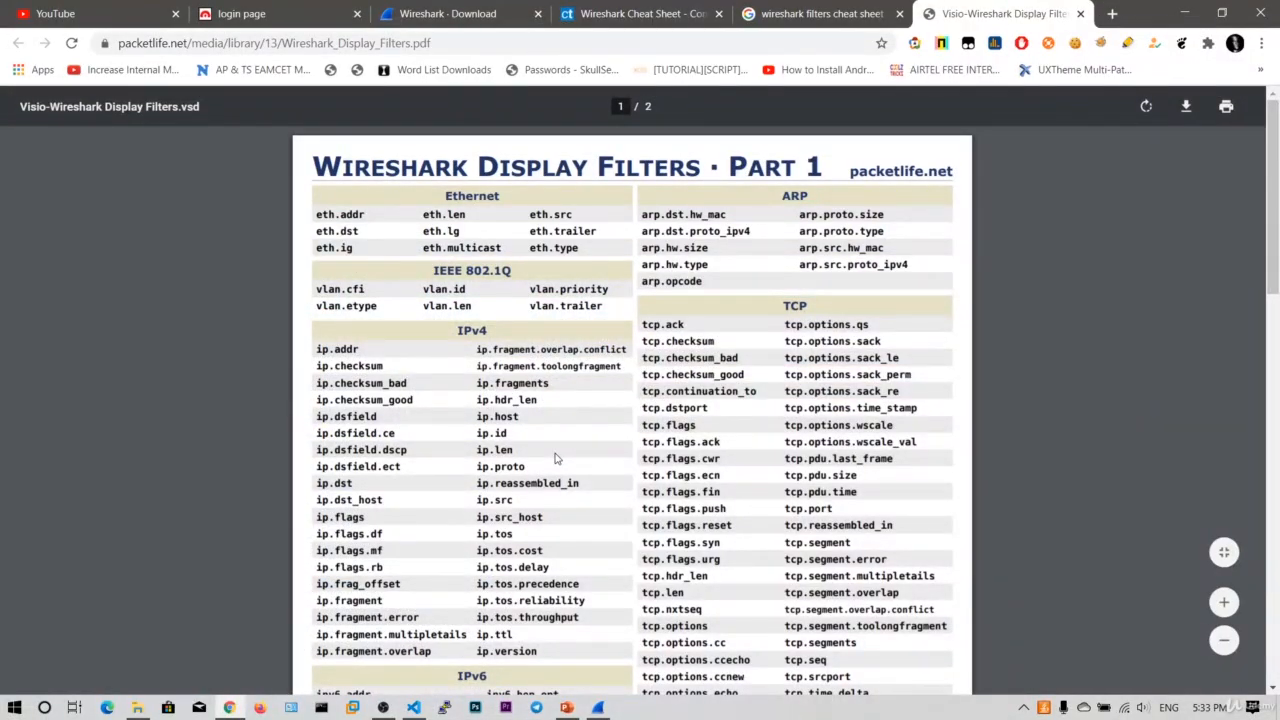
Examine the PDF's IPv6, TCP and UDP filters, operators and logic tables, and switch back to Wireshark
{"action": "scroll", "coordinate": [688, 400], "scroll_direction": "down", "scroll_amount": 4}
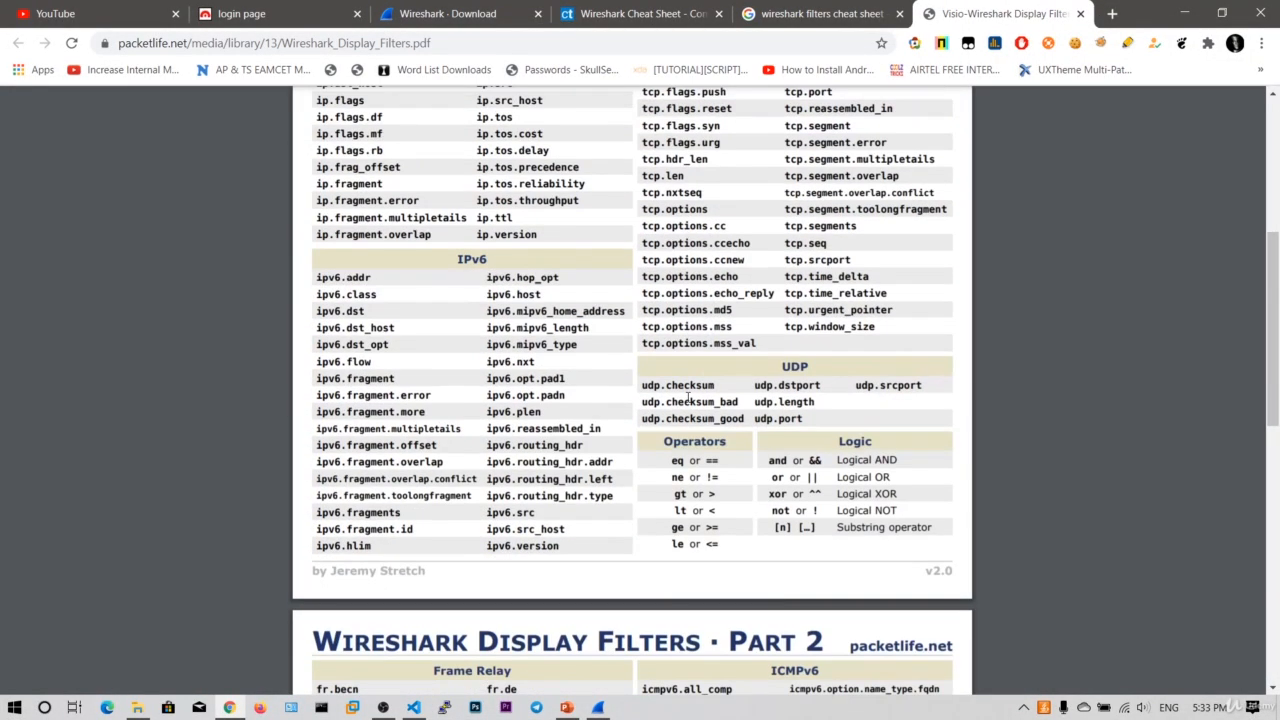
{"action": "scroll", "coordinate": [688, 400], "scroll_direction": "down", "scroll_amount": 3}
{"action": "scroll", "coordinate": [688, 400], "scroll_direction": "up", "scroll_amount": 2}
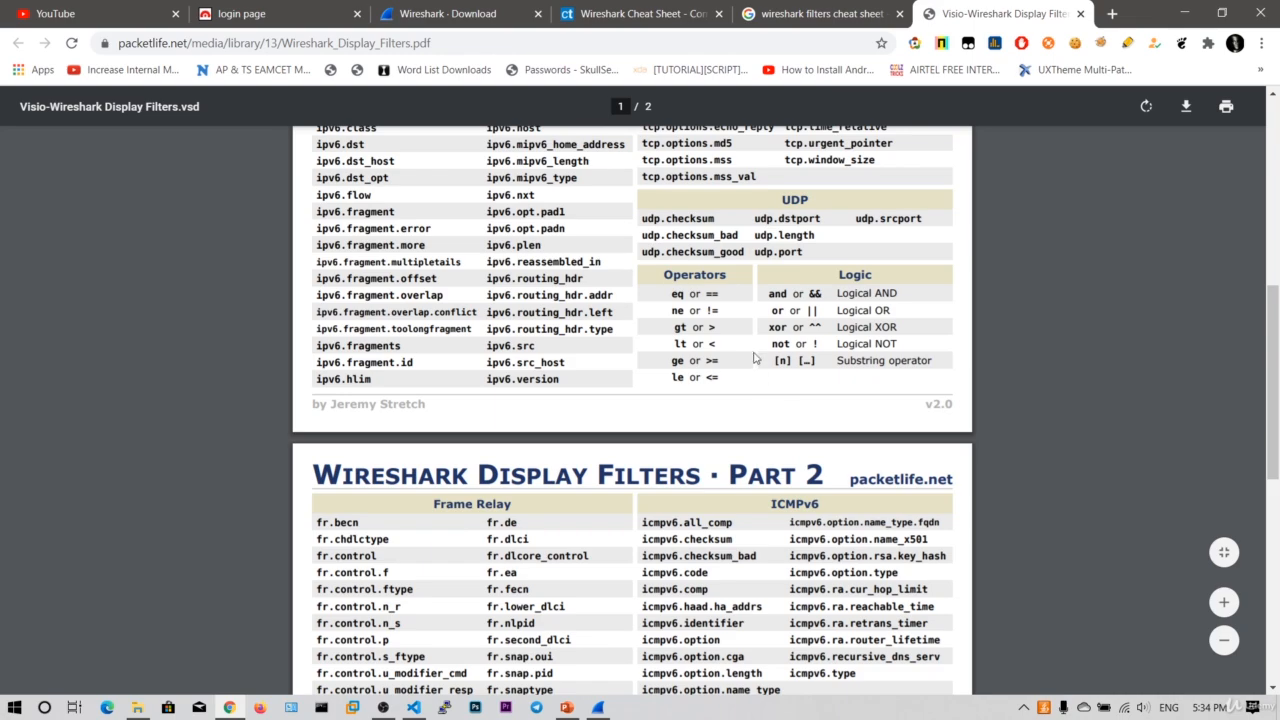
{"action": "scroll", "coordinate": [752, 358], "scroll_direction": "down", "scroll_amount": 10}
{"action": "scroll", "coordinate": [746, 363], "scroll_direction": "up", "scroll_amount": 15}
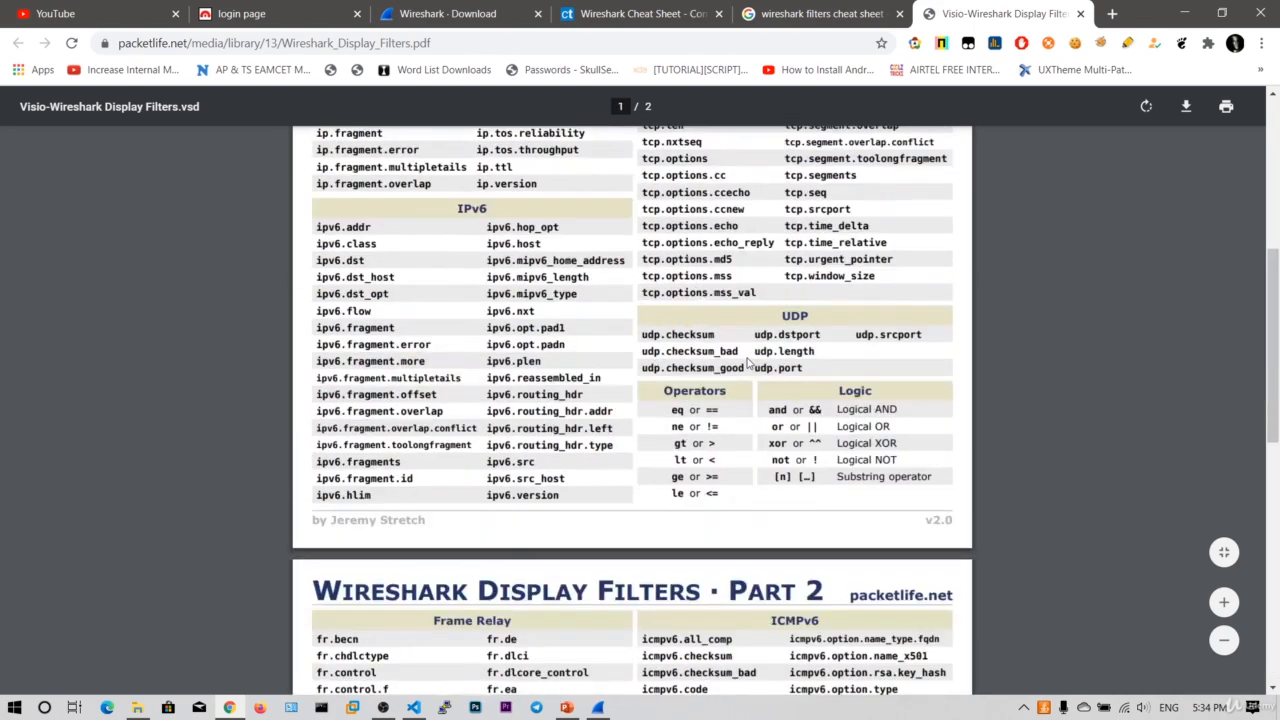
{"action": "scroll", "coordinate": [748, 363], "scroll_direction": "down", "scroll_amount": 2}
{"action": "scroll", "coordinate": [746, 363], "scroll_direction": "up", "scroll_amount": 2}
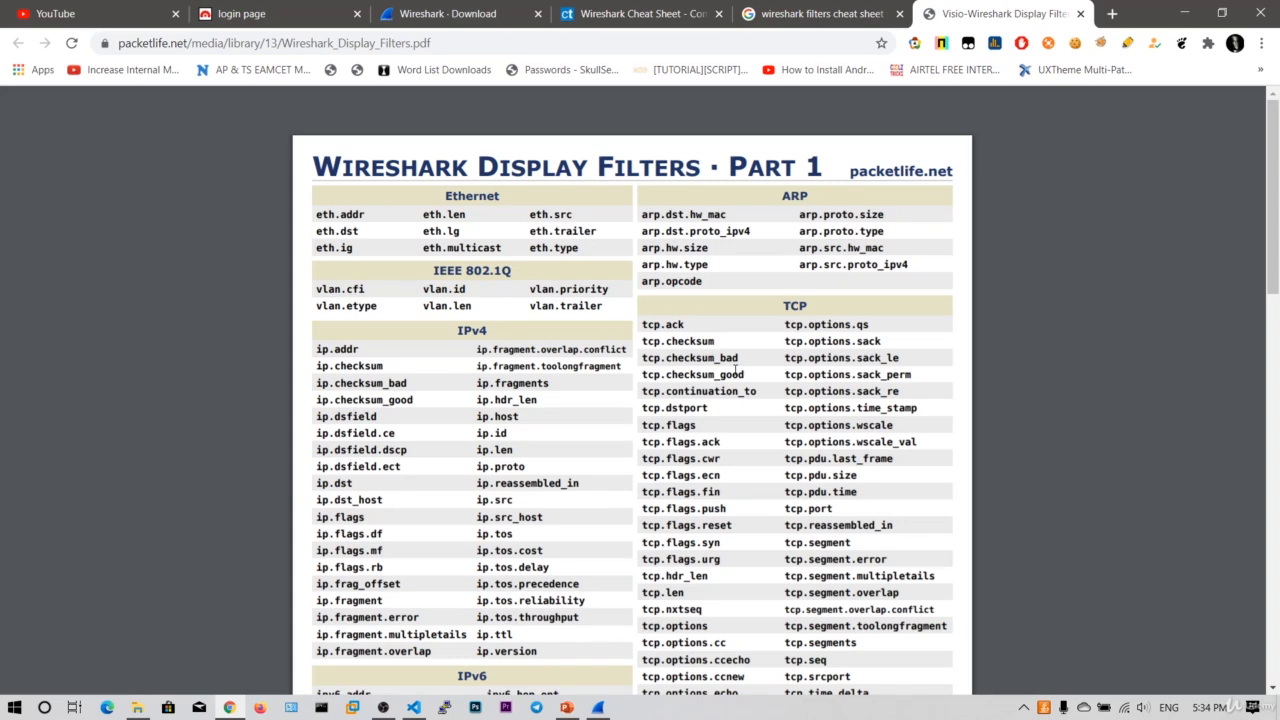
{"action": "left_click", "coordinate": [598, 707]}
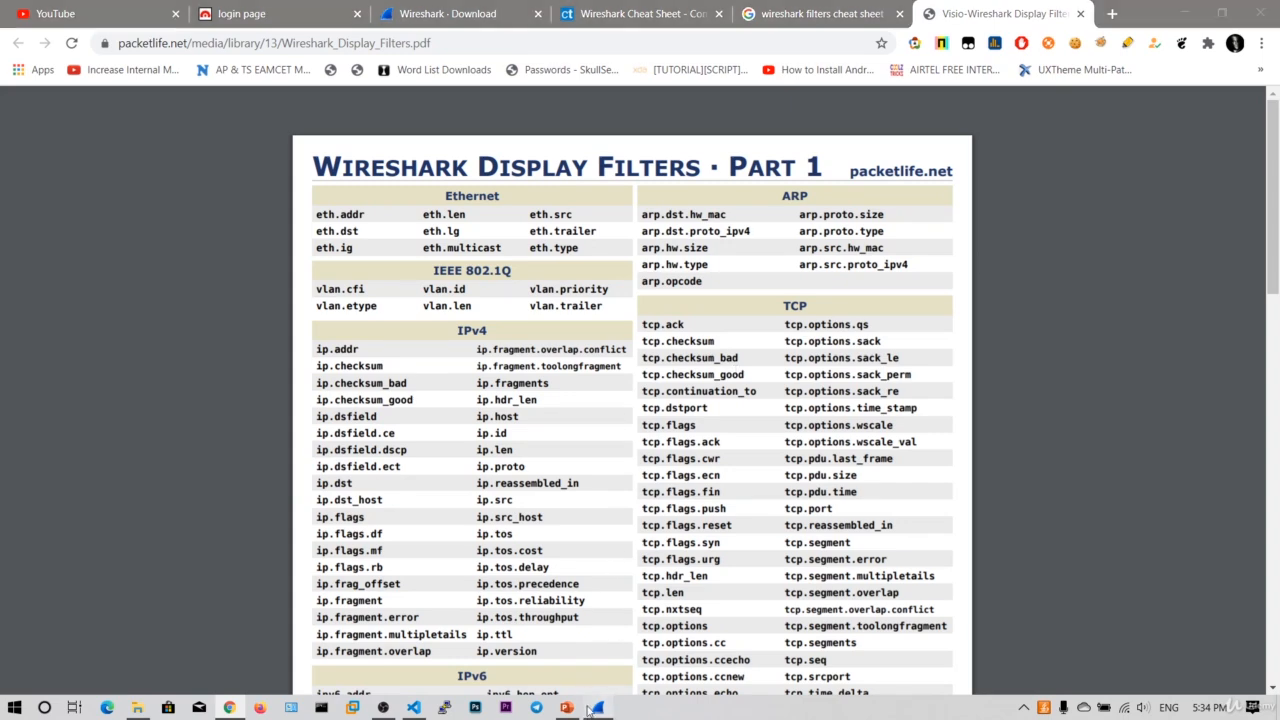